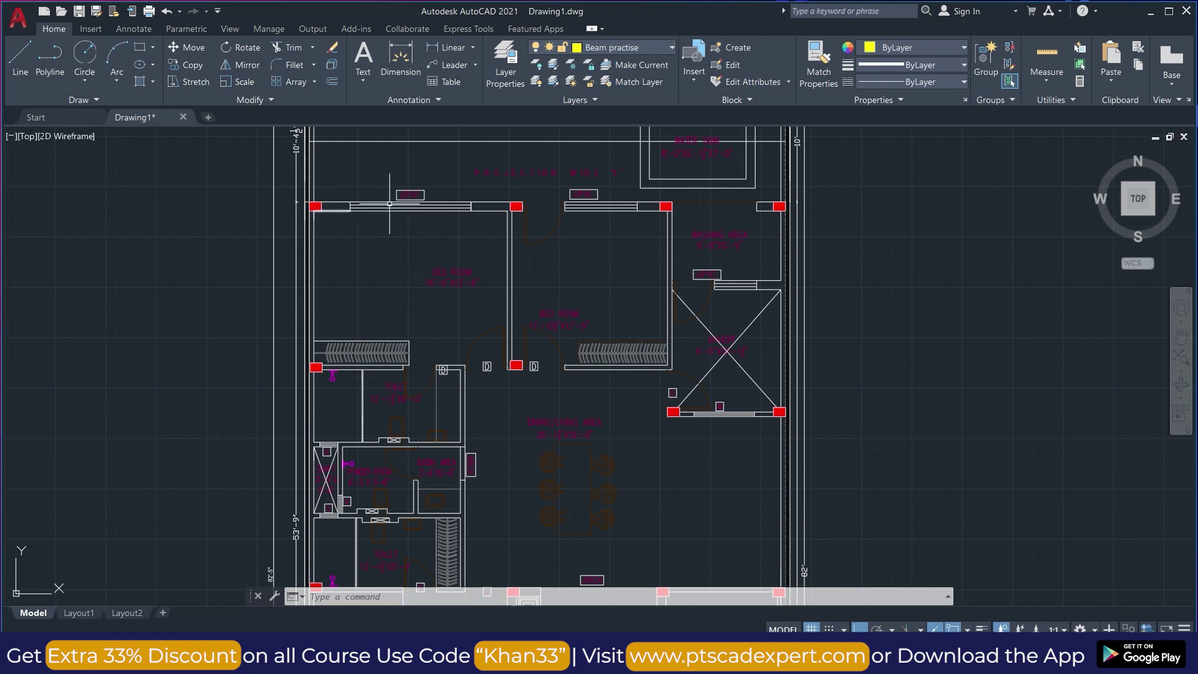
- Examine the red column positions along the bedroom, kitchen and outer walls of the dimensioned floor plan
{"action": "scroll", "coordinate": [381, 251], "scroll_direction": "down", "scroll_amount": 4}
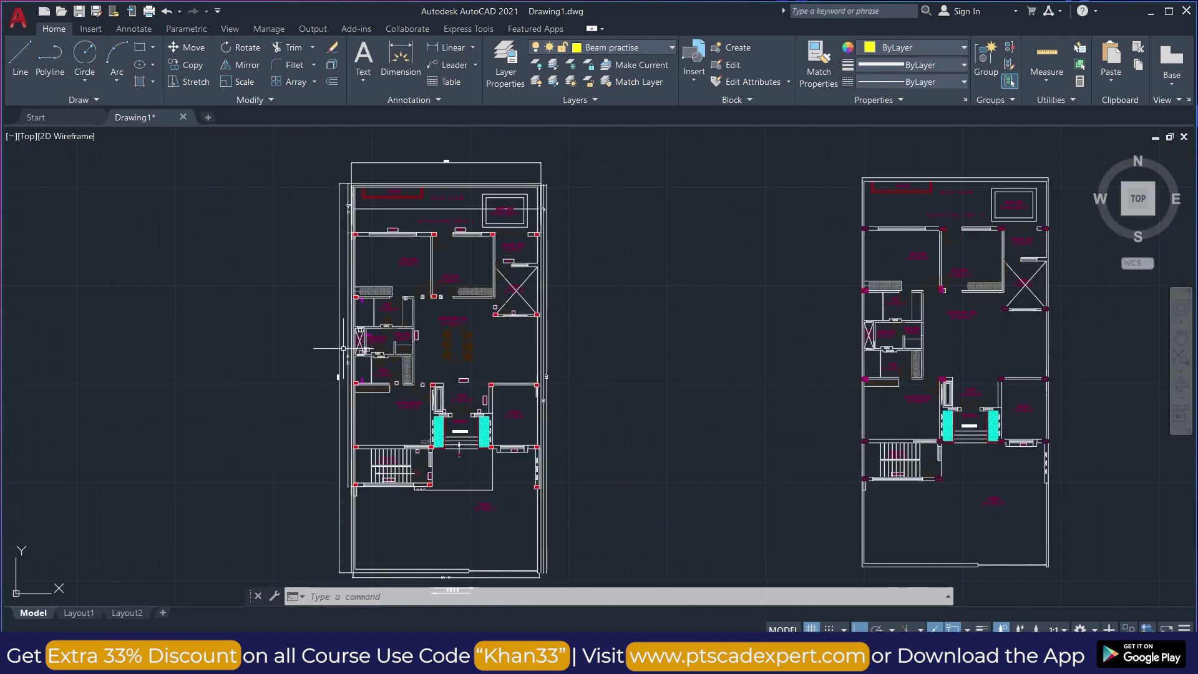
{"action": "scroll", "coordinate": [411, 222], "scroll_direction": "up", "scroll_amount": 4}
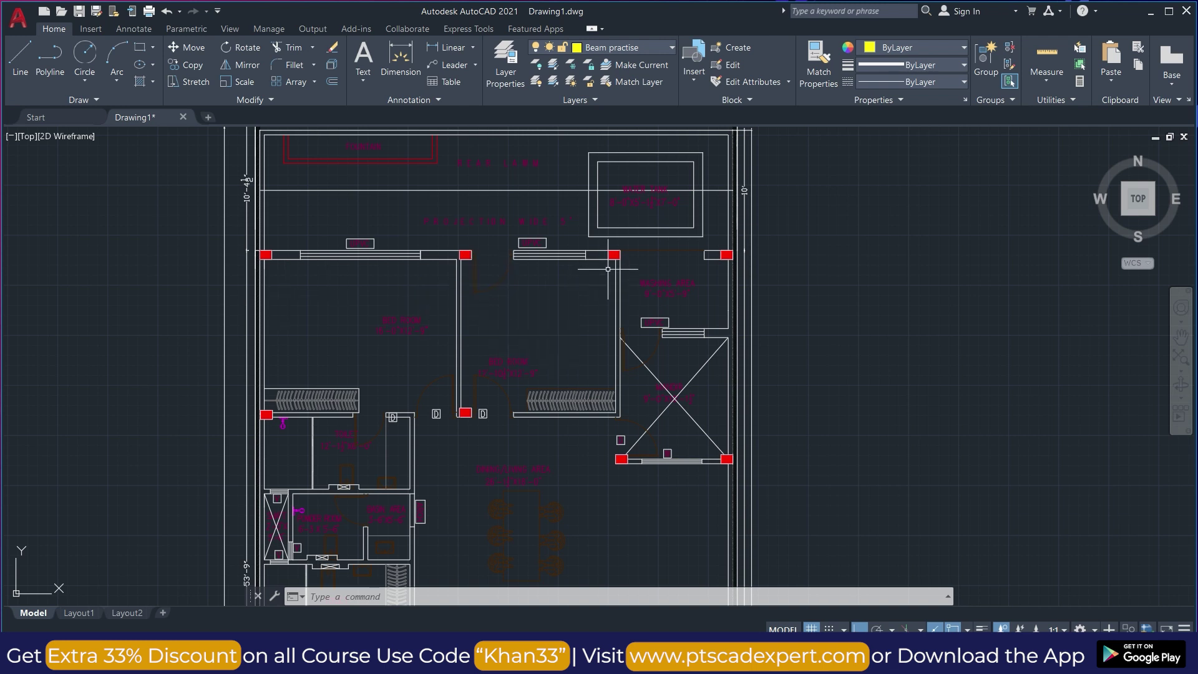
{"action": "scroll", "coordinate": [608, 269], "scroll_direction": "down", "scroll_amount": 2}
{"action": "scroll", "coordinate": [438, 274], "scroll_direction": "up", "scroll_amount": 8}
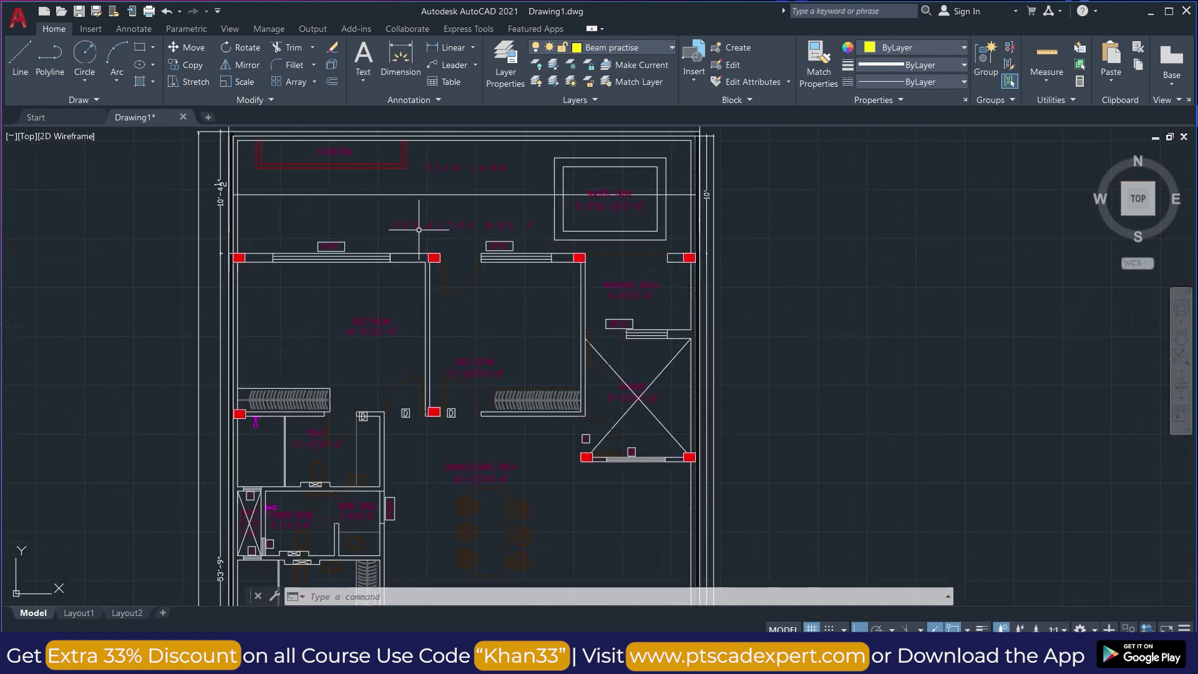
{"action": "scroll", "coordinate": [391, 193], "scroll_direction": "up", "scroll_amount": 2}
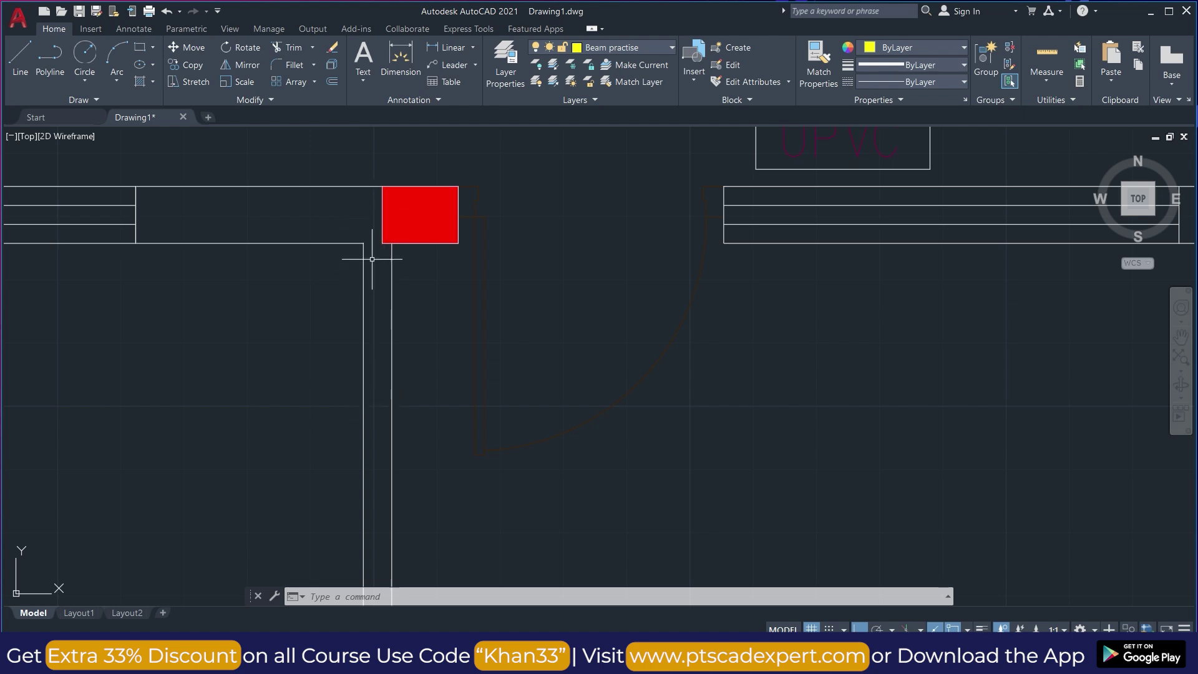
{"action": "scroll", "coordinate": [371, 259], "scroll_direction": "down", "scroll_amount": 5}
{"action": "scroll", "coordinate": [615, 240], "scroll_direction": "down", "scroll_amount": 2}
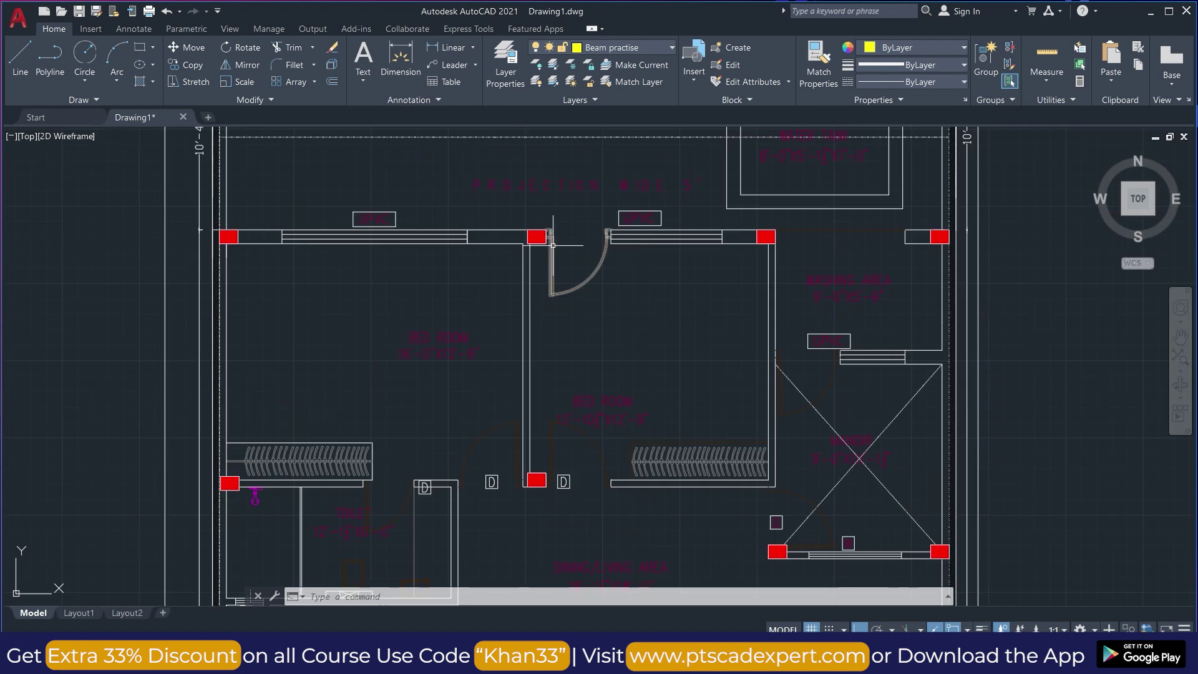
{"action": "scroll", "coordinate": [511, 327], "scroll_direction": "down", "scroll_amount": 2}
{"action": "scroll", "coordinate": [783, 367], "scroll_direction": "down", "scroll_amount": 3}
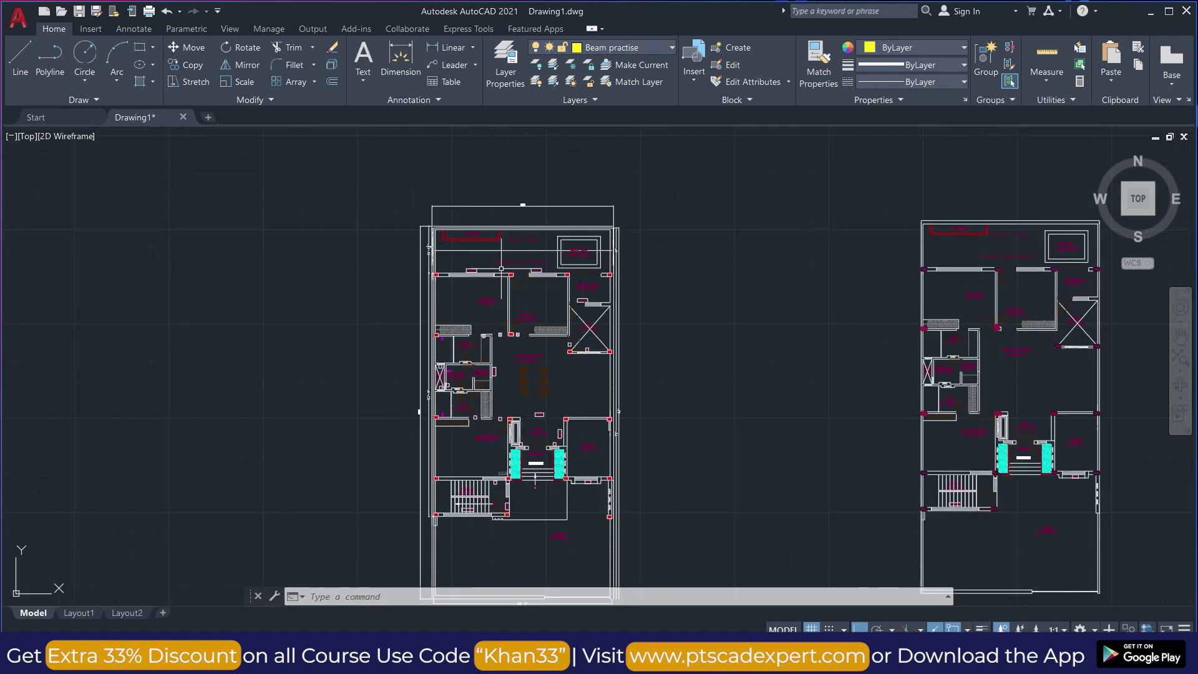
{"action": "scroll", "coordinate": [649, 382], "scroll_direction": "up", "scroll_amount": 5}
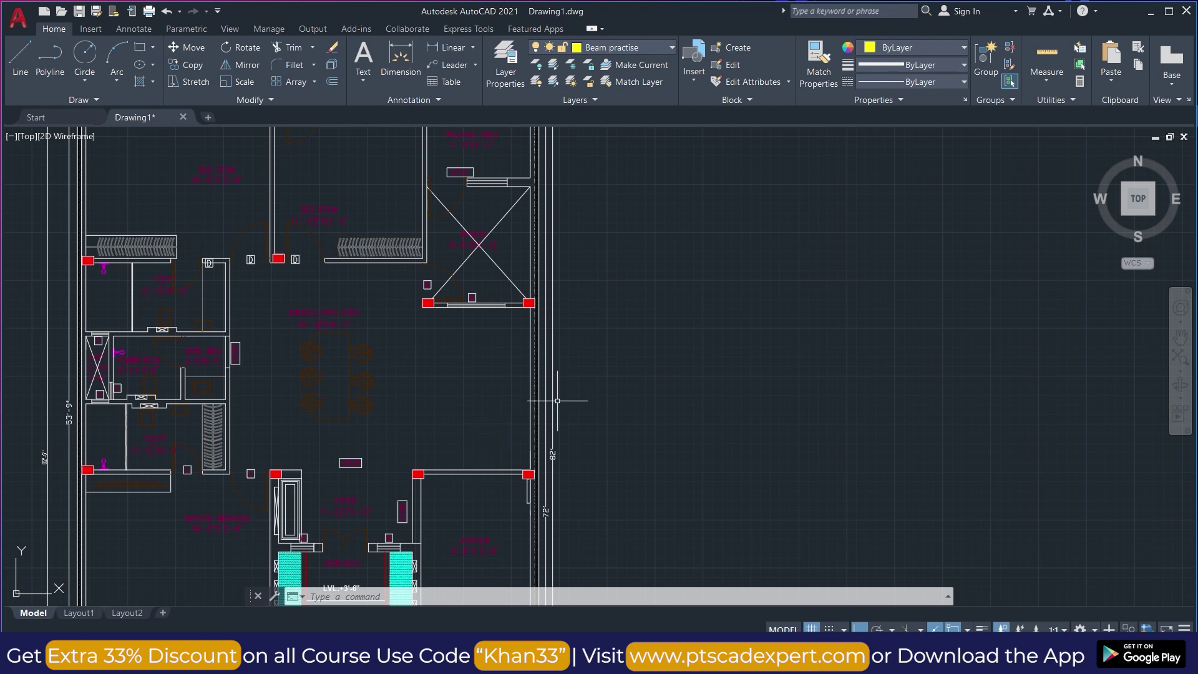
{"action": "scroll", "coordinate": [557, 401], "scroll_direction": "down", "scroll_amount": 2}
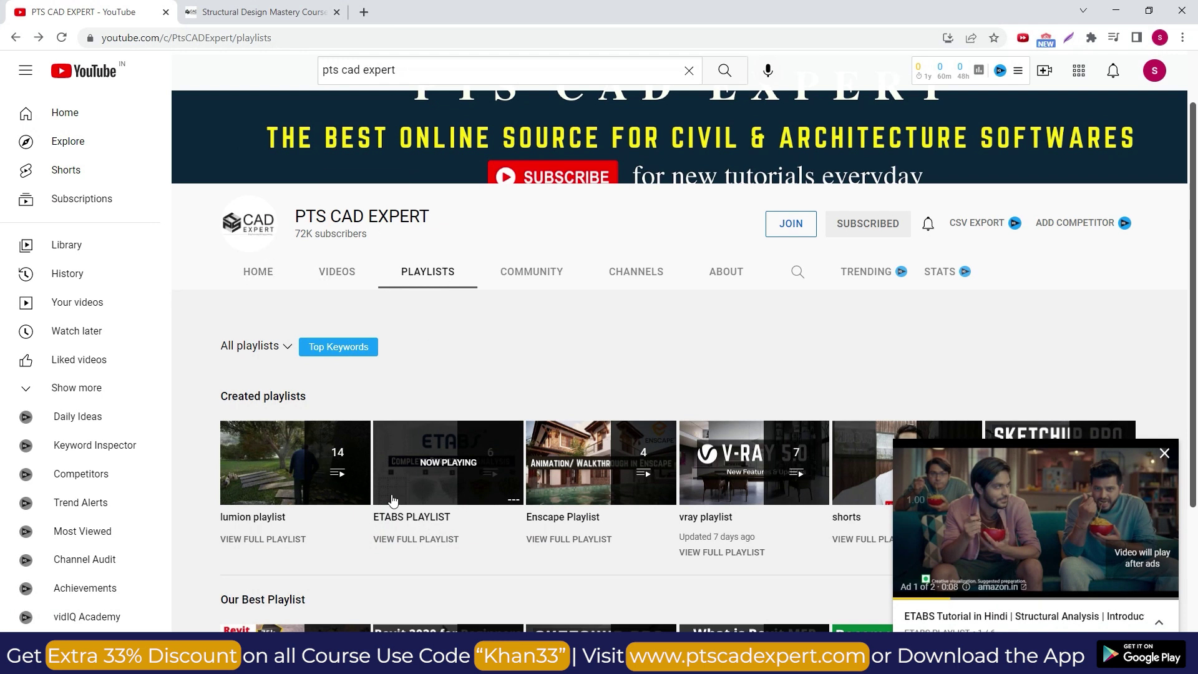
- Switch to YouTube and open the ETABS PLAYLIST from the PTS CAD EXPERT channel's playlists
{"action": "left_click", "coordinate": [415, 504]}
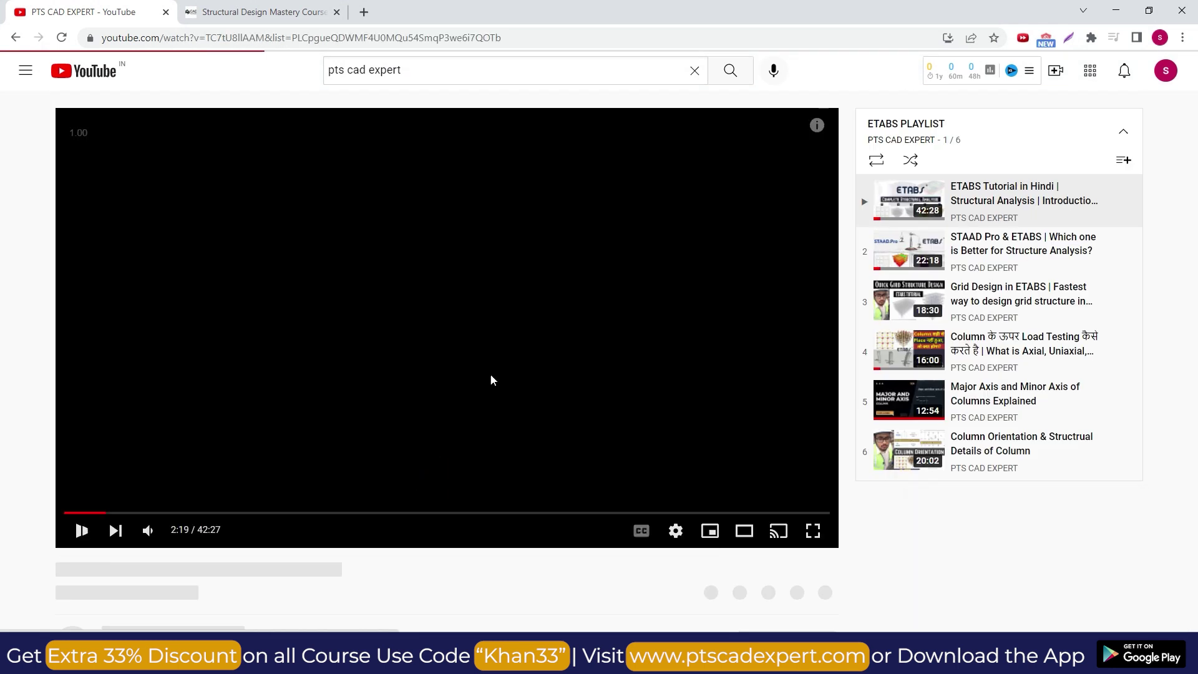
{"action": "left_click", "coordinate": [472, 310]}
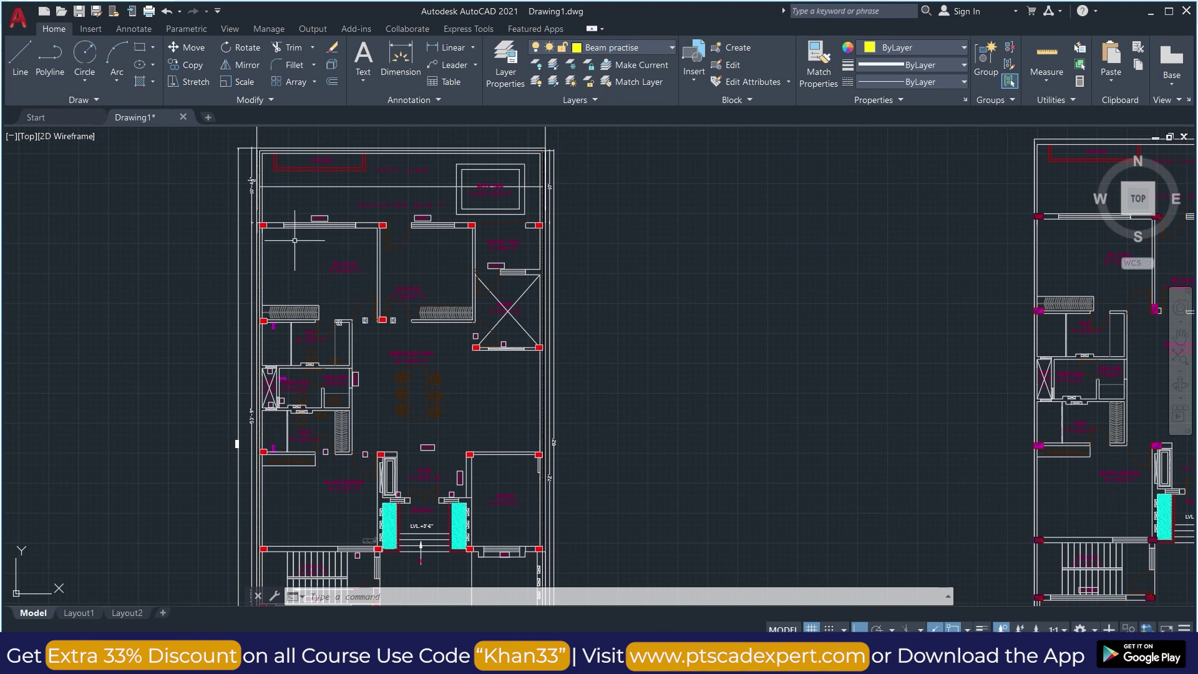
- Switch to AutoCAD and examine how the red columns at the bedroom and toilet walls are oriented in the dimensioned plan
{"action": "scroll", "coordinate": [252, 227], "scroll_direction": "up", "scroll_amount": 4}
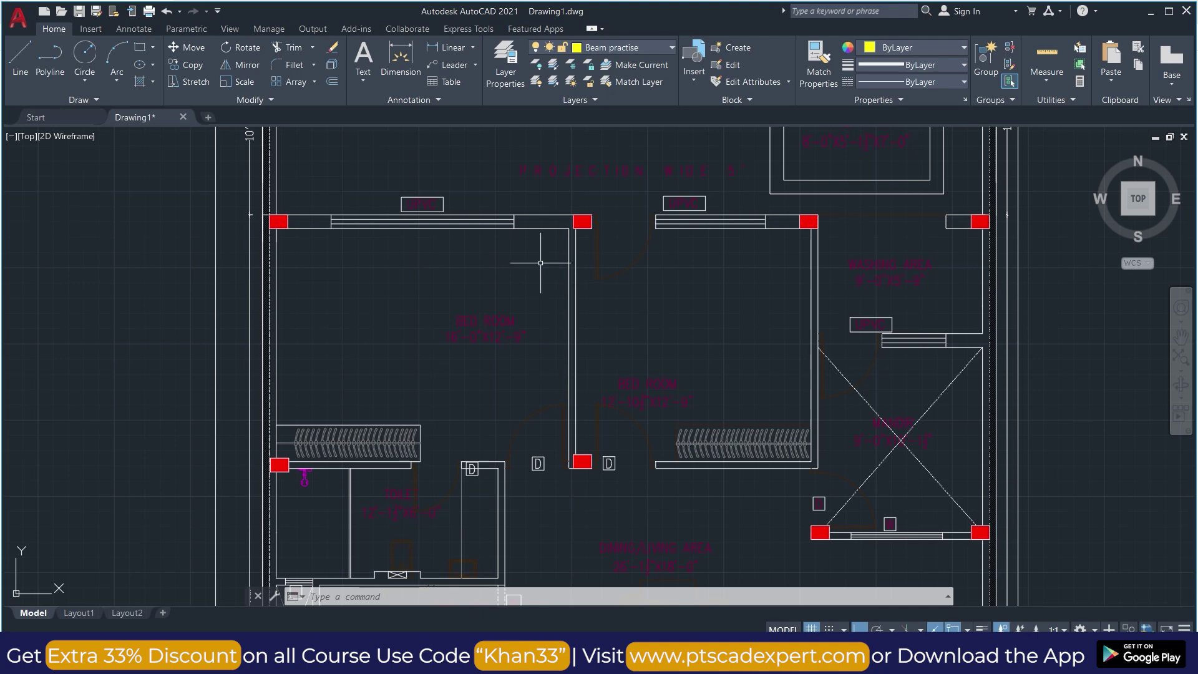
{"action": "scroll", "coordinate": [449, 271], "scroll_direction": "down", "scroll_amount": 5}
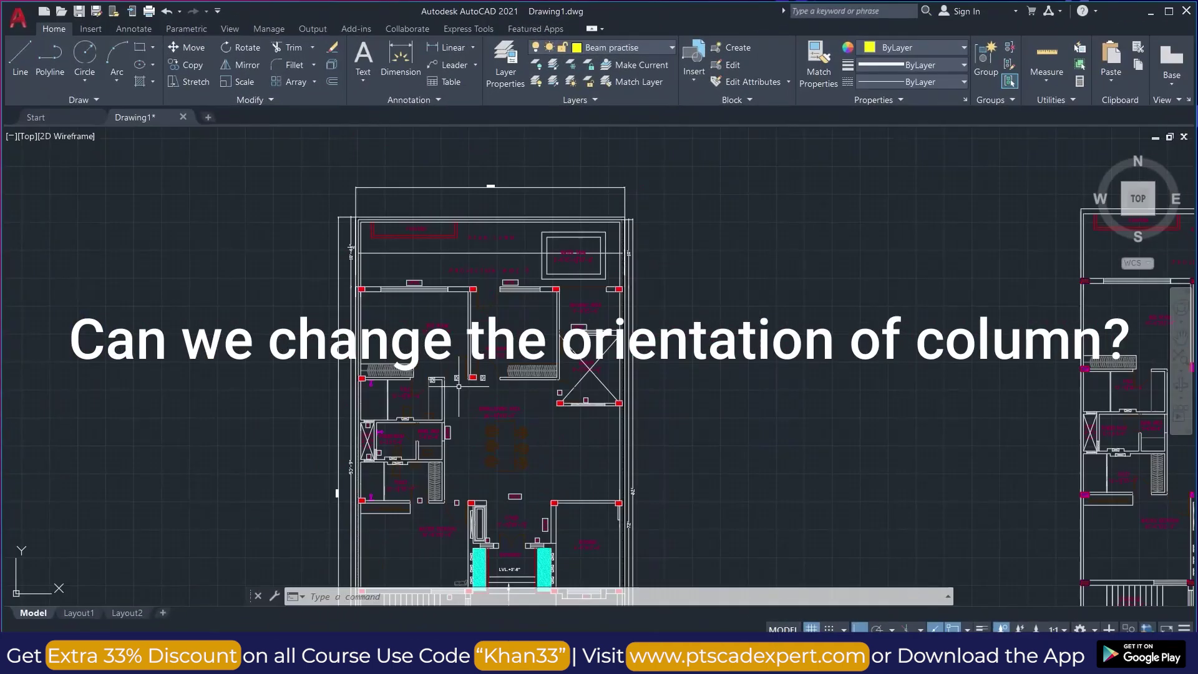
{"action": "scroll", "coordinate": [468, 360], "scroll_direction": "up", "scroll_amount": 2}
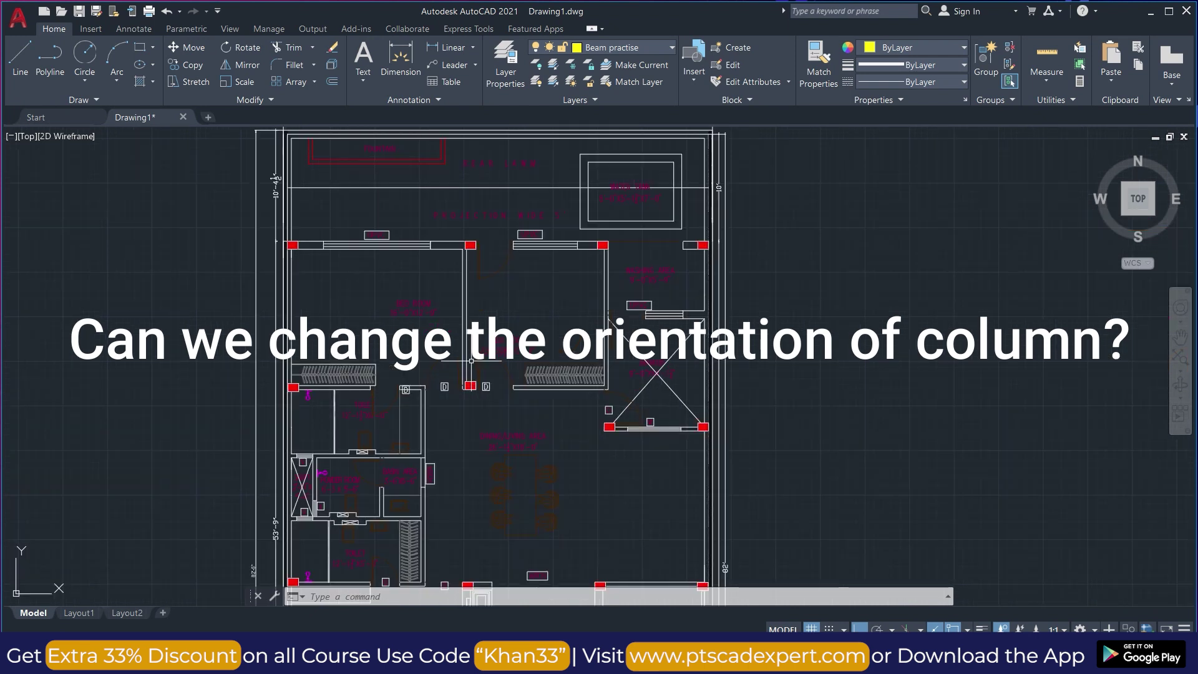
{"action": "scroll", "coordinate": [468, 358], "scroll_direction": "down", "scroll_amount": 1}
{"action": "scroll", "coordinate": [461, 343], "scroll_direction": "up", "scroll_amount": 3}
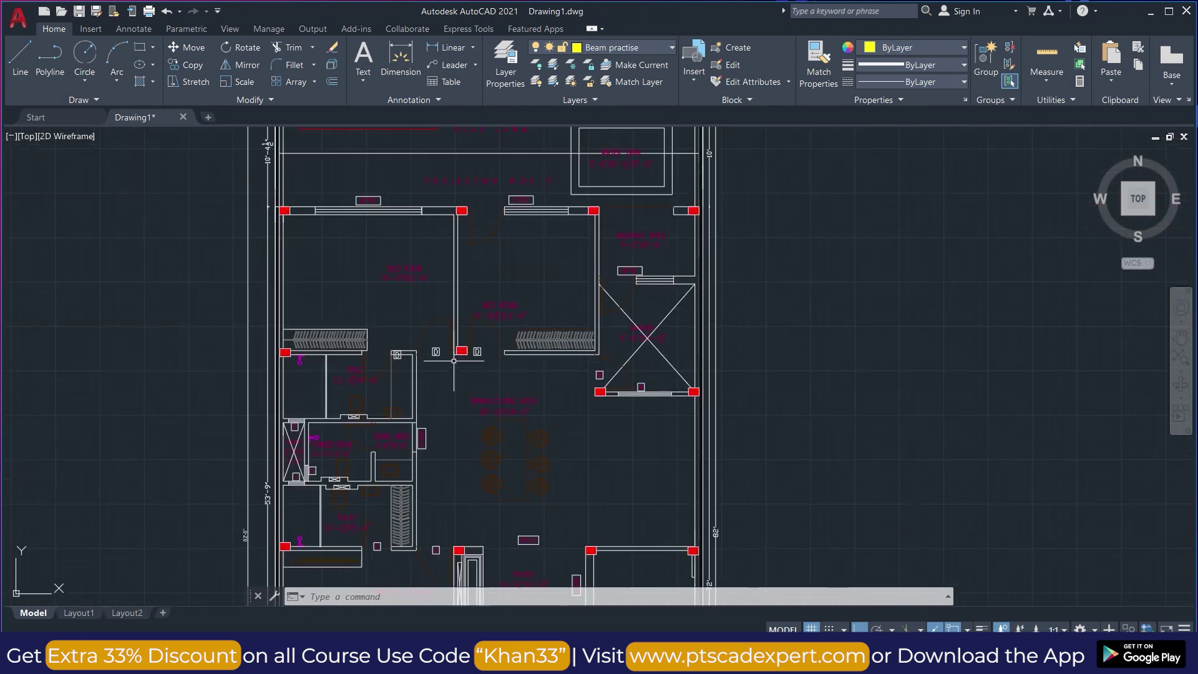
{"action": "scroll", "coordinate": [458, 337], "scroll_direction": "up", "scroll_amount": 3}
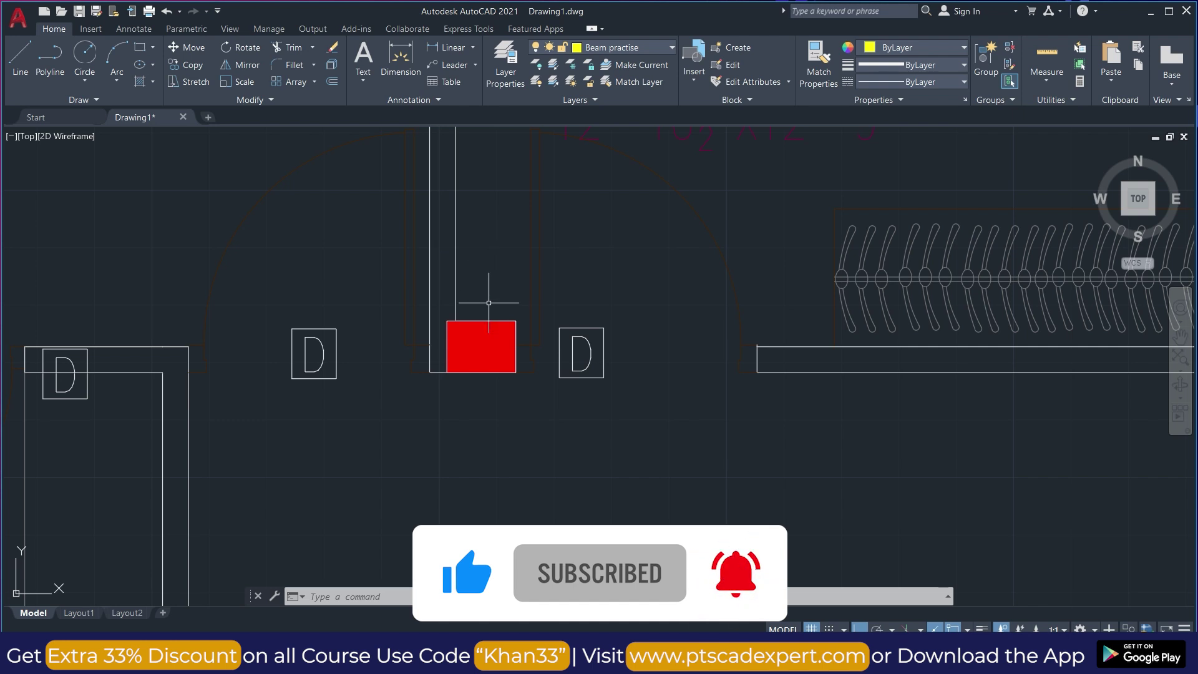
{"action": "scroll", "coordinate": [489, 303], "scroll_direction": "down", "scroll_amount": 3}
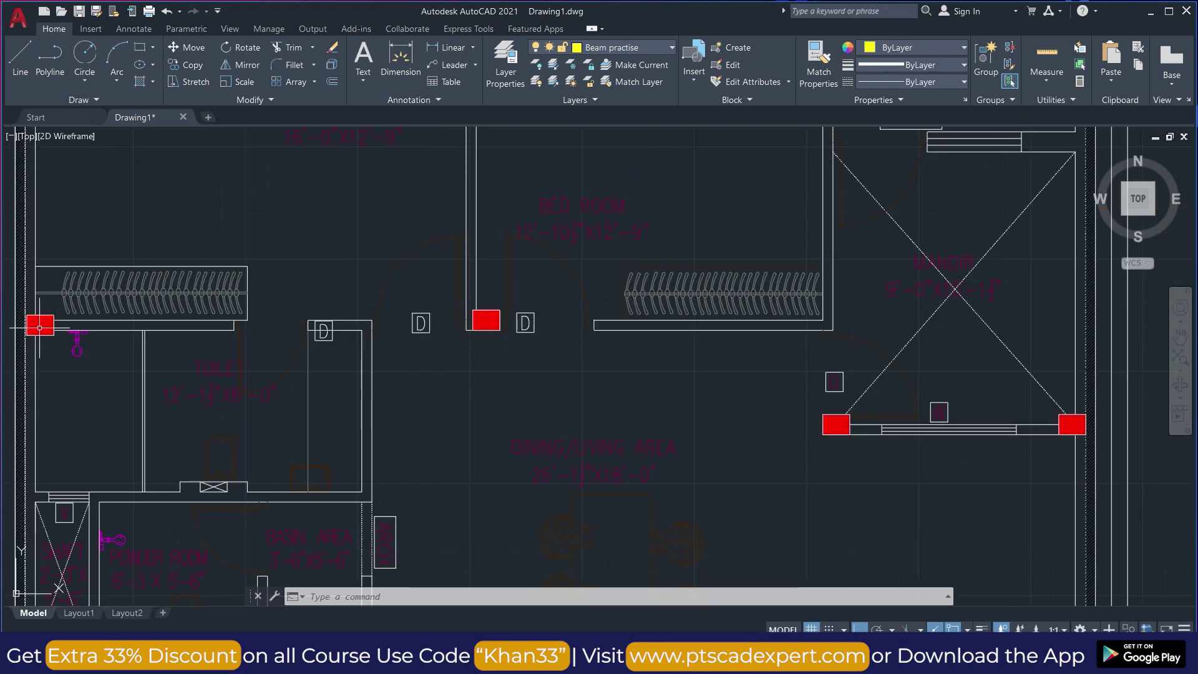
{"action": "scroll", "coordinate": [39, 327], "scroll_direction": "up", "scroll_amount": 4}
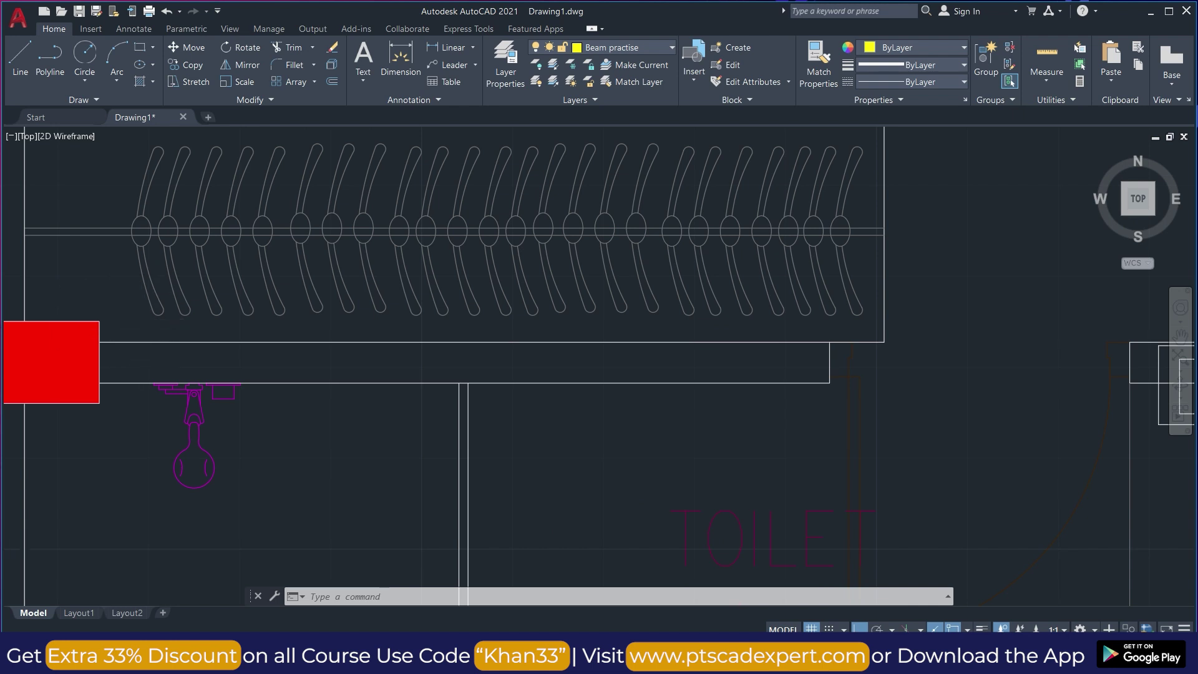
{"action": "scroll", "coordinate": [143, 323], "scroll_direction": "down", "scroll_amount": 2}
{"action": "scroll", "coordinate": [83, 260], "scroll_direction": "down", "scroll_amount": 4}
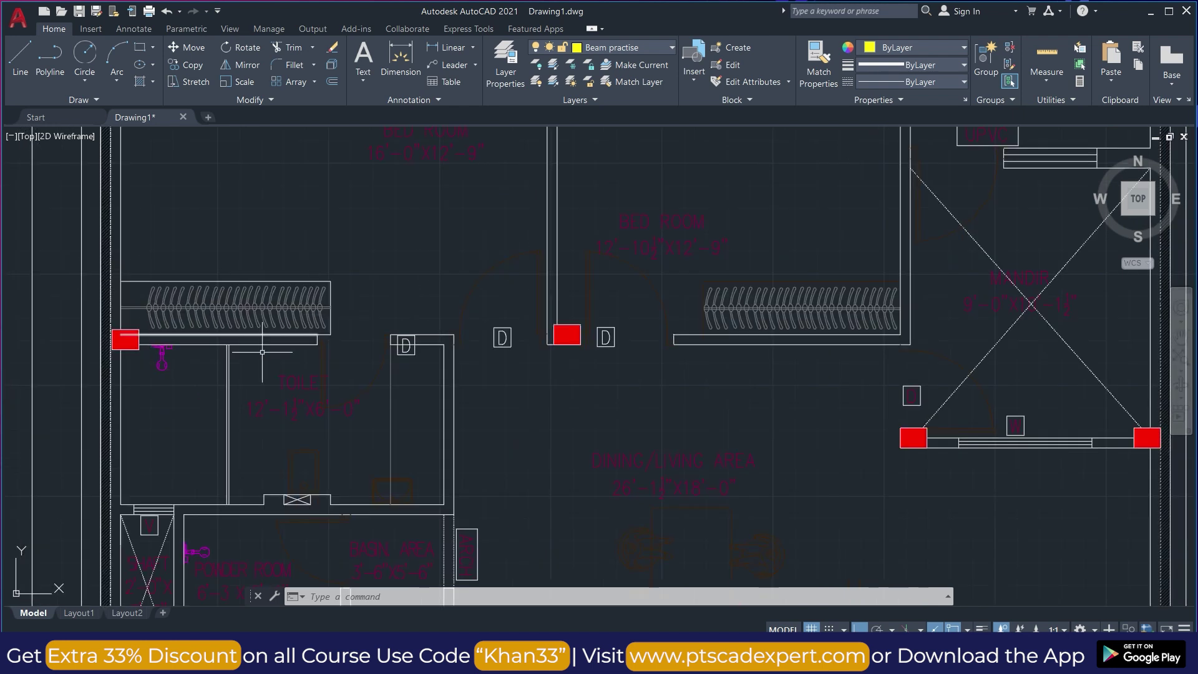
{"action": "scroll", "coordinate": [197, 322], "scroll_direction": "down", "scroll_amount": 2}
{"action": "scroll", "coordinate": [415, 320], "scroll_direction": "up", "scroll_amount": 2}
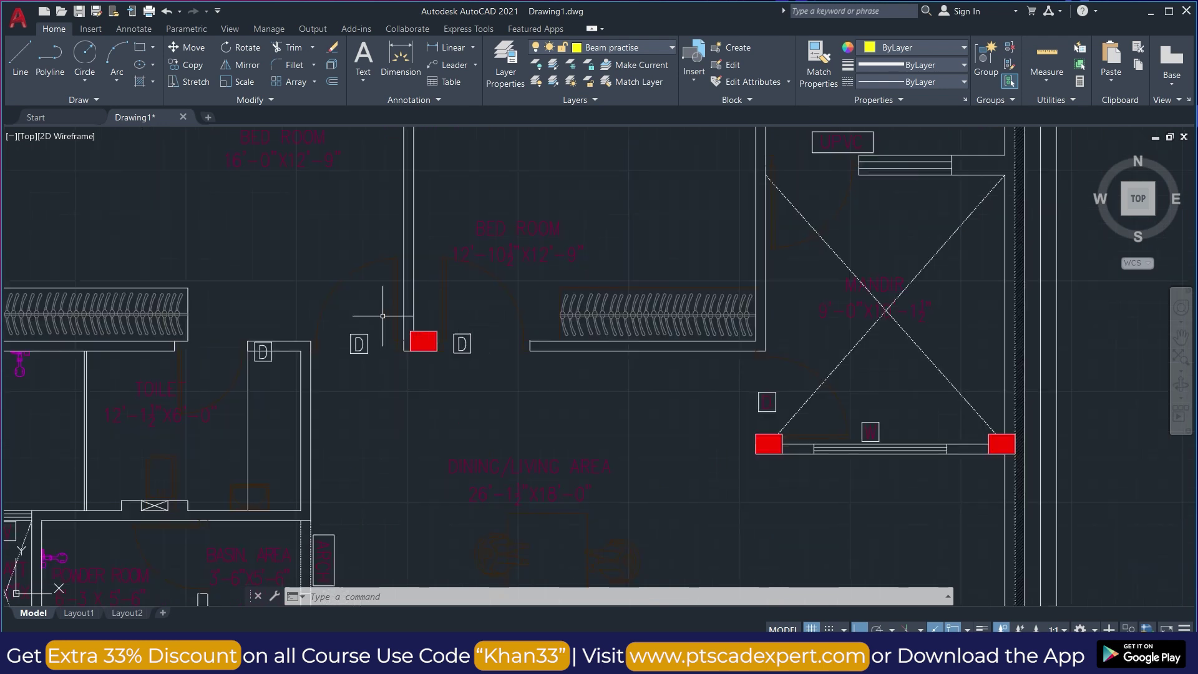
{"action": "scroll", "coordinate": [391, 349], "scroll_direction": "down", "scroll_amount": 2}
{"action": "scroll", "coordinate": [400, 349], "scroll_direction": "up", "scroll_amount": 2}
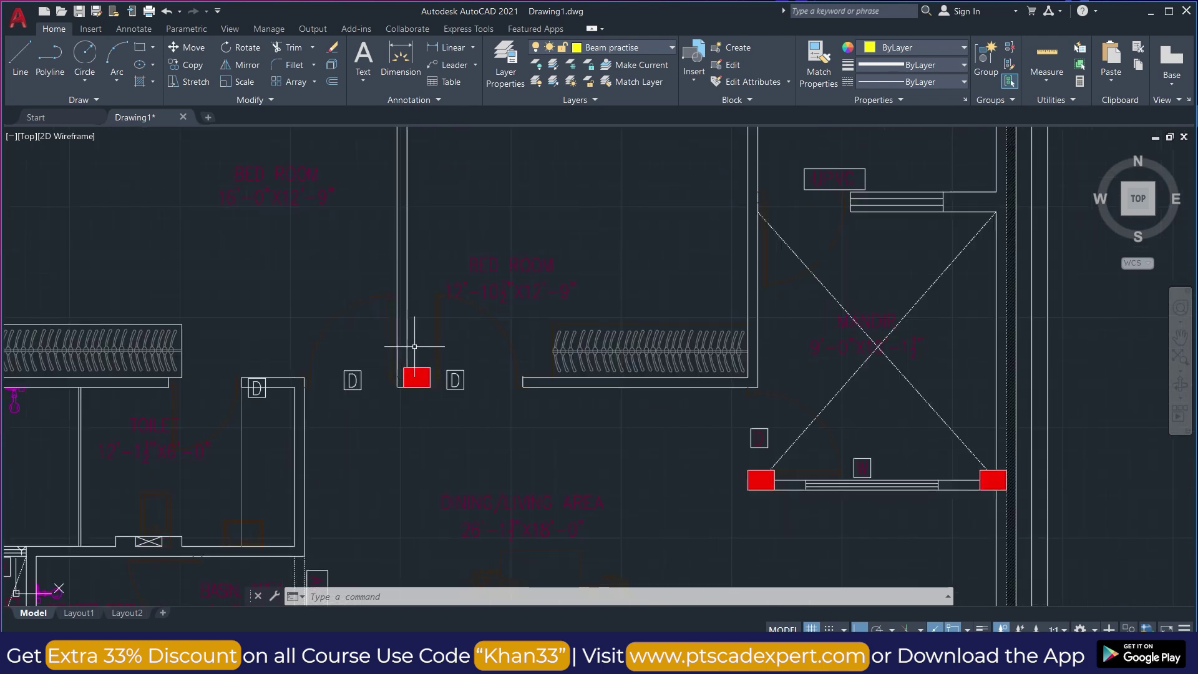
{"action": "scroll", "coordinate": [417, 345], "scroll_direction": "down", "scroll_amount": 4}
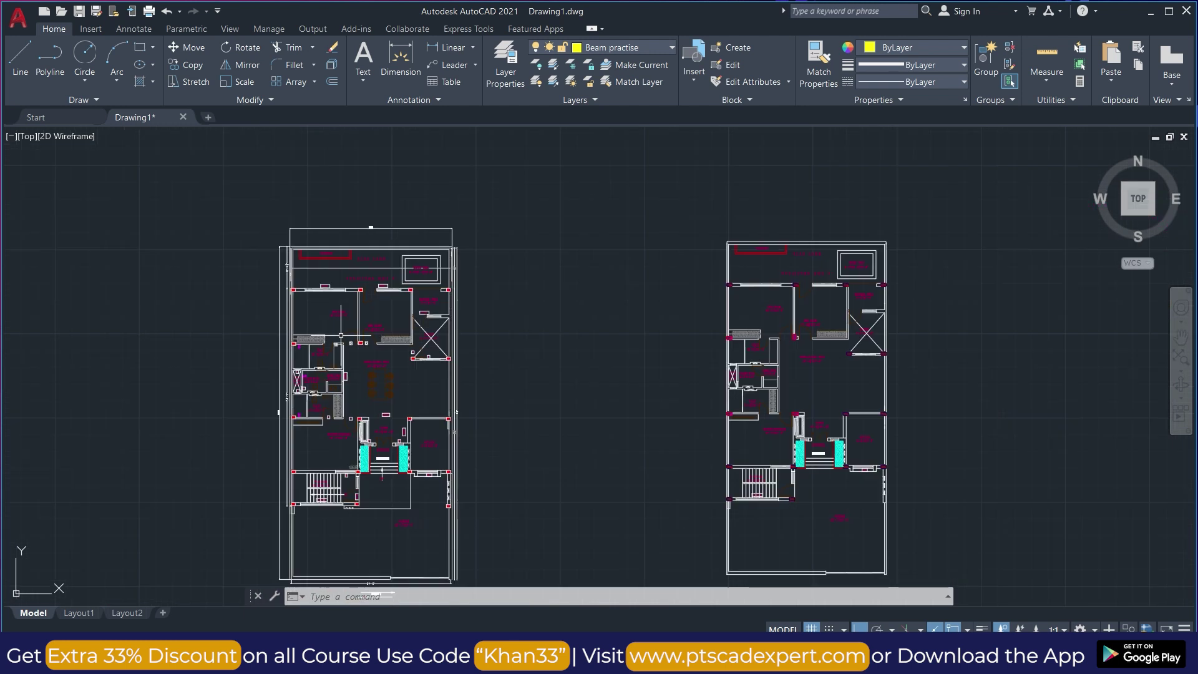
- Examine the orientation of the magenta columns beside the wardrobe and between the two bedrooms in the second floor plan
{"action": "scroll", "coordinate": [791, 277], "scroll_direction": "up", "scroll_amount": 3}
{"action": "scroll", "coordinate": [791, 277], "scroll_direction": "up", "scroll_amount": 4}
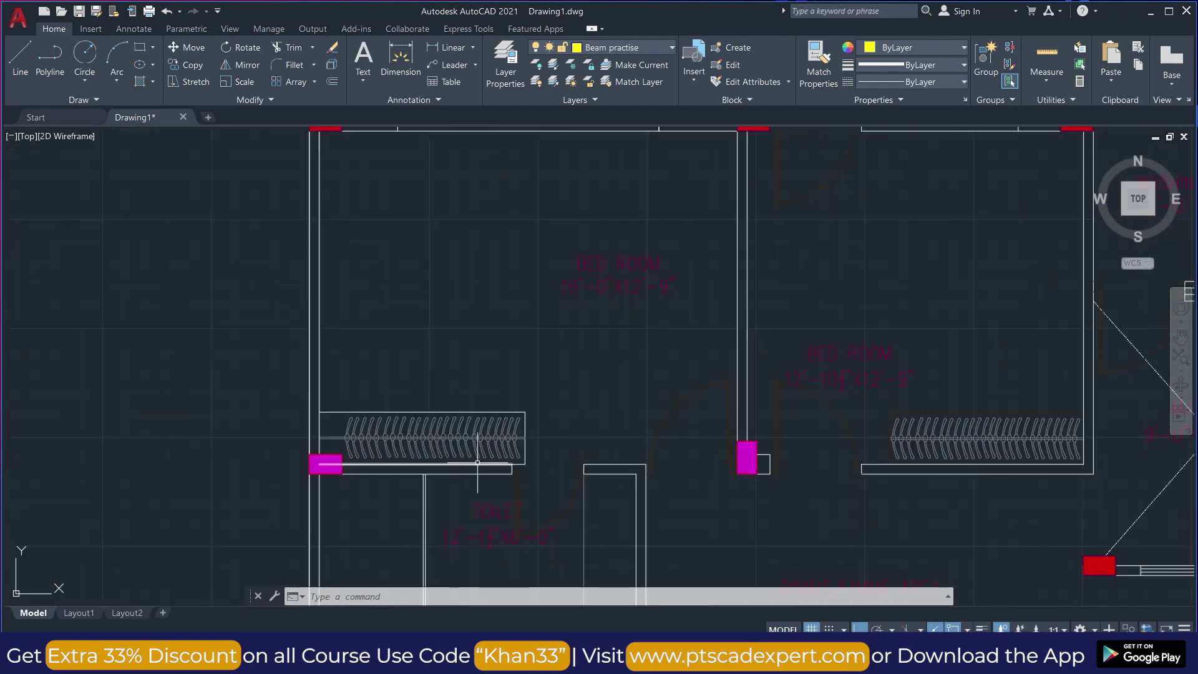
{"action": "scroll", "coordinate": [773, 453], "scroll_direction": "up", "scroll_amount": 2}
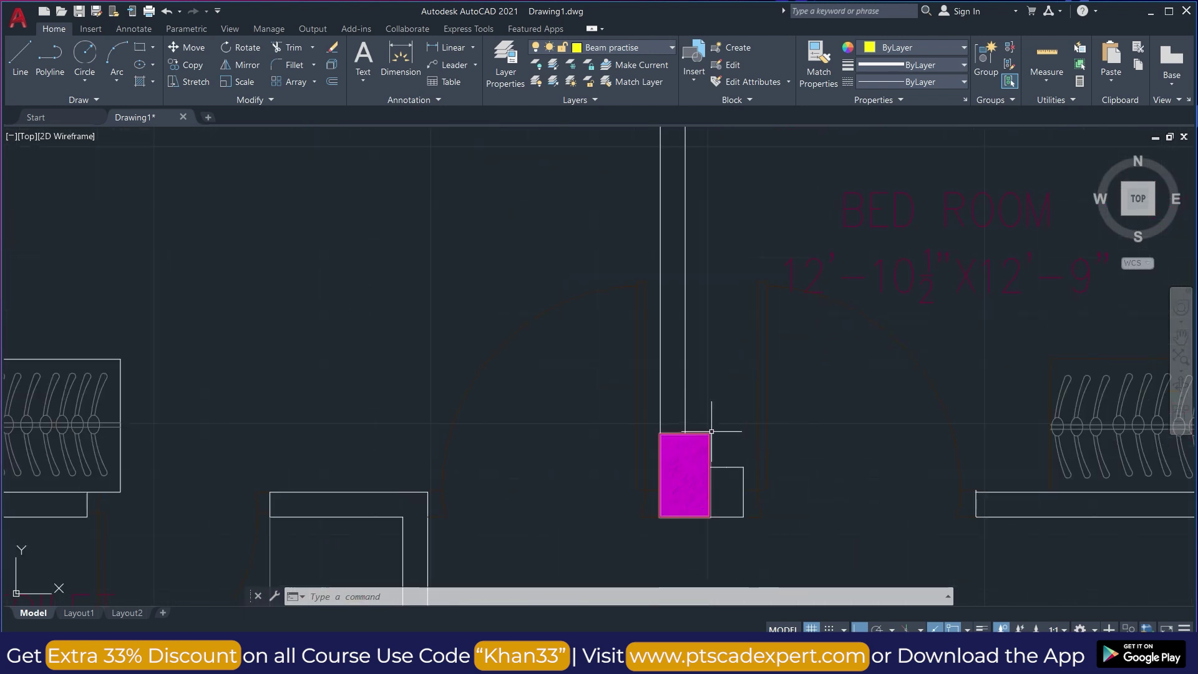
{"action": "scroll", "coordinate": [712, 431], "scroll_direction": "down", "scroll_amount": 3}
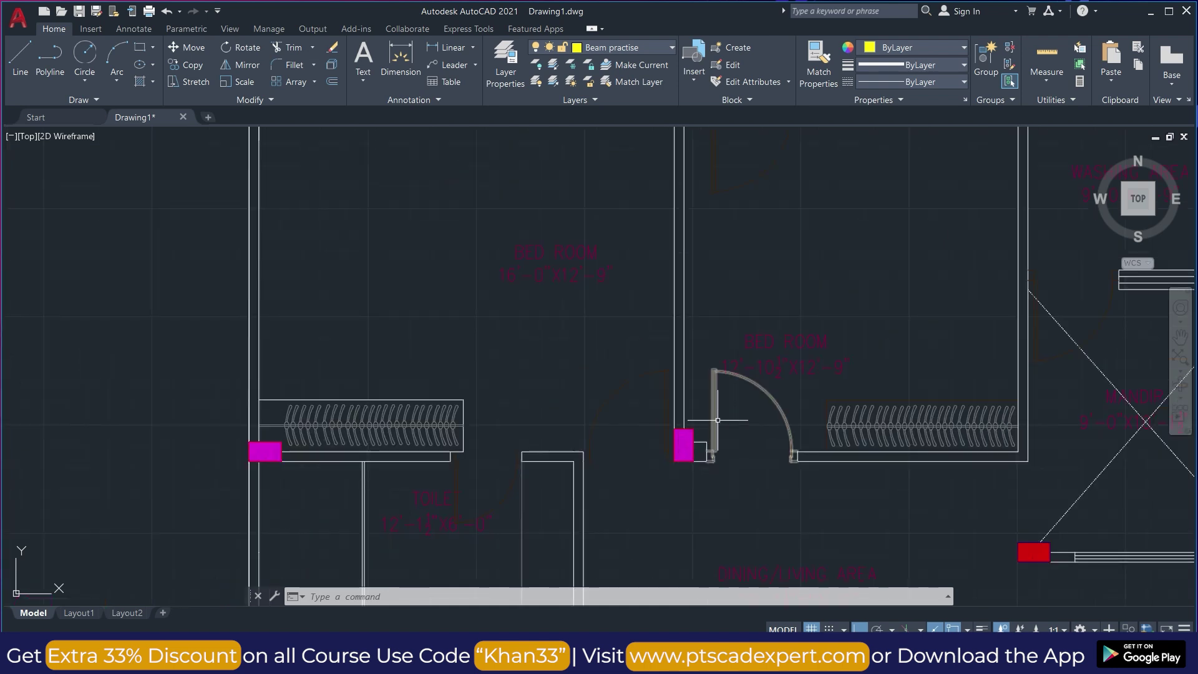
{"action": "scroll", "coordinate": [712, 402], "scroll_direction": "up", "scroll_amount": 3}
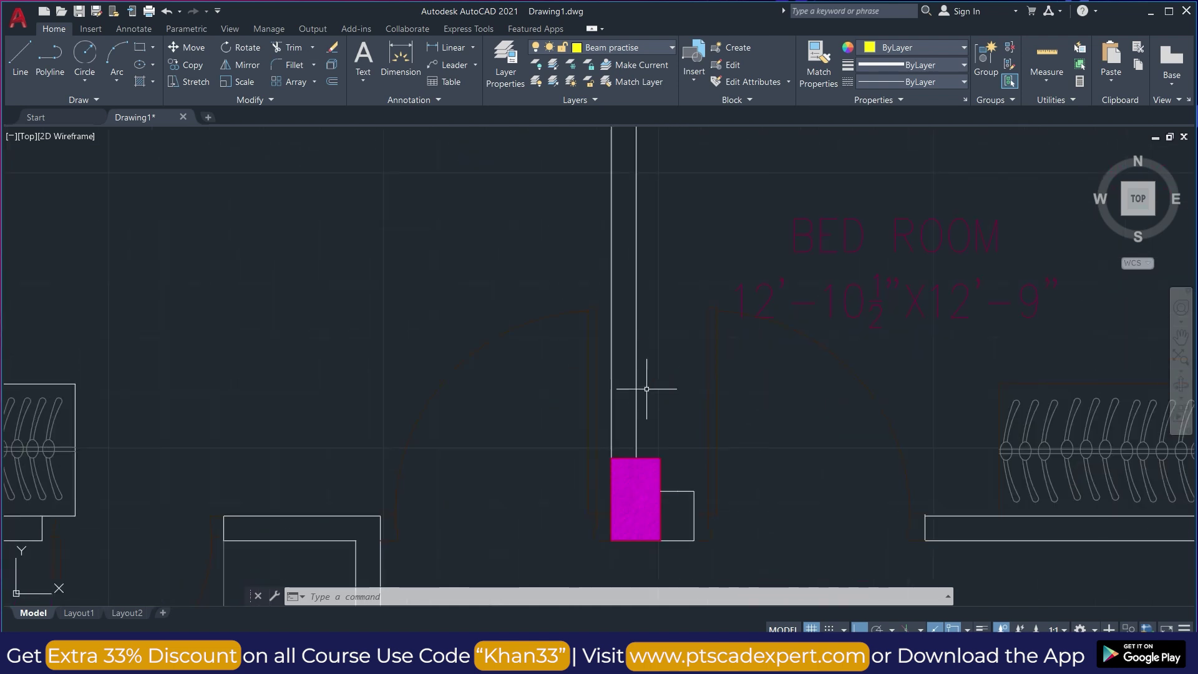
{"action": "scroll", "coordinate": [676, 402], "scroll_direction": "down", "scroll_amount": 2}
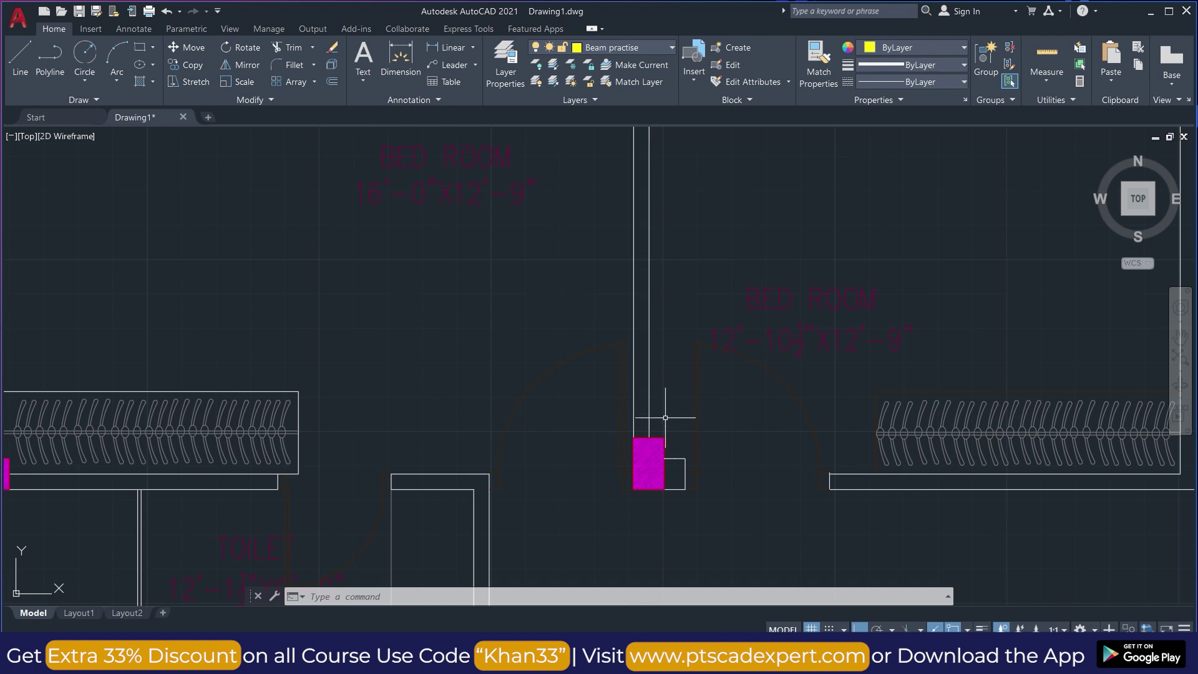
{"action": "scroll", "coordinate": [659, 397], "scroll_direction": "down", "scroll_amount": 3}
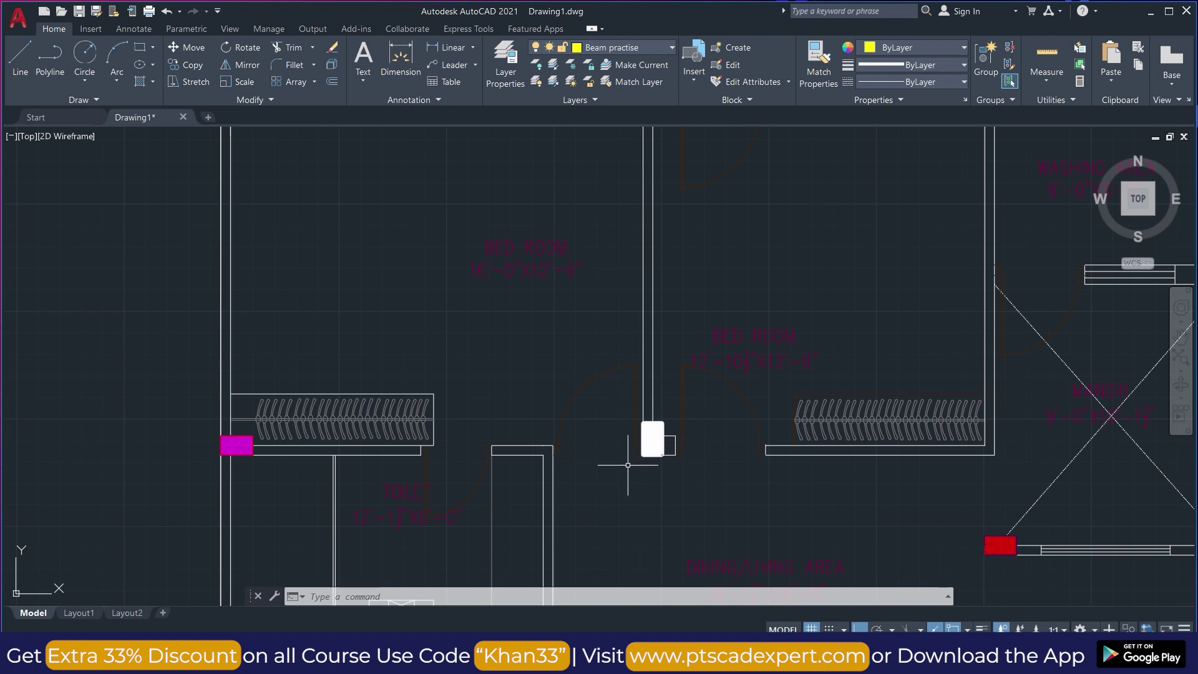
- Inspect the columns on the bedrooms' upper wall in the second plan and compare the column layouts of both plans
{"action": "scroll", "coordinate": [628, 468], "scroll_direction": "down", "scroll_amount": 4}
{"action": "scroll", "coordinate": [657, 325], "scroll_direction": "up", "scroll_amount": 4}
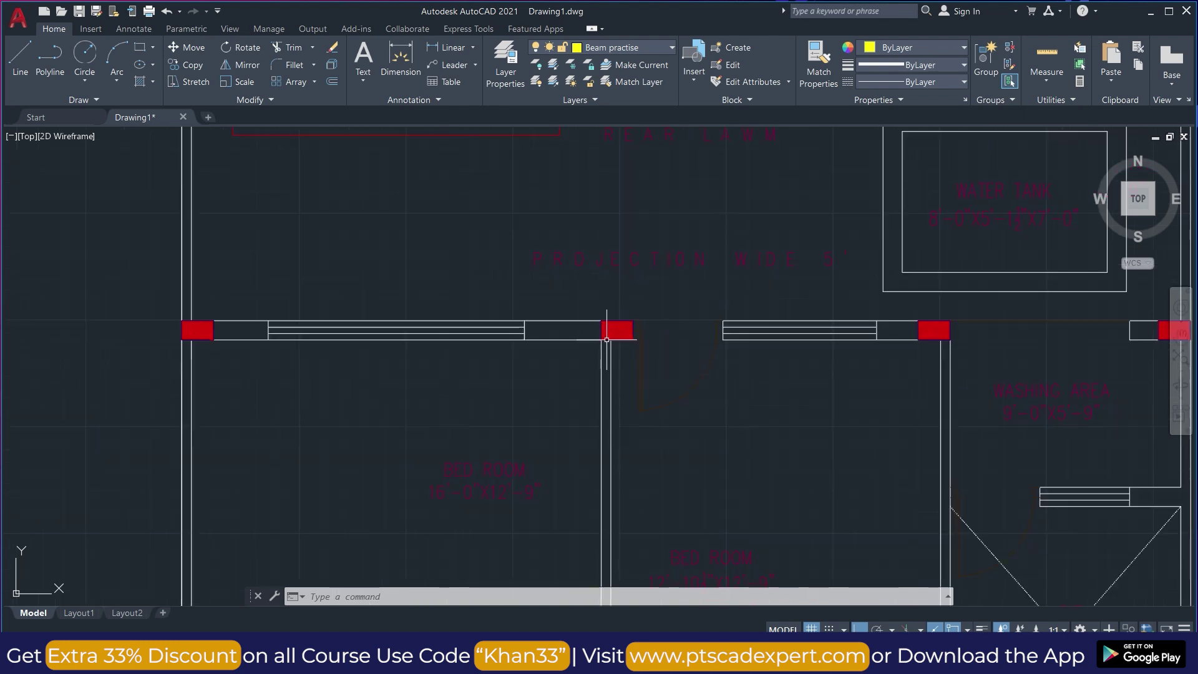
{"action": "scroll", "coordinate": [615, 330], "scroll_direction": "up", "scroll_amount": 2}
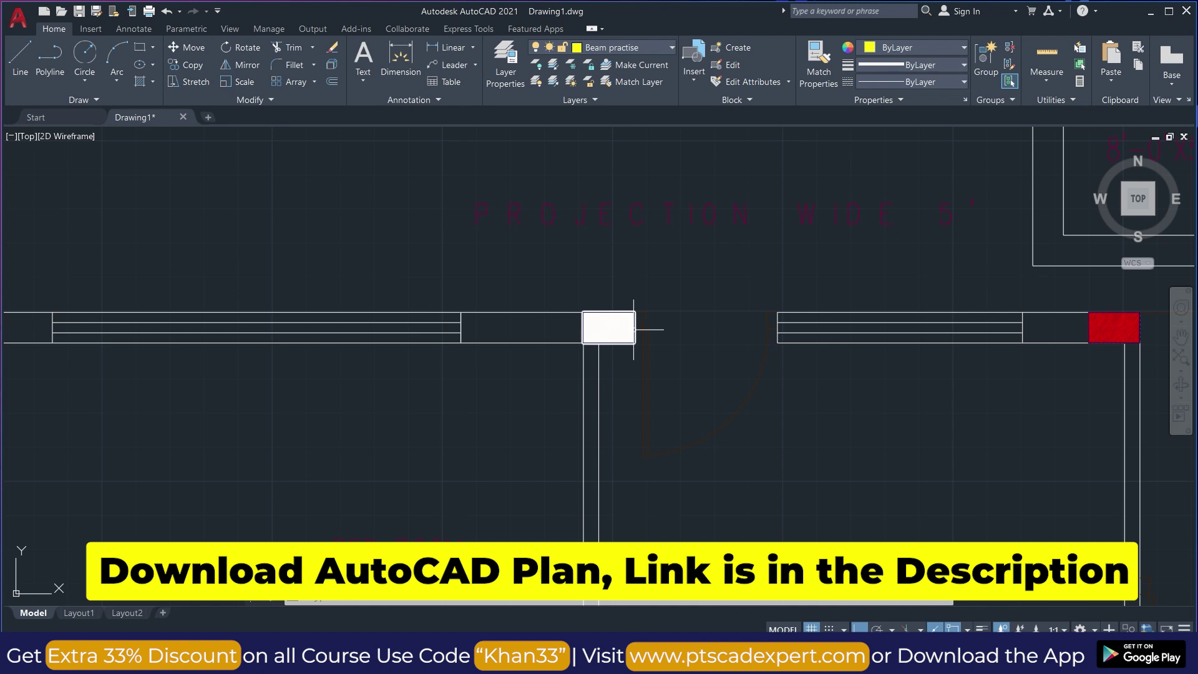
{"action": "scroll", "coordinate": [633, 328], "scroll_direction": "down", "scroll_amount": 5}
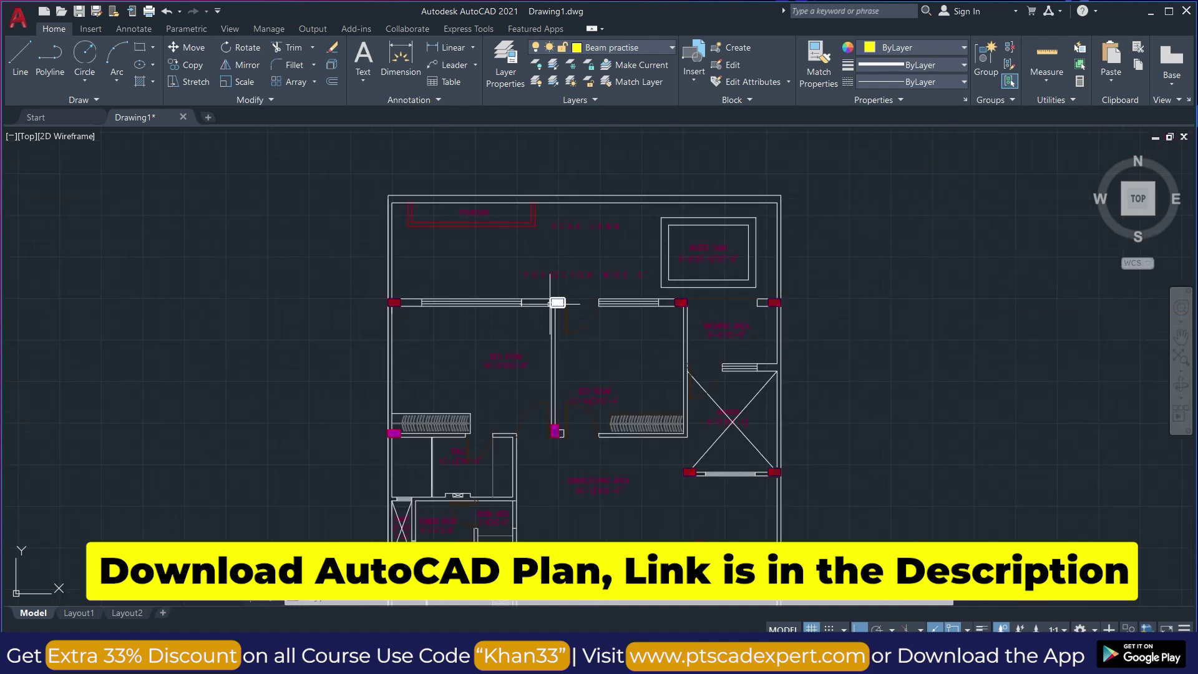
{"action": "scroll", "coordinate": [553, 313], "scroll_direction": "up", "scroll_amount": 4}
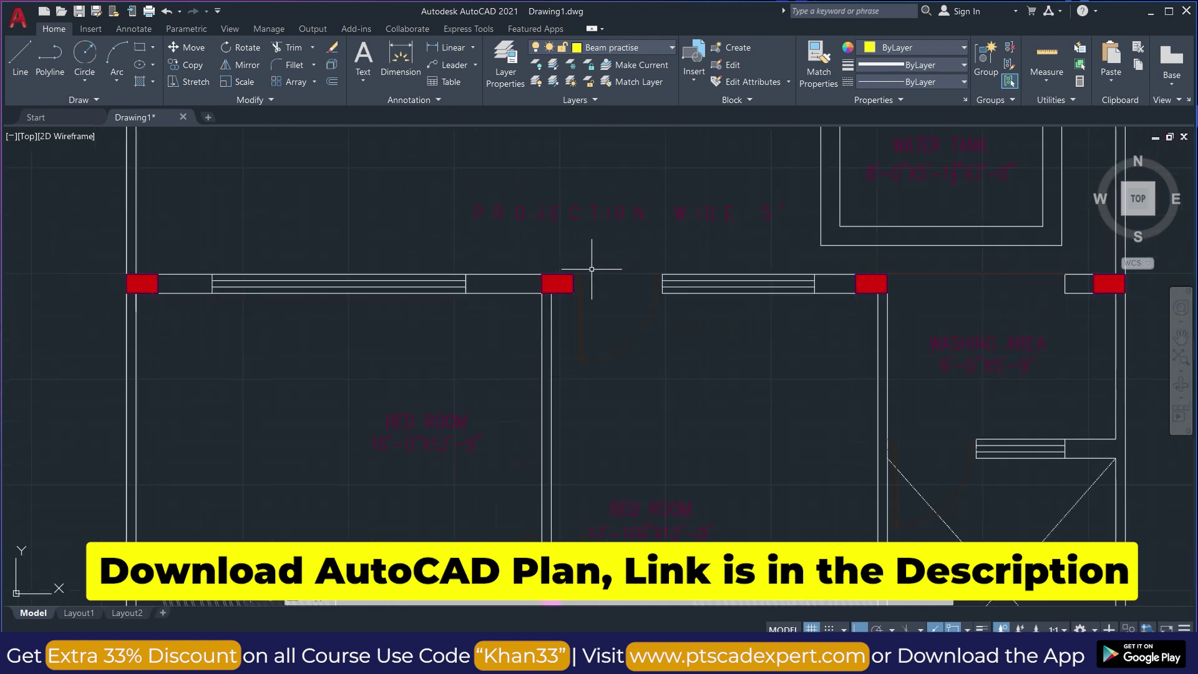
{"action": "scroll", "coordinate": [538, 296], "scroll_direction": "down", "scroll_amount": 5}
{"action": "scroll", "coordinate": [580, 405], "scroll_direction": "up", "scroll_amount": 5}
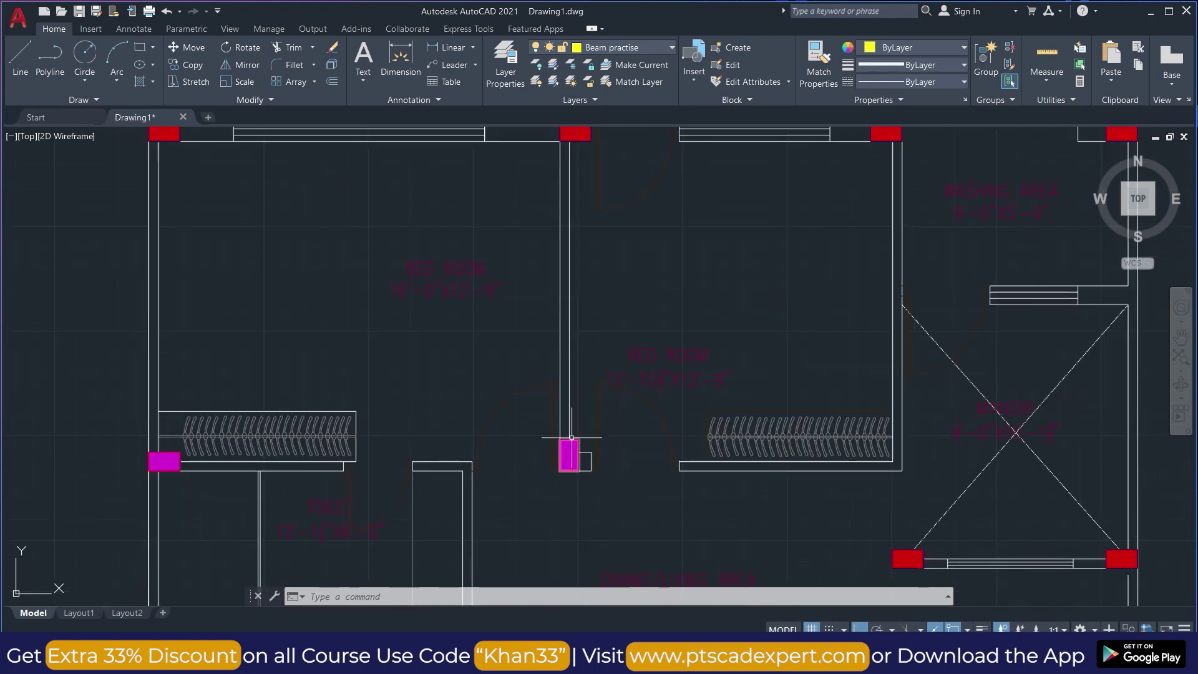
{"action": "scroll", "coordinate": [519, 315], "scroll_direction": "down", "scroll_amount": 5}
{"action": "scroll", "coordinate": [519, 315], "scroll_direction": "down", "scroll_amount": 3}
{"action": "scroll", "coordinate": [429, 375], "scroll_direction": "up", "scroll_amount": 8}
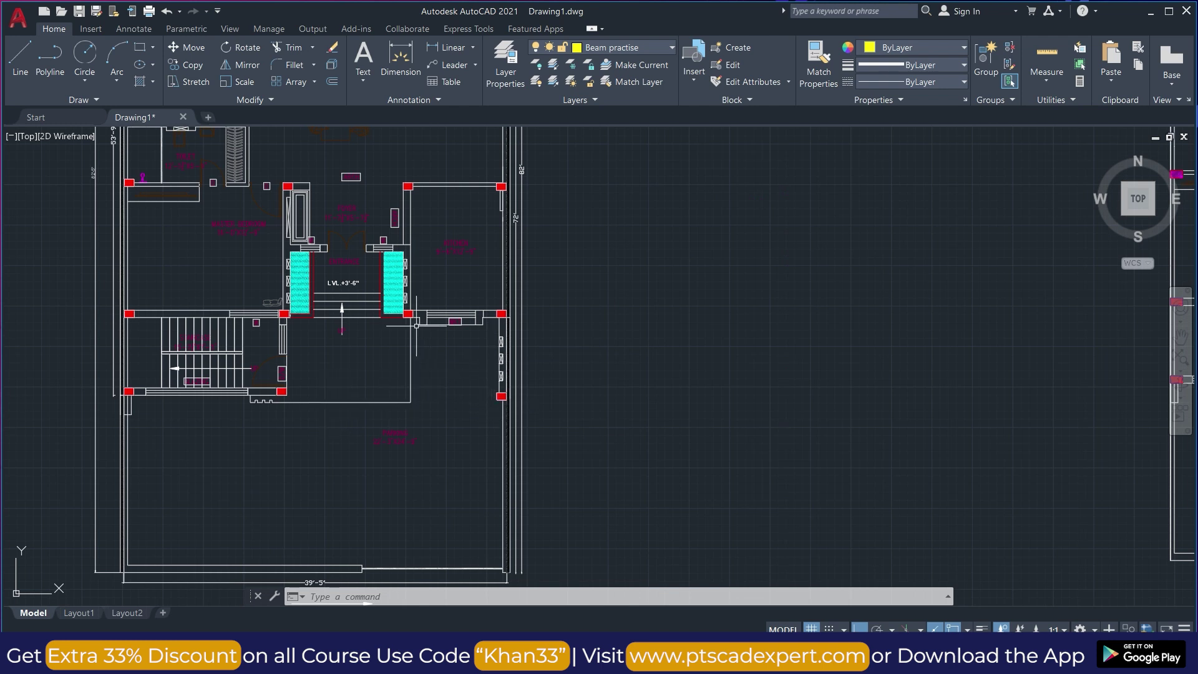
{"action": "scroll", "coordinate": [349, 399], "scroll_direction": "down", "scroll_amount": 4}
{"action": "scroll", "coordinate": [392, 439], "scroll_direction": "down", "scroll_amount": 3}
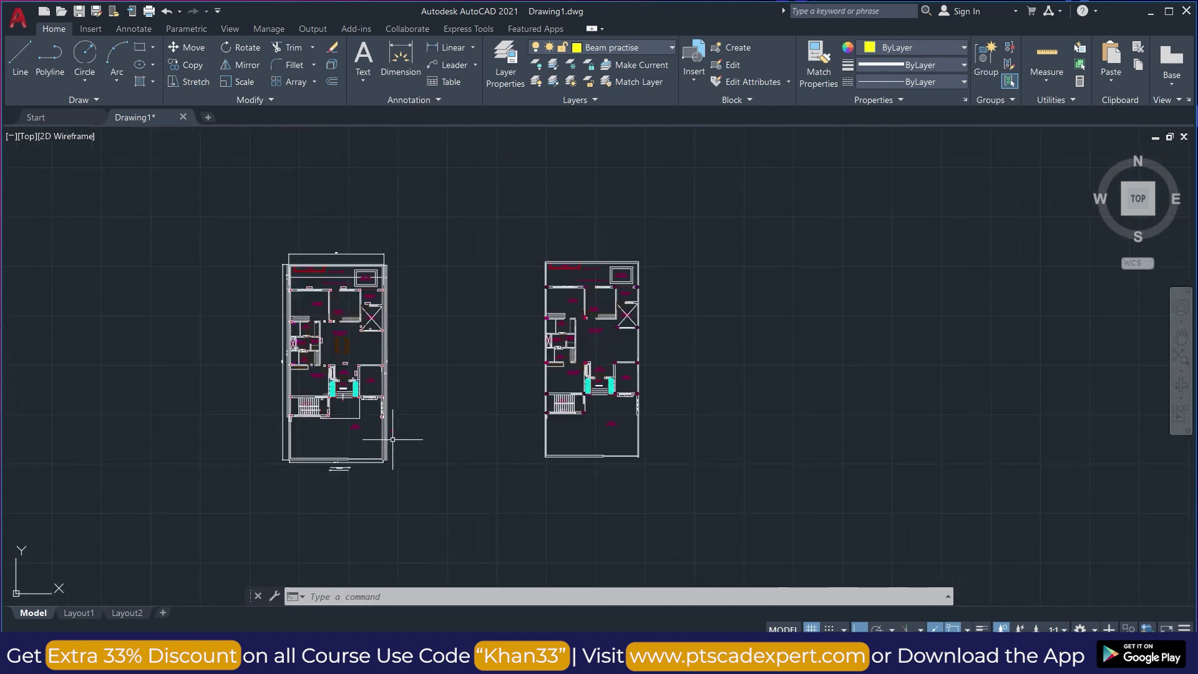
{"action": "scroll", "coordinate": [611, 328], "scroll_direction": "up", "scroll_amount": 4}
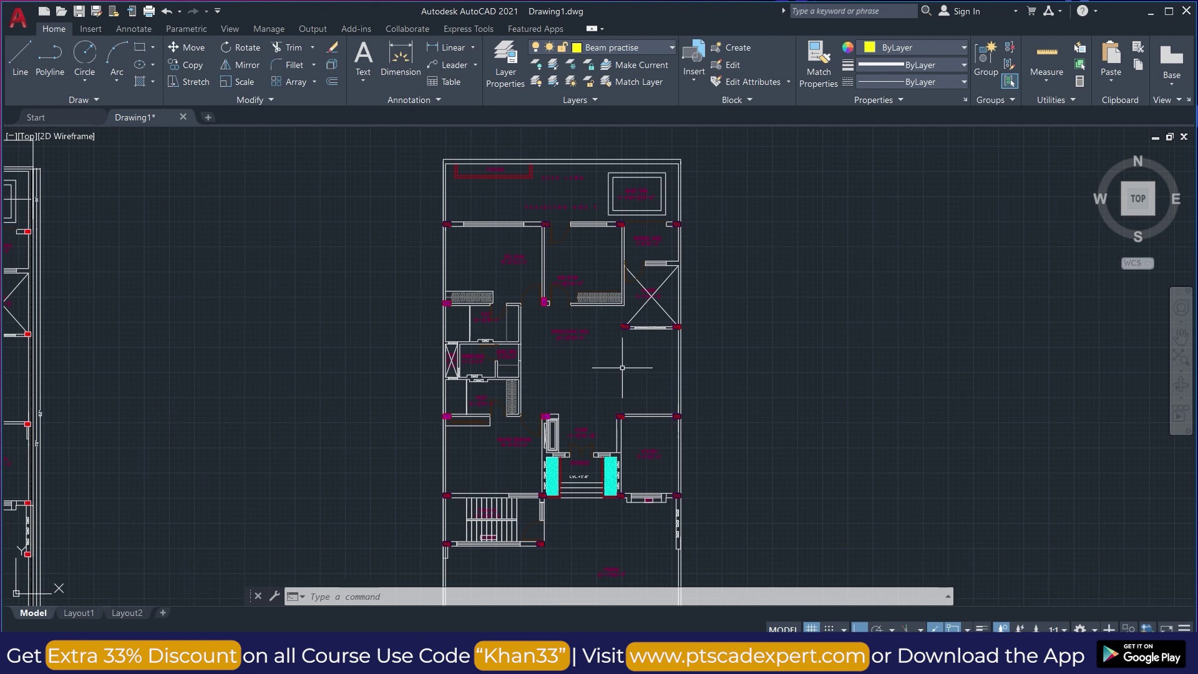
- Examine the columns around the bedrooms and along their upper wall in the second floor plan
{"action": "scroll", "coordinate": [561, 275], "scroll_direction": "up", "scroll_amount": 2}
{"action": "scroll", "coordinate": [541, 305], "scroll_direction": "up", "scroll_amount": 2}
{"action": "scroll", "coordinate": [541, 304], "scroll_direction": "up", "scroll_amount": 3}
{"action": "scroll", "coordinate": [491, 276], "scroll_direction": "down", "scroll_amount": 3}
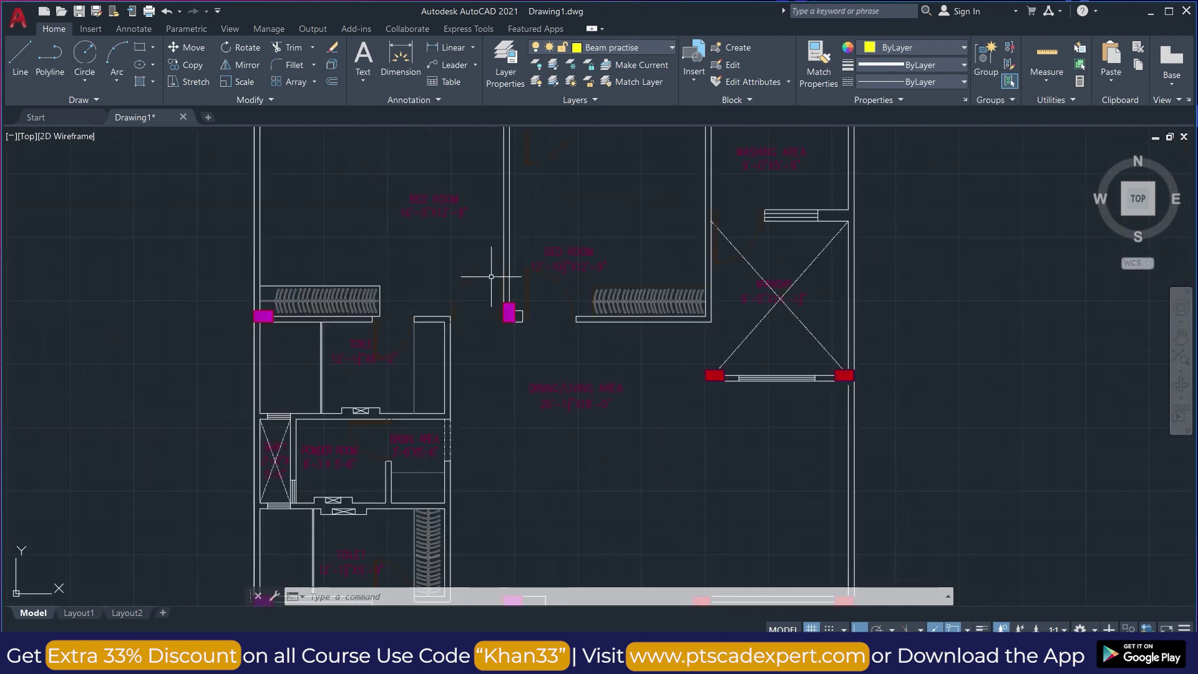
{"action": "scroll", "coordinate": [491, 276], "scroll_direction": "down", "scroll_amount": 4}
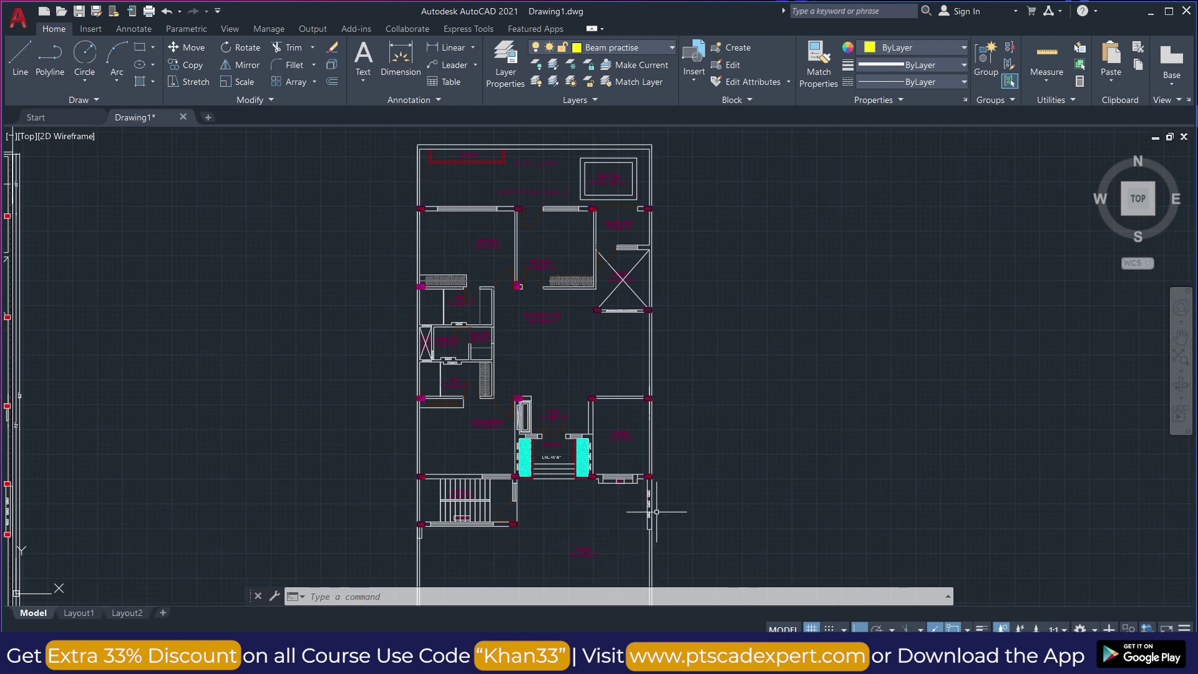
{"action": "scroll", "coordinate": [597, 468], "scroll_direction": "down", "scroll_amount": 2}
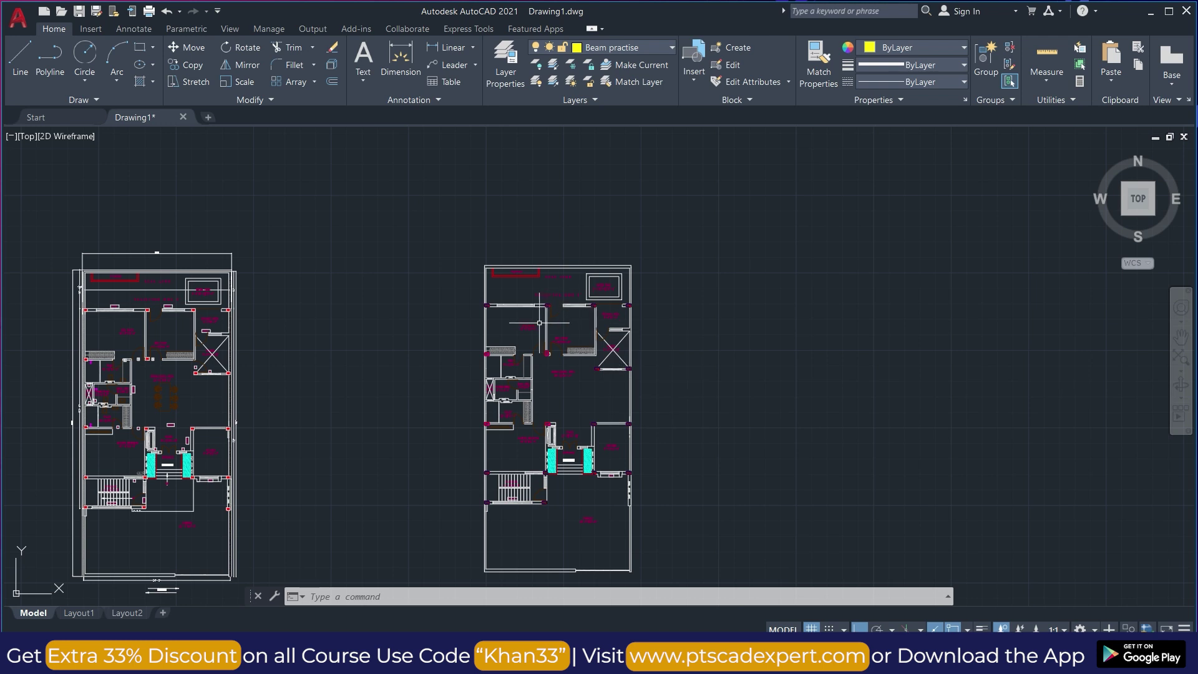
{"action": "scroll", "coordinate": [539, 306], "scroll_direction": "up", "scroll_amount": 8}
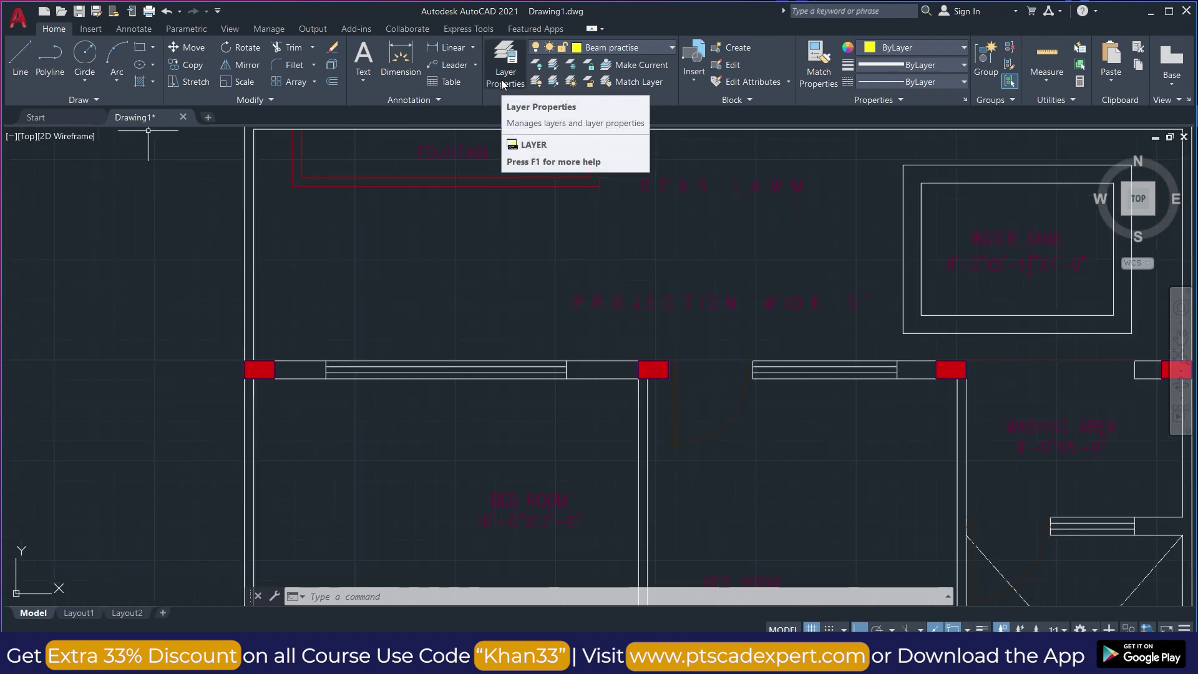
- Create a layer named Beam Centerline with the properties of the Beam practise layer and make it current
{"action": "left_click", "coordinate": [502, 85]}
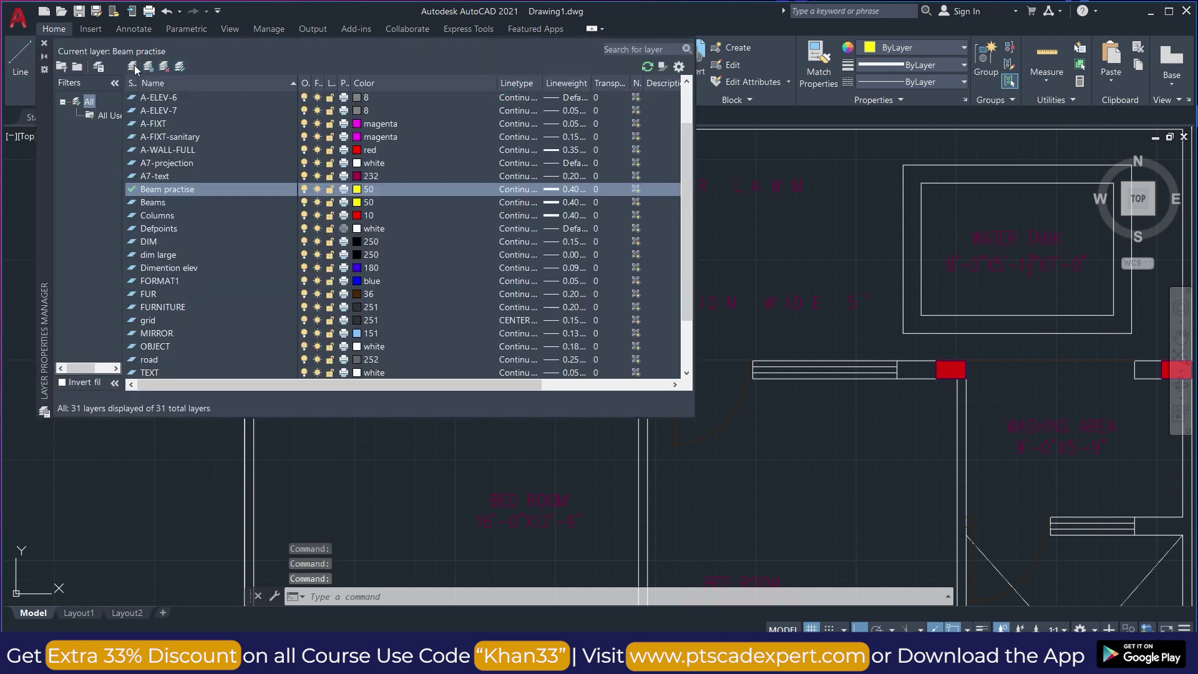
{"action": "left_click", "coordinate": [134, 67]}
{"action": "left_click", "coordinate": [182, 189]}
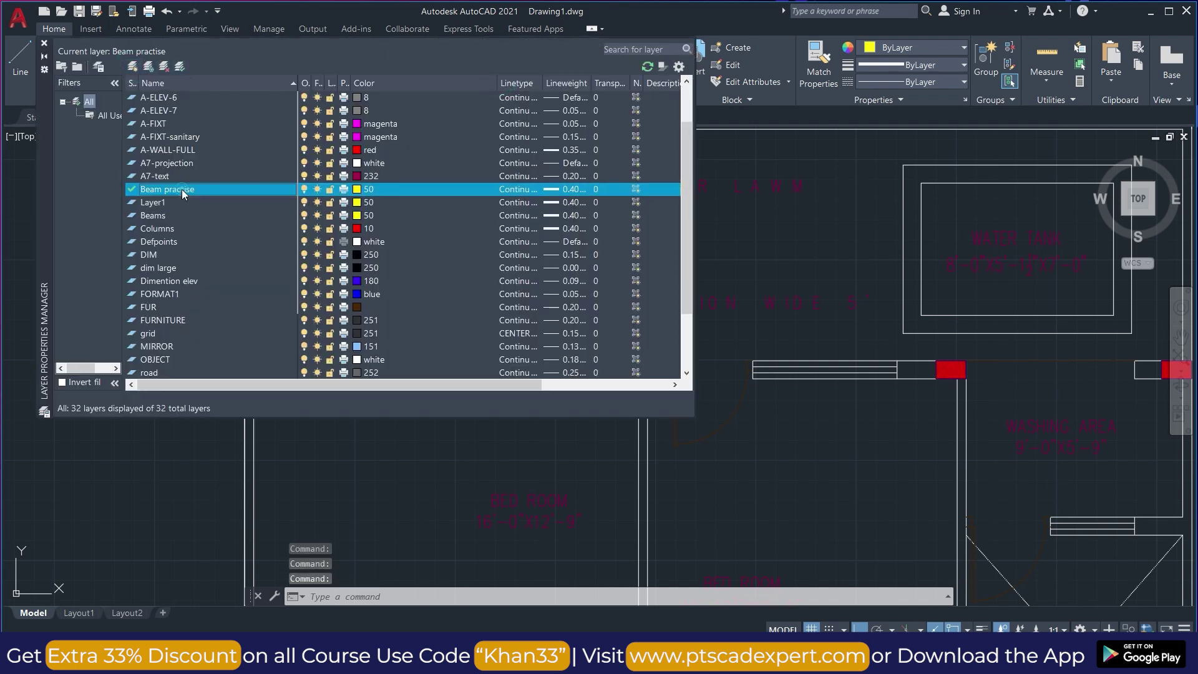
{"action": "left_click", "coordinate": [132, 67]}
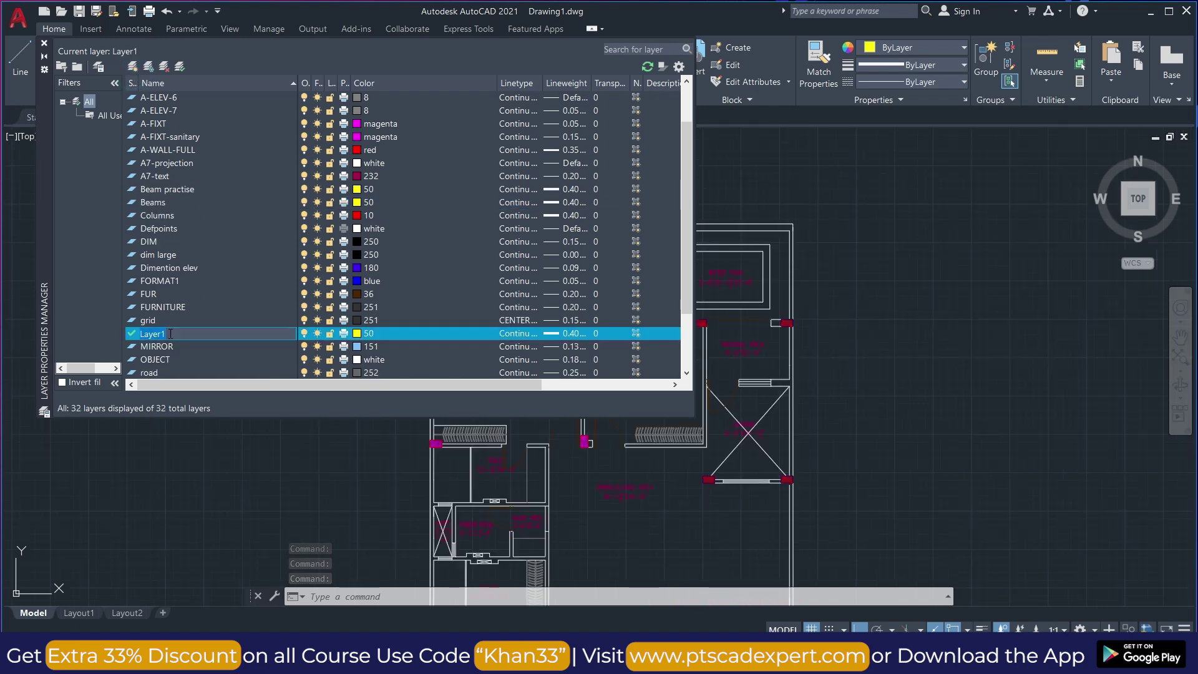
{"action": "left_click", "coordinate": [171, 333]}
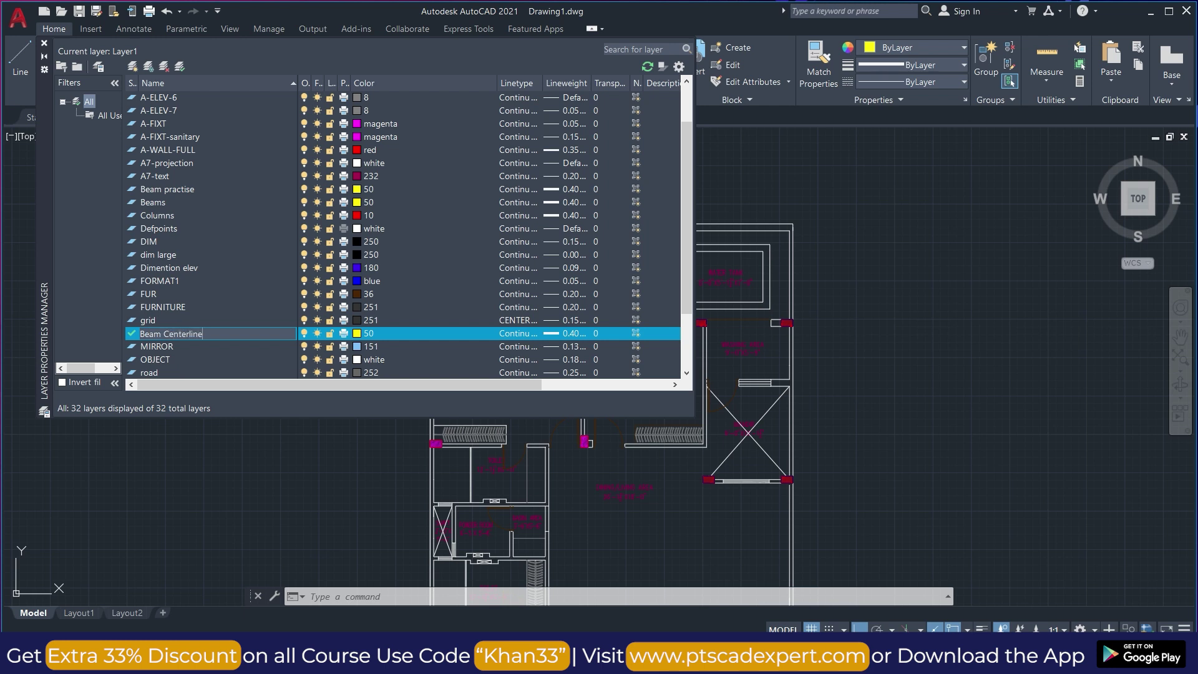
{"action": "left_click", "coordinate": [43, 43]}
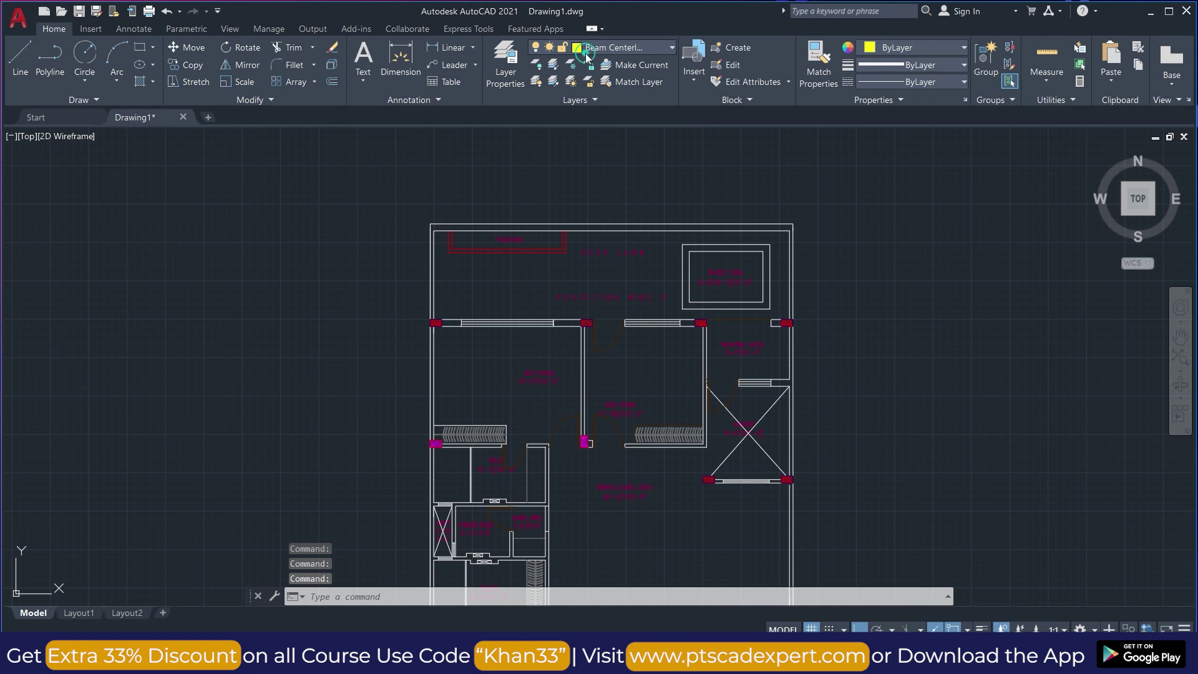
{"action": "left_click", "coordinate": [587, 58]}
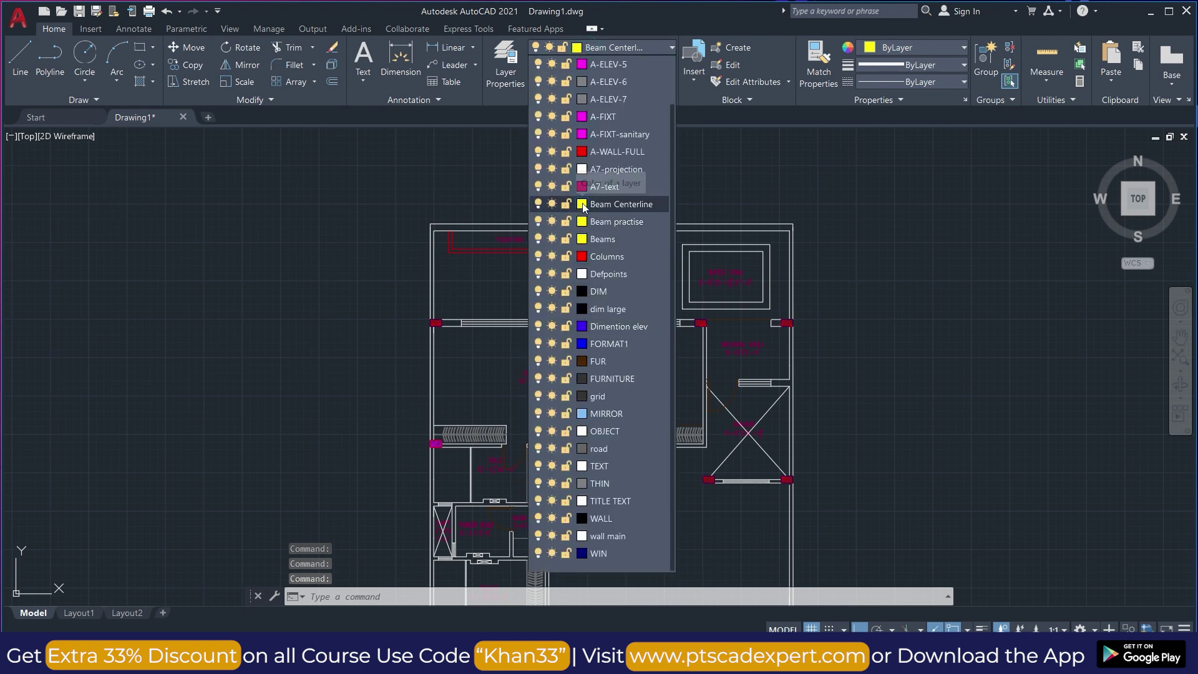
{"action": "left_click", "coordinate": [617, 204]}
- Draw a horizontal line along the upper faces of the columns on the bedrooms' upper wall, spanning the second plan's full width
{"action": "scroll", "coordinate": [352, 181], "scroll_direction": "down", "scroll_amount": 3}
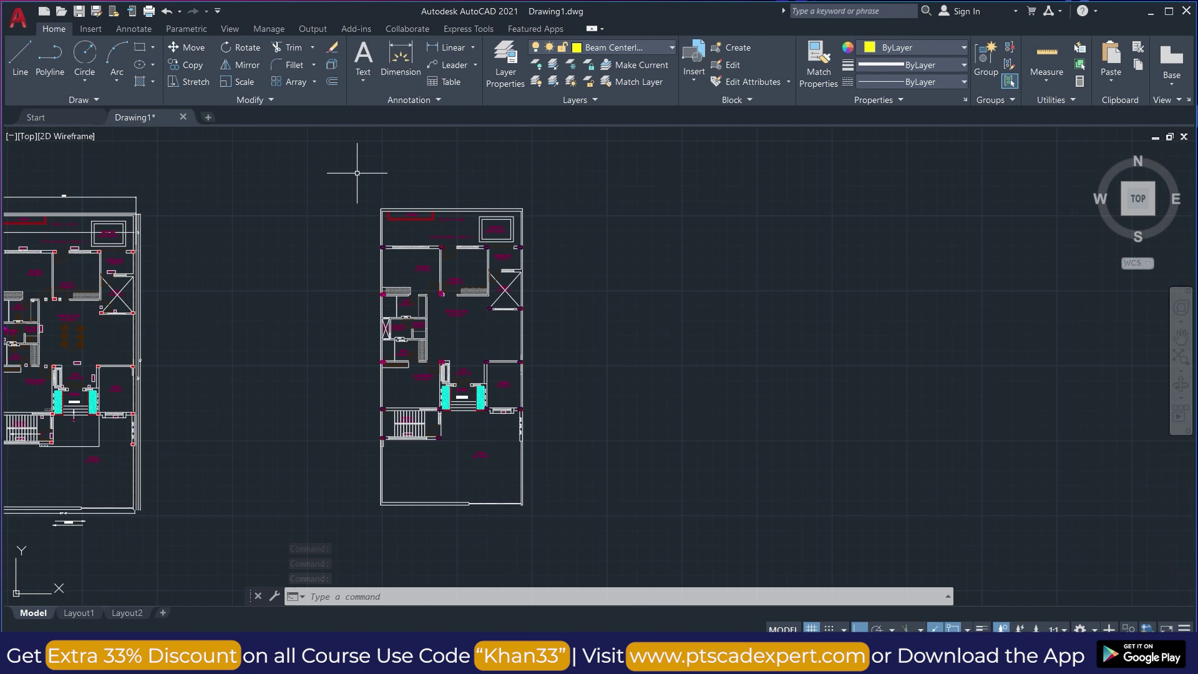
{"action": "scroll", "coordinate": [408, 243], "scroll_direction": "up", "scroll_amount": 2}
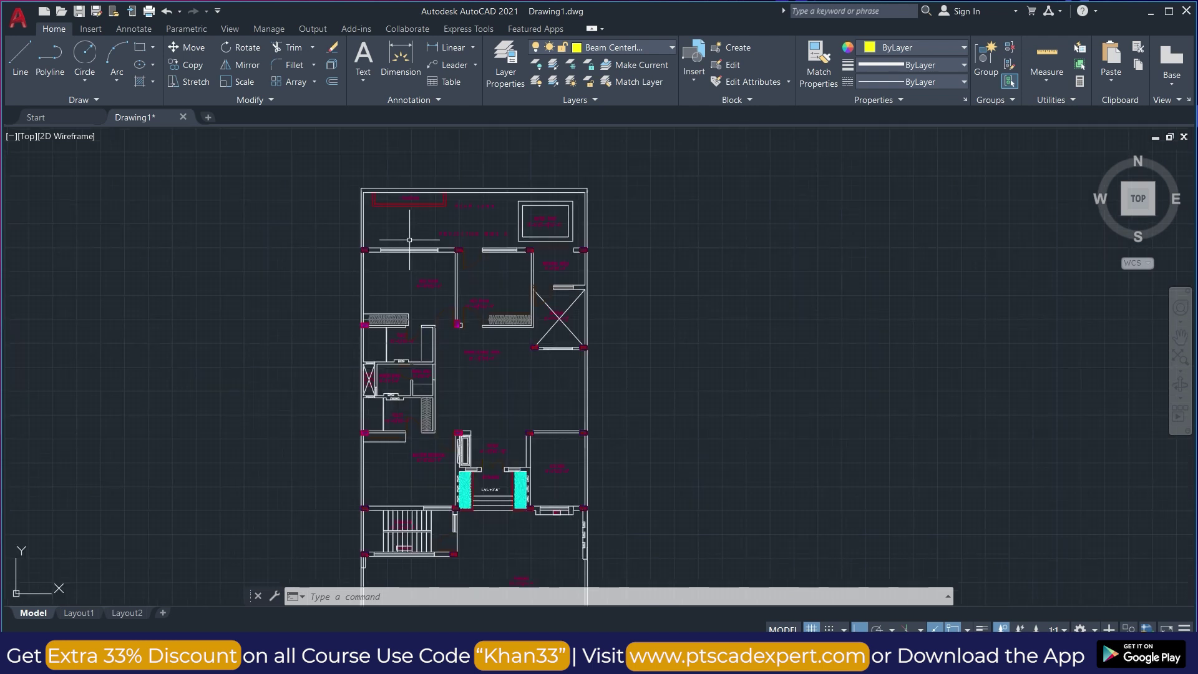
{"action": "scroll", "coordinate": [409, 239], "scroll_direction": "up", "scroll_amount": 2}
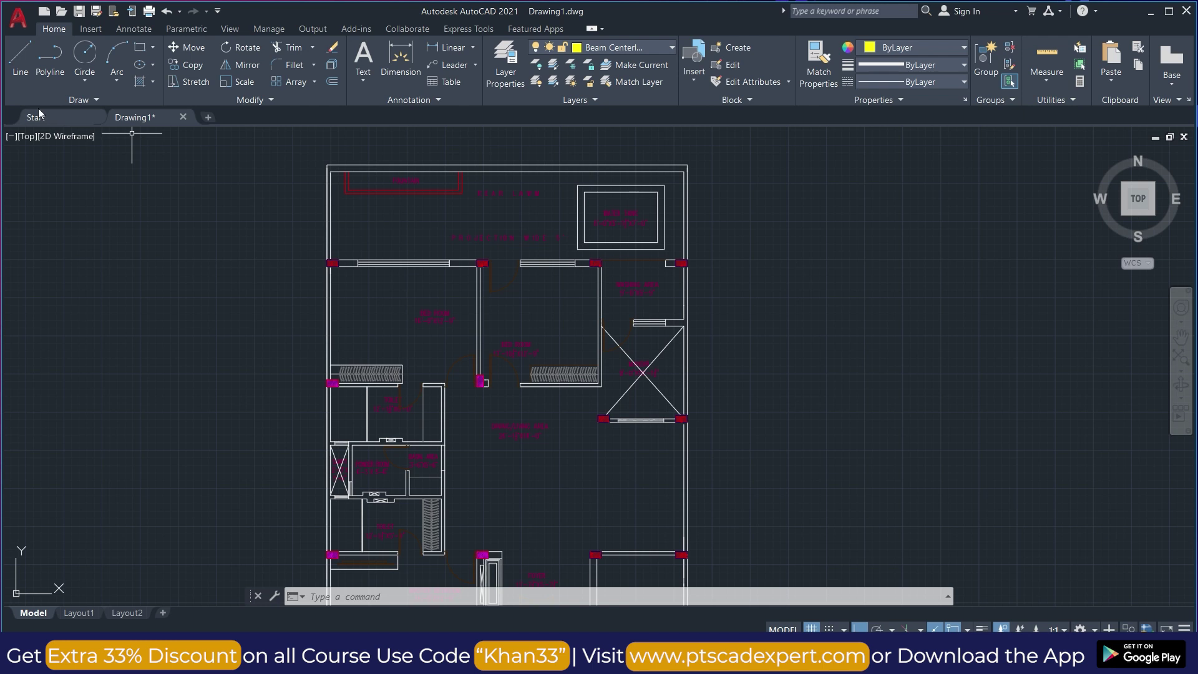
{"action": "left_click", "coordinate": [22, 71]}
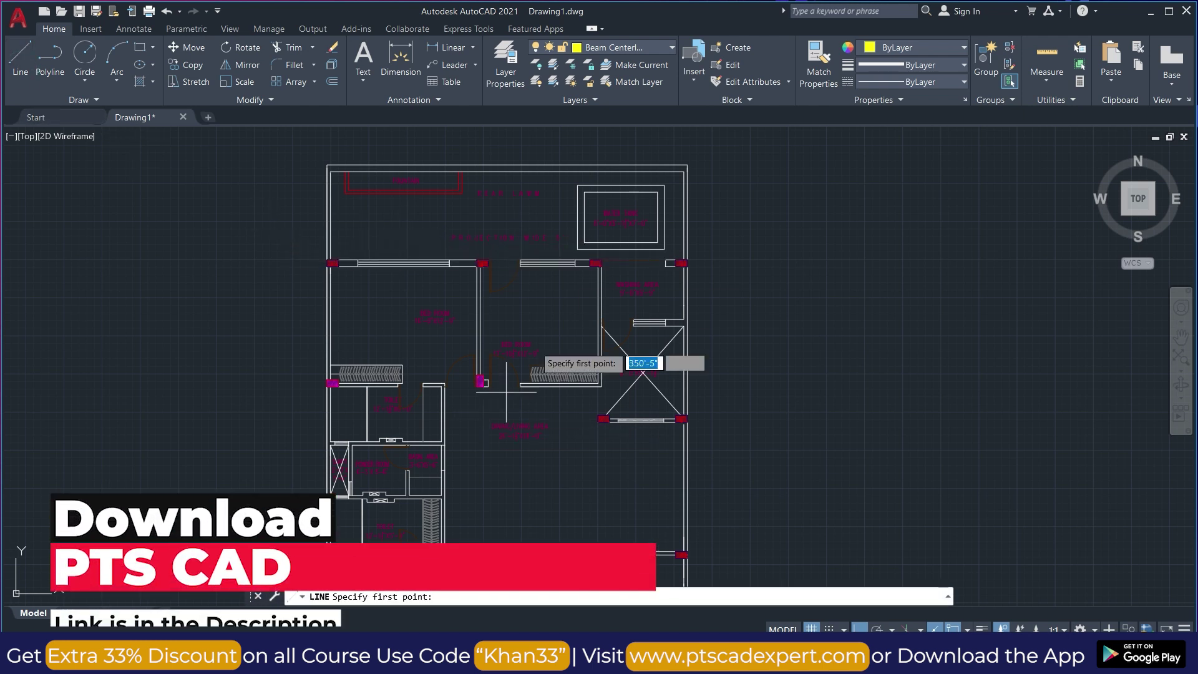
{"action": "scroll", "coordinate": [390, 246], "scroll_direction": "down", "scroll_amount": 2}
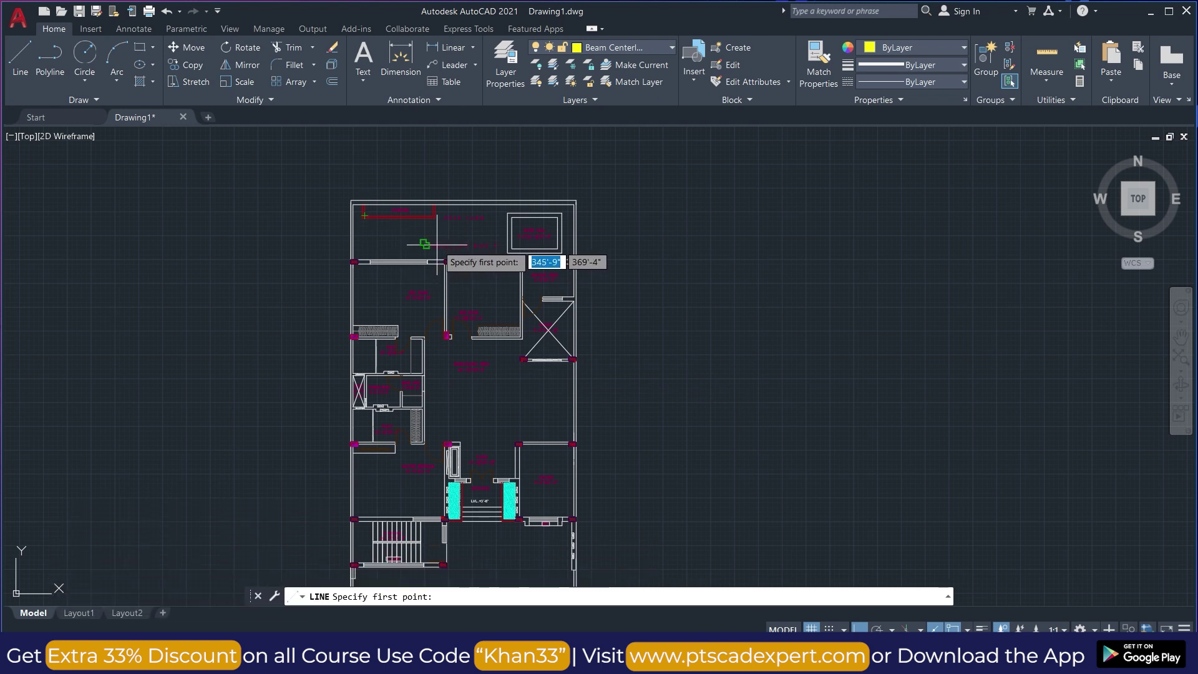
{"action": "scroll", "coordinate": [432, 243], "scroll_direction": "up", "scroll_amount": 4}
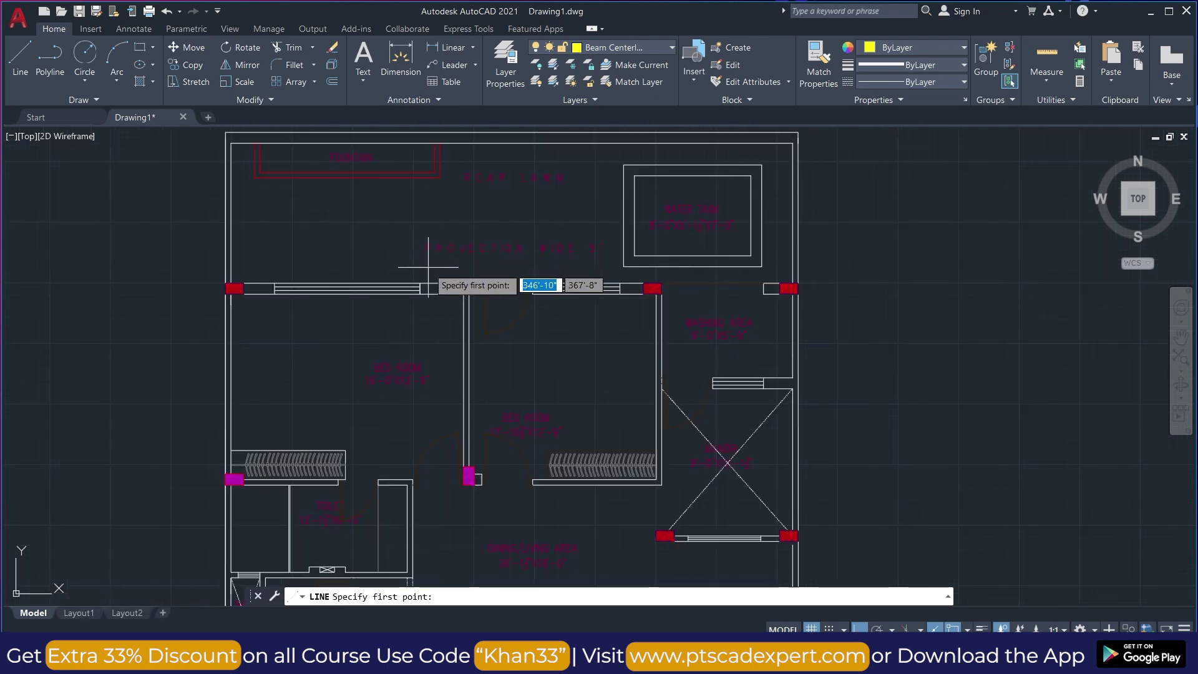
{"action": "scroll", "coordinate": [374, 265], "scroll_direction": "up", "scroll_amount": 5}
{"action": "scroll", "coordinate": [187, 280], "scroll_direction": "down", "scroll_amount": 2}
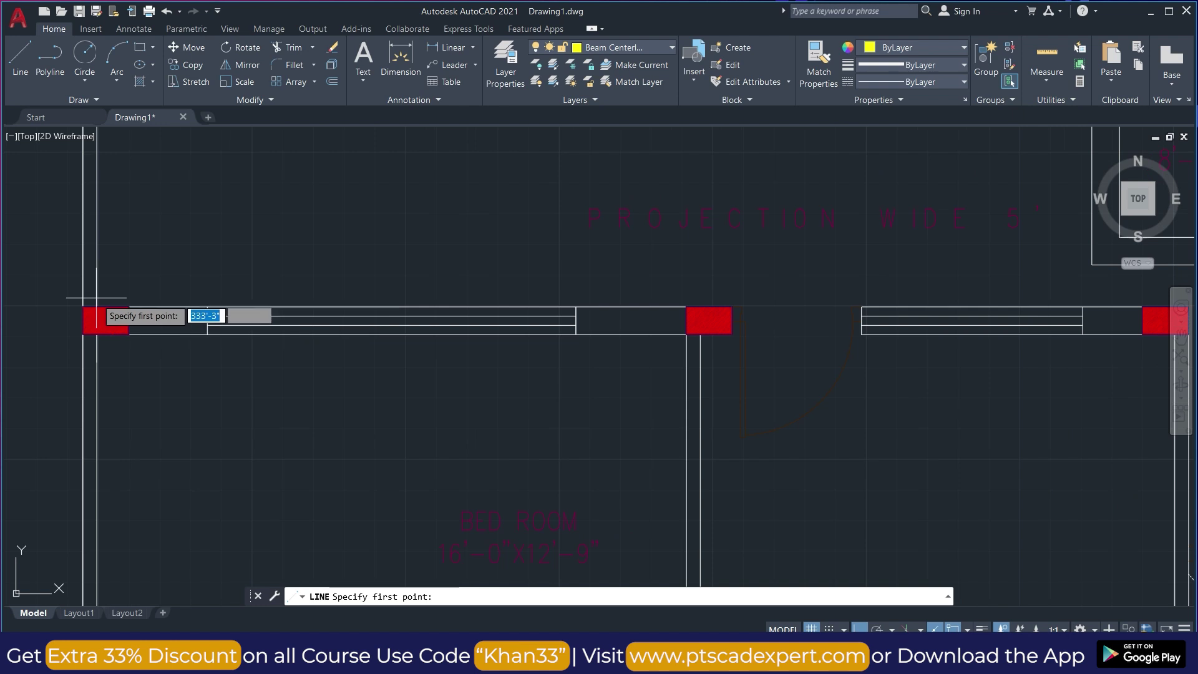
{"action": "left_click", "coordinate": [93, 317]}
{"action": "scroll", "coordinate": [76, 315], "scroll_direction": "down", "scroll_amount": 3}
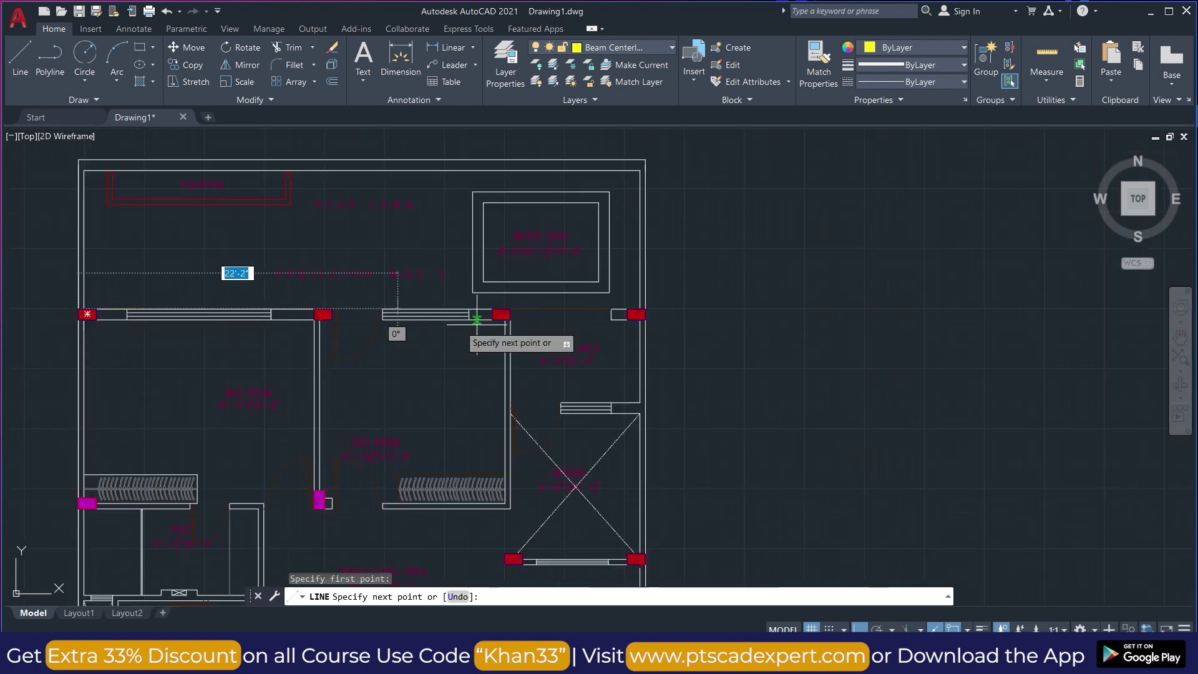
{"action": "scroll", "coordinate": [631, 325], "scroll_direction": "up", "scroll_amount": 4}
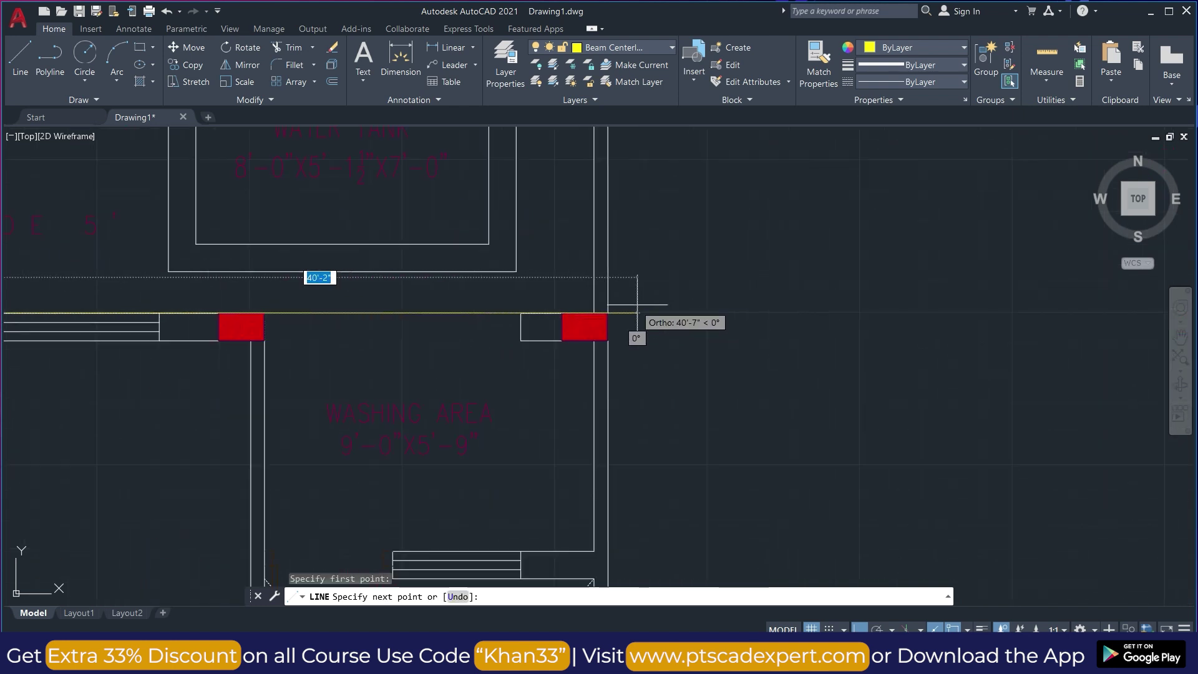
{"action": "left_click", "coordinate": [605, 312]}
{"action": "scroll", "coordinate": [699, 293], "scroll_direction": "down", "scroll_amount": 3}
{"action": "scroll", "coordinate": [530, 282], "scroll_direction": "down", "scroll_amount": 1}
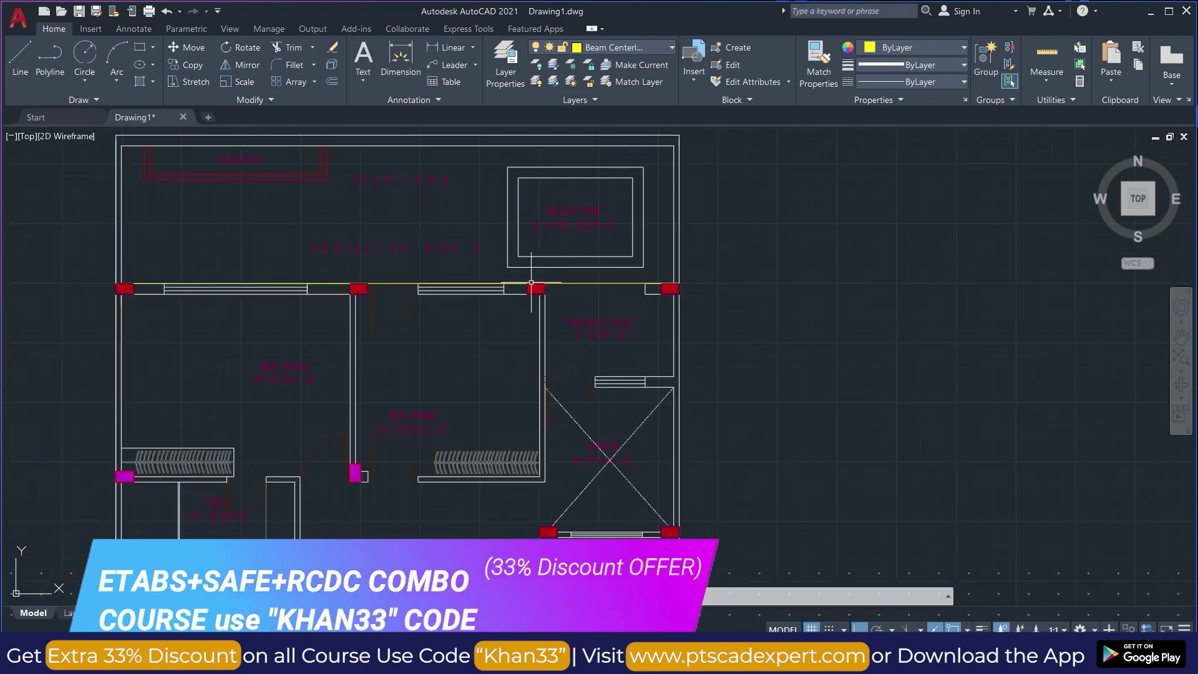
{"action": "key", "text": "Return"}
- Draw a horizontal line along the lower faces of the same columns, from one outer wall to the other
{"action": "key", "text": "Return"}
{"action": "scroll", "coordinate": [38, 309], "scroll_direction": "up", "scroll_amount": 3}
{"action": "scroll", "coordinate": [293, 267], "scroll_direction": "up", "scroll_amount": 2}
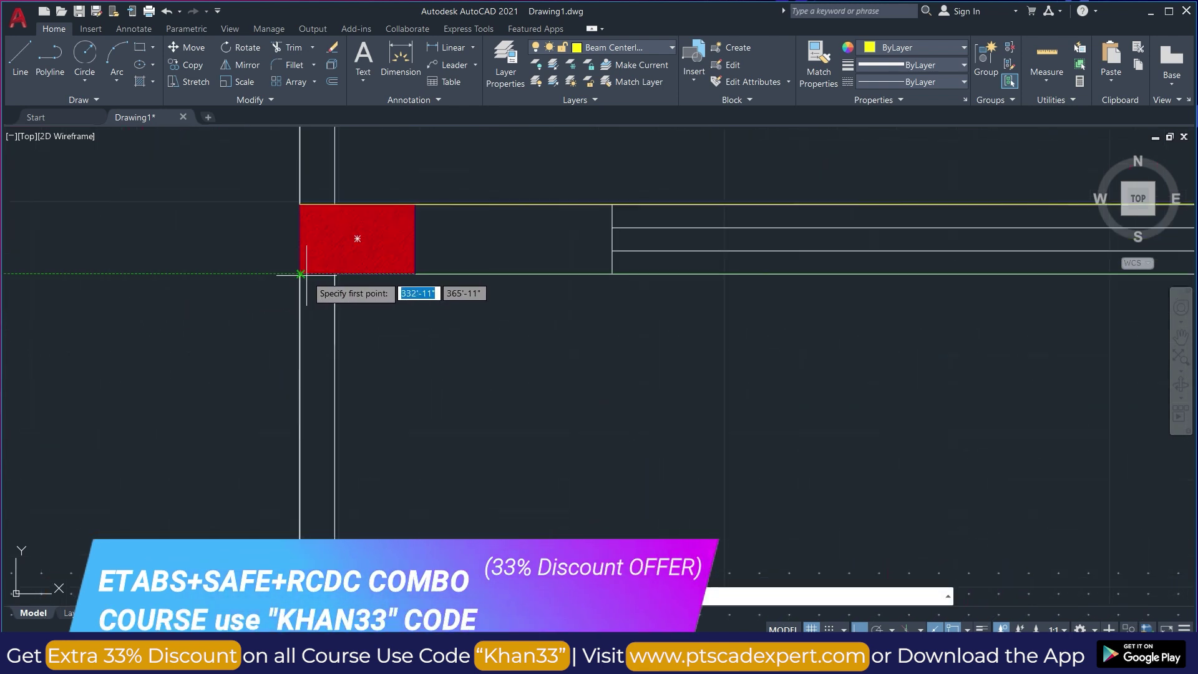
{"action": "left_click", "coordinate": [300, 273]}
{"action": "scroll", "coordinate": [268, 293], "scroll_direction": "down", "scroll_amount": 3}
{"action": "scroll", "coordinate": [842, 302], "scroll_direction": "up", "scroll_amount": 4}
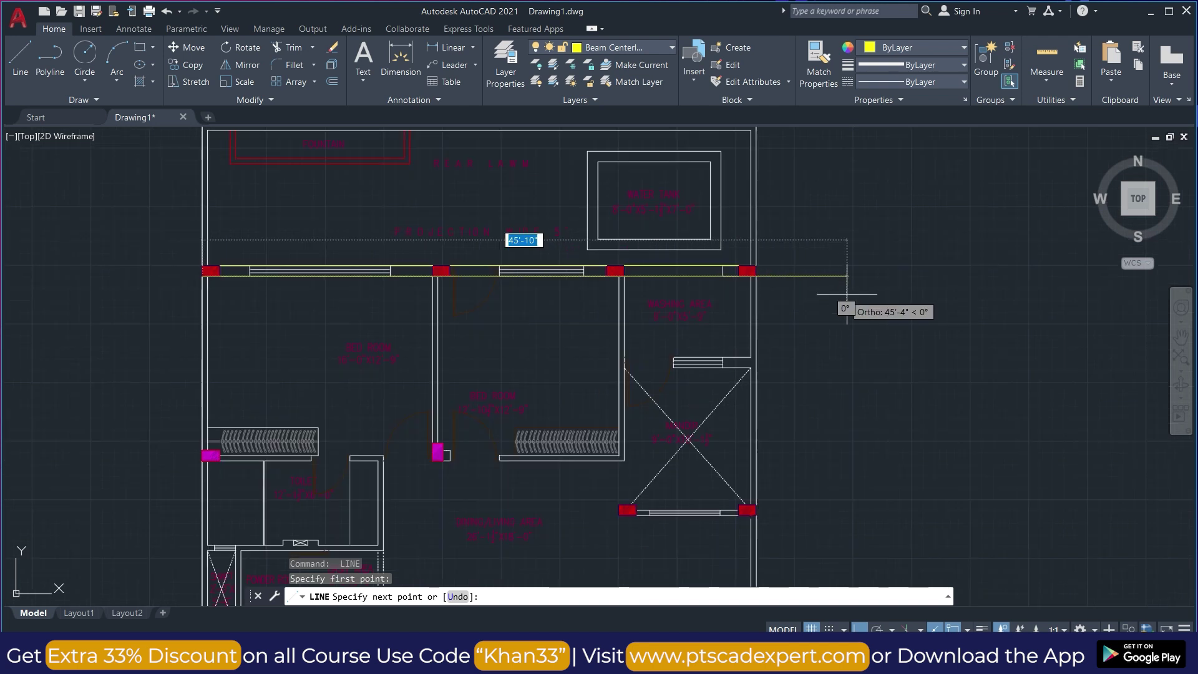
{"action": "left_click", "coordinate": [436, 199]}
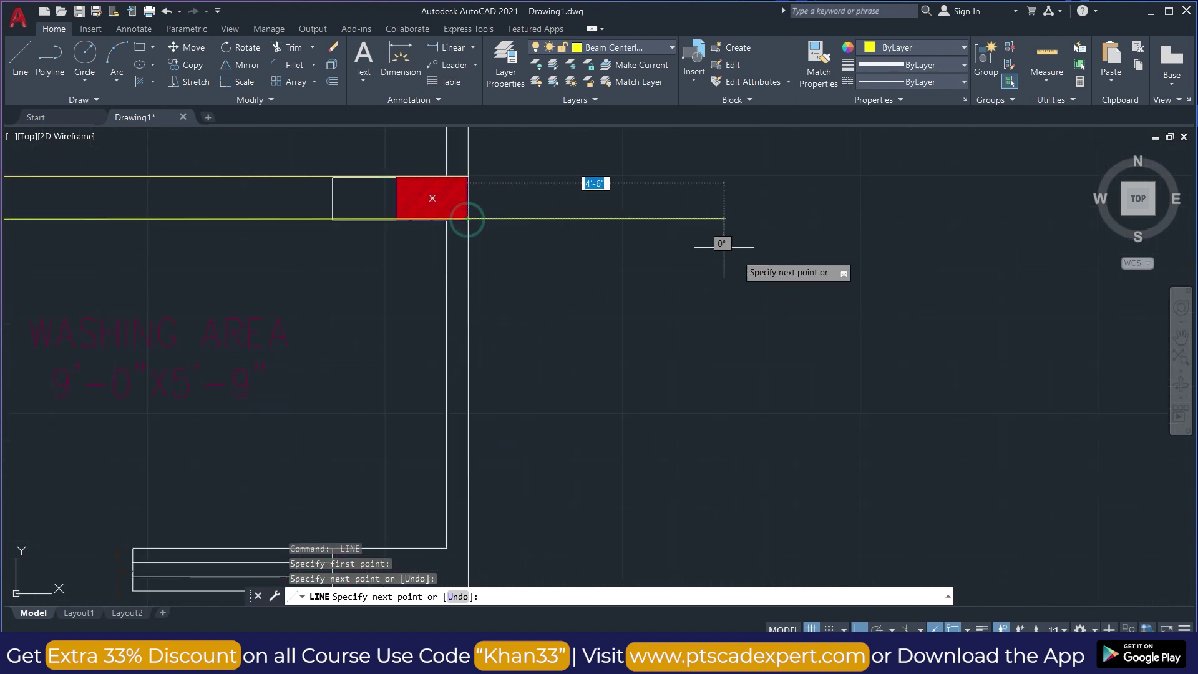
{"action": "scroll", "coordinate": [755, 268], "scroll_direction": "down", "scroll_amount": 4}
{"action": "key", "text": "Return"}
- Examine the two beam edge lines running between the columns on the bedrooms' upper wall
{"action": "scroll", "coordinate": [571, 258], "scroll_direction": "up", "scroll_amount": 4}
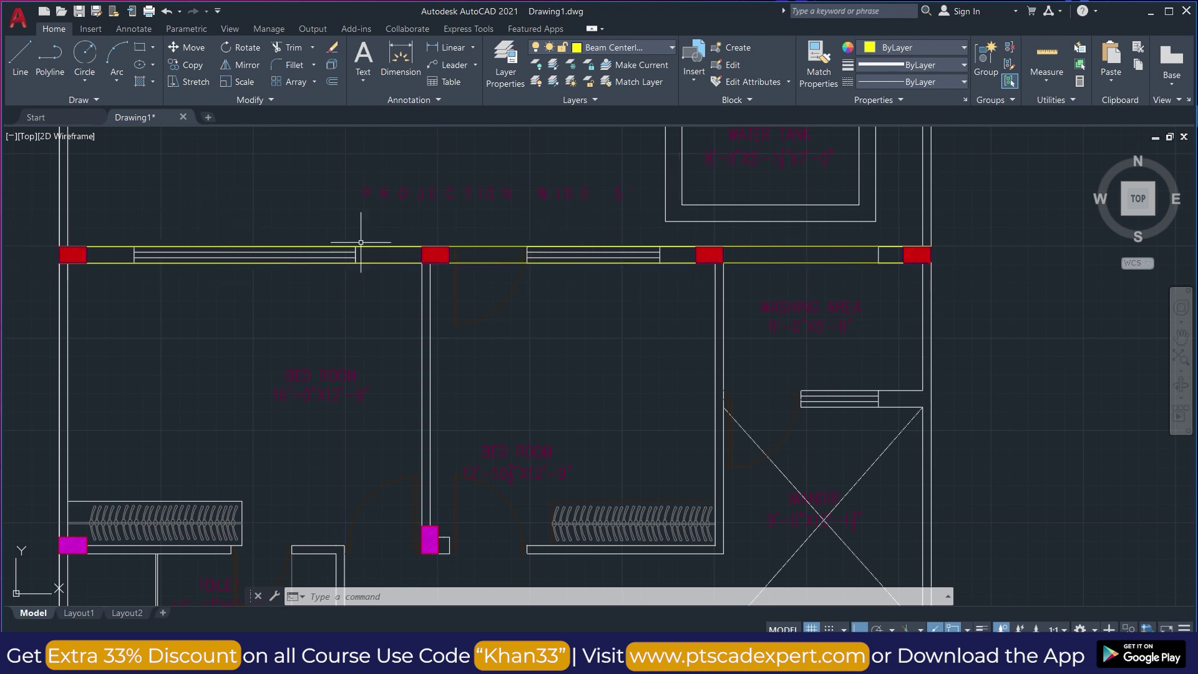
{"action": "scroll", "coordinate": [446, 158], "scroll_direction": "down", "scroll_amount": 4}
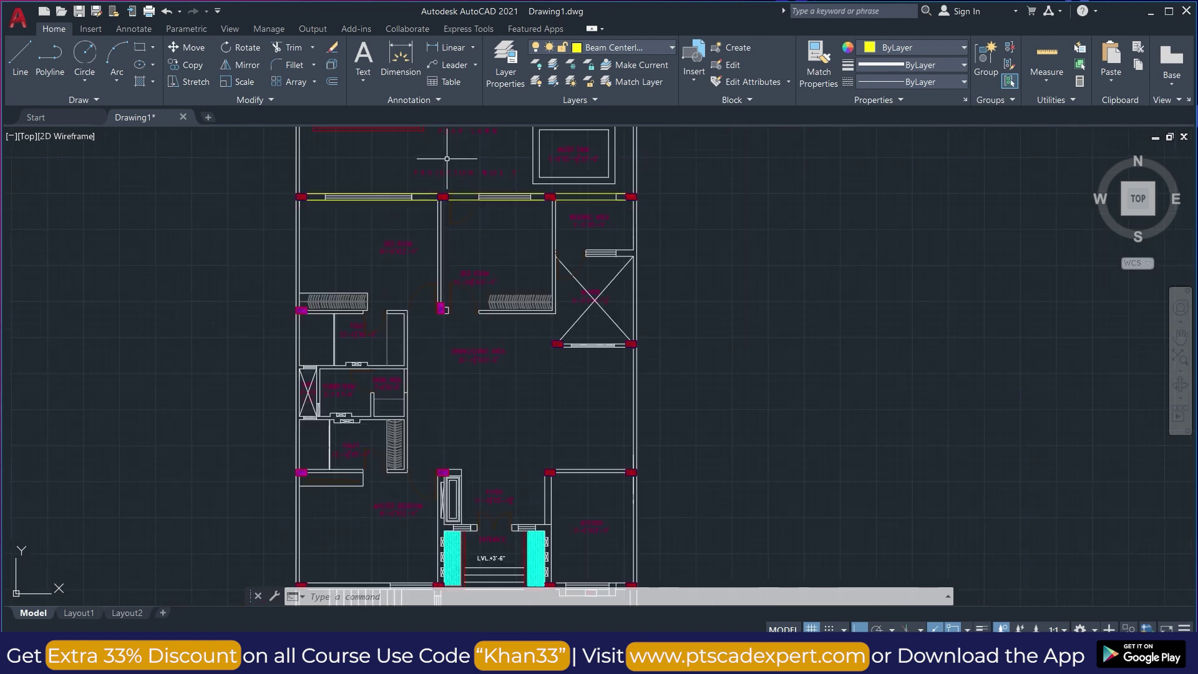
{"action": "scroll", "coordinate": [345, 169], "scroll_direction": "up", "scroll_amount": 2}
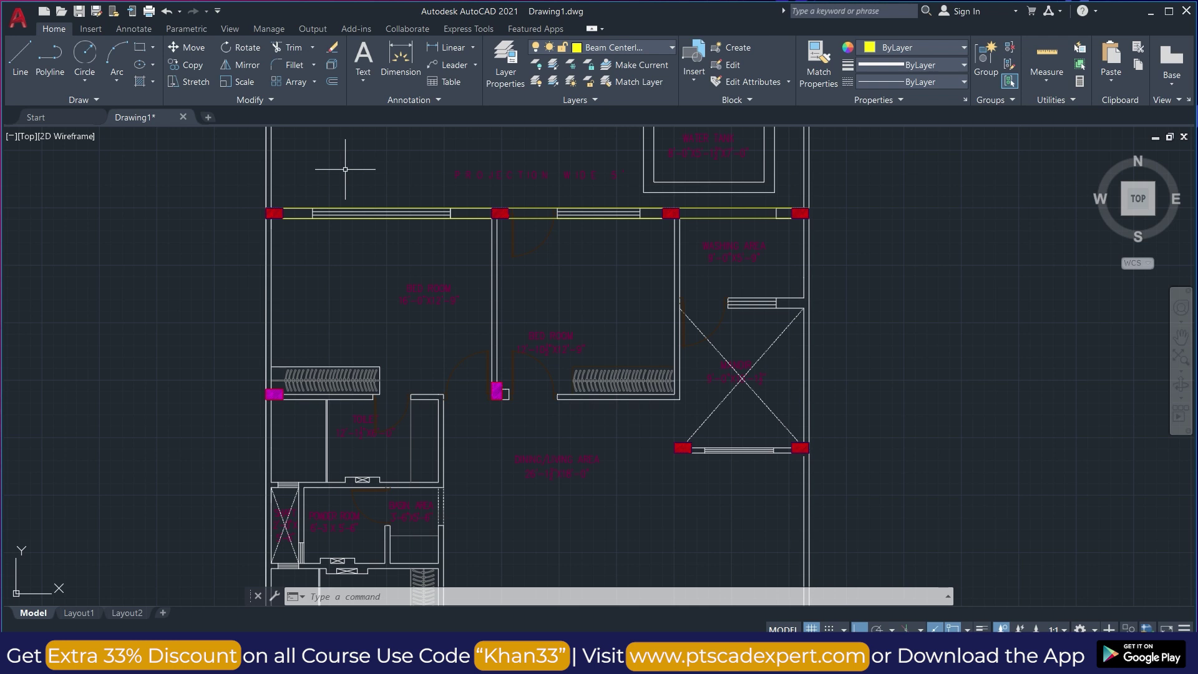
{"action": "scroll", "coordinate": [331, 184], "scroll_direction": "down", "scroll_amount": 3}
{"action": "scroll", "coordinate": [321, 181], "scroll_direction": "up", "scroll_amount": 5}
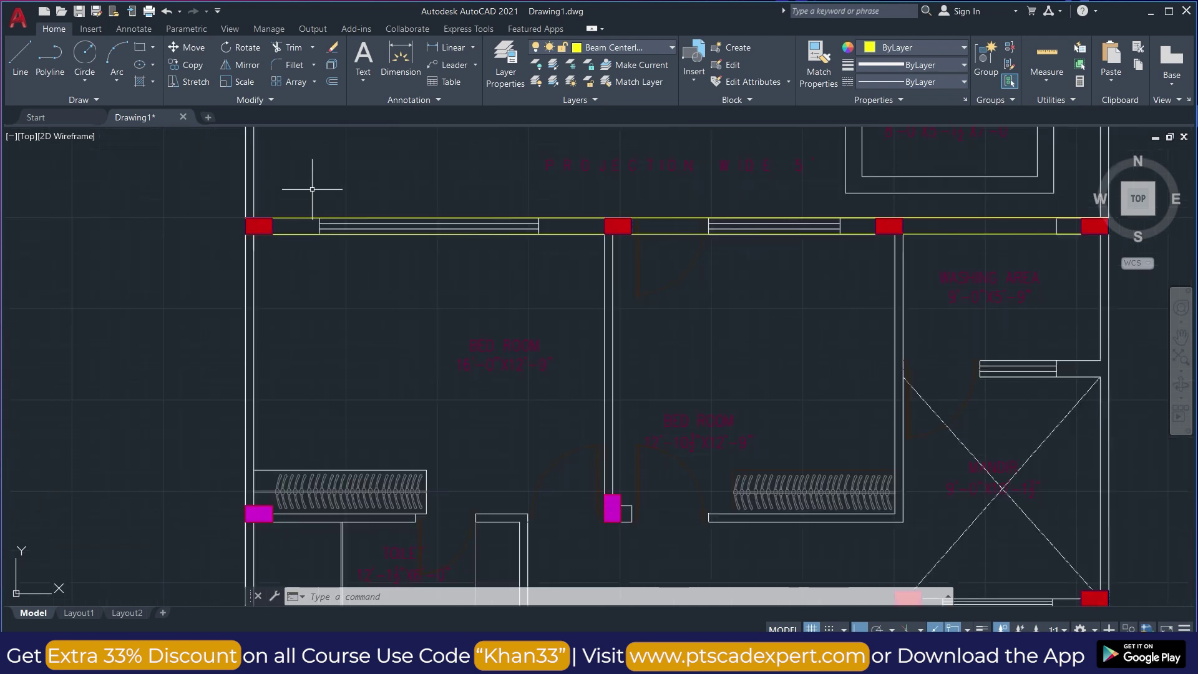
{"action": "scroll", "coordinate": [278, 212], "scroll_direction": "up", "scroll_amount": 2}
{"action": "left_click", "coordinate": [288, 222]}
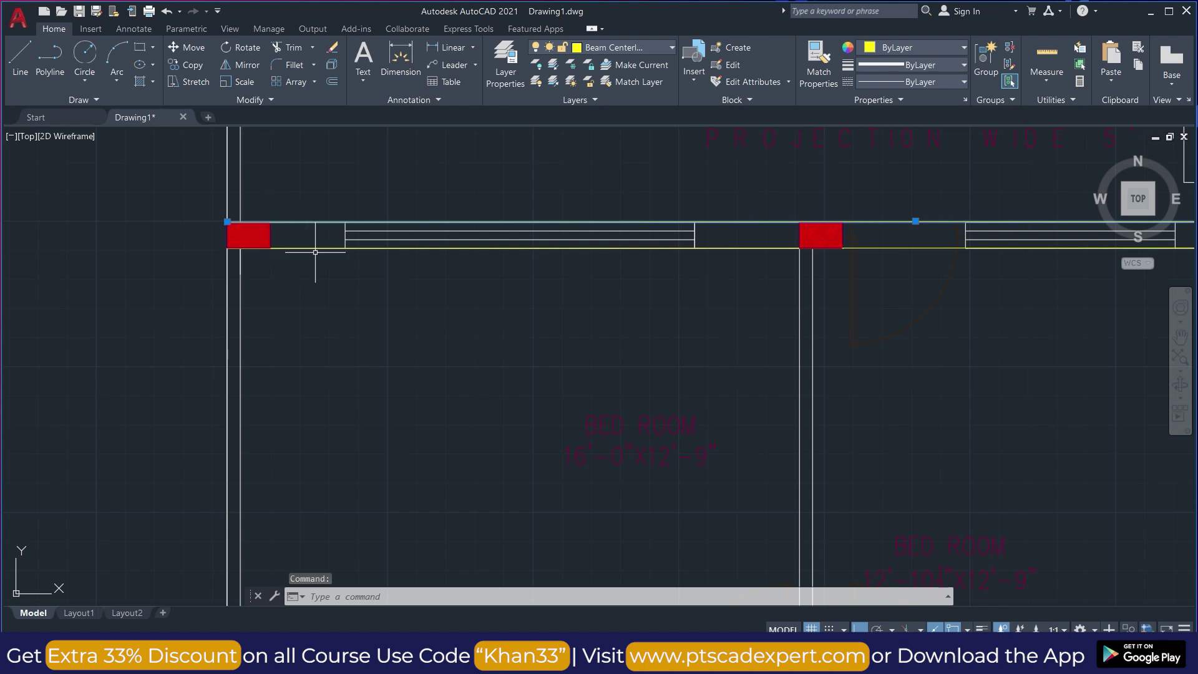
{"action": "key", "text": "Escape"}
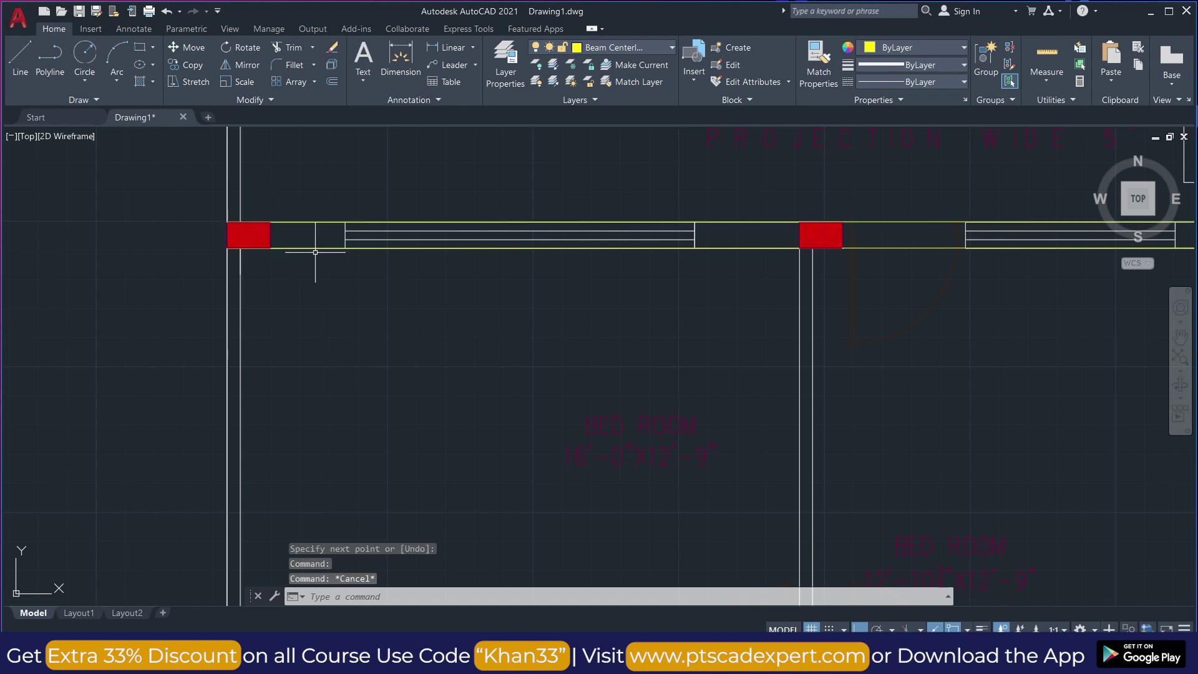
- Undo both beam edge lines drawn along the bedrooms' upper wall
{"action": "key", "text": "ctrl+z"}
{"action": "key", "text": "ctrl+z"}
{"action": "key", "text": "ctrl+z"}
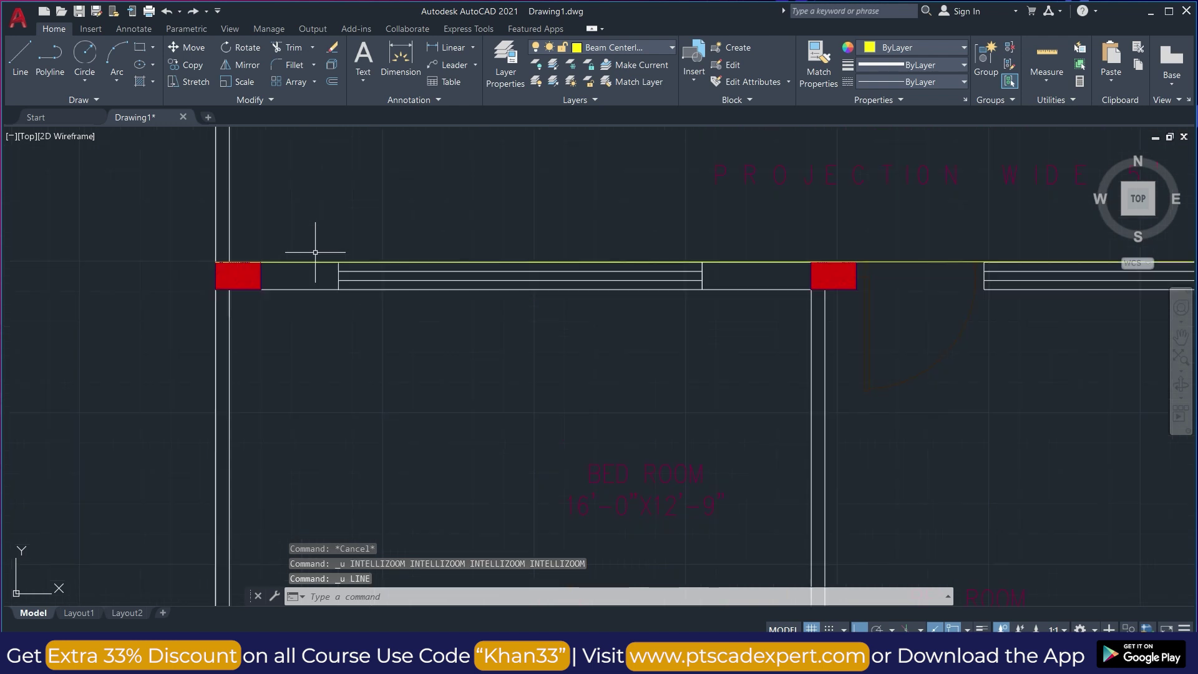
- Move the note on centerline beam framing and the ETABS line model into the empty space beside the second floor plan
{"action": "scroll", "coordinate": [315, 252], "scroll_direction": "down", "scroll_amount": 10}
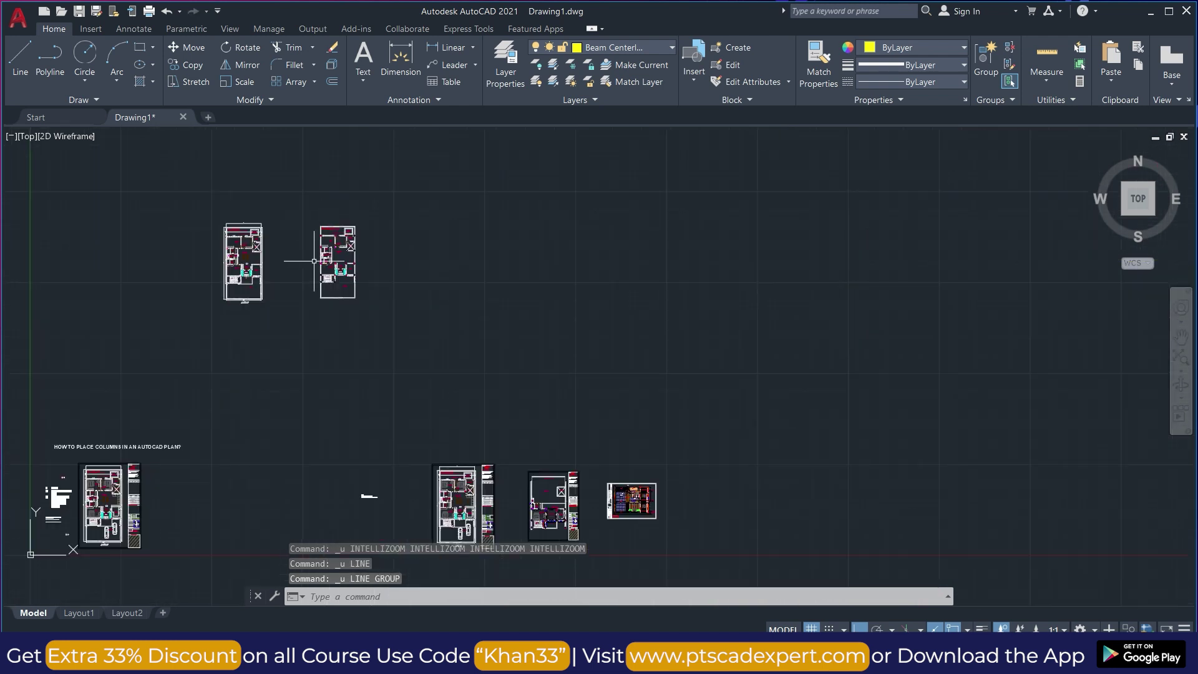
{"action": "left_click", "coordinate": [371, 506]}
{"action": "left_click", "coordinate": [366, 494]}
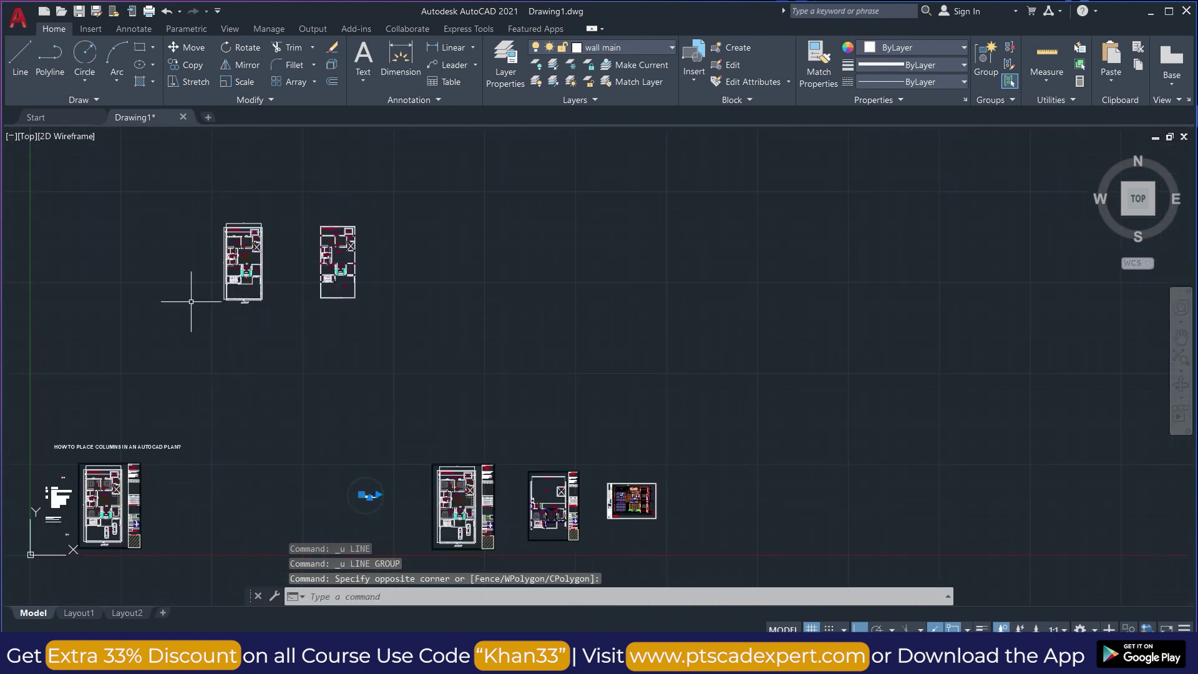
{"action": "left_click", "coordinate": [179, 49]}
{"action": "left_click", "coordinate": [365, 495]}
{"action": "scroll", "coordinate": [352, 275], "scroll_direction": "up", "scroll_amount": 4}
{"action": "left_click", "coordinate": [398, 239]}
{"action": "scroll", "coordinate": [394, 240], "scroll_direction": "up", "scroll_amount": 8}
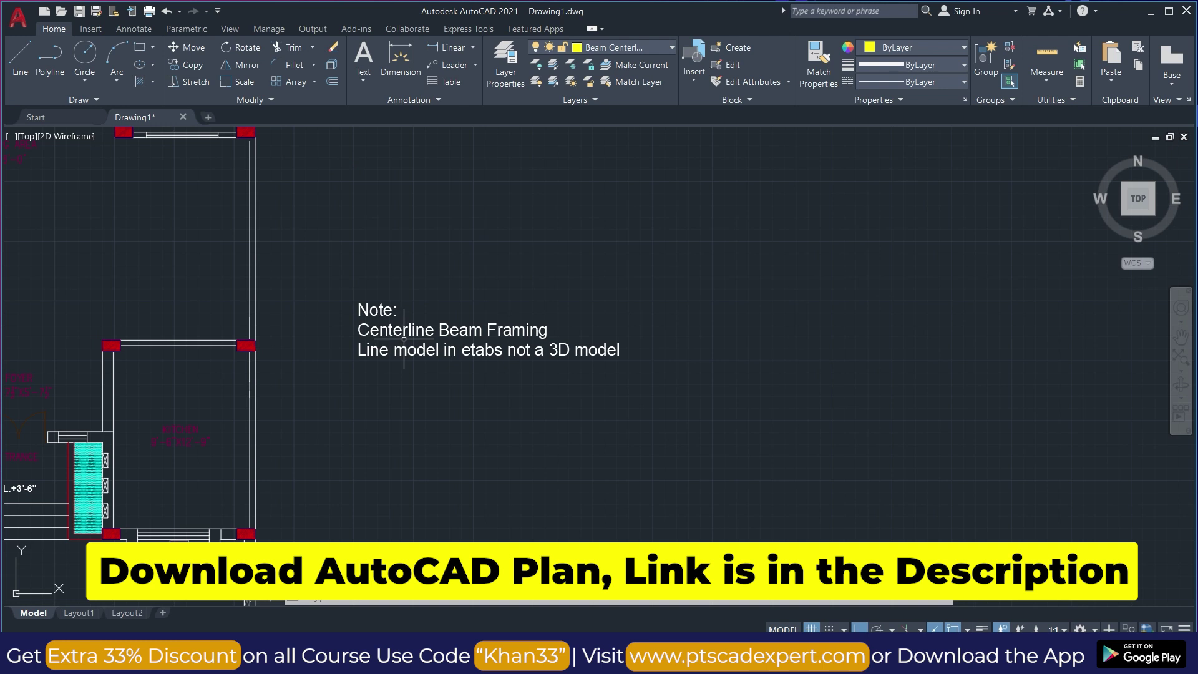
{"action": "scroll", "coordinate": [529, 340], "scroll_direction": "down", "scroll_amount": 4}
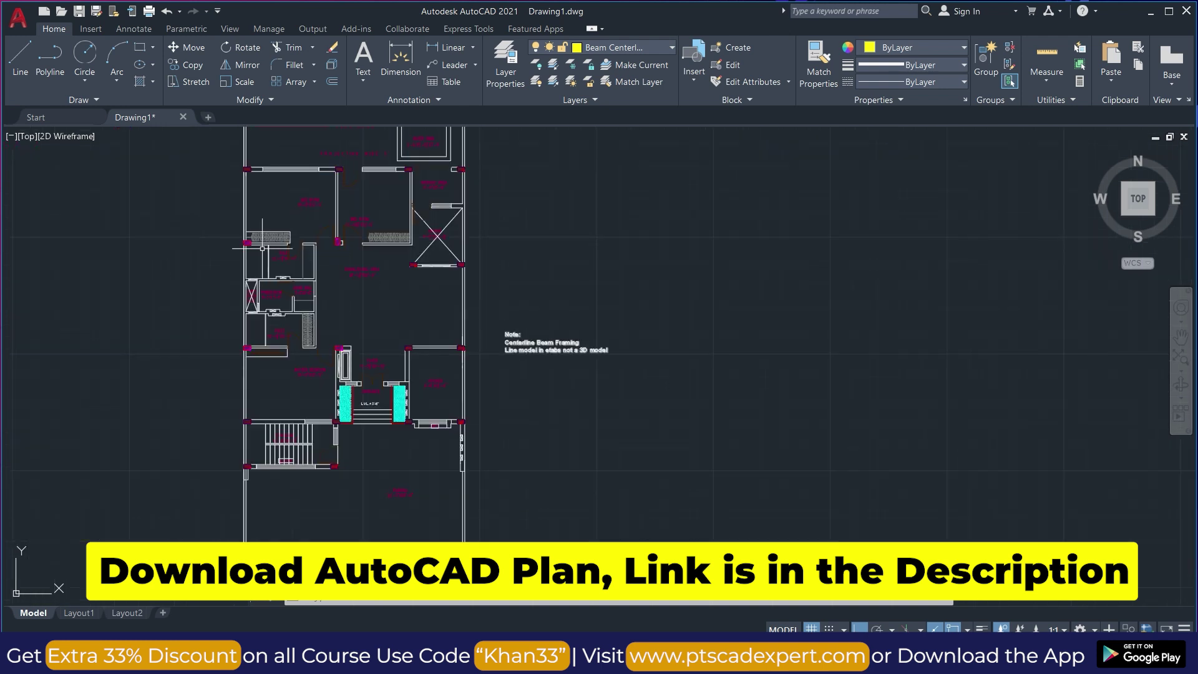
{"action": "scroll", "coordinate": [518, 333], "scroll_direction": "up", "scroll_amount": 4}
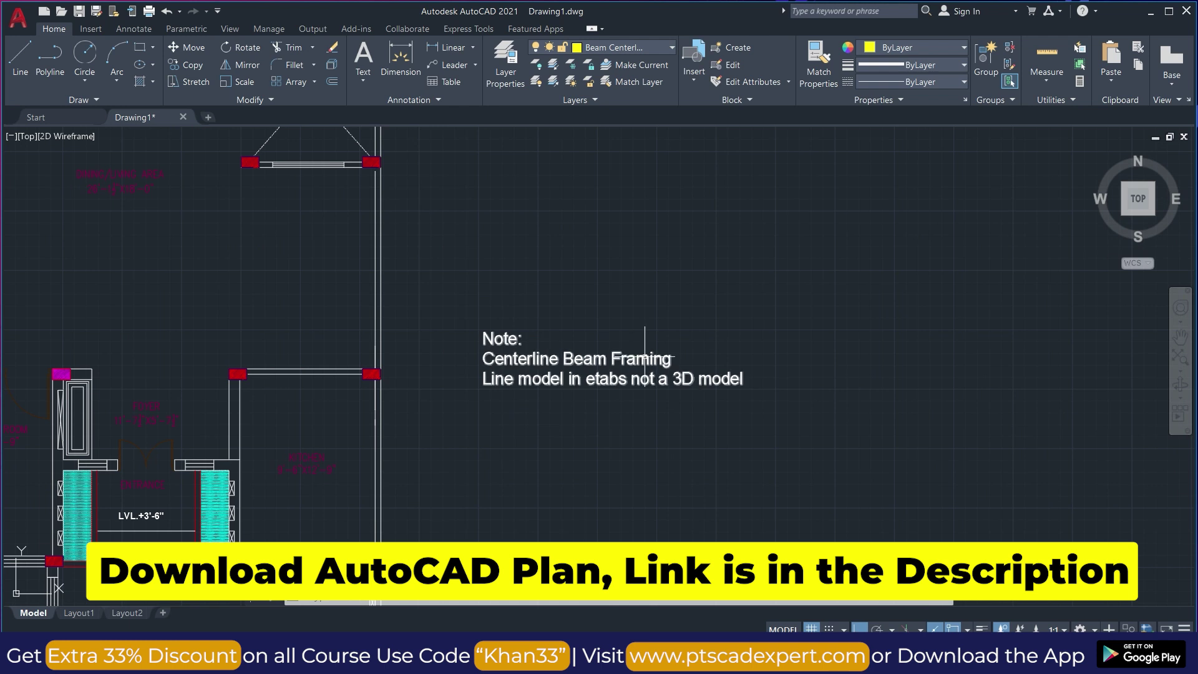
- Examine the centerline beam framing note together with the columns around the staircase, entrance and kitchen on the second floor plan
{"action": "scroll", "coordinate": [513, 378], "scroll_direction": "up", "scroll_amount": 2}
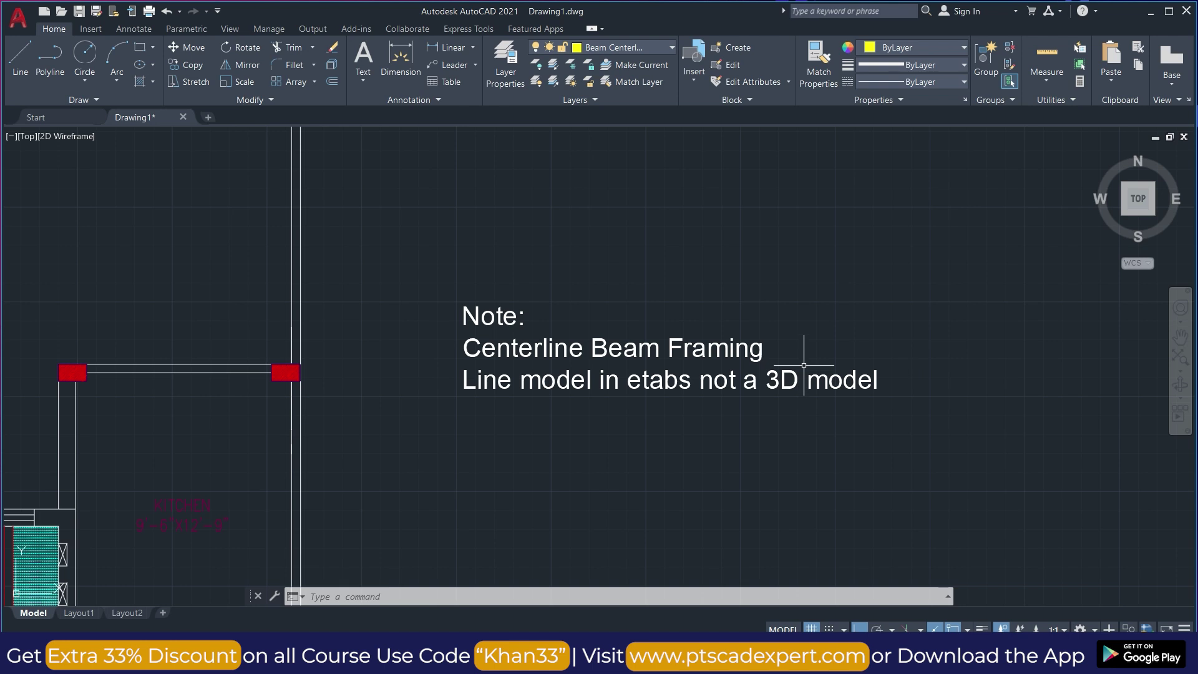
{"action": "scroll", "coordinate": [808, 342], "scroll_direction": "down", "scroll_amount": 4}
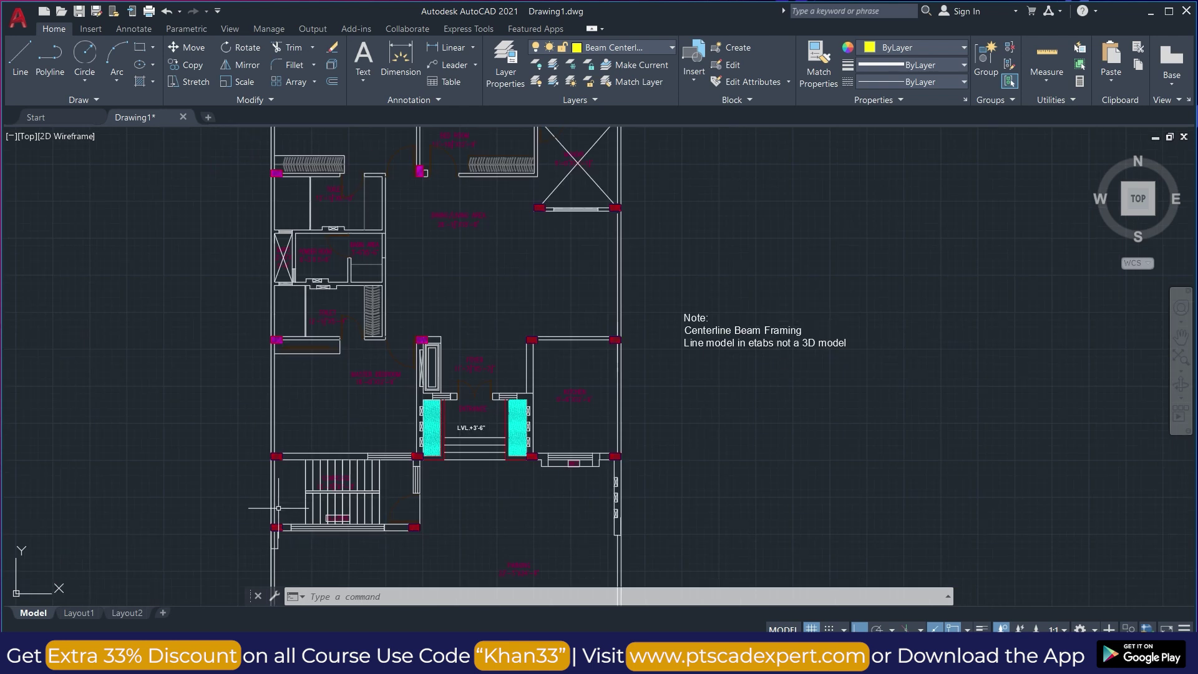
{"action": "scroll", "coordinate": [277, 508], "scroll_direction": "up", "scroll_amount": 3}
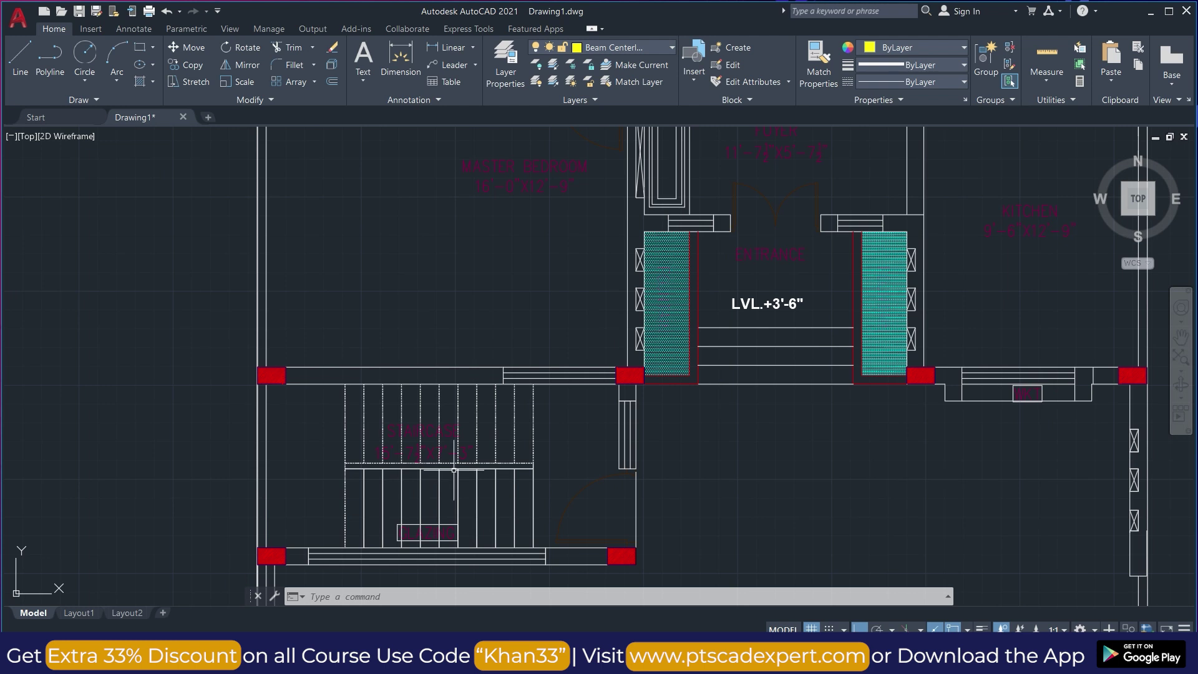
{"action": "scroll", "coordinate": [454, 469], "scroll_direction": "down", "scroll_amount": 4}
{"action": "scroll", "coordinate": [461, 452], "scroll_direction": "up", "scroll_amount": 2}
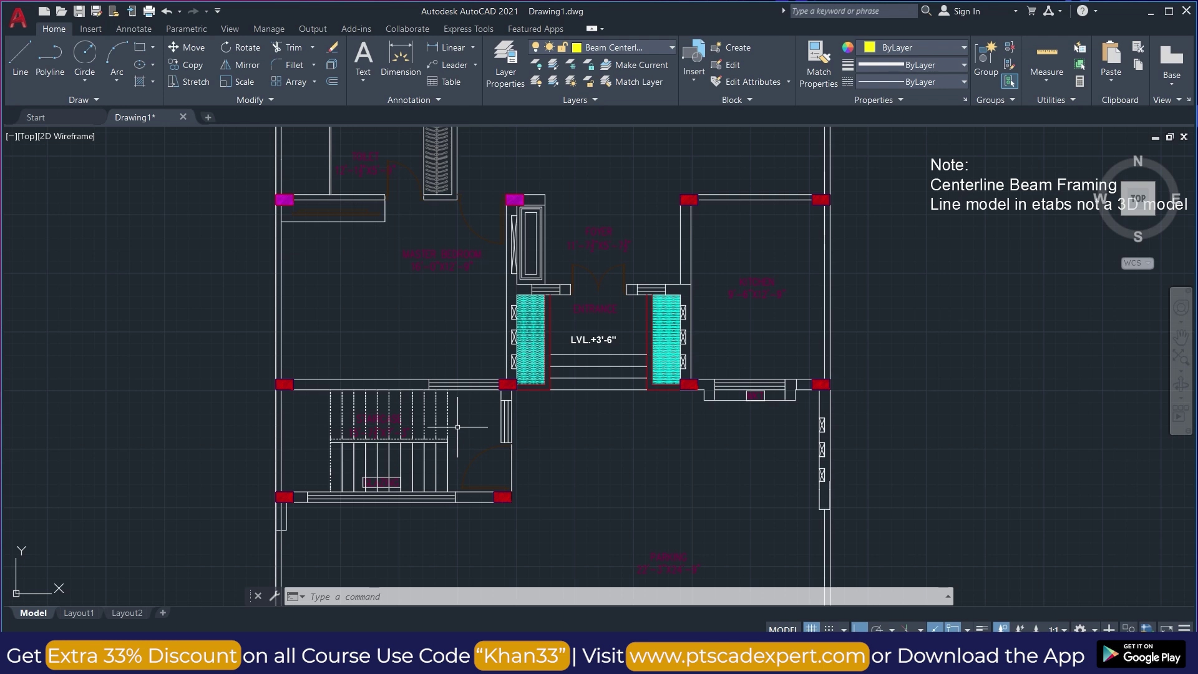
{"action": "scroll", "coordinate": [436, 427], "scroll_direction": "down", "scroll_amount": 2}
{"action": "scroll", "coordinate": [390, 428], "scroll_direction": "up", "scroll_amount": 2}
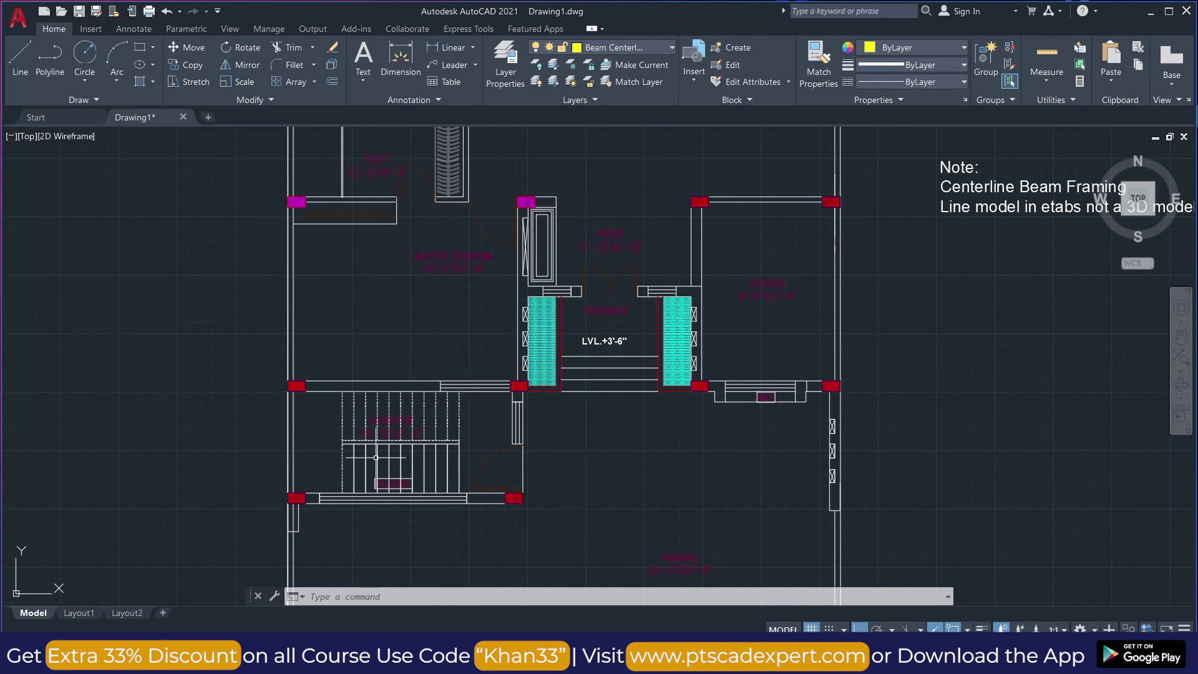
{"action": "scroll", "coordinate": [358, 444], "scroll_direction": "down", "scroll_amount": 2}
{"action": "scroll", "coordinate": [724, 307], "scroll_direction": "up", "scroll_amount": 2}
{"action": "scroll", "coordinate": [725, 306], "scroll_direction": "up", "scroll_amount": 3}
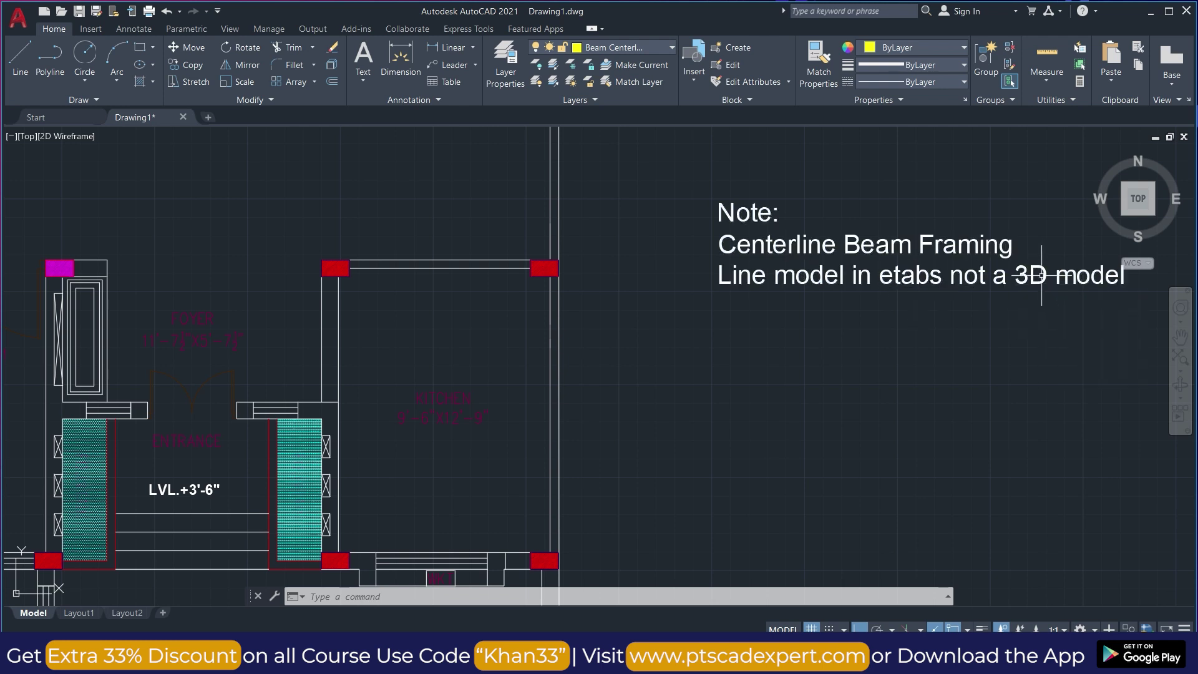
{"action": "mouse_move", "coordinate": [760, 278]}
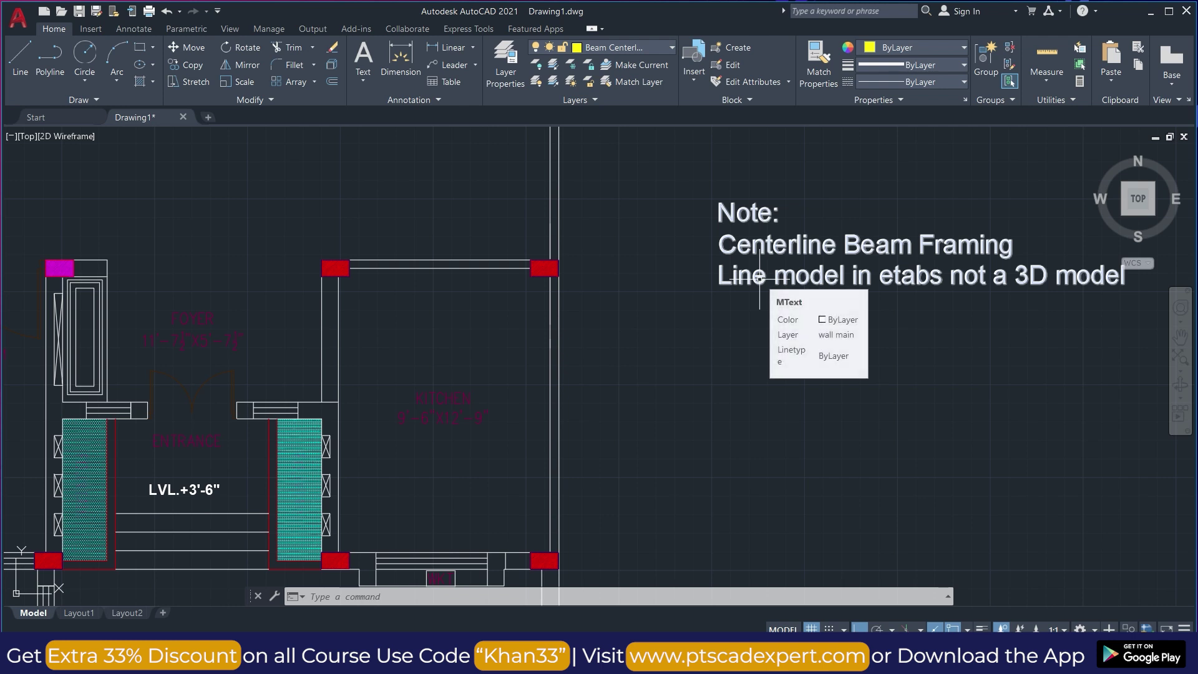
{"action": "scroll", "coordinate": [759, 279], "scroll_direction": "down", "scroll_amount": 4}
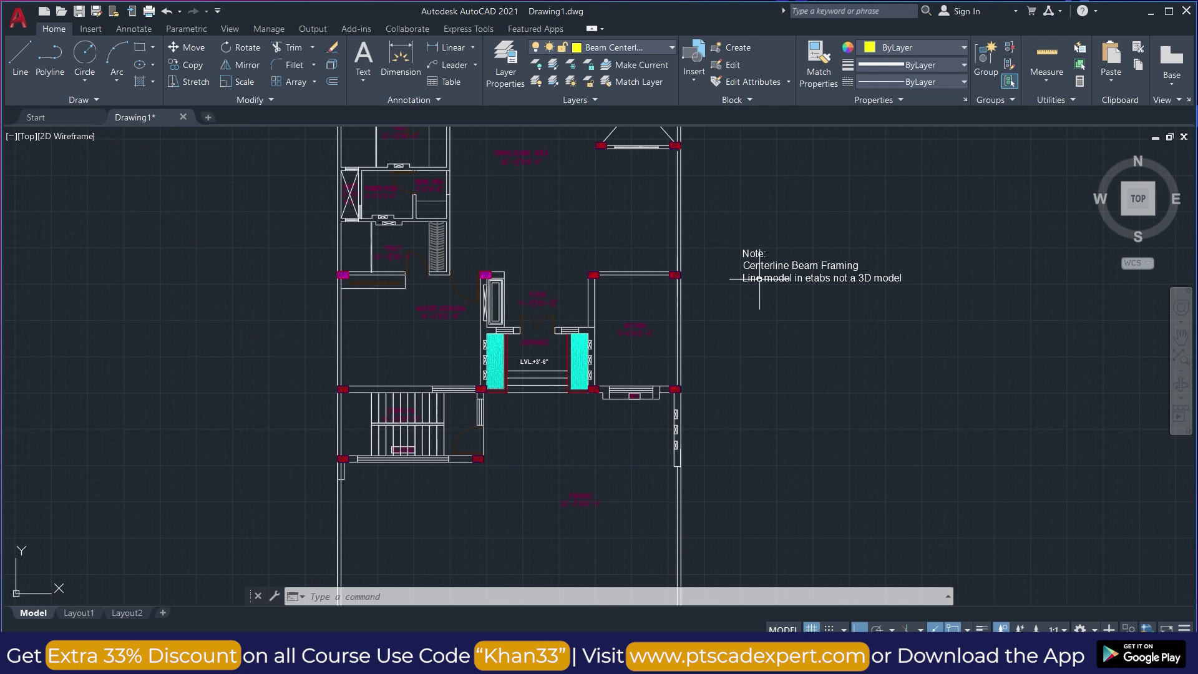
{"action": "scroll", "coordinate": [760, 278], "scroll_direction": "down", "scroll_amount": 4}
- Examine how the columns along the bedrooms' upper wall align with the magenta columns near the toilet and the dining/living area
{"action": "scroll", "coordinate": [646, 169], "scroll_direction": "up", "scroll_amount": 4}
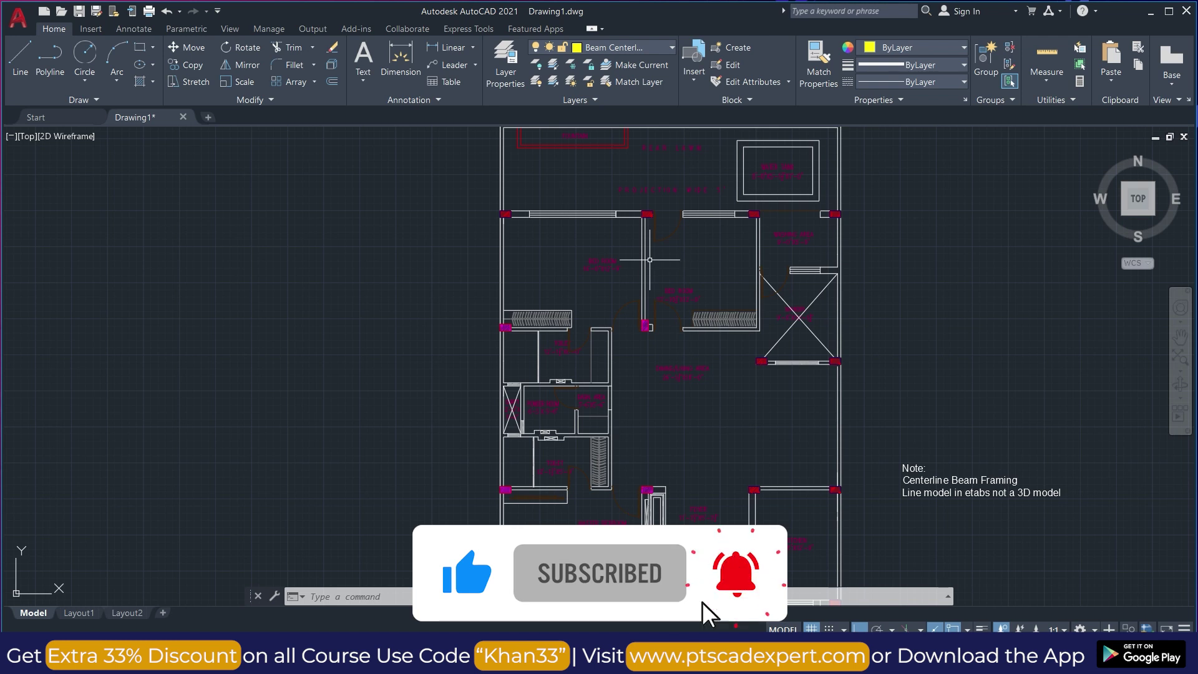
{"action": "scroll", "coordinate": [621, 197], "scroll_direction": "up", "scroll_amount": 4}
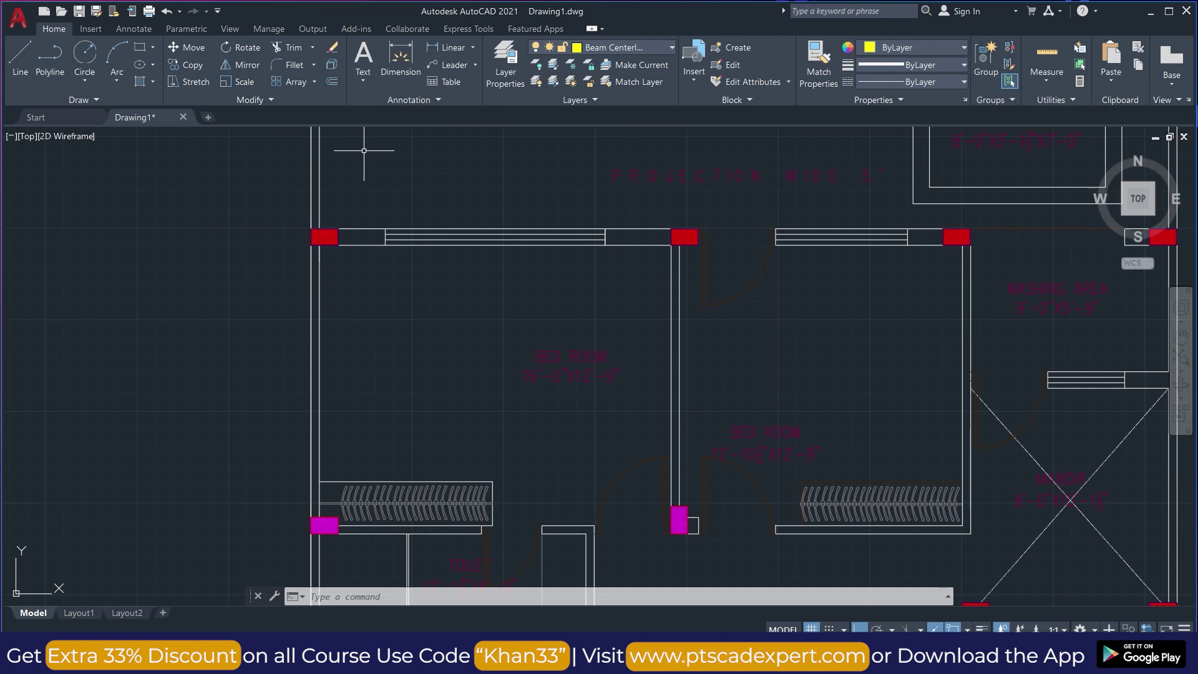
{"action": "scroll", "coordinate": [710, 233], "scroll_direction": "up", "scroll_amount": 4}
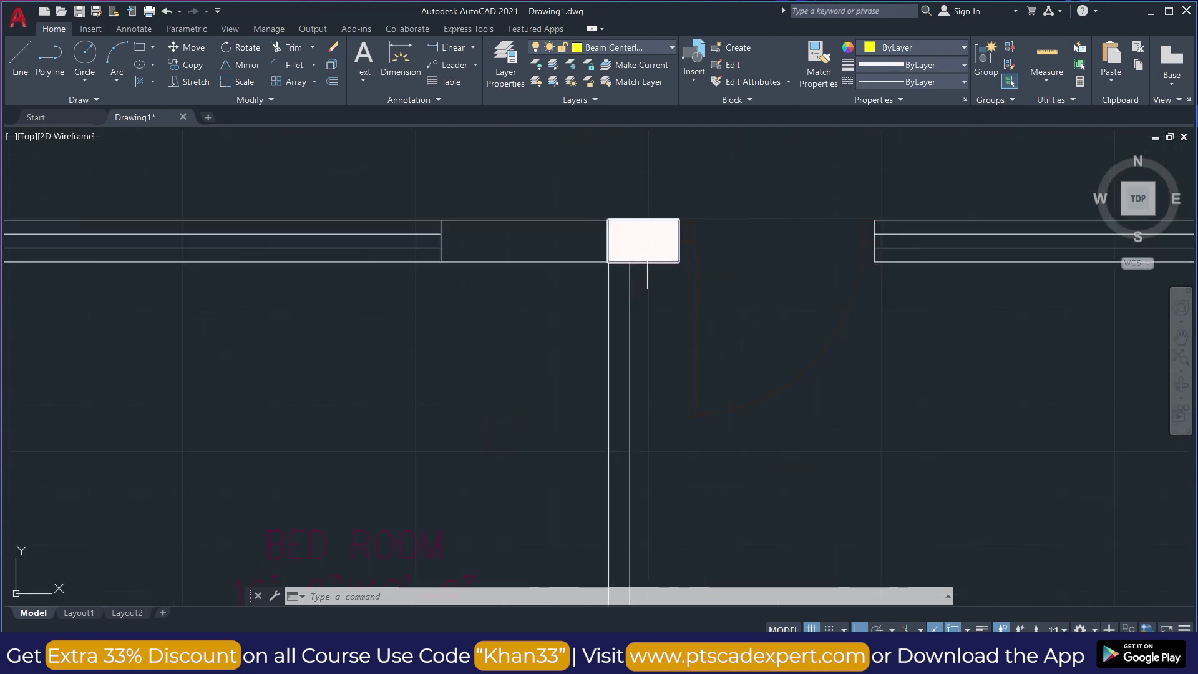
{"action": "scroll", "coordinate": [531, 188], "scroll_direction": "down", "scroll_amount": 4}
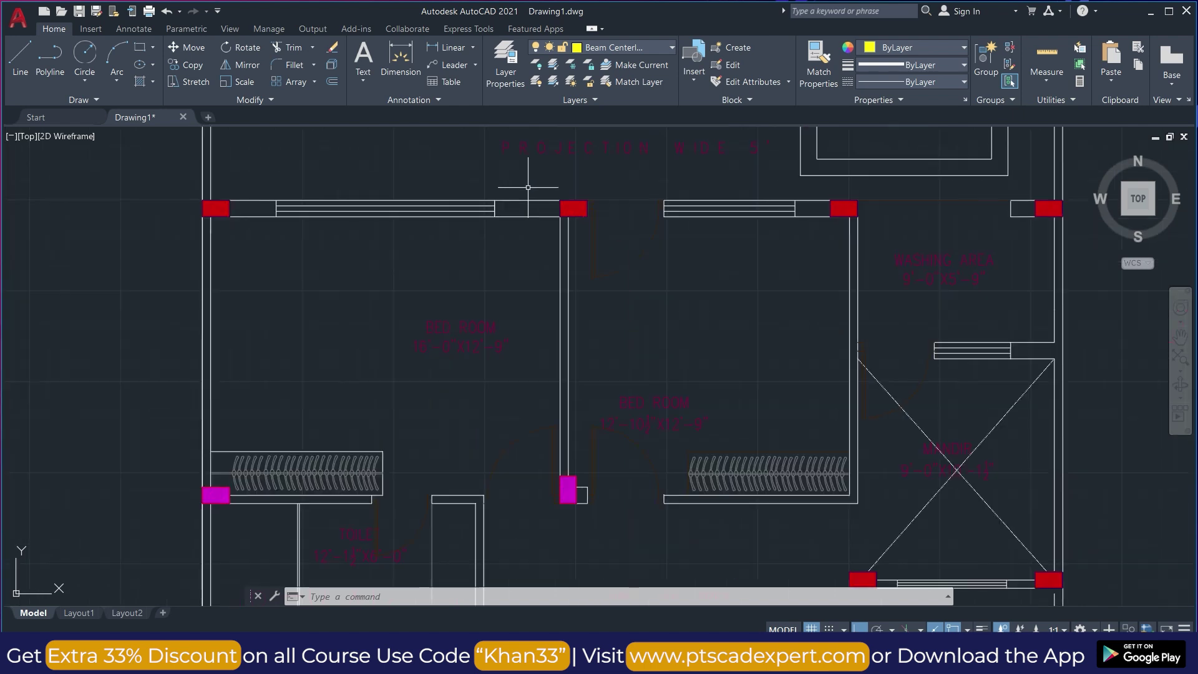
{"action": "scroll", "coordinate": [574, 527], "scroll_direction": "up", "scroll_amount": 4}
{"action": "scroll", "coordinate": [557, 428], "scroll_direction": "down", "scroll_amount": 4}
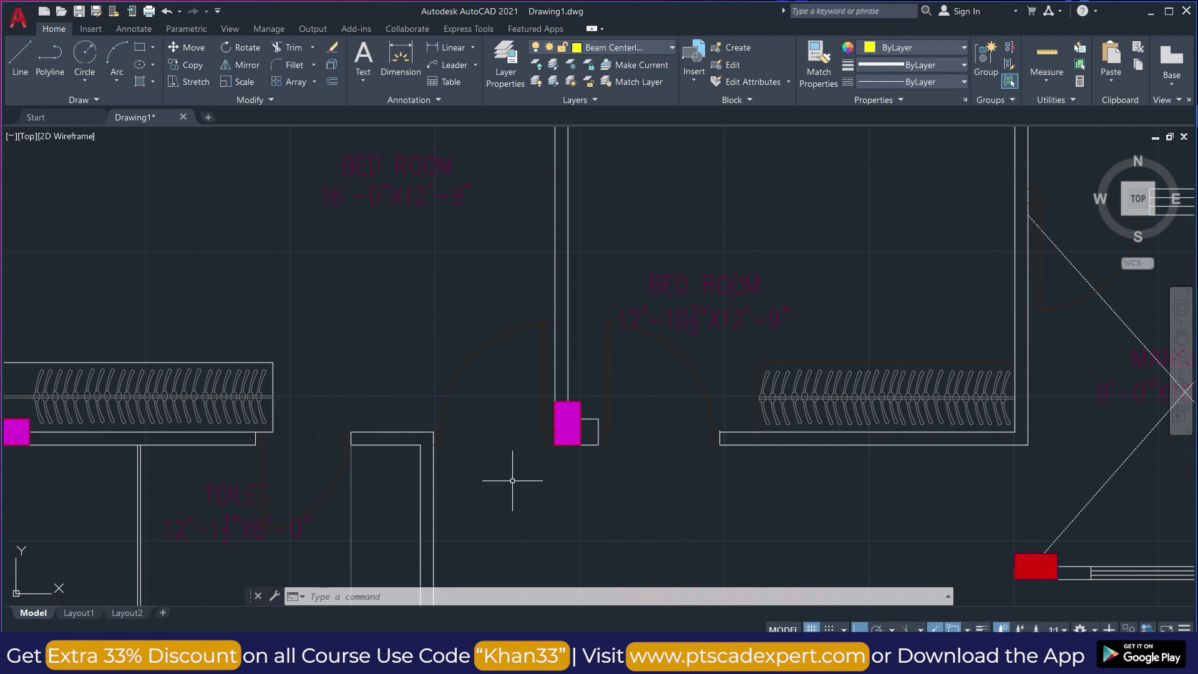
{"action": "scroll", "coordinate": [508, 481], "scroll_direction": "up", "scroll_amount": 4}
{"action": "scroll", "coordinate": [621, 451], "scroll_direction": "down", "scroll_amount": 4}
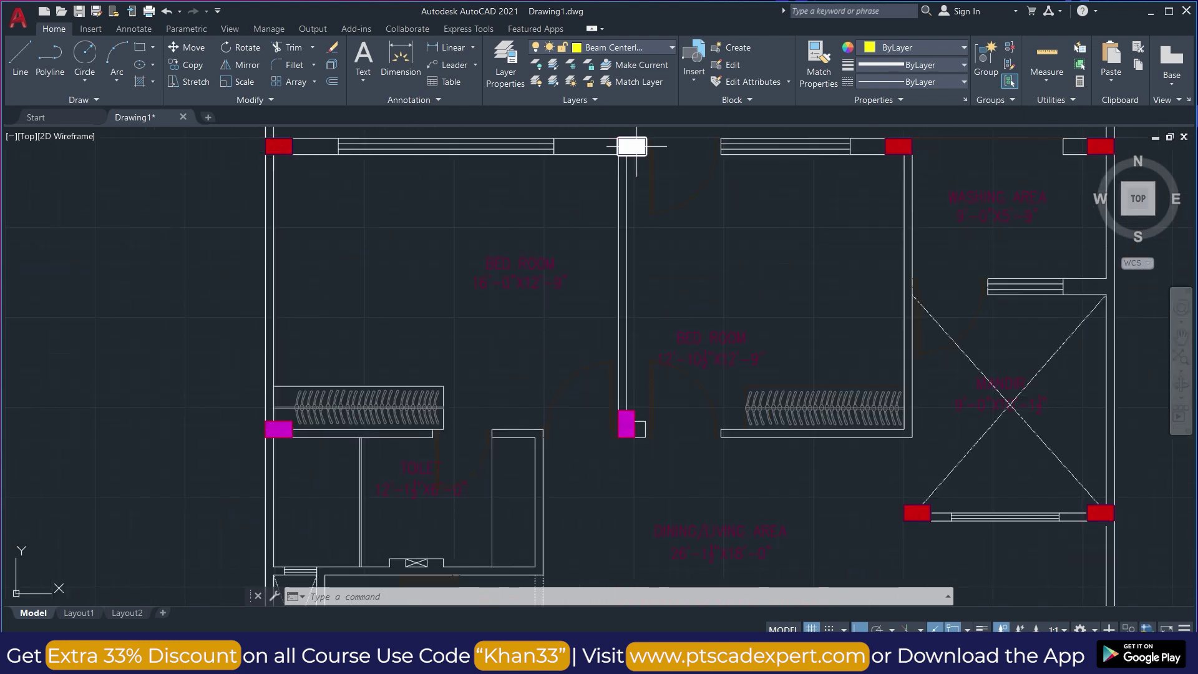
{"action": "scroll", "coordinate": [631, 480], "scroll_direction": "up", "scroll_amount": 4}
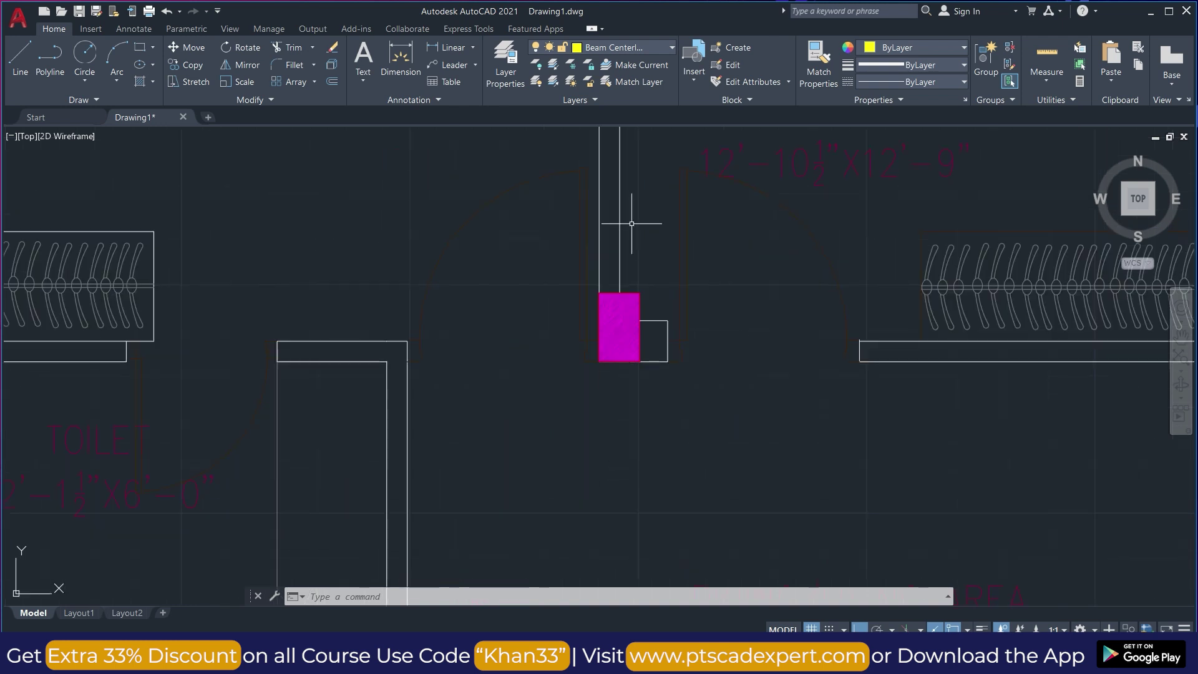
{"action": "scroll", "coordinate": [642, 374], "scroll_direction": "down", "scroll_amount": 4}
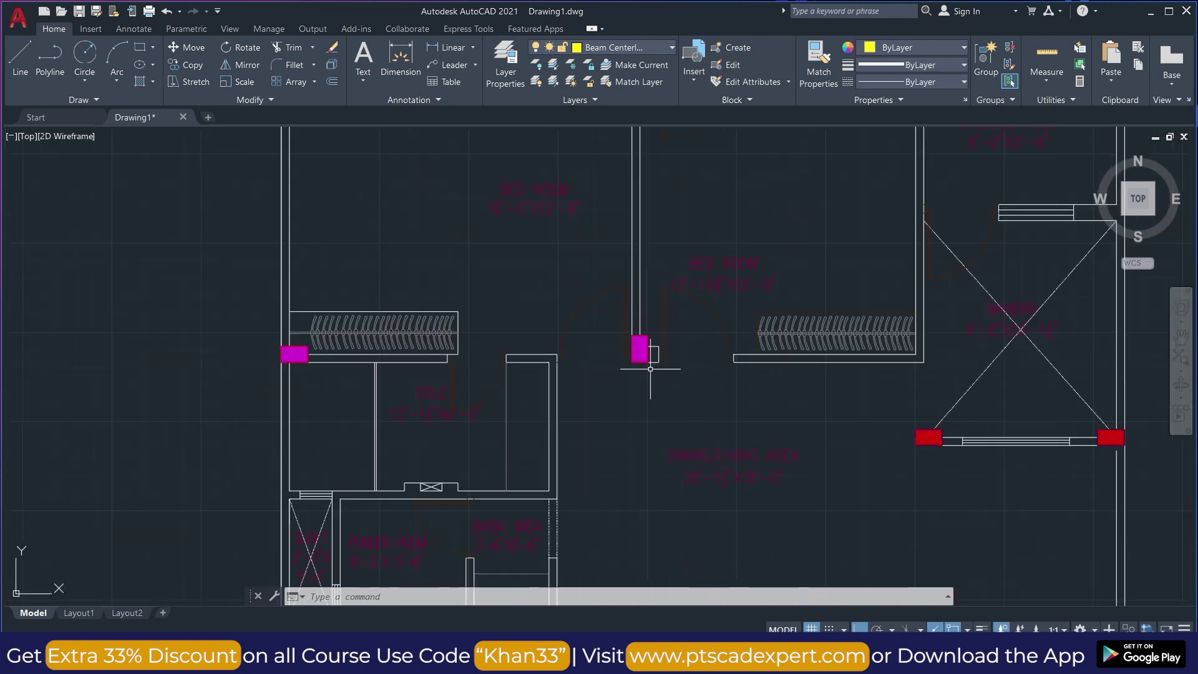
{"action": "scroll", "coordinate": [310, 373], "scroll_direction": "up", "scroll_amount": 4}
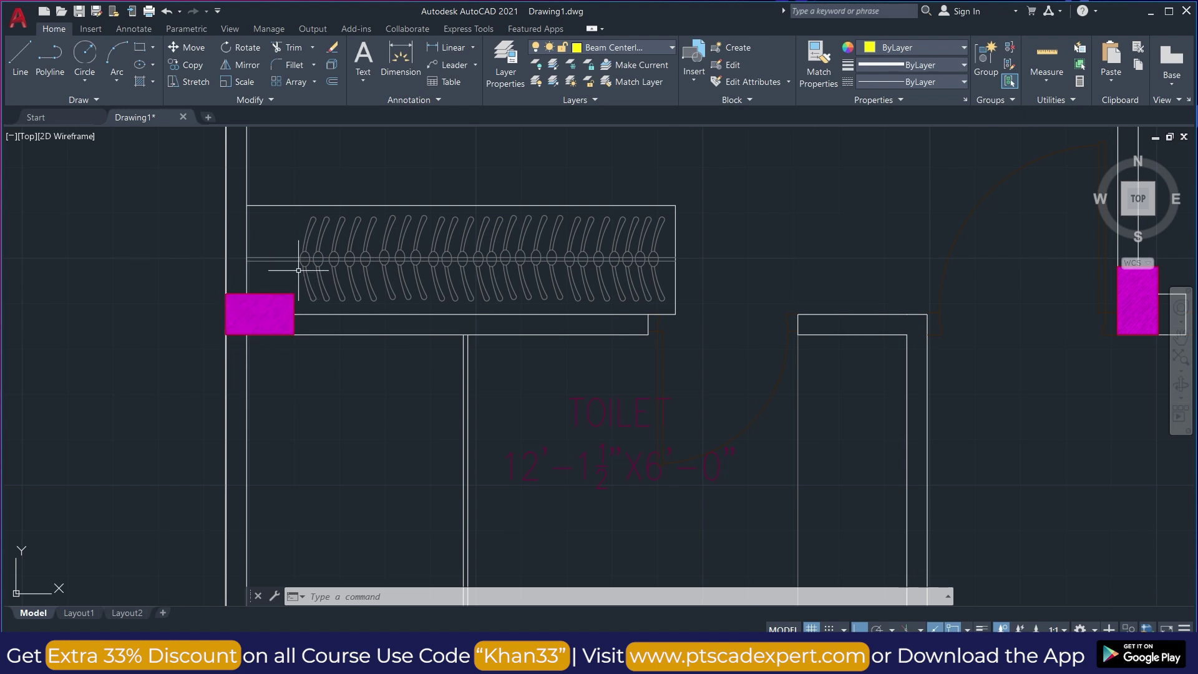
{"action": "scroll", "coordinate": [232, 285], "scroll_direction": "down", "scroll_amount": 3}
{"action": "scroll", "coordinate": [575, 274], "scroll_direction": "up", "scroll_amount": 2}
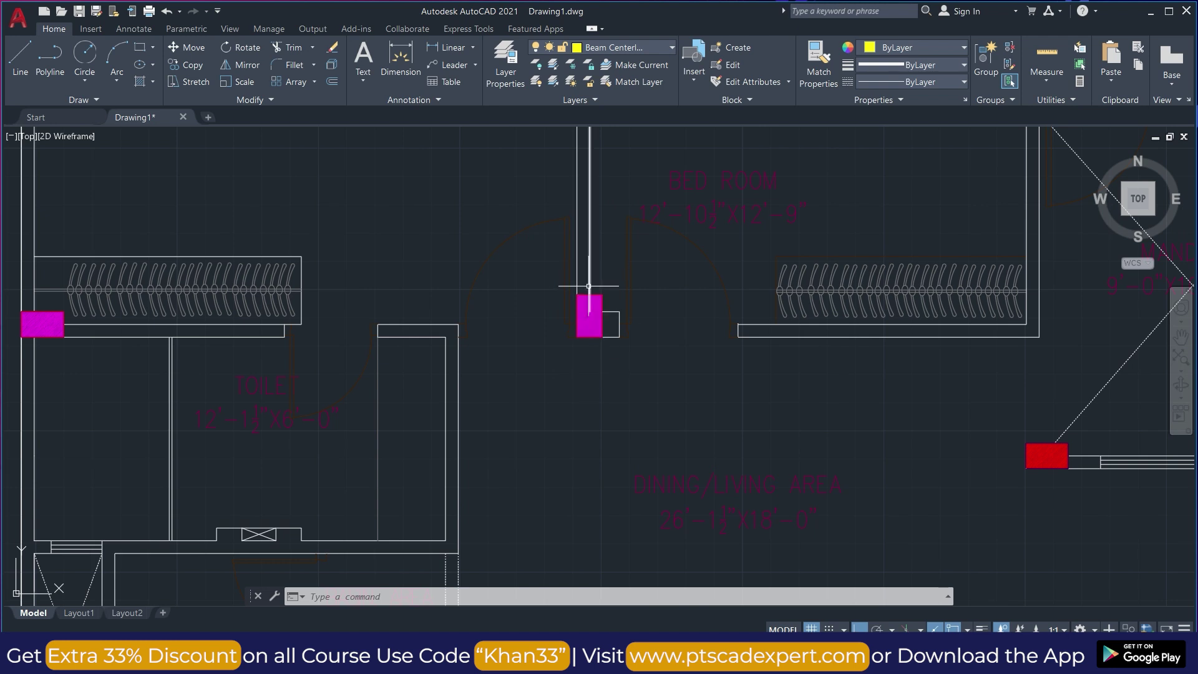
{"action": "scroll", "coordinate": [588, 285], "scroll_direction": "down", "scroll_amount": 2}
{"action": "scroll", "coordinate": [583, 295], "scroll_direction": "up", "scroll_amount": 2}
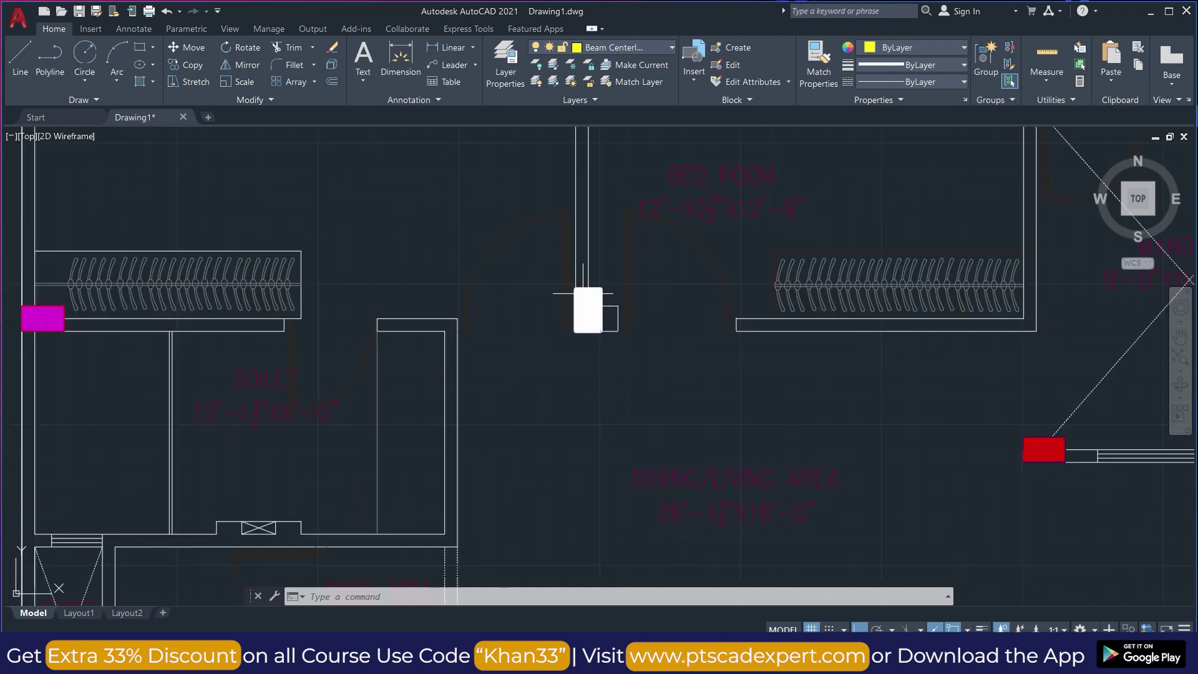
{"action": "scroll", "coordinate": [583, 293], "scroll_direction": "up", "scroll_amount": 3}
{"action": "scroll", "coordinate": [578, 338], "scroll_direction": "down", "scroll_amount": 5}
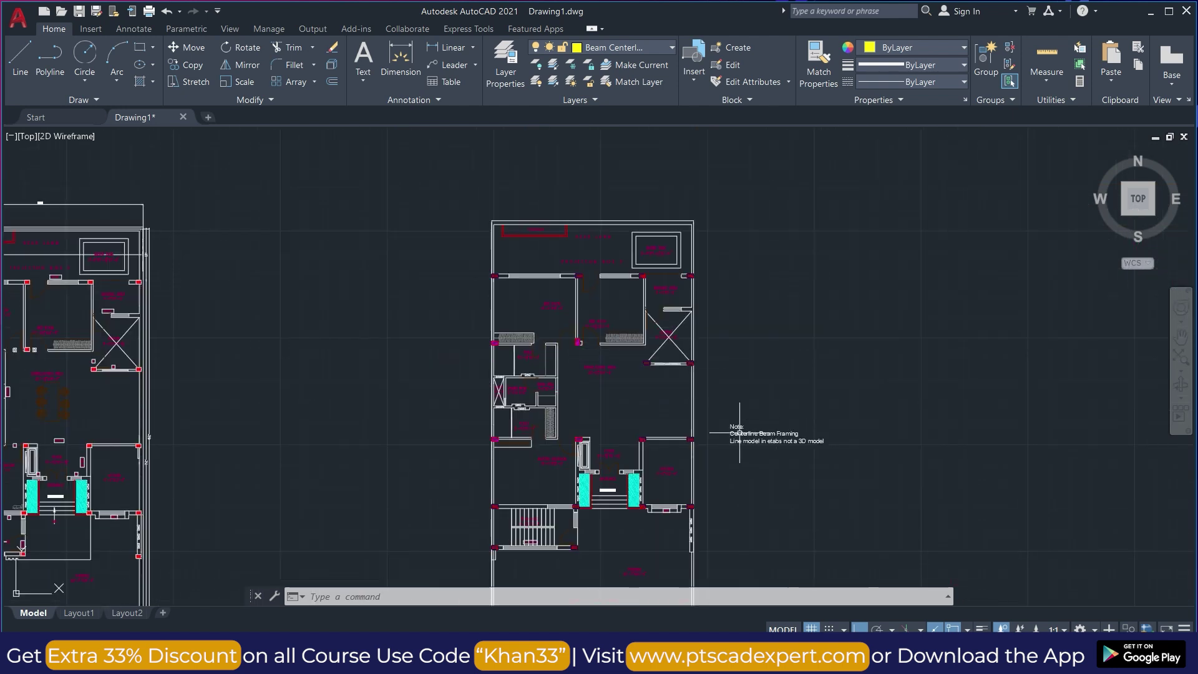
{"action": "scroll", "coordinate": [582, 302], "scroll_direction": "up", "scroll_amount": 4}
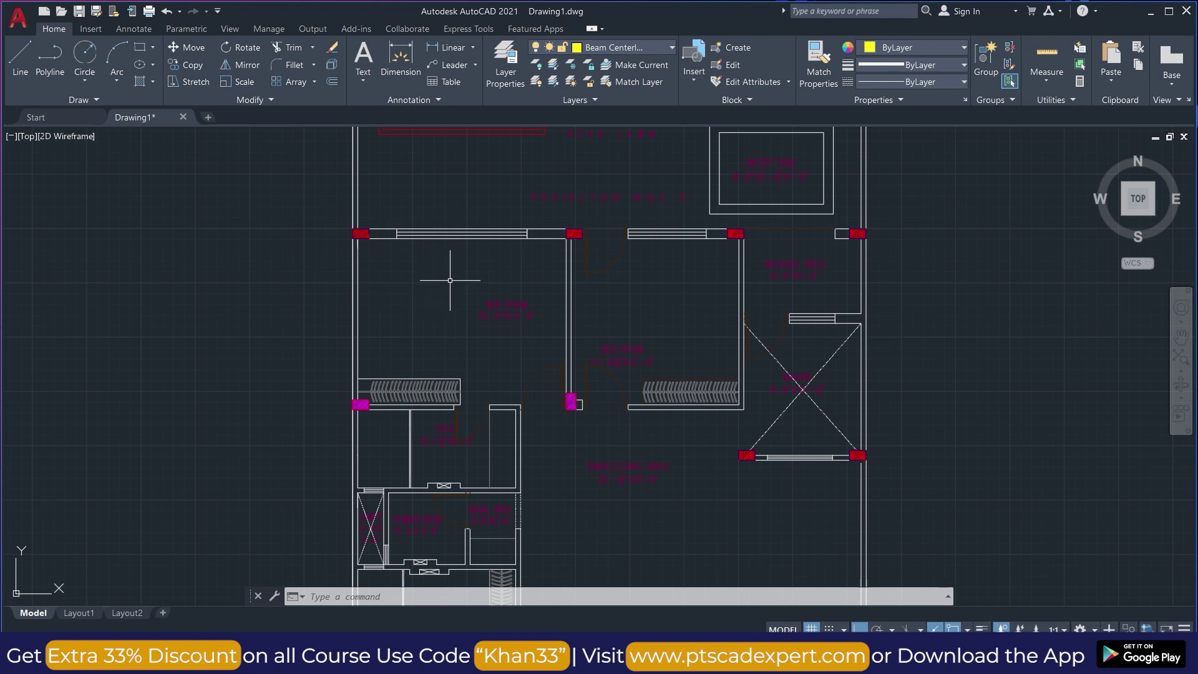
{"action": "scroll", "coordinate": [433, 260], "scroll_direction": "down", "scroll_amount": 3}
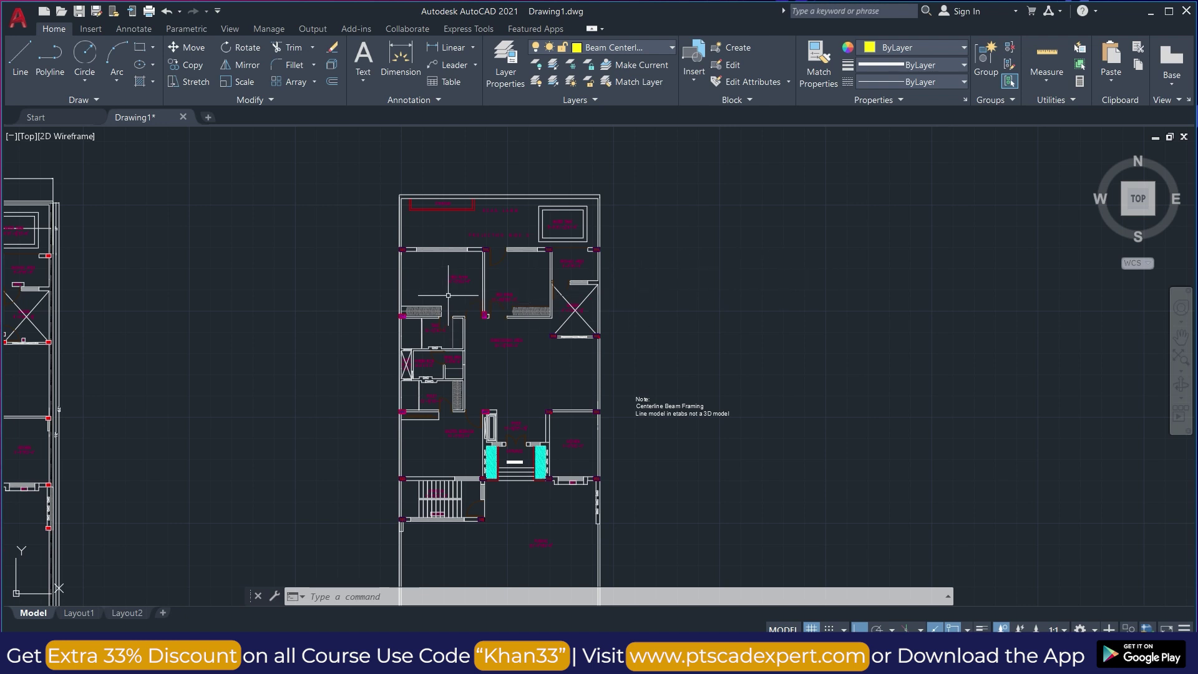
- Copy the centerline beam framing note and place the duplicate above the original, beside the floor plan
{"action": "scroll", "coordinate": [448, 295], "scroll_direction": "up", "scroll_amount": 3}
{"action": "scroll", "coordinate": [502, 246], "scroll_direction": "down", "scroll_amount": 2}
{"action": "scroll", "coordinate": [798, 445], "scroll_direction": "up", "scroll_amount": 3}
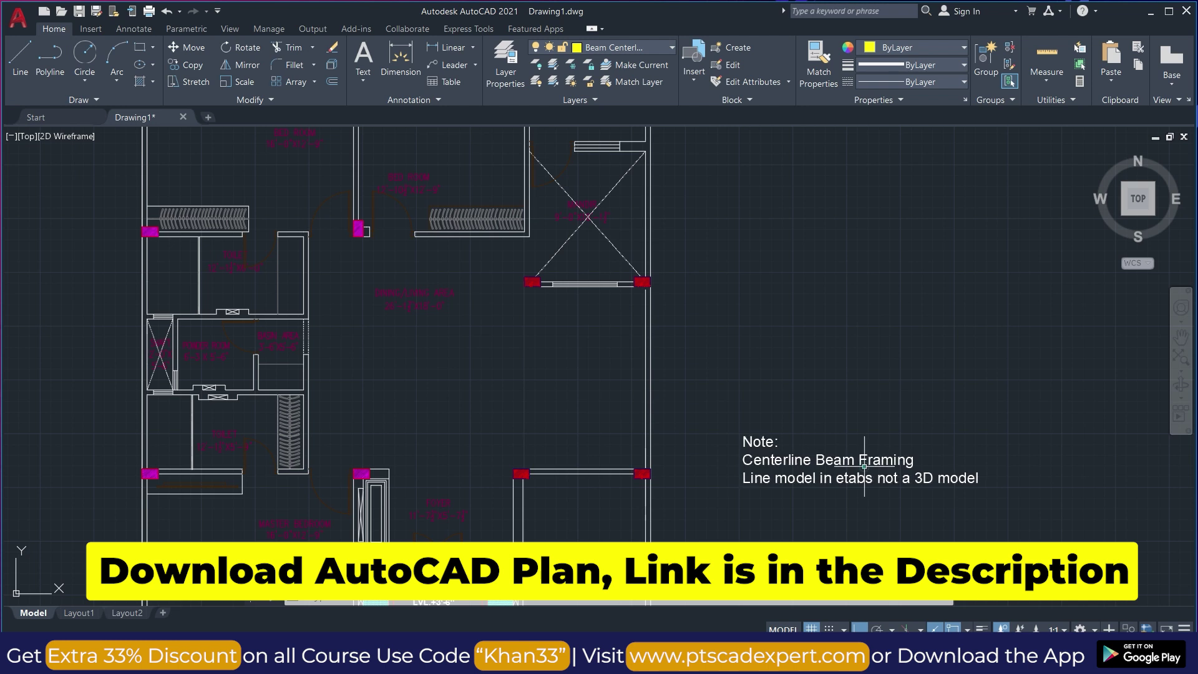
{"action": "left_click", "coordinate": [807, 452]}
{"action": "key", "text": "ctrl+c"}
{"action": "key", "text": "ctrl+v"}
{"action": "left_click", "coordinate": [796, 277]}
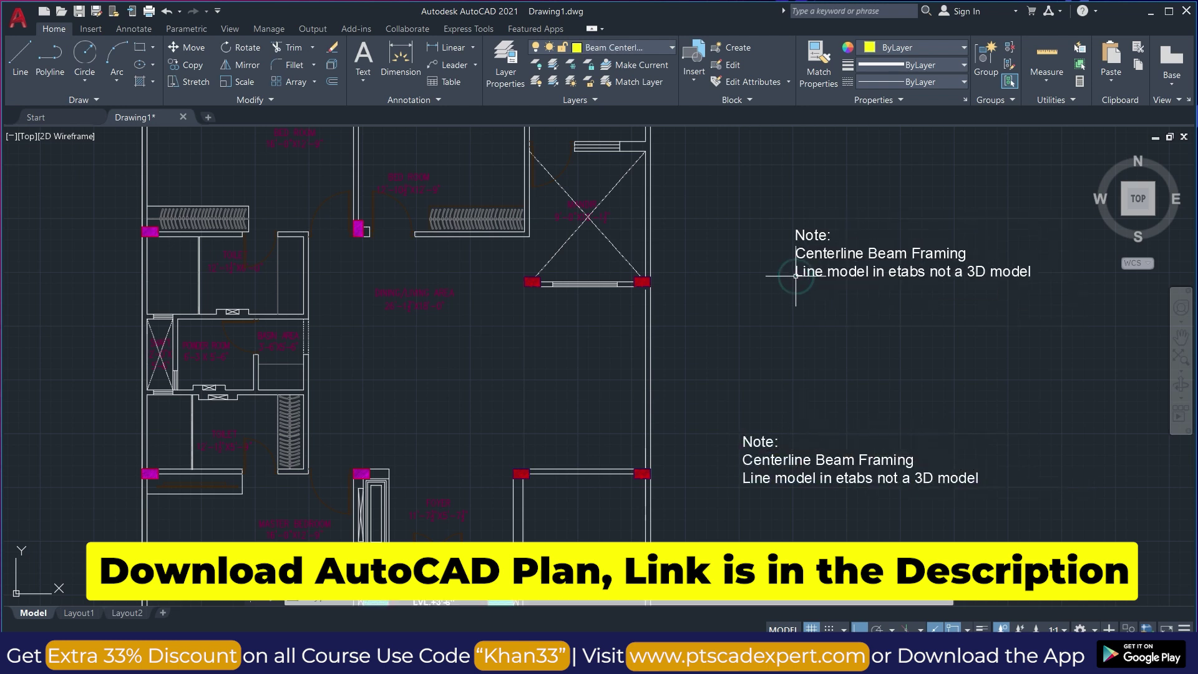
- Replace the "Note:" heading of the upper text copy with "Steps:"
{"action": "double_click", "coordinate": [826, 267]}
{"action": "left_click_drag", "start_coordinate": [836, 237], "coordinate": [742, 237]}
{"action": "type", "text": "Steps:"}
{"action": "key", "text": "Return"}
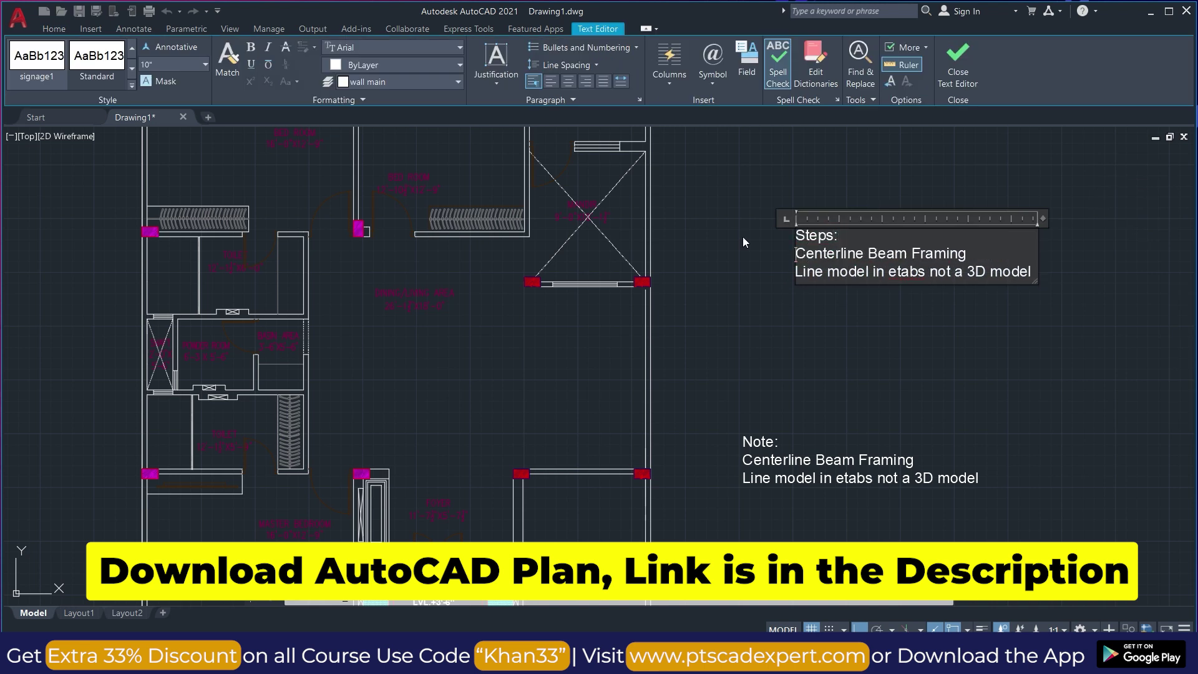
- Add "1. Create a layer for beam." as the first item under the "Steps:" heading
{"action": "type", "text": "!. Create a Centerline Bea"}
{"action": "key", "text": "BackSpace"}
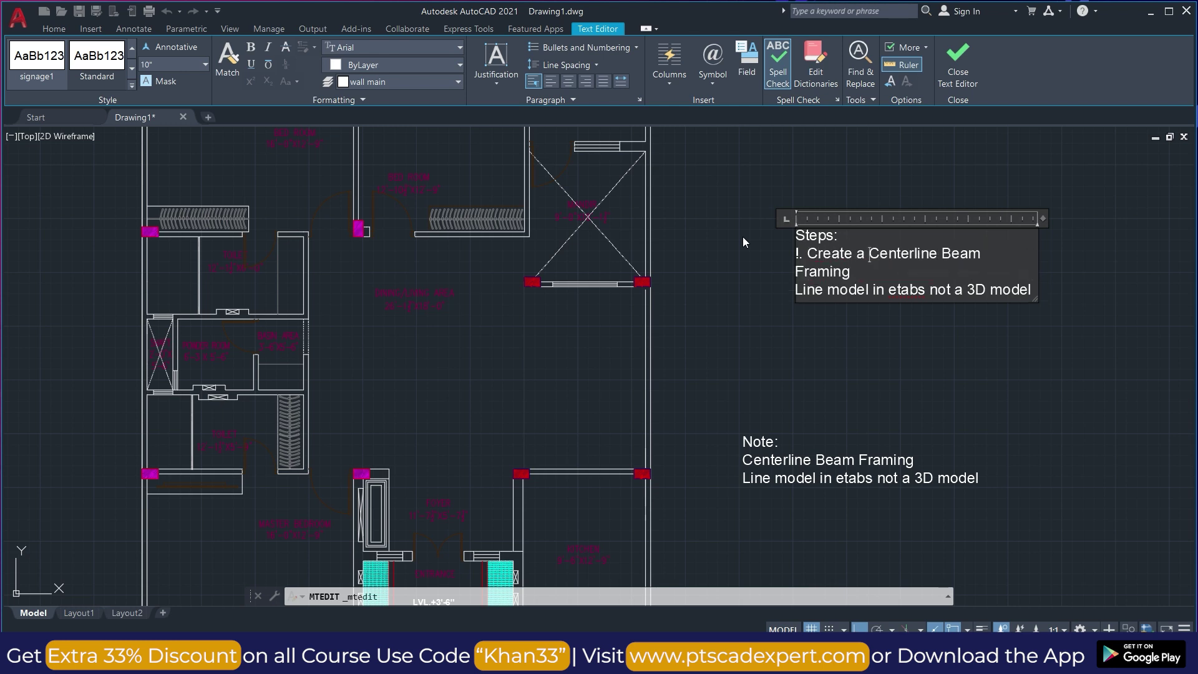
{"action": "type", "text": "layer for beam."}
{"action": "key", "text": "Return"}
{"action": "key", "text": "BackSpace"}
{"action": "type", "text": "1"}
- Turn the centerline line into a separate second item reading "2. Centerline Beam Framing."
{"action": "key", "text": "Down"}
{"action": "key", "text": "Home"}
{"action": "type", "text": "2."}
{"action": "key", "text": "Left"}
{"action": "key", "text": "Left"}
{"action": "key", "text": "Left"}
{"action": "key", "text": "Left"}
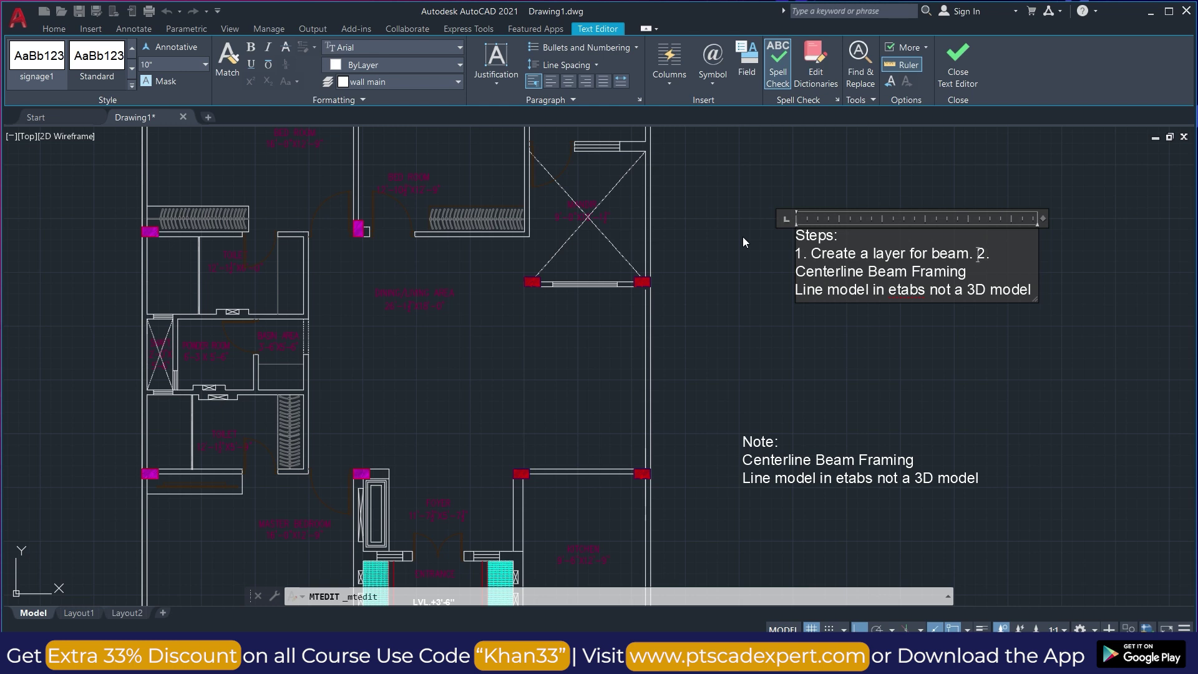
{"action": "key", "text": "Return"}
{"action": "key", "text": "Right"}
{"action": "key", "text": "Right"}
{"action": "key", "text": "Right"}
{"action": "key", "text": "Right"}
{"action": "key", "text": "Right"}
{"action": "key", "text": "Right"}
{"action": "key", "text": "Right"}
{"action": "key", "text": "Right"}
{"action": "key", "text": "Right"}
{"action": "key", "text": "Right"}
{"action": "key", "text": "Right"}
{"action": "key", "text": "Right"}
{"action": "key", "text": "Right"}
{"action": "key", "text": "Right"}
{"action": "key", "text": "Right"}
{"action": "key", "text": "Right"}
{"action": "key", "text": "Right"}
{"action": "key", "text": "Right"}
{"action": "key", "text": "Right"}
{"action": "key", "text": "Right"}
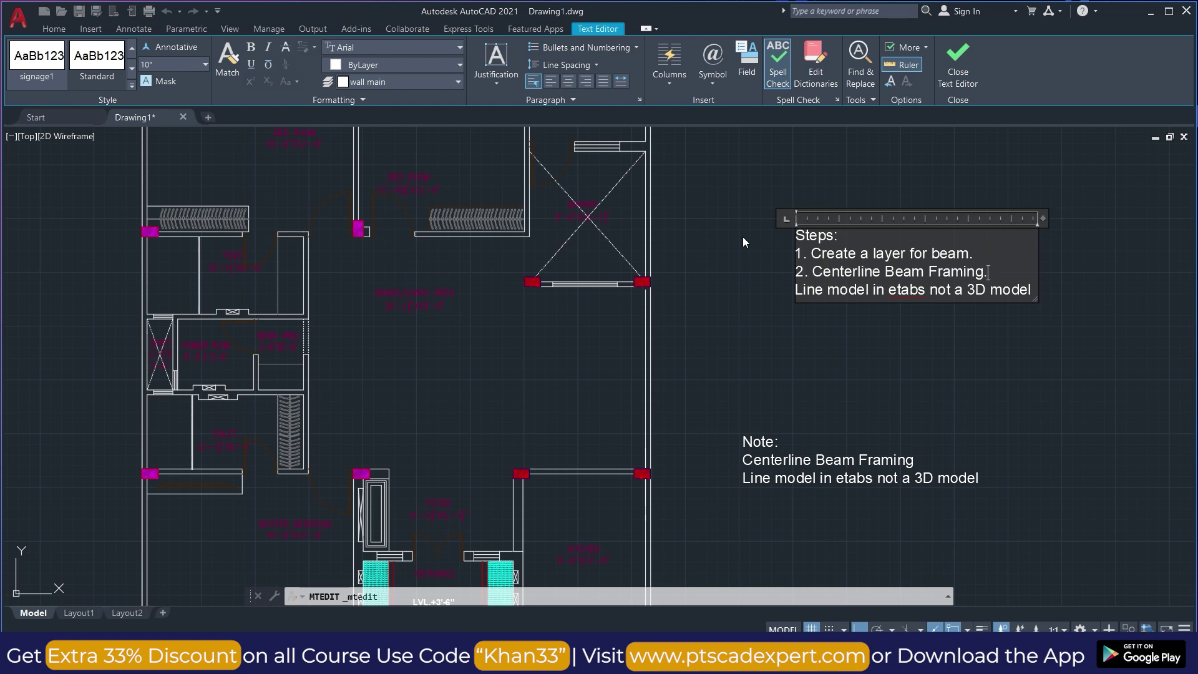
- Insert "3. Copy column and beam framing separately." below item 2, leaving blank lines before the ETABS line and correcting the last word's spelling
{"action": "key", "text": "Return"}
{"action": "key", "text": "Return"}
{"action": "key", "text": "Return"}
{"action": "key", "text": "Up"}
{"action": "key", "text": "Up"}
{"action": "type", "text": "3."}
{"action": "type", "text": "Co"}
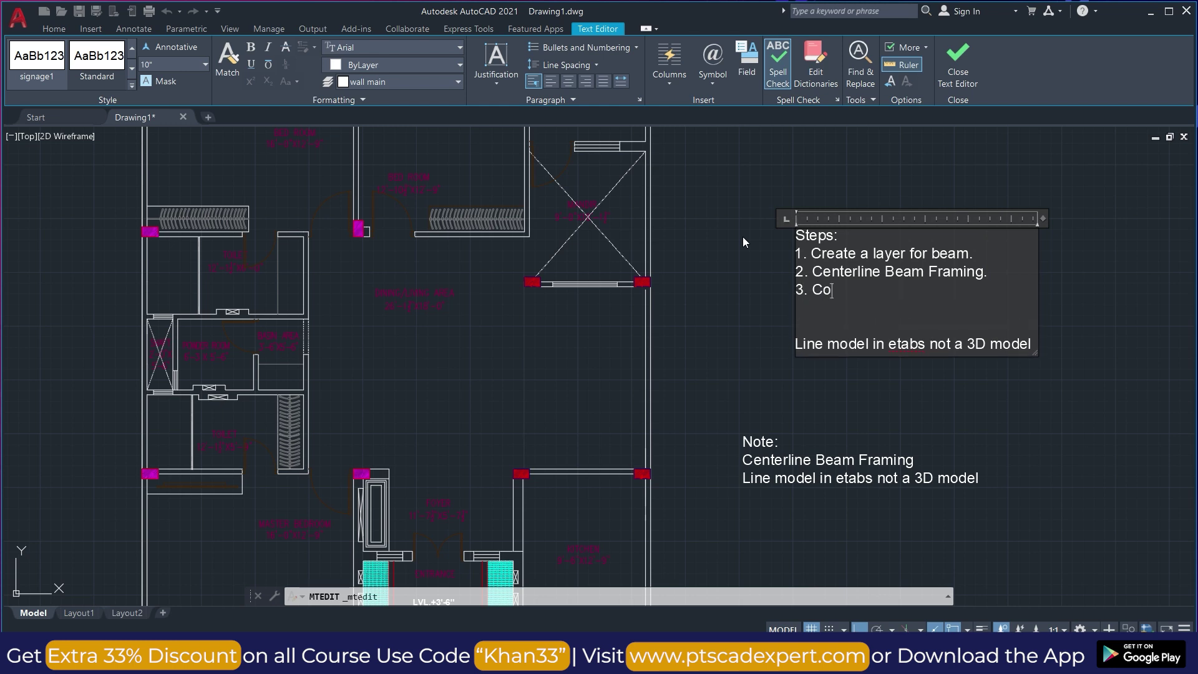
{"action": "type", "text": "py column and"}
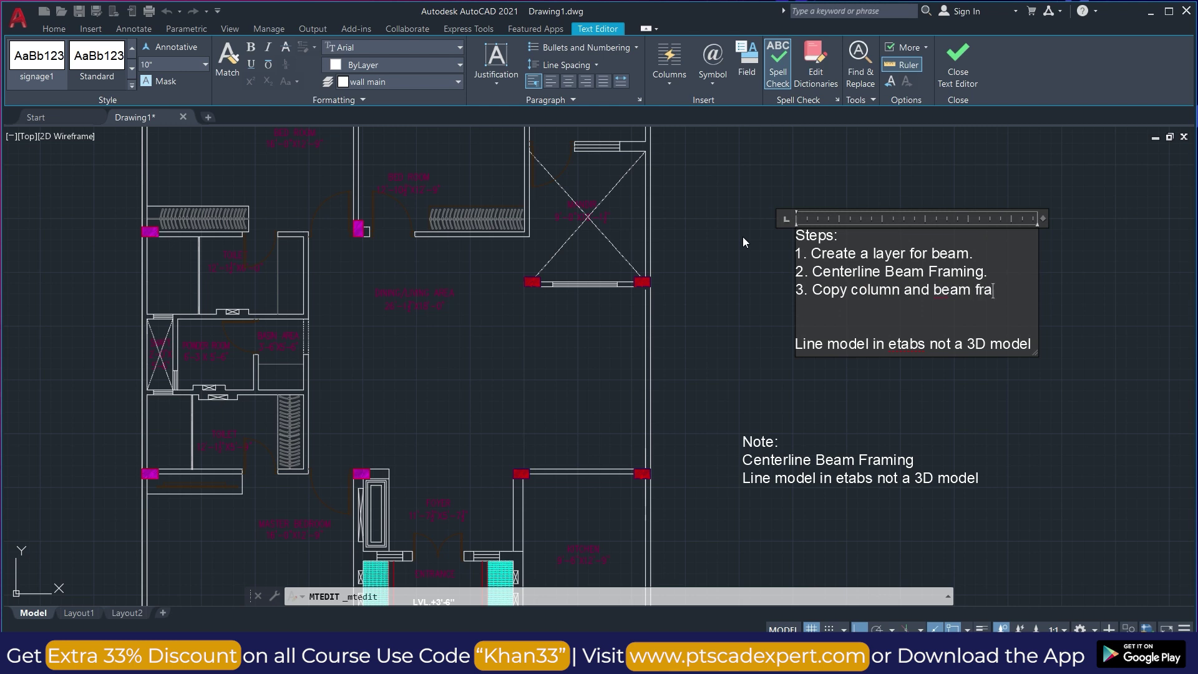
{"action": "type", "text": "beam framing separetly."}
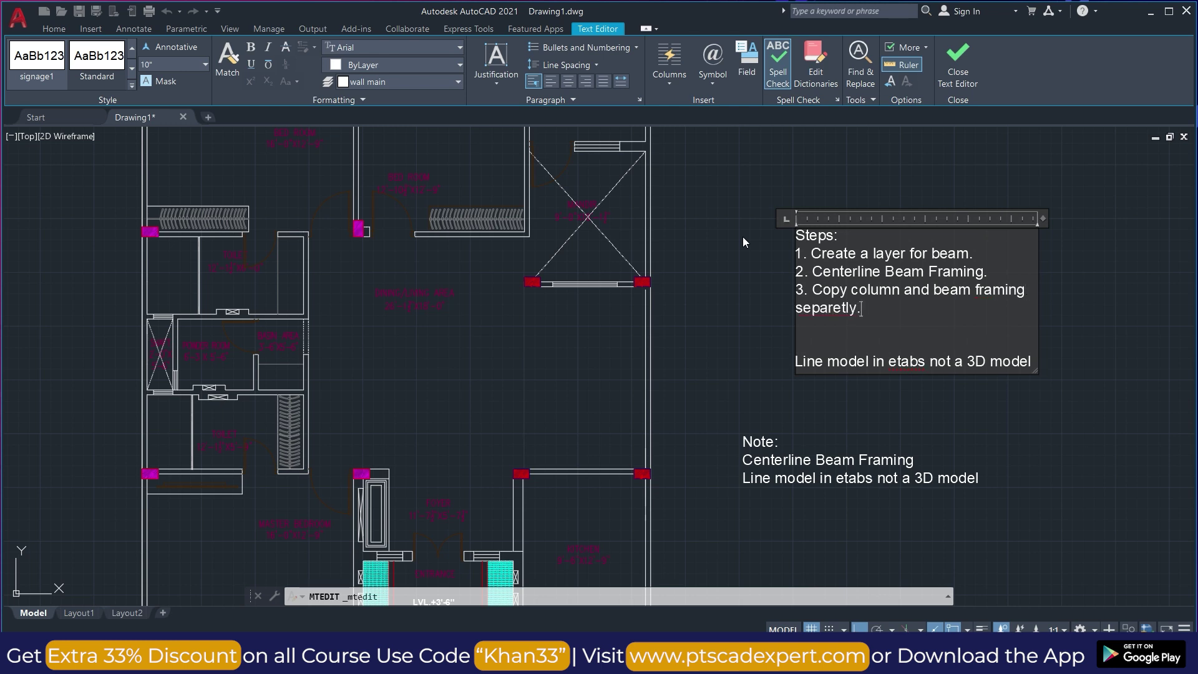
{"action": "right_click", "coordinate": [819, 303]}
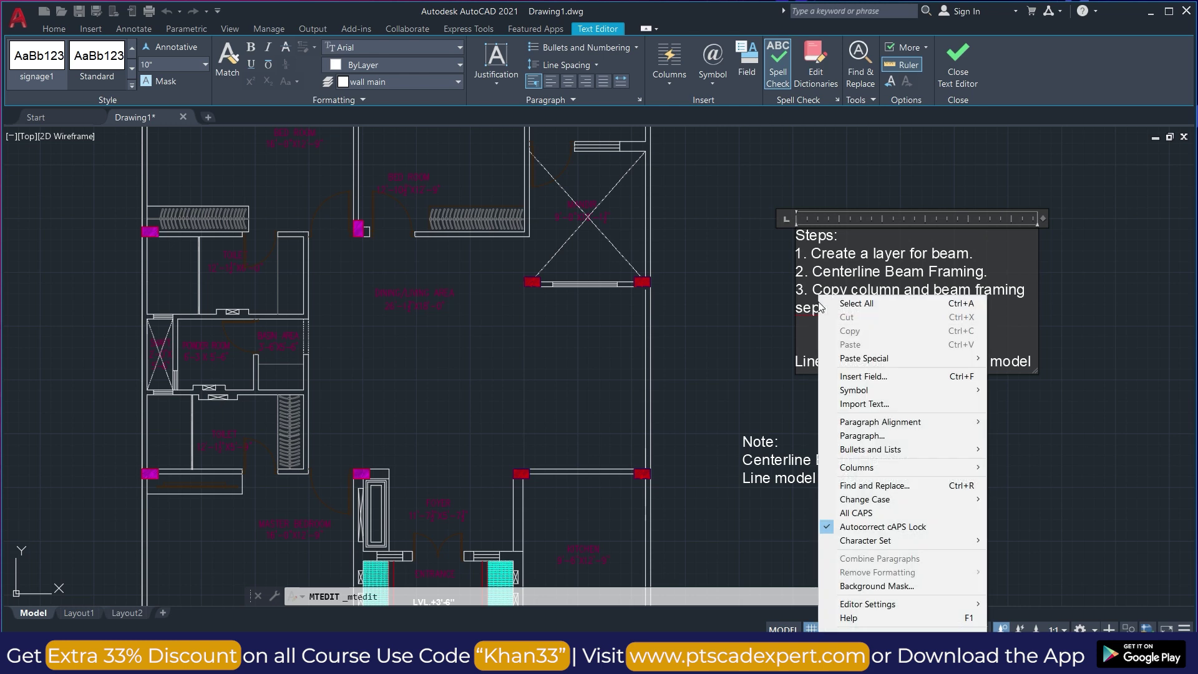
{"action": "right_click", "coordinate": [809, 314]}
{"action": "left_click", "coordinate": [867, 213]}
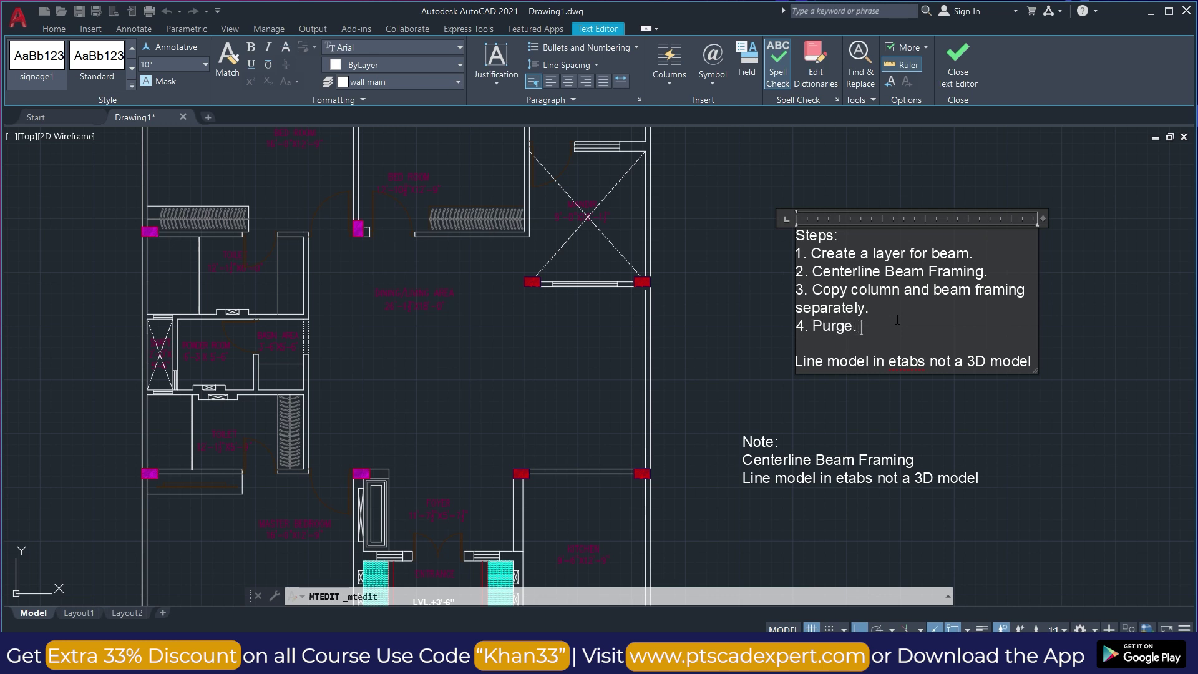
- Replace item 4 of the steps list with "4. Recreate it in etabs." and finish editing the text
{"action": "key", "text": "Return"}
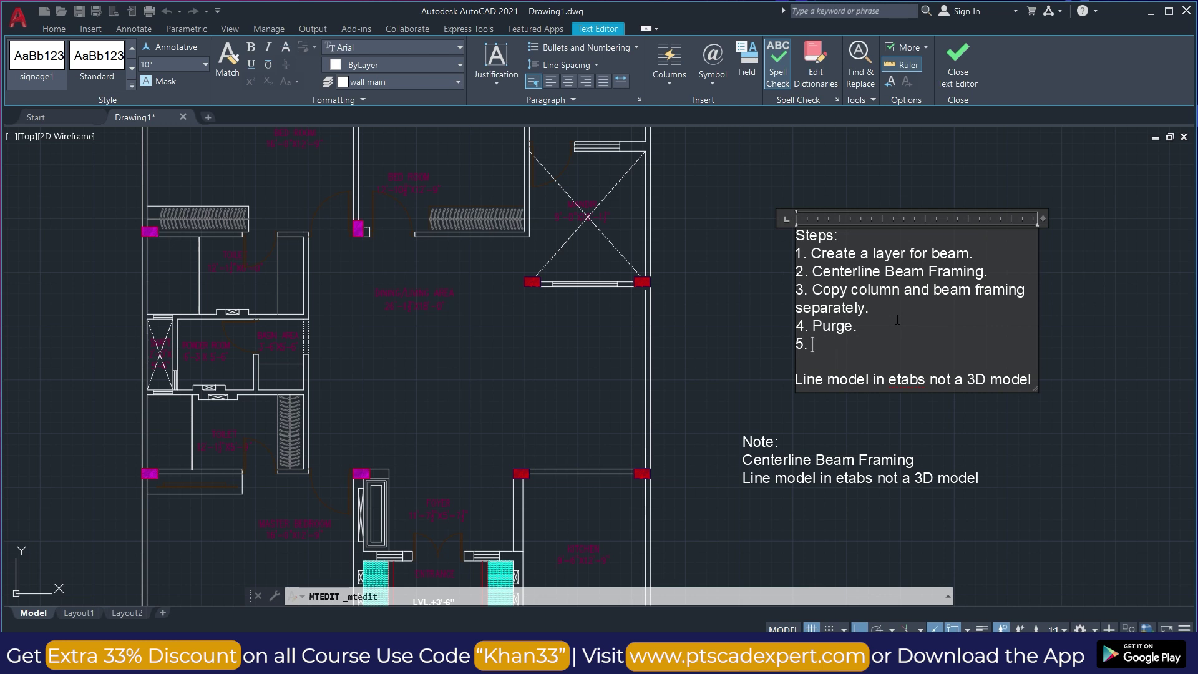
{"action": "key", "text": "BackSpace"}
{"action": "key", "text": "BackSpace"}
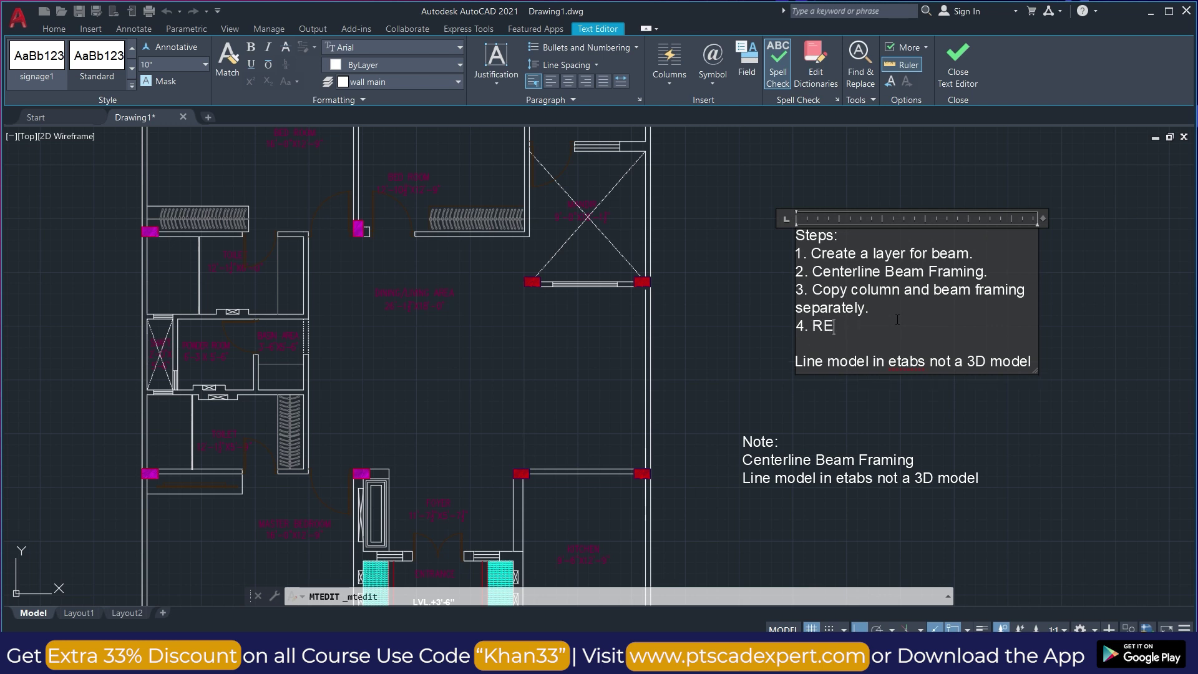
{"action": "type", "text": "te it in etabs."}
{"action": "left_click", "coordinate": [727, 235]}
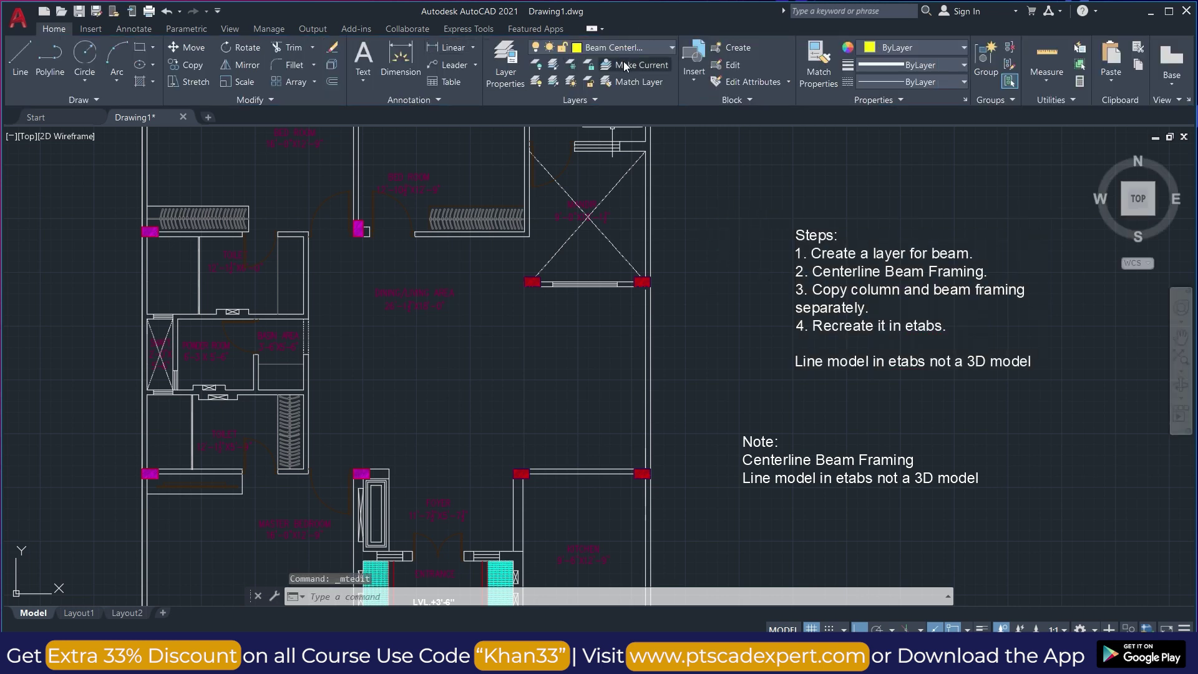
- Check the Beam Centerline layer in the list of layer properties
{"action": "left_click", "coordinate": [505, 74]}
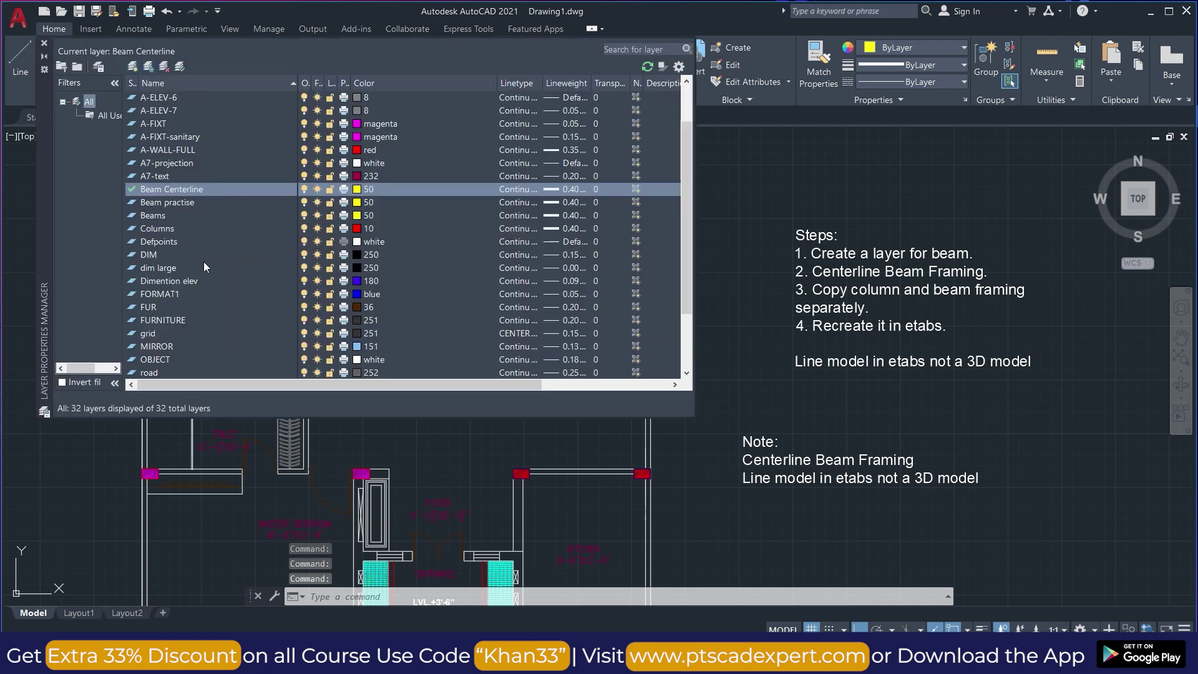
{"action": "left_click", "coordinate": [45, 43]}
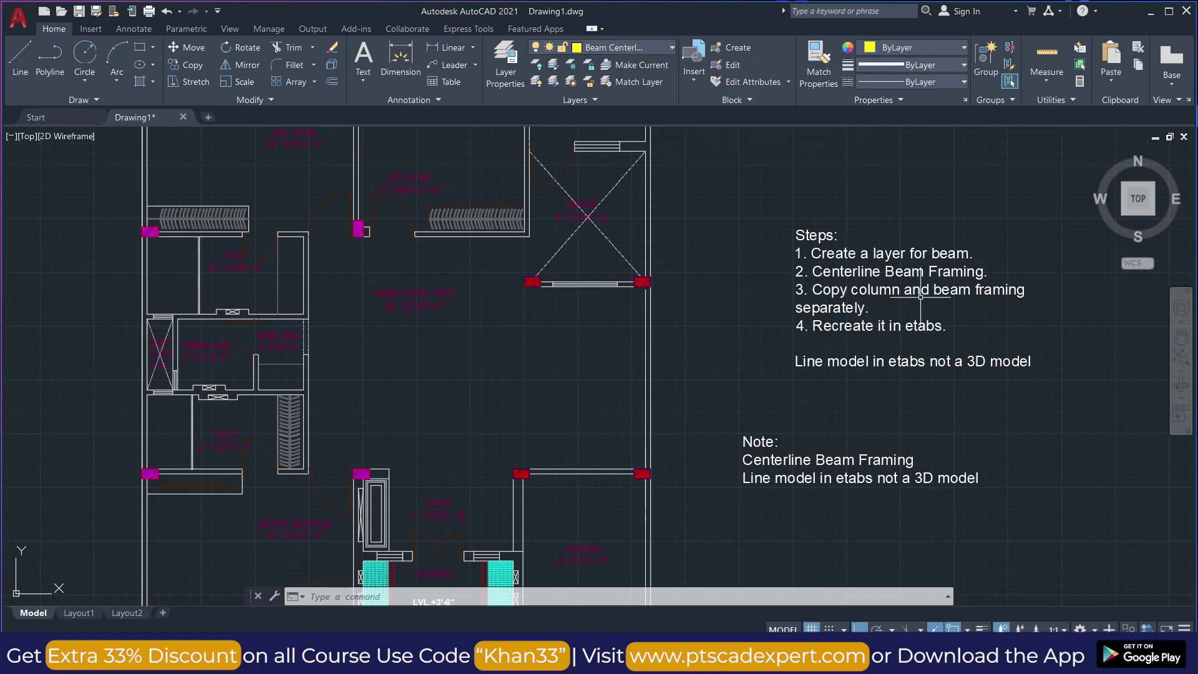
{"action": "scroll", "coordinate": [873, 300], "scroll_direction": "down", "scroll_amount": 2}
{"action": "scroll", "coordinate": [454, 142], "scroll_direction": "up", "scroll_amount": 2}
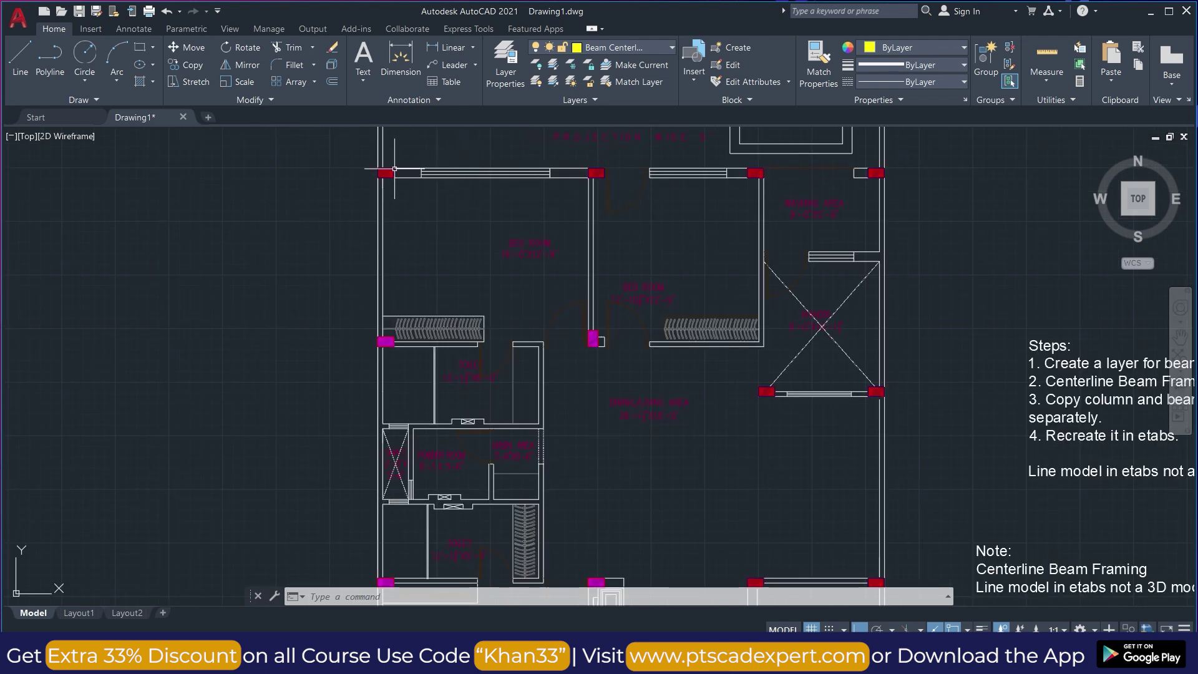
- Copy the floor plan beside the notes, without its text, and paste the duplicate in the empty area above and right of it
{"action": "scroll", "coordinate": [411, 206], "scroll_direction": "down", "scroll_amount": 2}
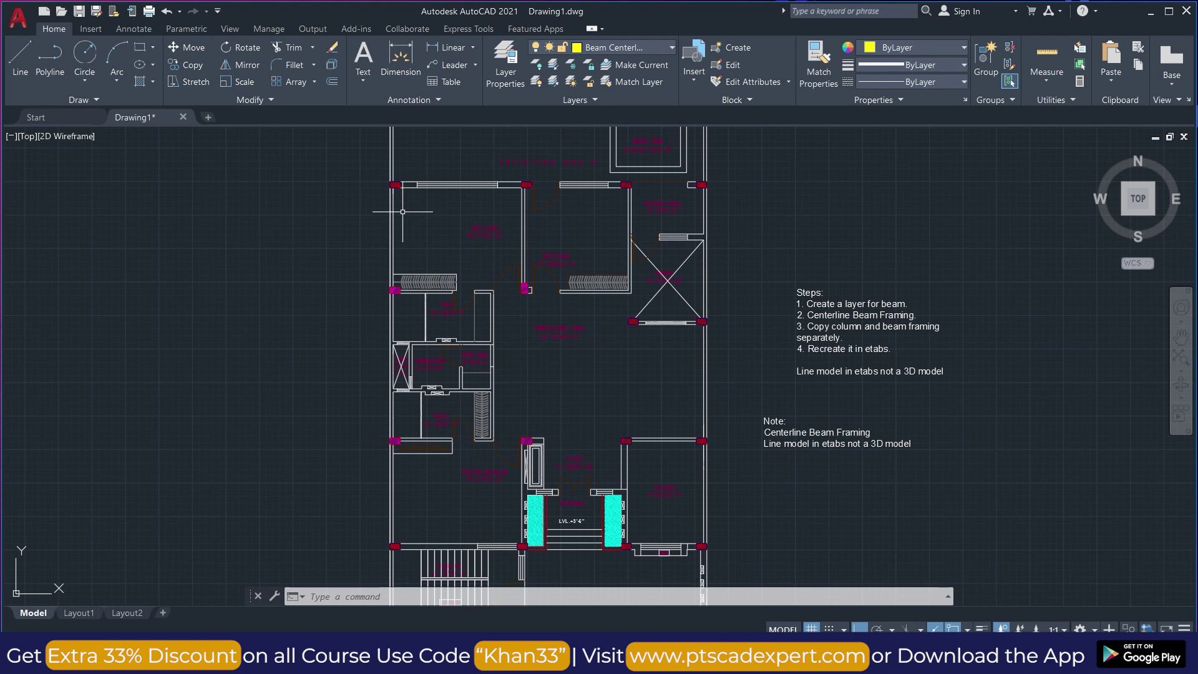
{"action": "scroll", "coordinate": [514, 278], "scroll_direction": "down", "scroll_amount": 3}
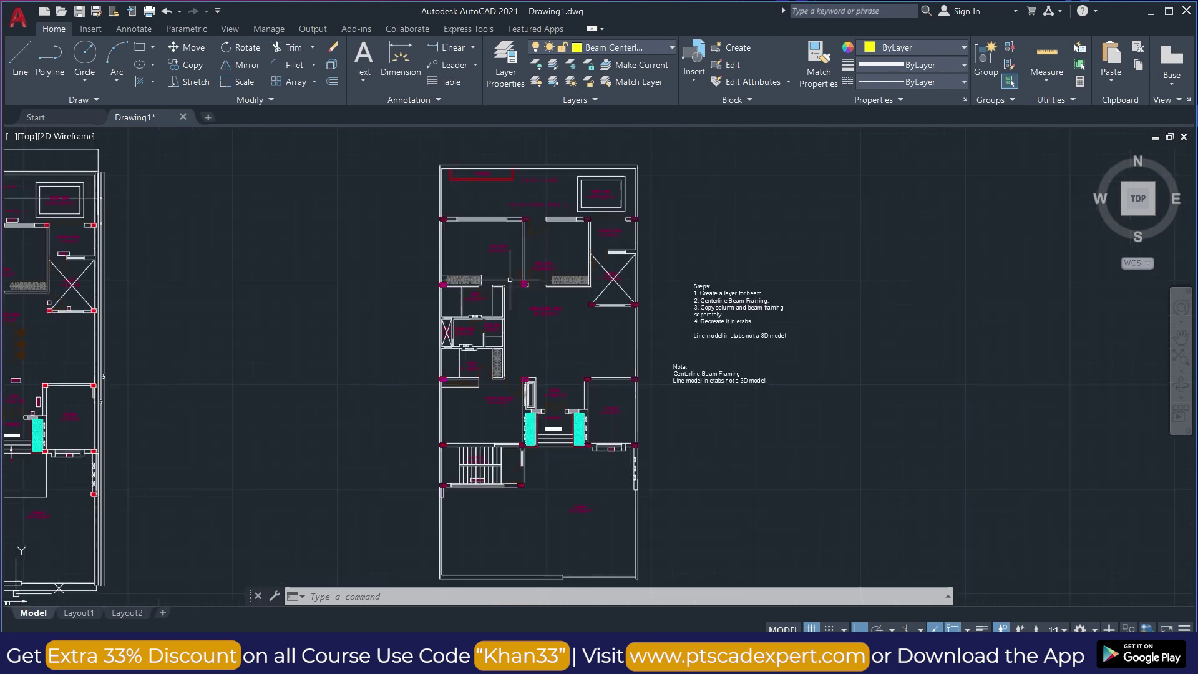
{"action": "left_click", "coordinate": [427, 187]}
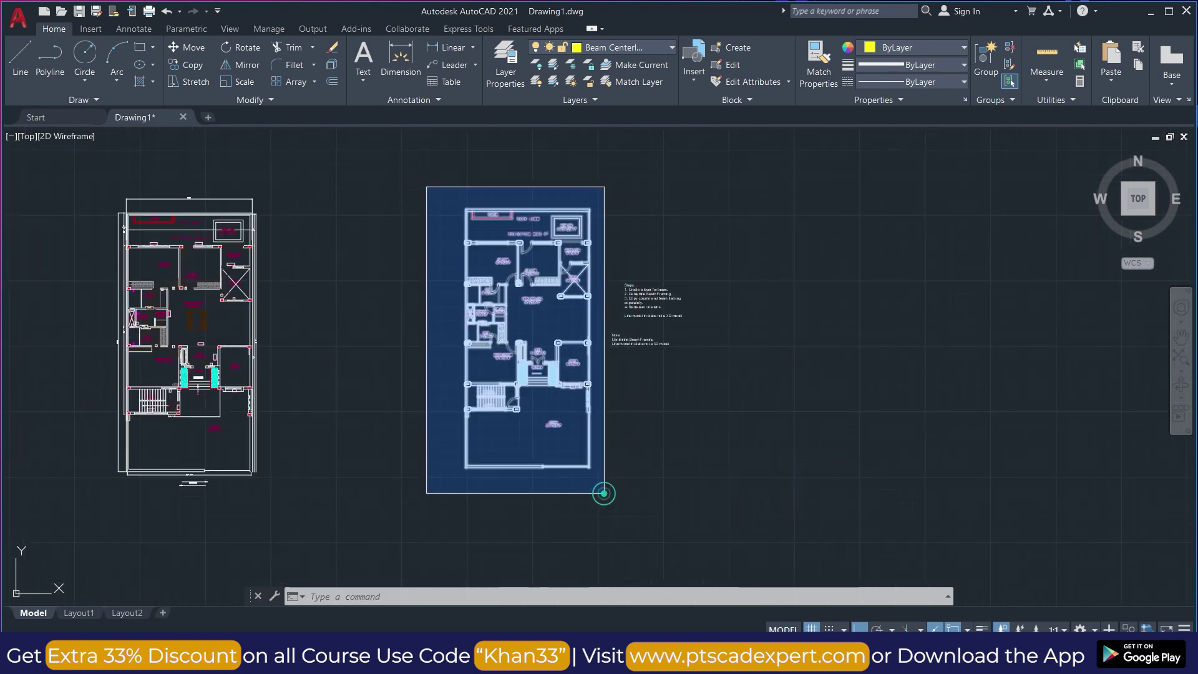
{"action": "left_click", "coordinate": [629, 480]}
{"action": "key", "text": "ctrl+c"}
{"action": "key", "text": "ctrl+v"}
{"action": "scroll", "coordinate": [562, 474], "scroll_direction": "down", "scroll_amount": 6}
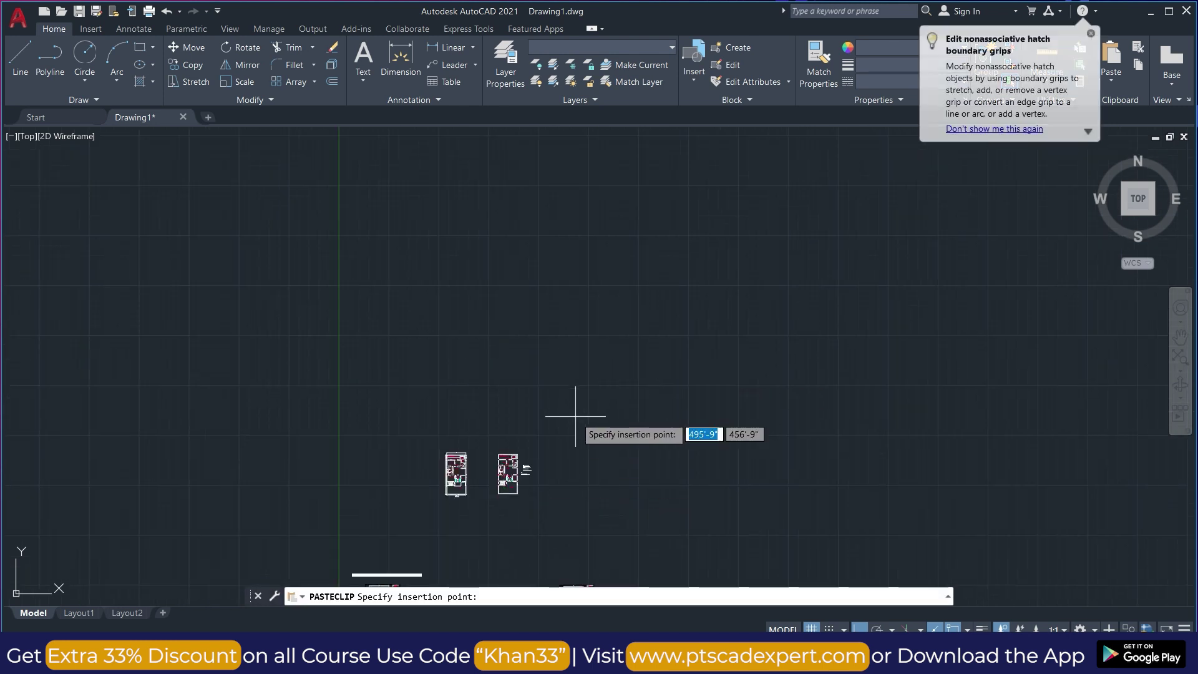
{"action": "scroll", "coordinate": [548, 455], "scroll_direction": "up", "scroll_amount": 5}
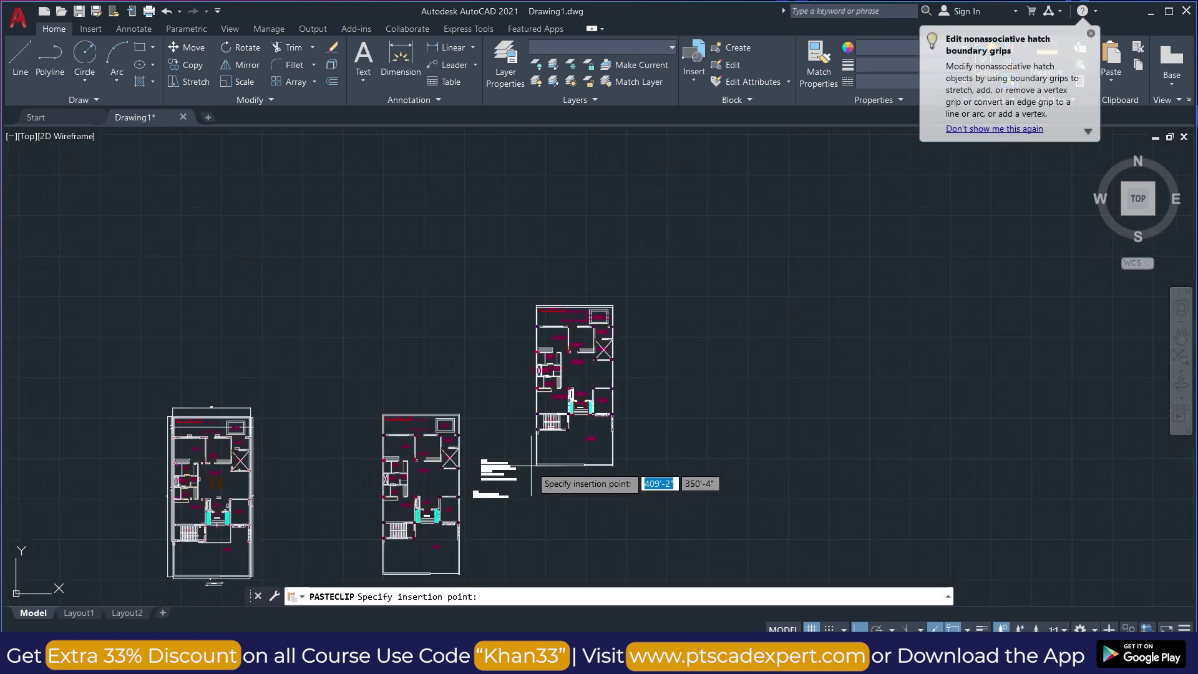
{"action": "left_click", "coordinate": [725, 325]}
{"action": "key", "text": "Escape"}
{"action": "scroll", "coordinate": [455, 384], "scroll_direction": "down", "scroll_amount": 4}
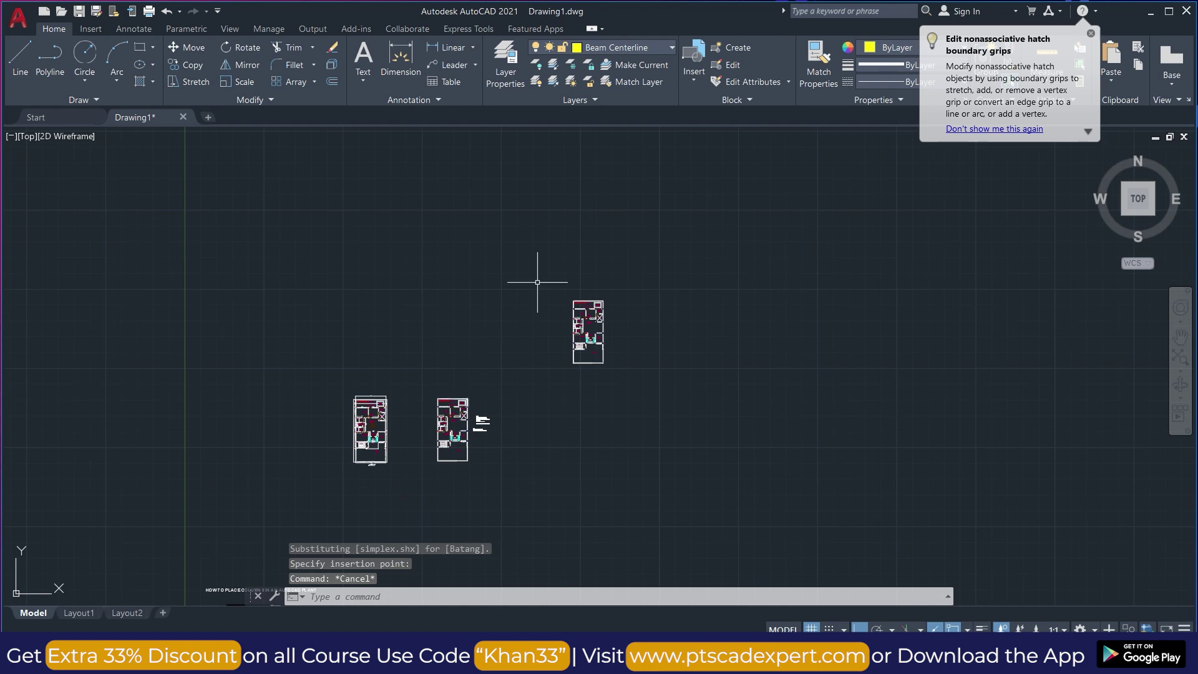
- Draw a horizontal construction line (XLINE, Hor) through the centre of the red column at the upper-left bedroom corner of the copied plan
{"action": "scroll", "coordinate": [580, 265], "scroll_direction": "up", "scroll_amount": 4}
{"action": "scroll", "coordinate": [568, 458], "scroll_direction": "up", "scroll_amount": 2}
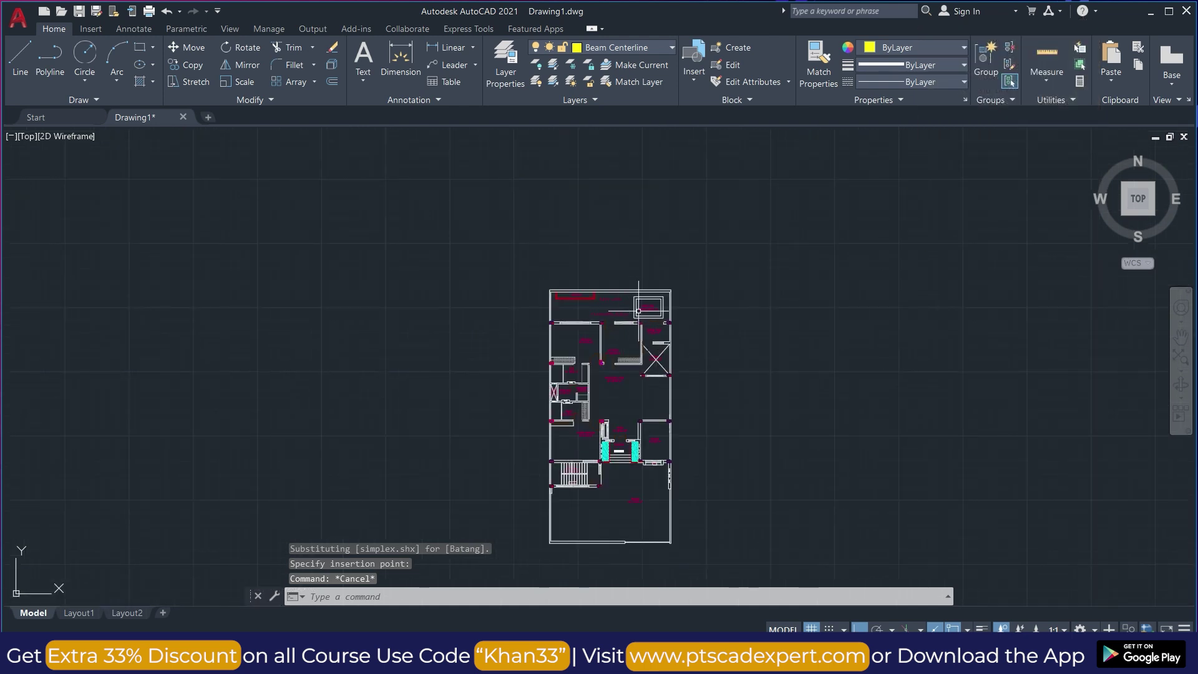
{"action": "scroll", "coordinate": [580, 322], "scroll_direction": "up", "scroll_amount": 4}
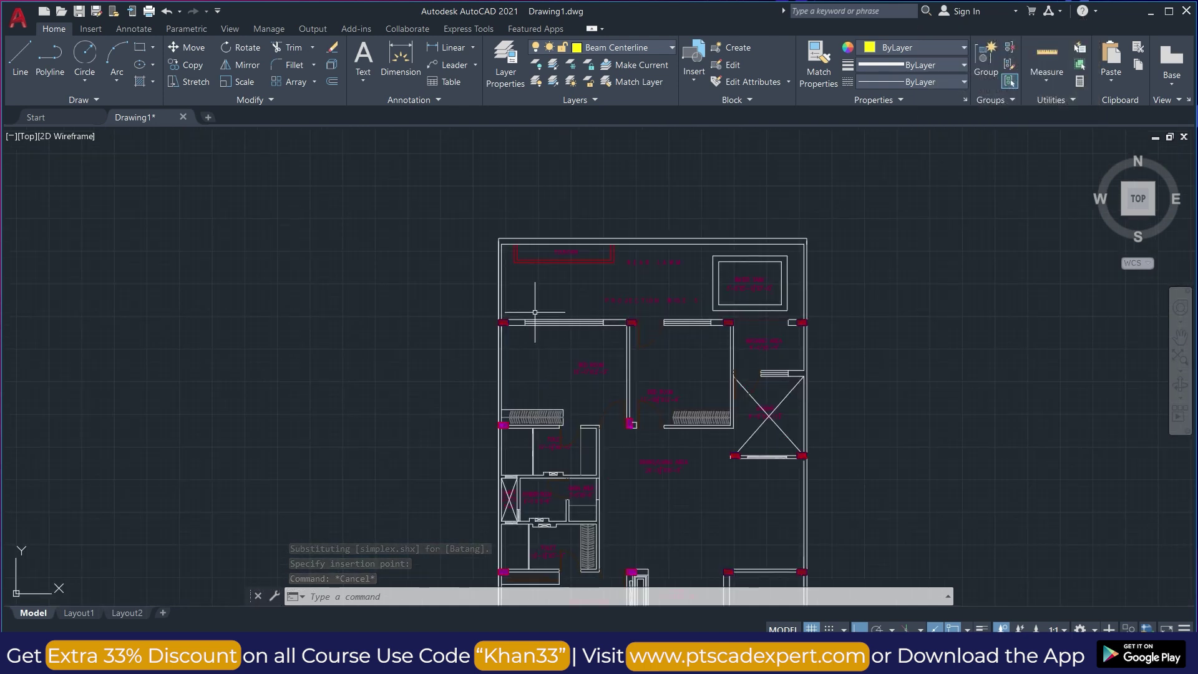
{"action": "type", "text": "l"}
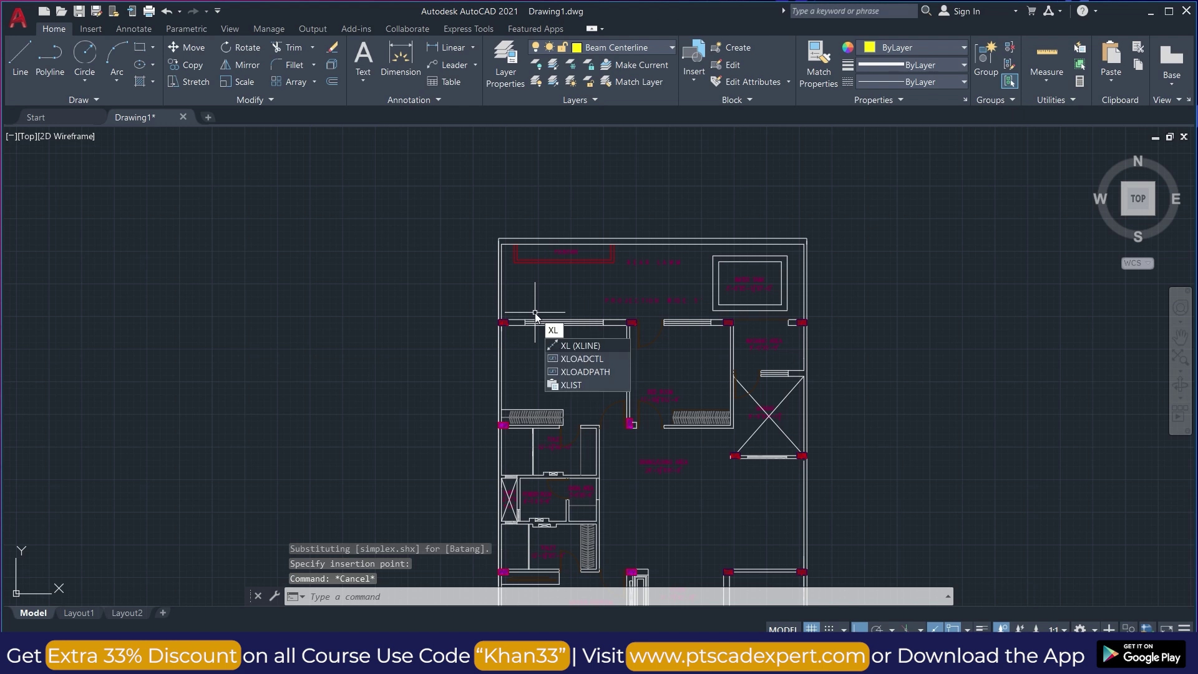
{"action": "key", "text": "Return"}
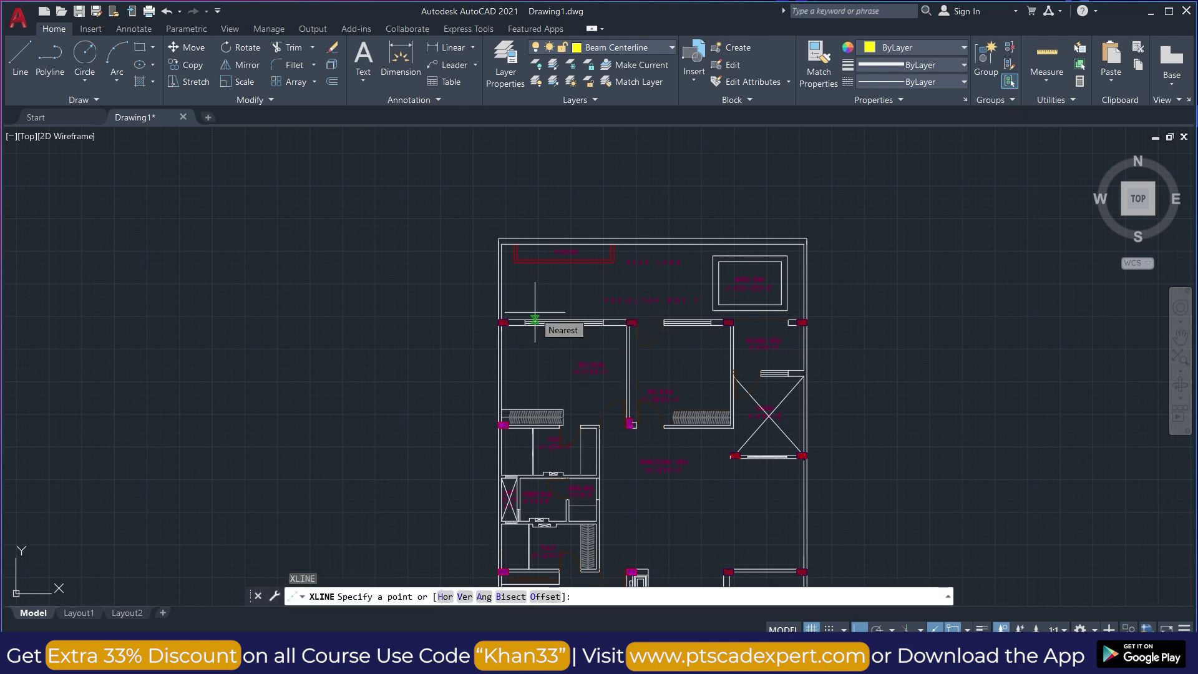
{"action": "key", "text": "Escape"}
{"action": "type", "text": "xl"}
{"action": "key", "text": "Return"}
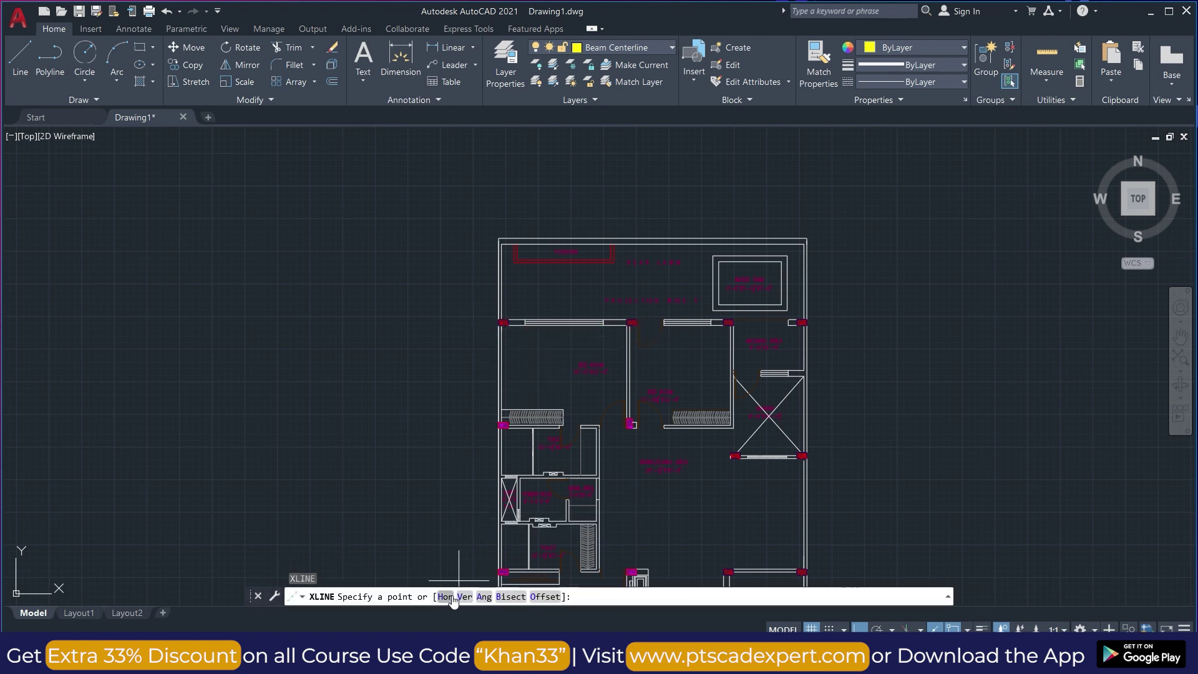
{"action": "left_click", "coordinate": [445, 597]}
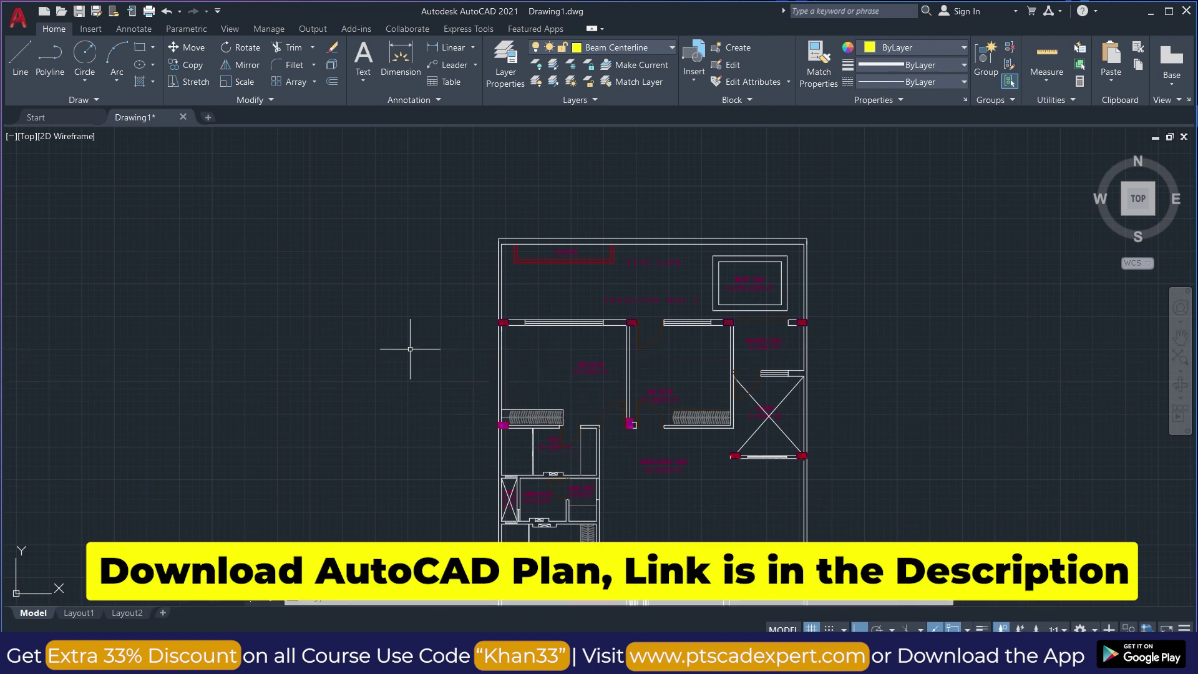
{"action": "key", "text": "Return"}
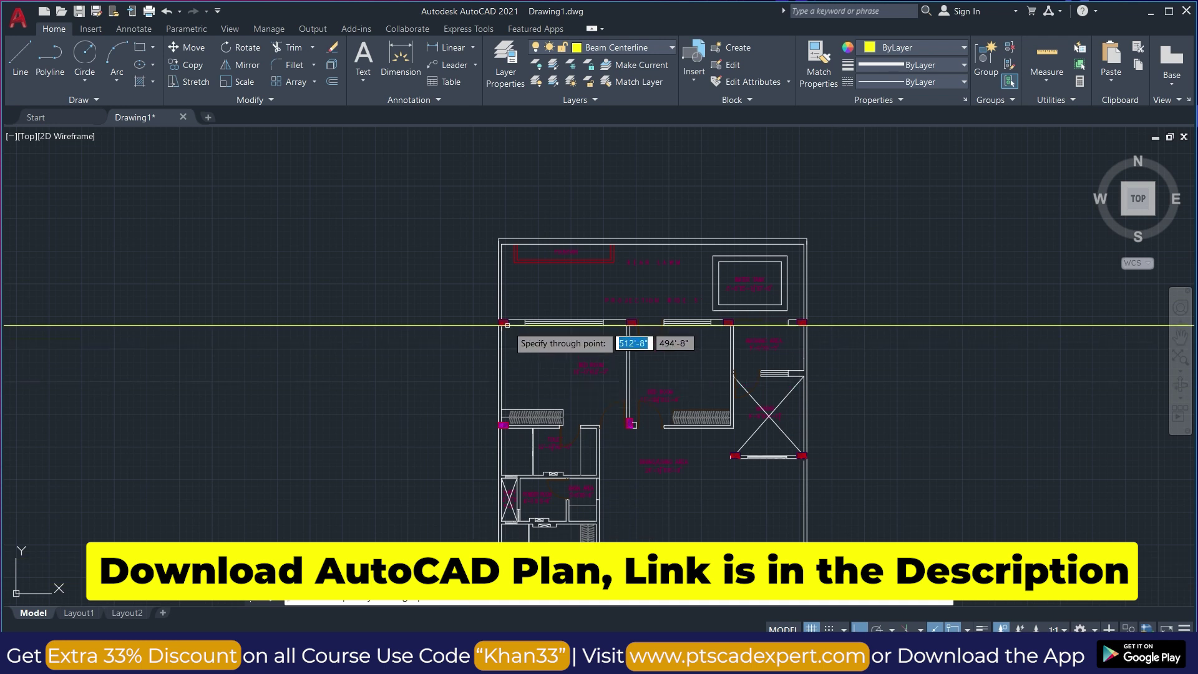
{"action": "scroll", "coordinate": [502, 323], "scroll_direction": "up", "scroll_amount": 8}
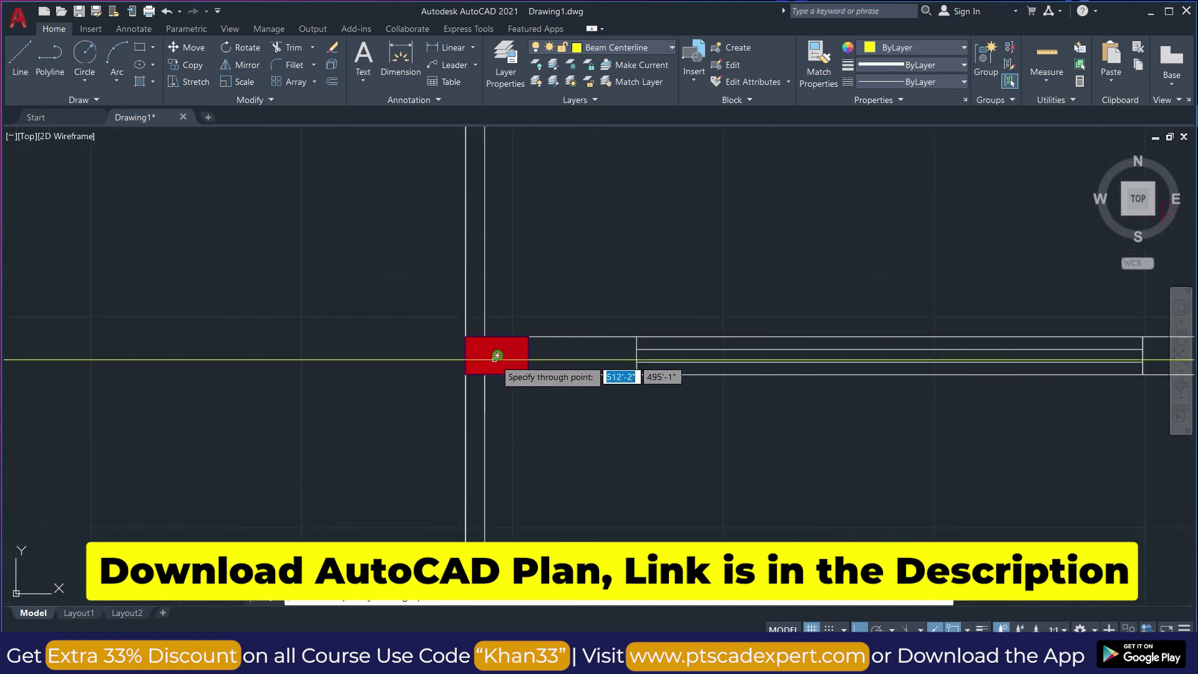
{"action": "scroll", "coordinate": [521, 375], "scroll_direction": "down", "scroll_amount": 2}
{"action": "scroll", "coordinate": [536, 360], "scroll_direction": "up", "scroll_amount": 4}
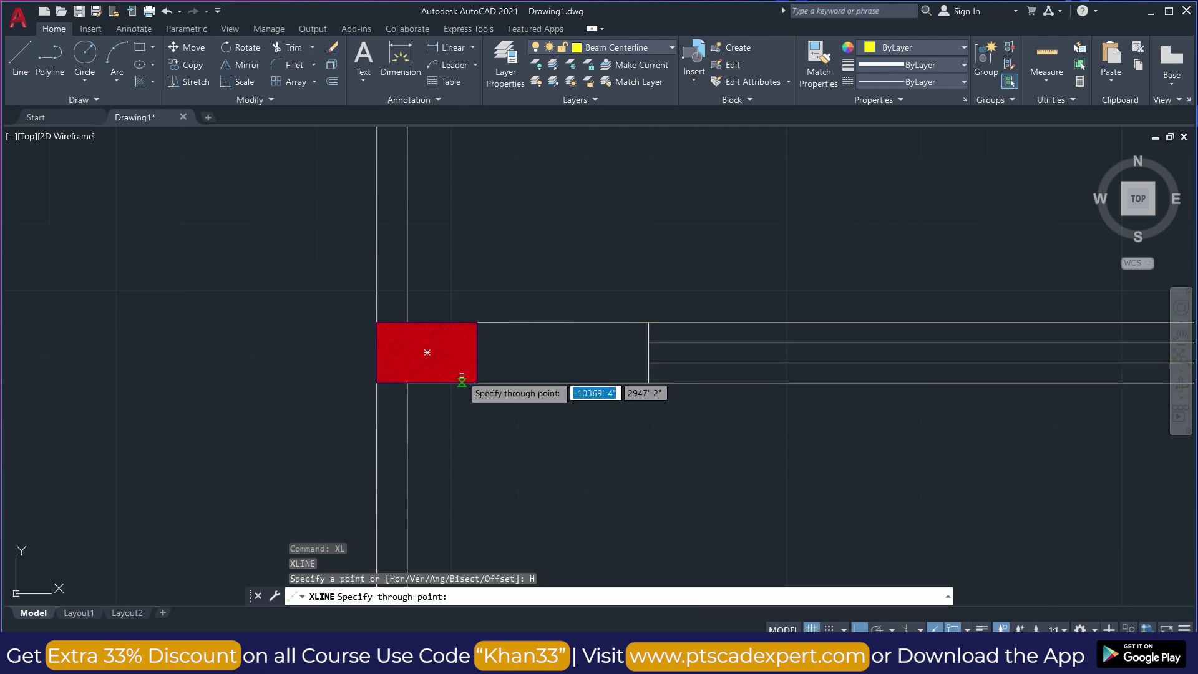
{"action": "left_click", "coordinate": [426, 352]}
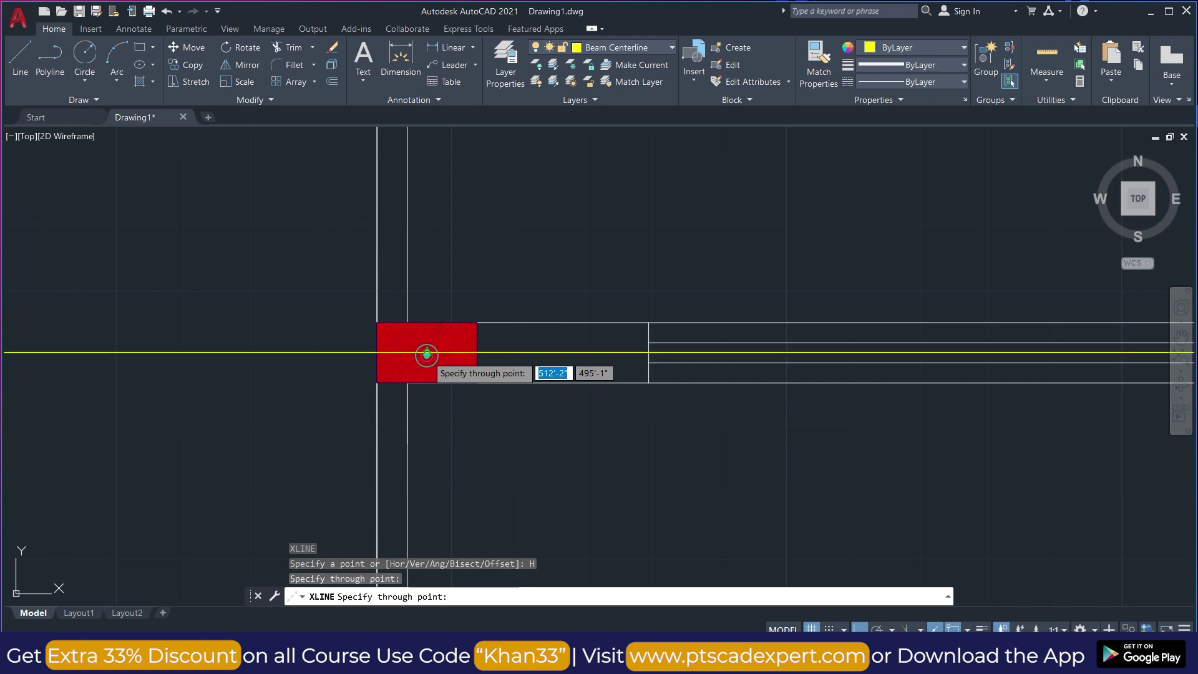
- Compare the centres of the red and magenta columns along the plan's left wall with the walls that run into them
{"action": "scroll", "coordinate": [267, 350], "scroll_direction": "down", "scroll_amount": 6}
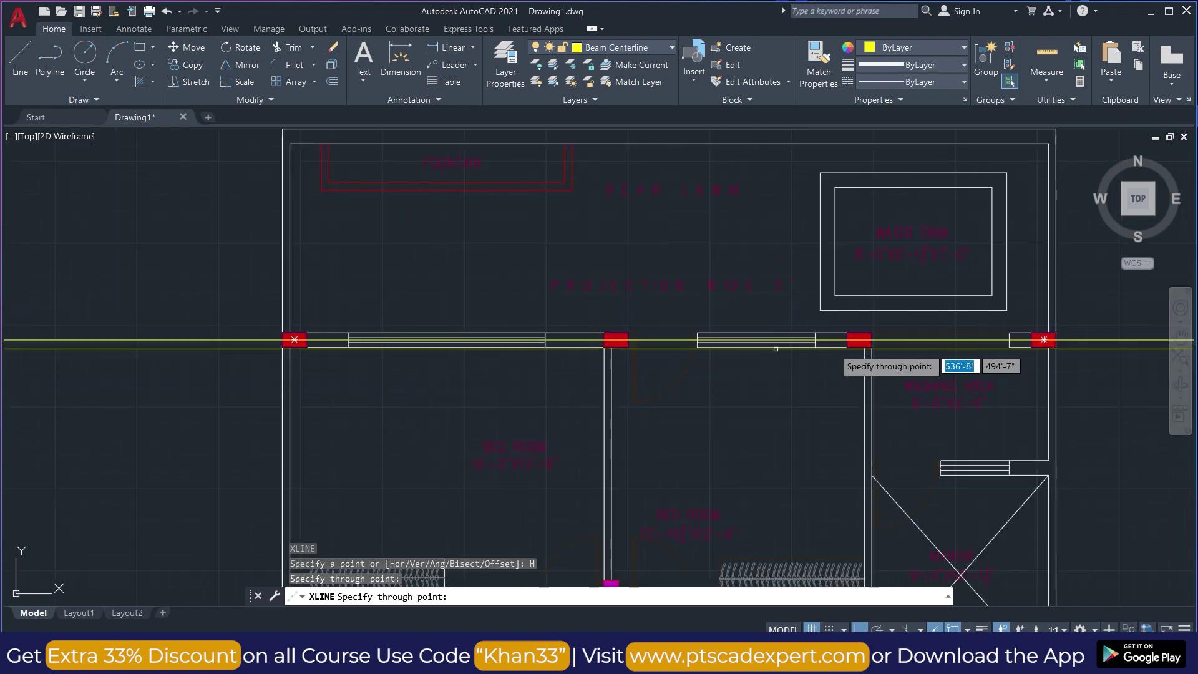
{"action": "scroll", "coordinate": [570, 200], "scroll_direction": "down", "scroll_amount": 4}
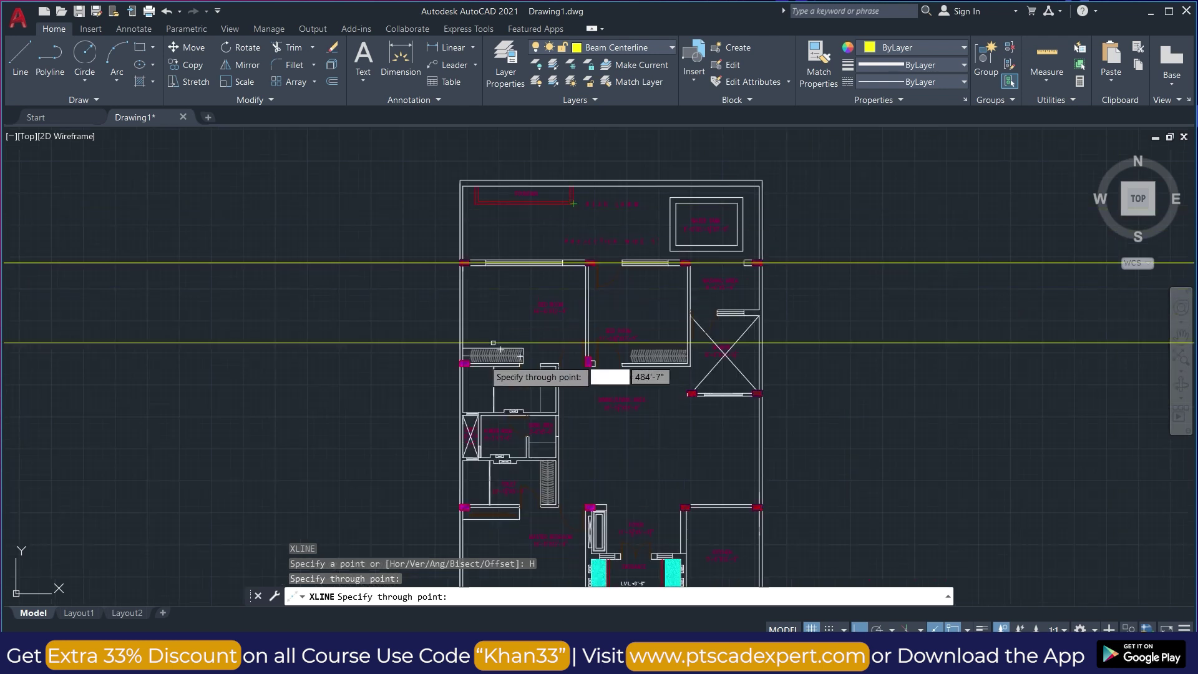
{"action": "scroll", "coordinate": [469, 363], "scroll_direction": "up", "scroll_amount": 2}
{"action": "scroll", "coordinate": [465, 365], "scroll_direction": "up", "scroll_amount": 5}
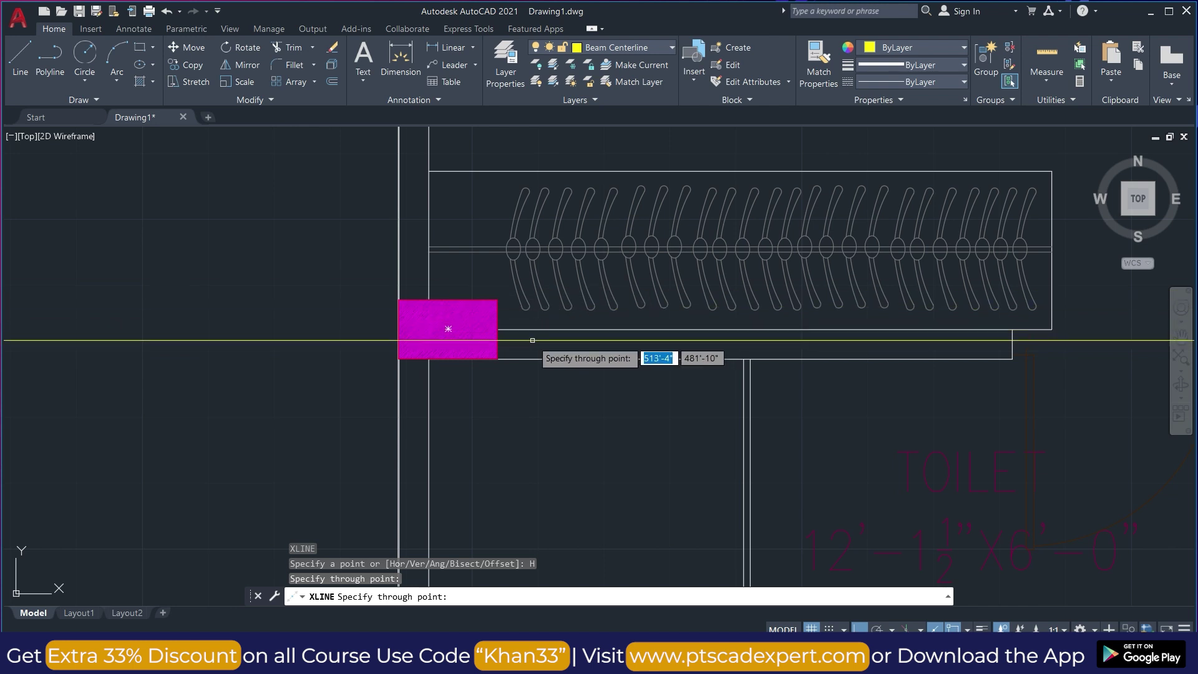
{"action": "scroll", "coordinate": [537, 339], "scroll_direction": "down", "scroll_amount": 3}
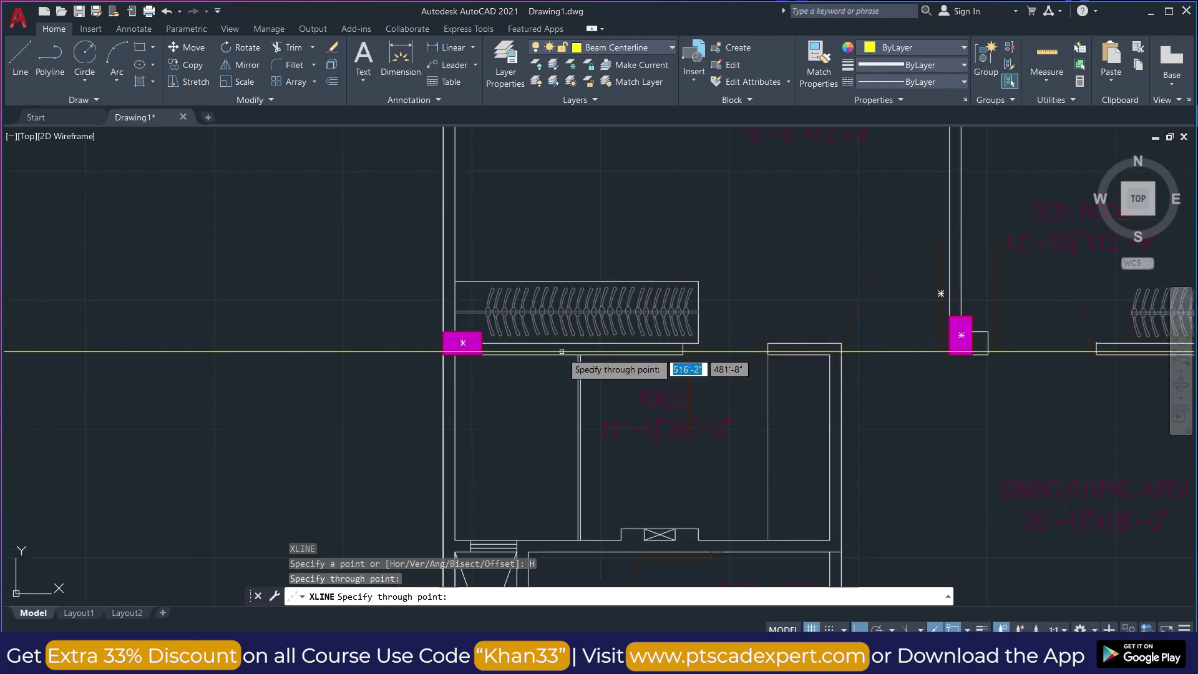
{"action": "left_click", "coordinate": [512, 343]}
{"action": "scroll", "coordinate": [517, 346], "scroll_direction": "down", "scroll_amount": 6}
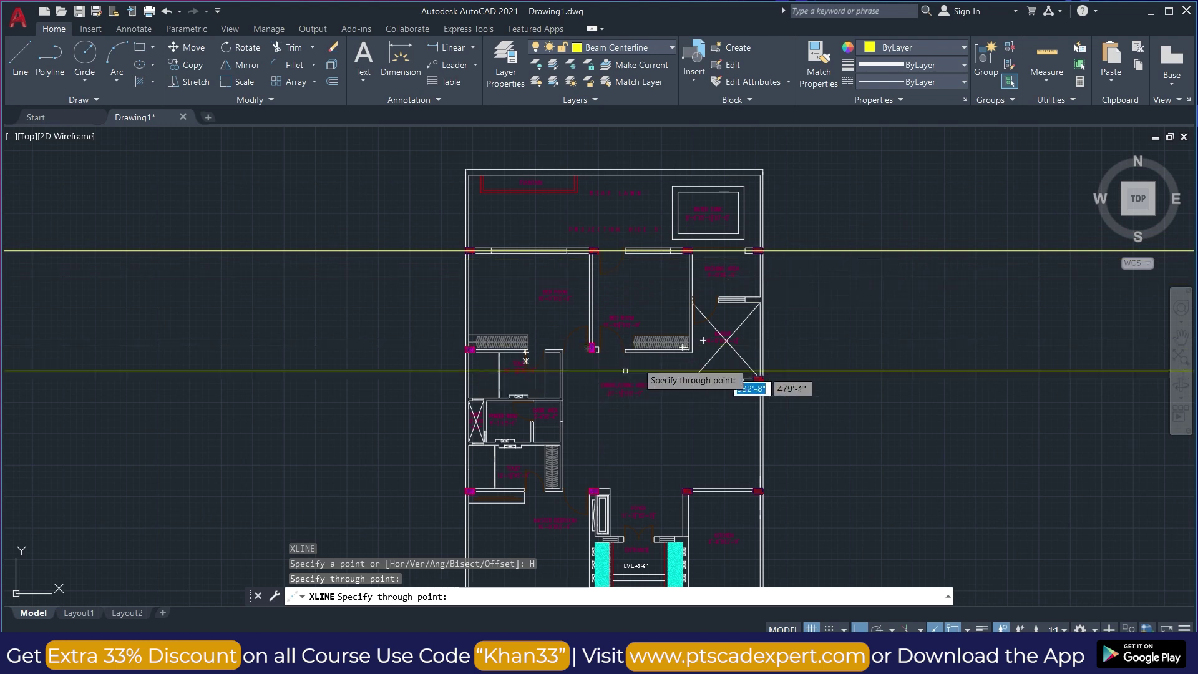
{"action": "scroll", "coordinate": [474, 352], "scroll_direction": "up", "scroll_amount": 8}
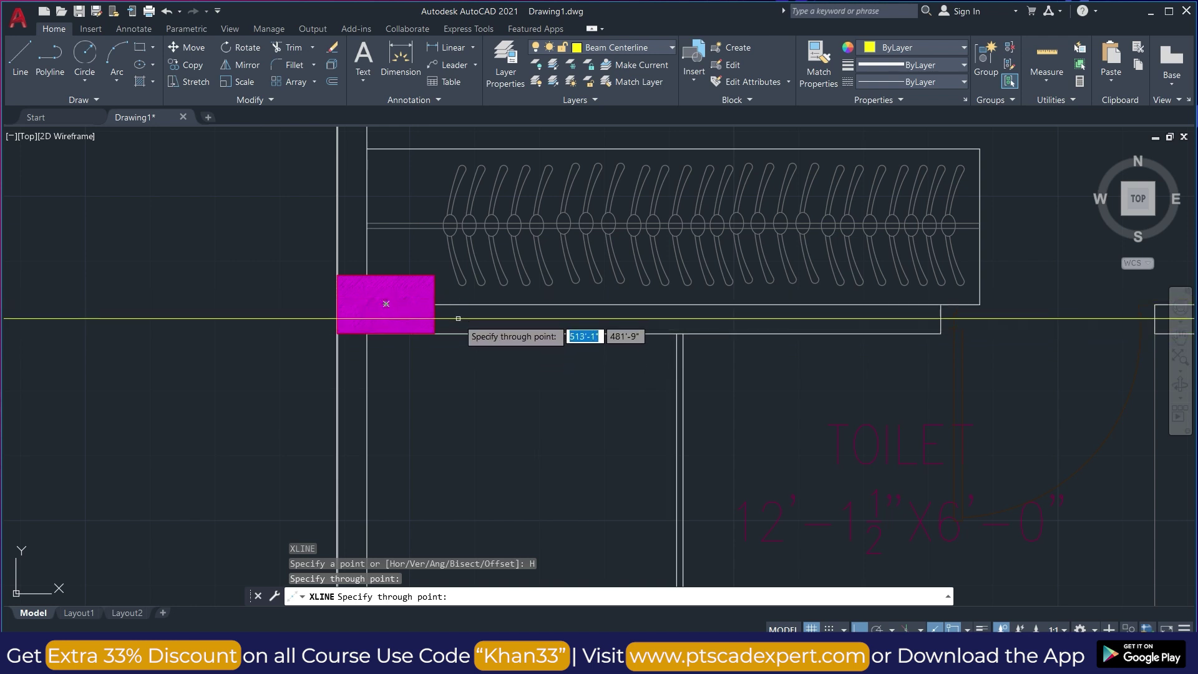
{"action": "scroll", "coordinate": [440, 354], "scroll_direction": "down", "scroll_amount": 5}
{"action": "scroll", "coordinate": [435, 350], "scroll_direction": "down", "scroll_amount": 5}
{"action": "scroll", "coordinate": [454, 315], "scroll_direction": "up", "scroll_amount": 3}
{"action": "scroll", "coordinate": [352, 198], "scroll_direction": "up", "scroll_amount": 5}
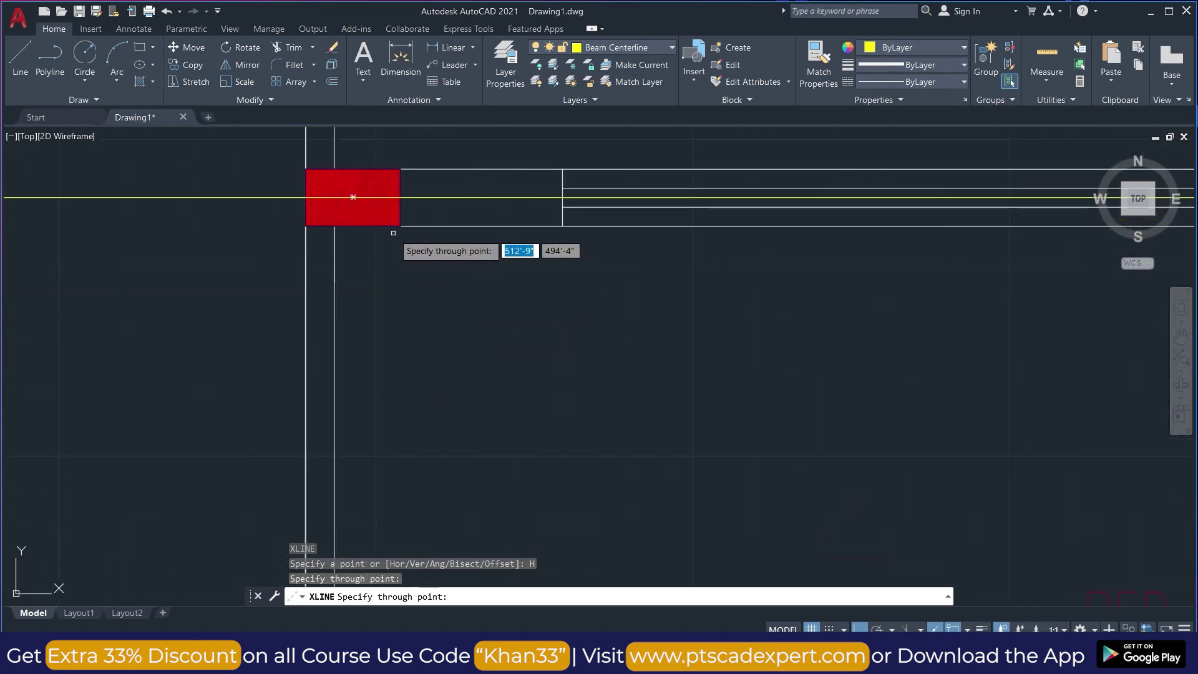
{"action": "scroll", "coordinate": [441, 200], "scroll_direction": "down", "scroll_amount": 8}
{"action": "scroll", "coordinate": [436, 403], "scroll_direction": "up", "scroll_amount": 4}
{"action": "scroll", "coordinate": [436, 402], "scroll_direction": "up", "scroll_amount": 3}
{"action": "scroll", "coordinate": [366, 227], "scroll_direction": "down", "scroll_amount": 5}
{"action": "scroll", "coordinate": [399, 237], "scroll_direction": "up", "scroll_amount": 8}
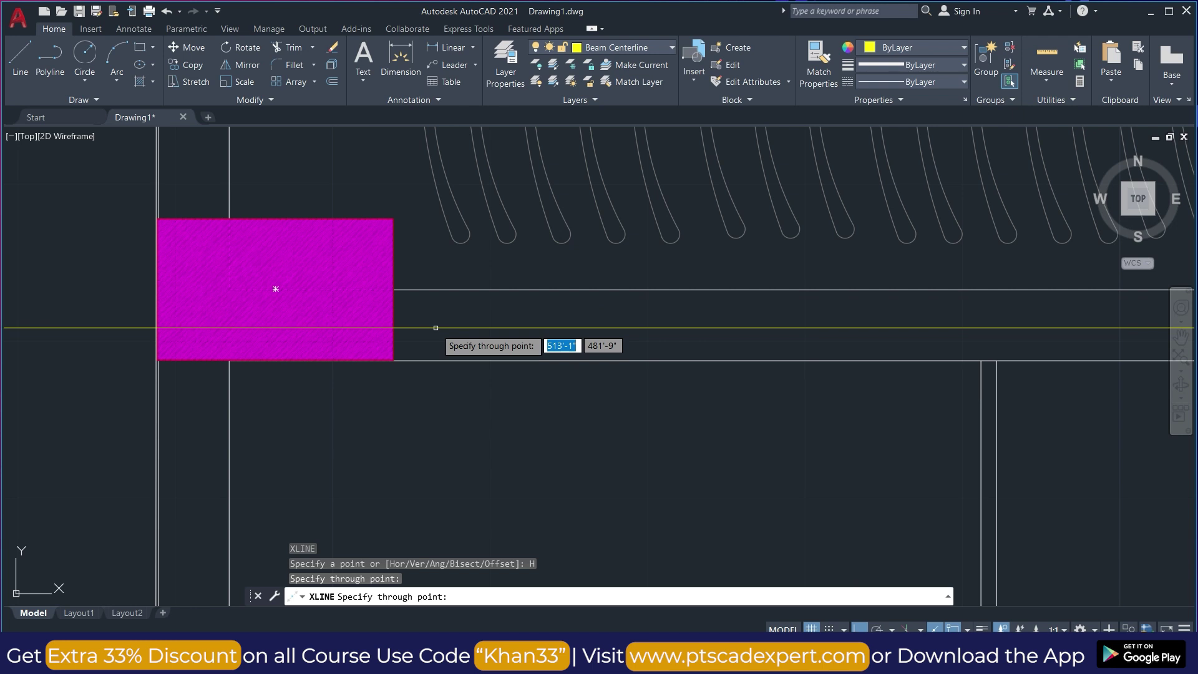
- Switch ortho off and add a horizontal construction line midway between the two faces of the wall meeting the left magenta column above the toilet
{"action": "key", "text": "F8"}
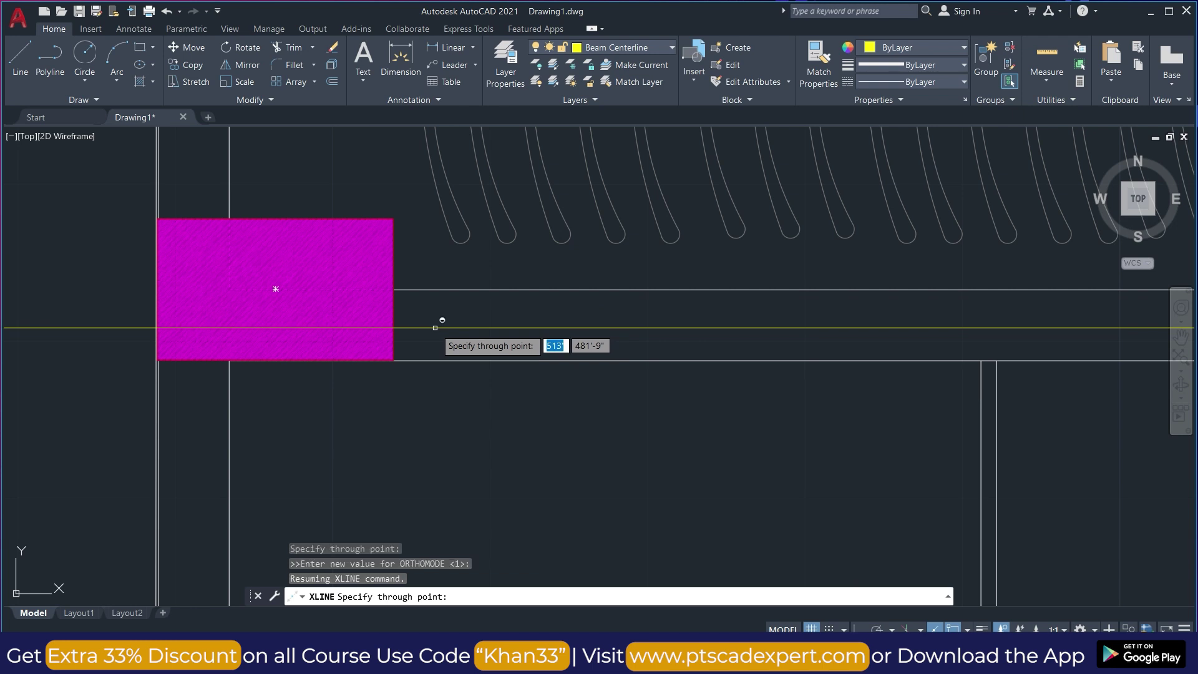
{"action": "right_click", "coordinate": [435, 327], "text": "shift"}
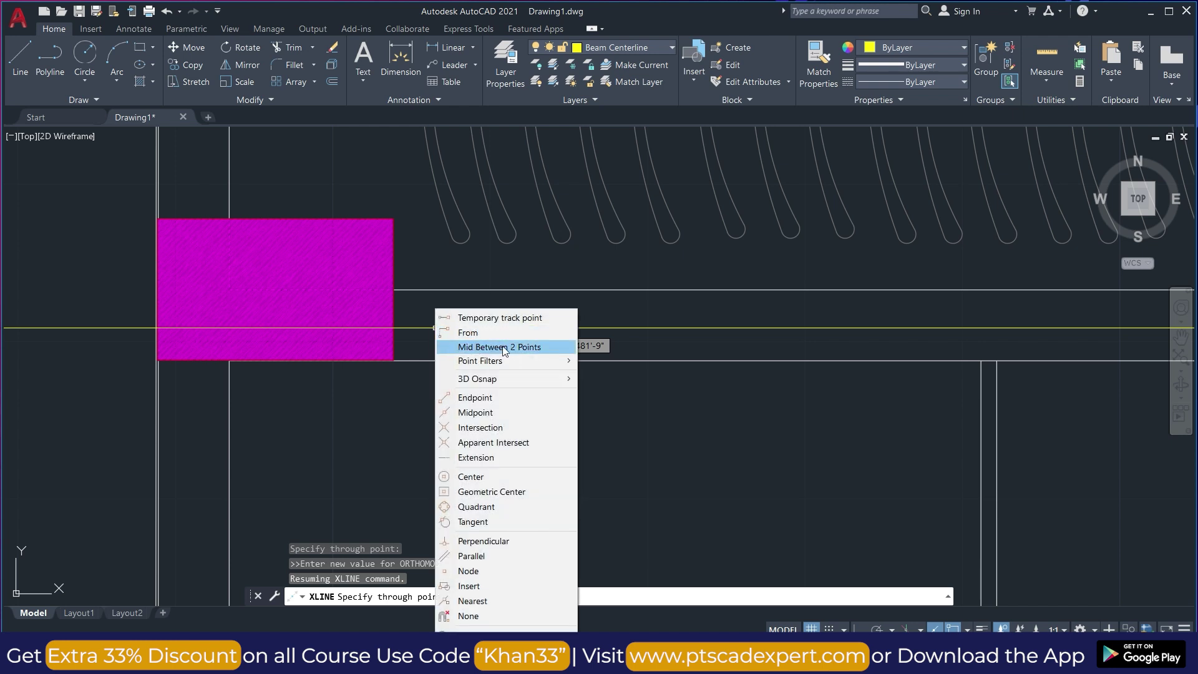
{"action": "left_click", "coordinate": [503, 348]}
{"action": "left_click", "coordinate": [394, 288]}
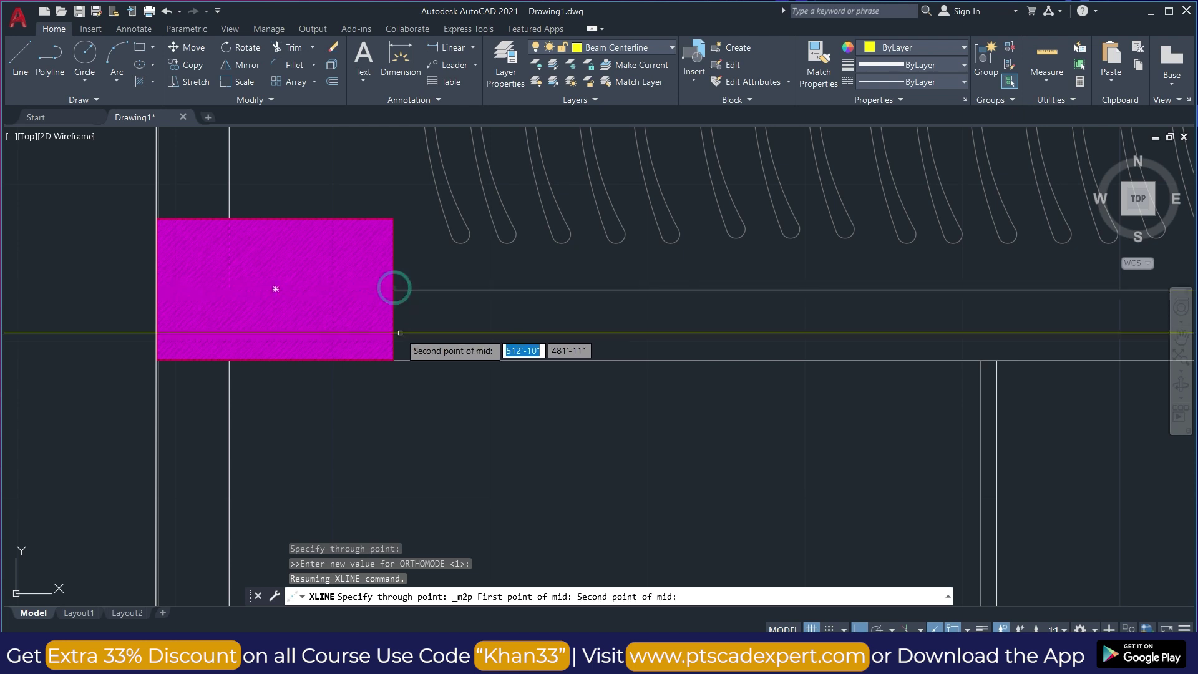
{"action": "left_click", "coordinate": [393, 360]}
{"action": "scroll", "coordinate": [405, 321], "scroll_direction": "down", "scroll_amount": 6}
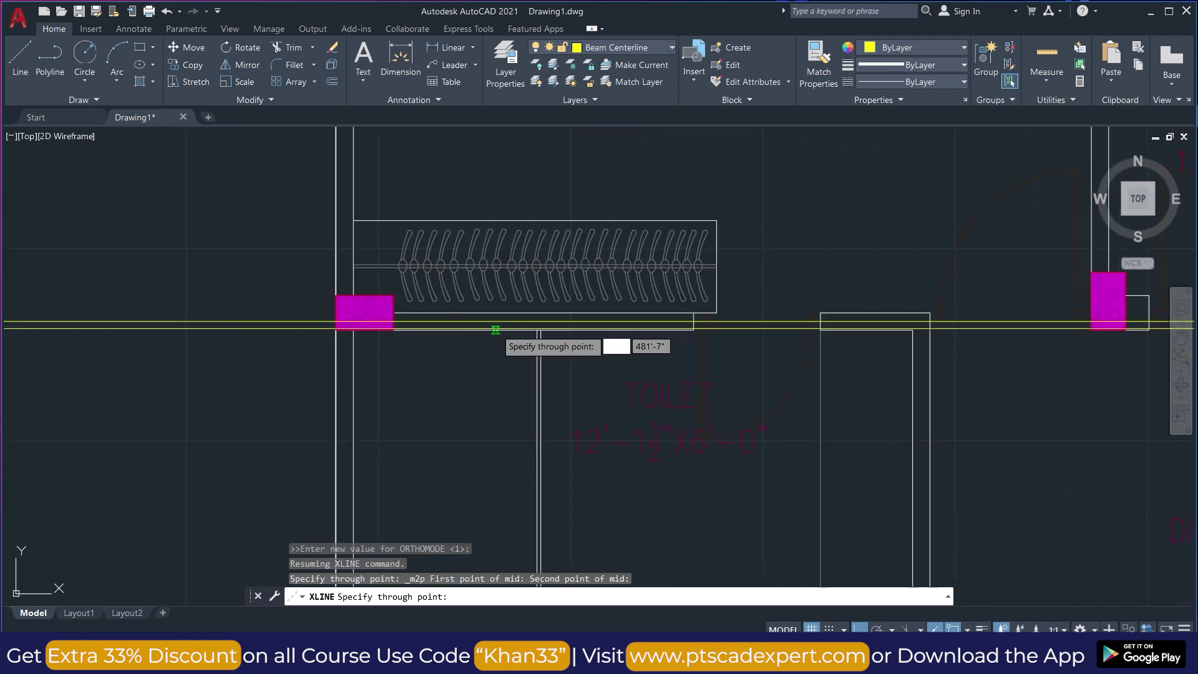
{"action": "scroll", "coordinate": [383, 334], "scroll_direction": "down", "scroll_amount": 5}
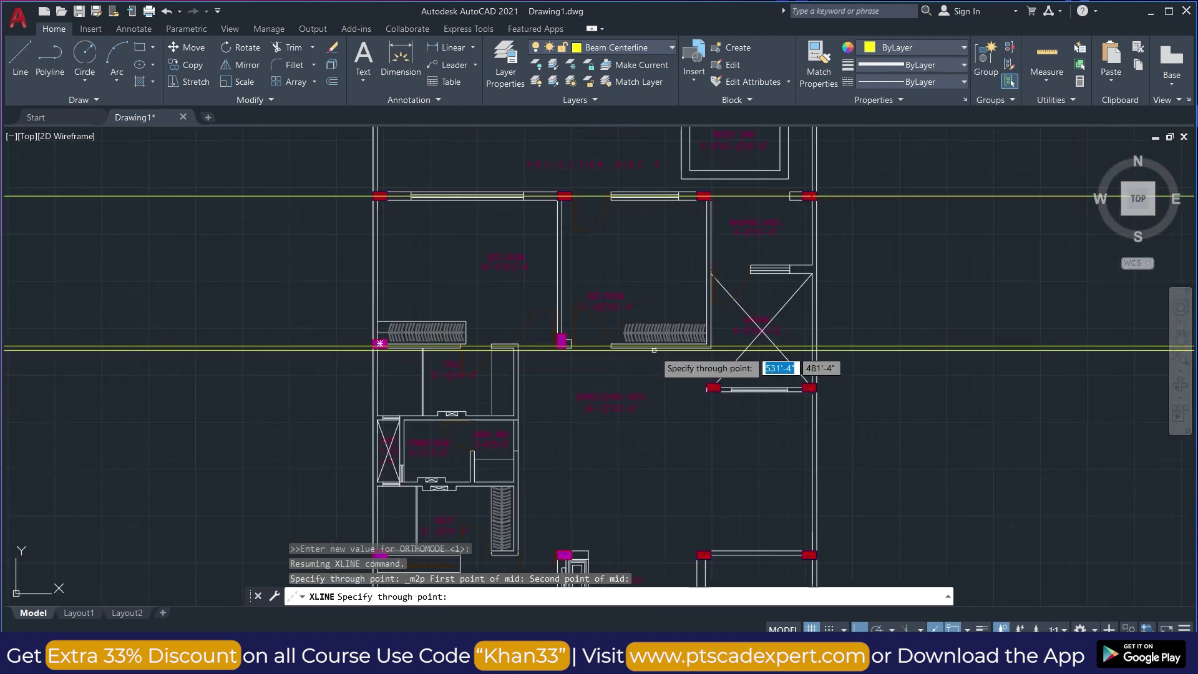
- Add a horizontal construction line midway between the two wall faces at the left red column below the crossed-out shaft
{"action": "scroll", "coordinate": [773, 352], "scroll_direction": "up", "scroll_amount": 4}
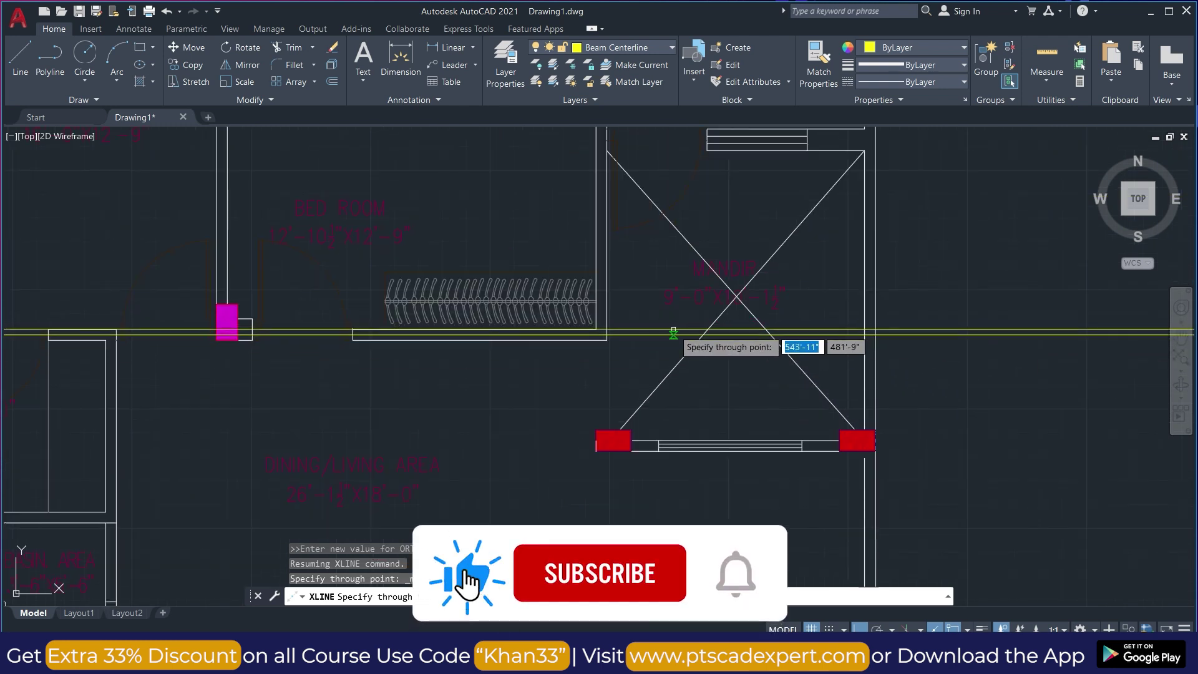
{"action": "scroll", "coordinate": [640, 455], "scroll_direction": "up", "scroll_amount": 4}
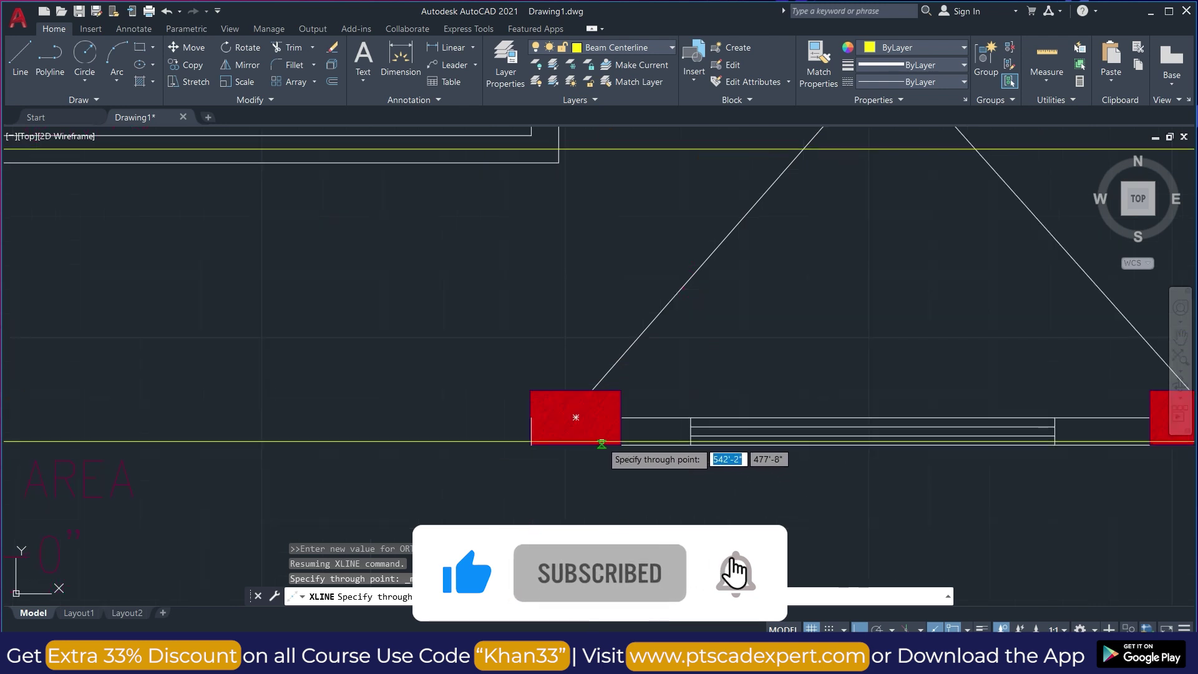
{"action": "scroll", "coordinate": [602, 443], "scroll_direction": "up", "scroll_amount": 4}
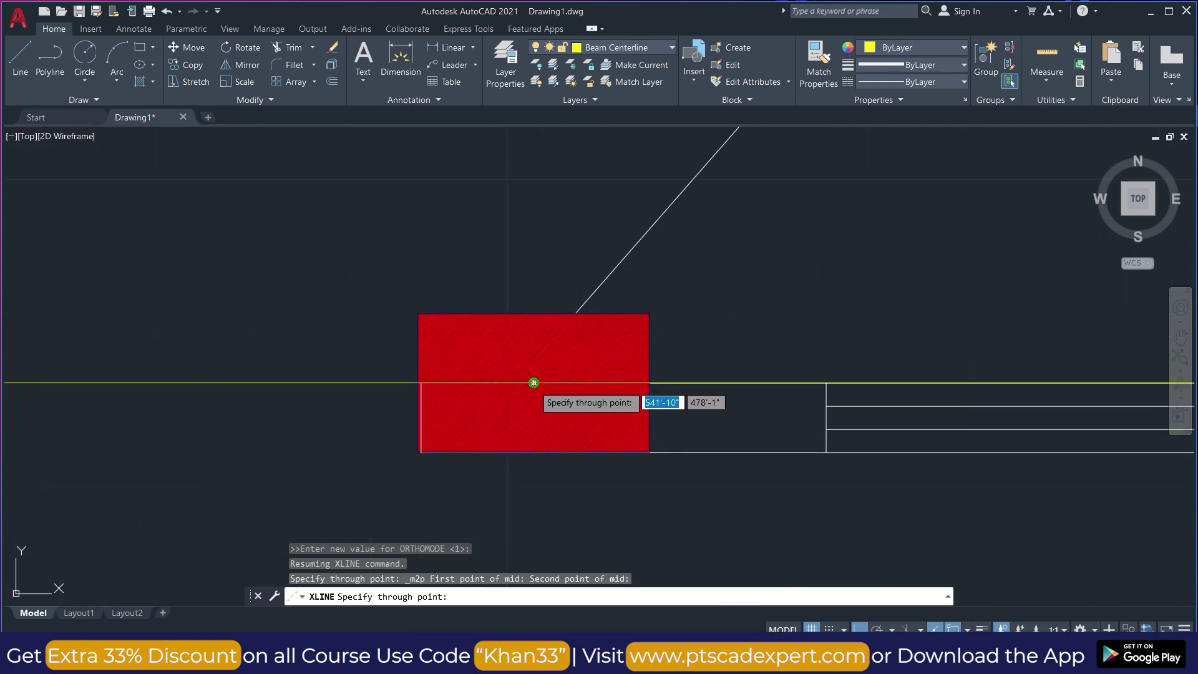
{"action": "right_click", "coordinate": [679, 418], "text": "shift"}
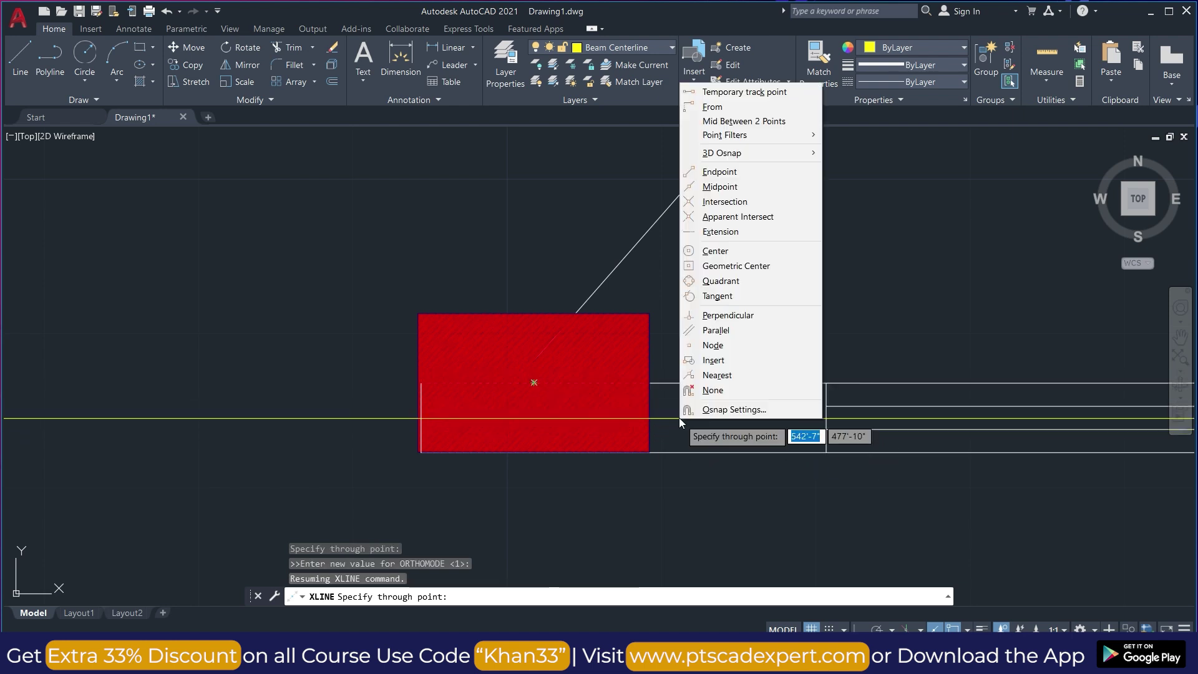
{"action": "left_click", "coordinate": [752, 122]}
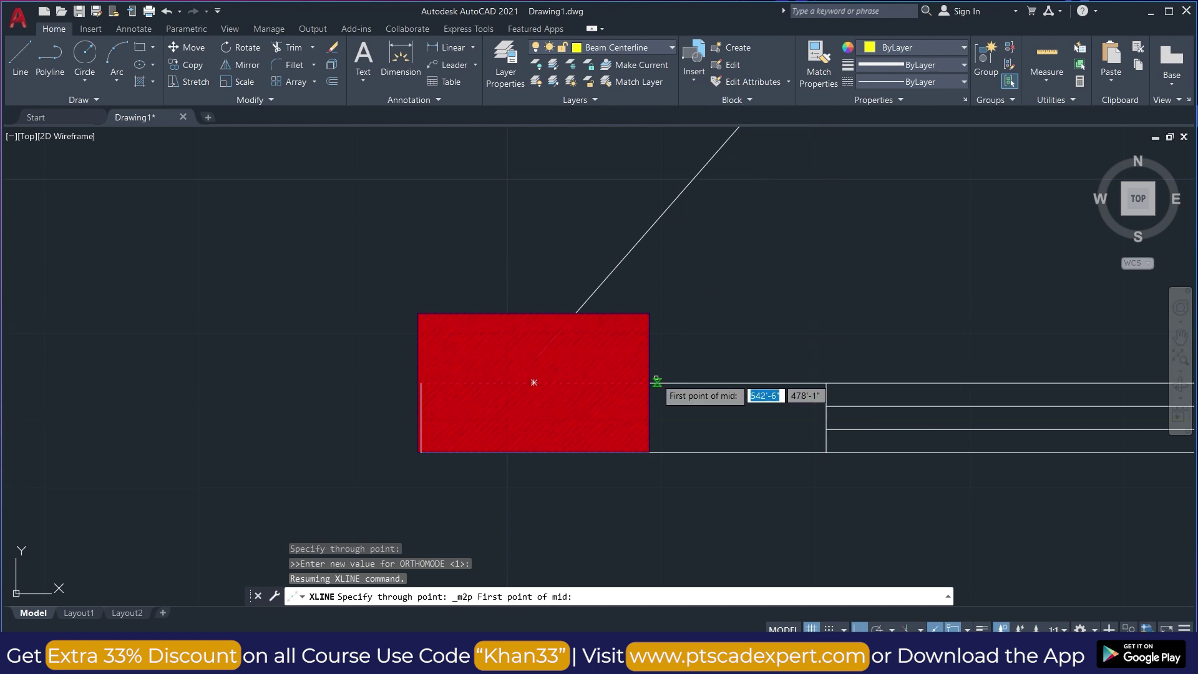
{"action": "left_click", "coordinate": [534, 382]}
{"action": "left_click", "coordinate": [649, 452]}
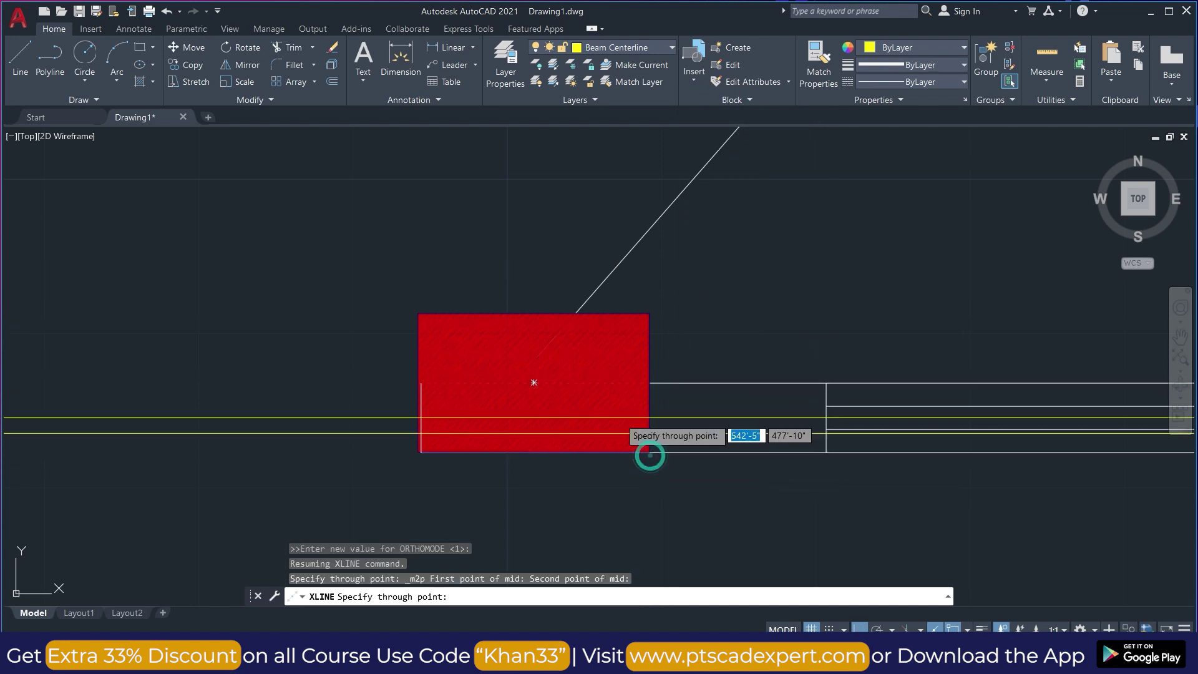
- Add a horizontal construction line midway between the two faces of the wall meeting the lower magenta column on the plan's left wall
{"action": "scroll", "coordinate": [708, 347], "scroll_direction": "down", "scroll_amount": 10}
{"action": "scroll", "coordinate": [804, 268], "scroll_direction": "down", "scroll_amount": 2}
{"action": "scroll", "coordinate": [800, 303], "scroll_direction": "up", "scroll_amount": 10}
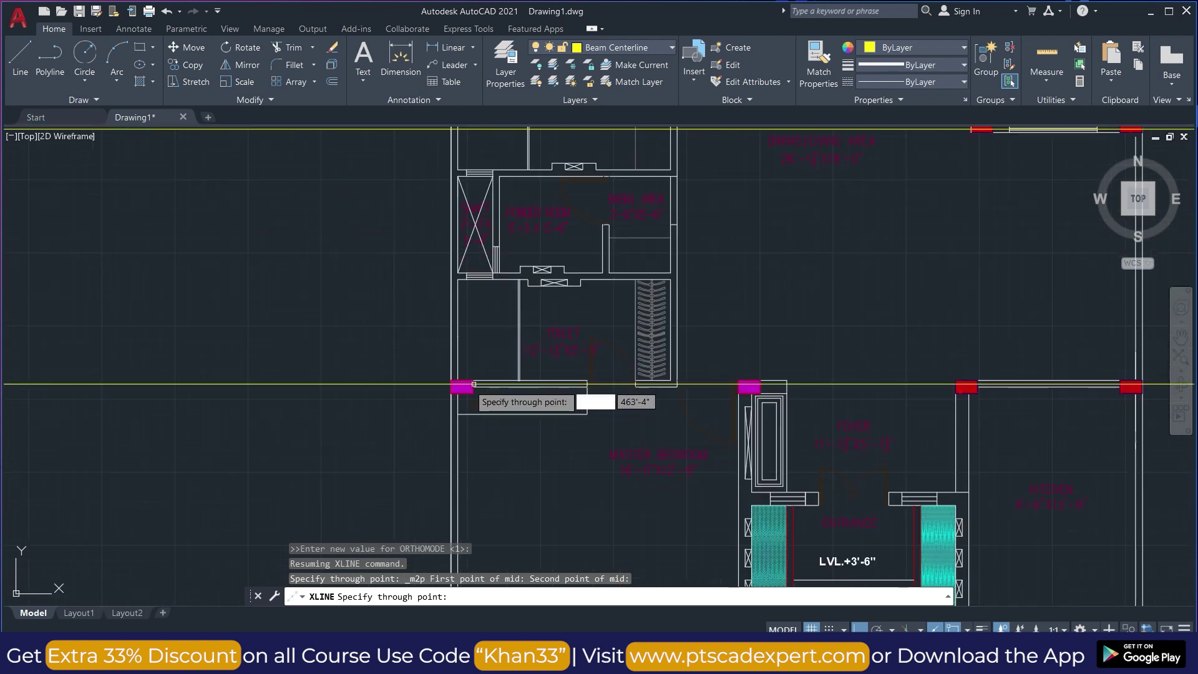
{"action": "right_click", "coordinate": [585, 339], "text": "shift"}
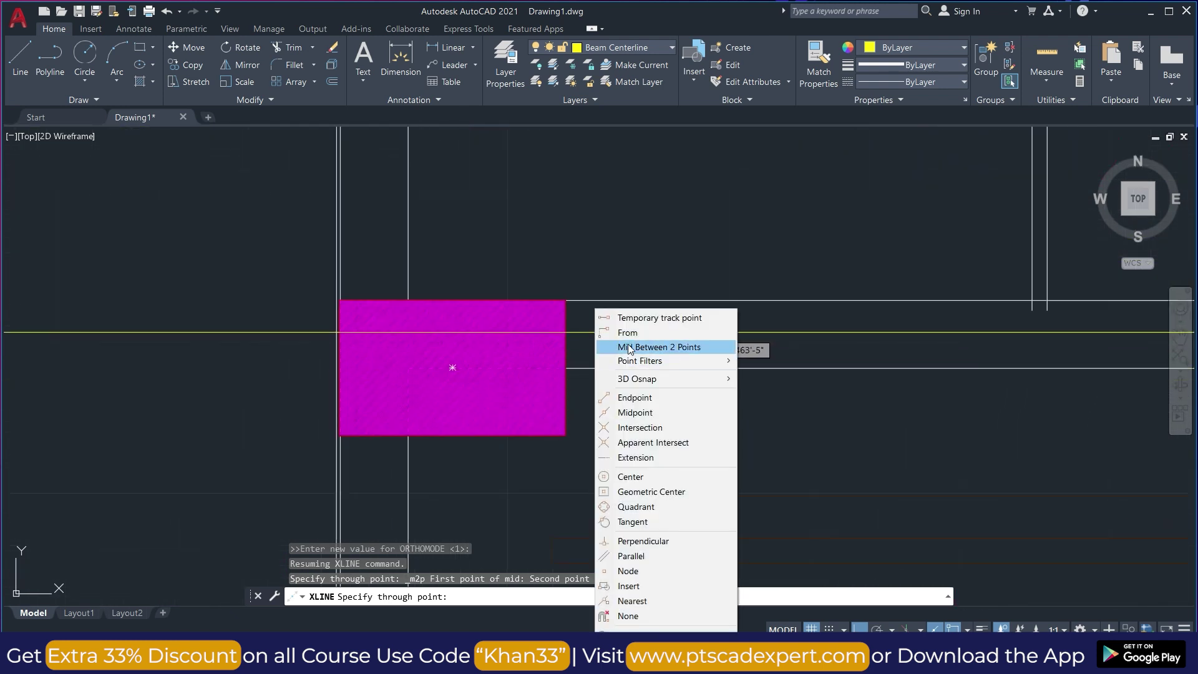
{"action": "left_click", "coordinate": [624, 347]}
{"action": "left_click", "coordinate": [565, 300]}
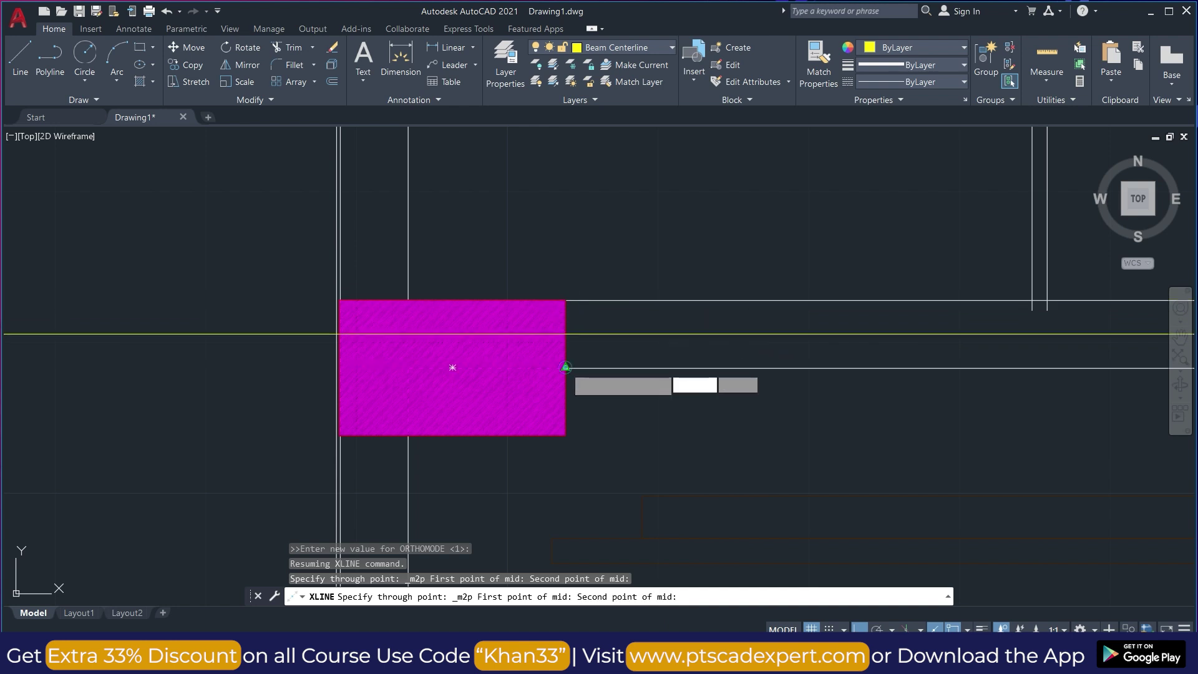
{"action": "left_click", "coordinate": [565, 367]}
- Add a horizontal construction line through the centre of the red column at the staircase's upper-left corner
{"action": "scroll", "coordinate": [426, 285], "scroll_direction": "down", "scroll_amount": 6}
{"action": "scroll", "coordinate": [392, 236], "scroll_direction": "down", "scroll_amount": 2}
{"action": "scroll", "coordinate": [396, 256], "scroll_direction": "down", "scroll_amount": 3}
{"action": "scroll", "coordinate": [439, 477], "scroll_direction": "up", "scroll_amount": 6}
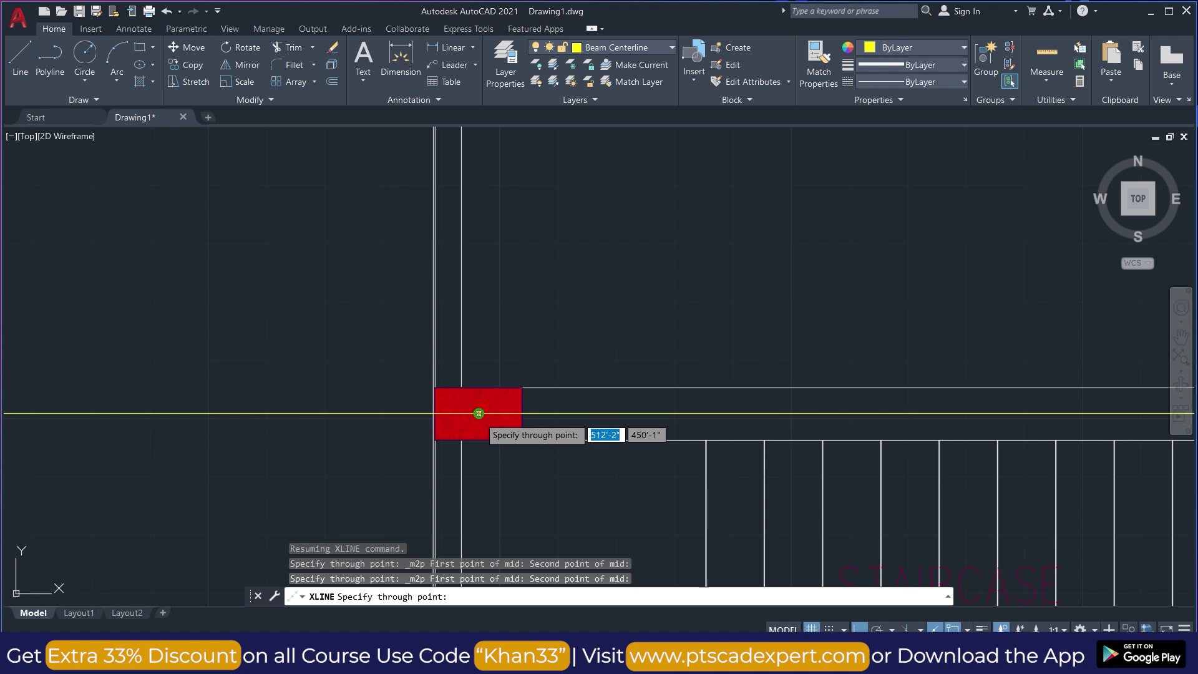
{"action": "left_click", "coordinate": [479, 413]}
- Add a horizontal construction line through the centre of the red column at the staircase's lower-left corner and end the horizontal set
{"action": "scroll", "coordinate": [824, 405], "scroll_direction": "down", "scroll_amount": 4}
{"action": "scroll", "coordinate": [496, 482], "scroll_direction": "up", "scroll_amount": 5}
{"action": "scroll", "coordinate": [430, 417], "scroll_direction": "up", "scroll_amount": 6}
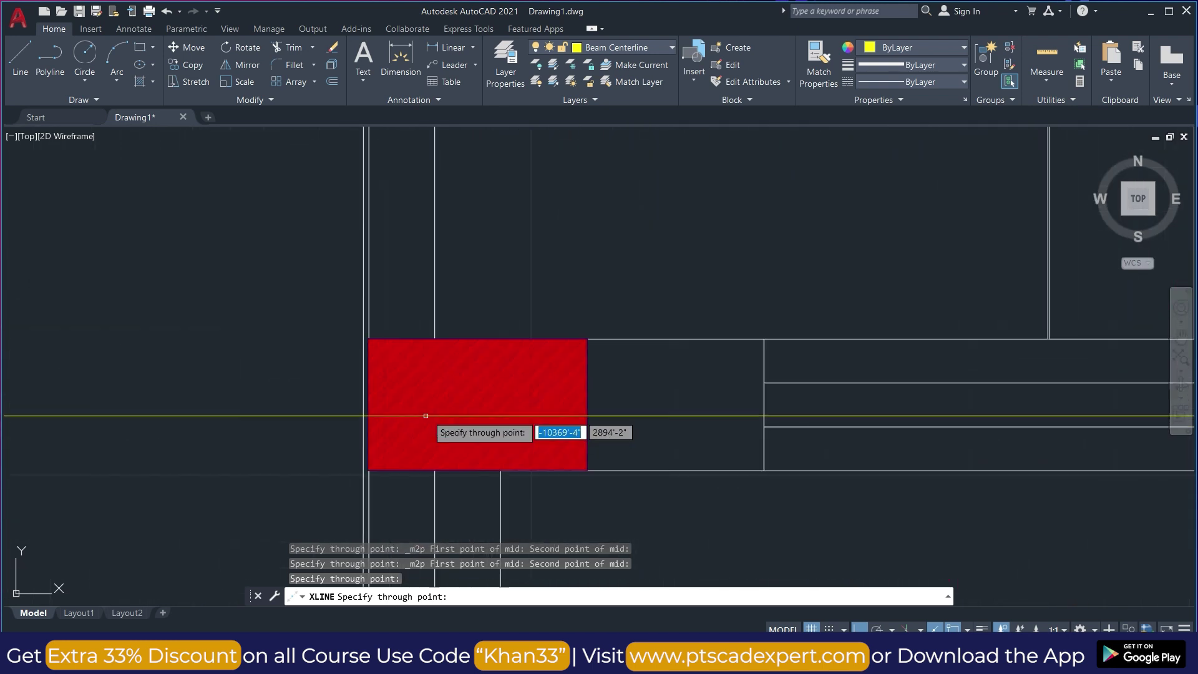
{"action": "left_click", "coordinate": [477, 406]}
{"action": "scroll", "coordinate": [481, 436], "scroll_direction": "down", "scroll_amount": 8}
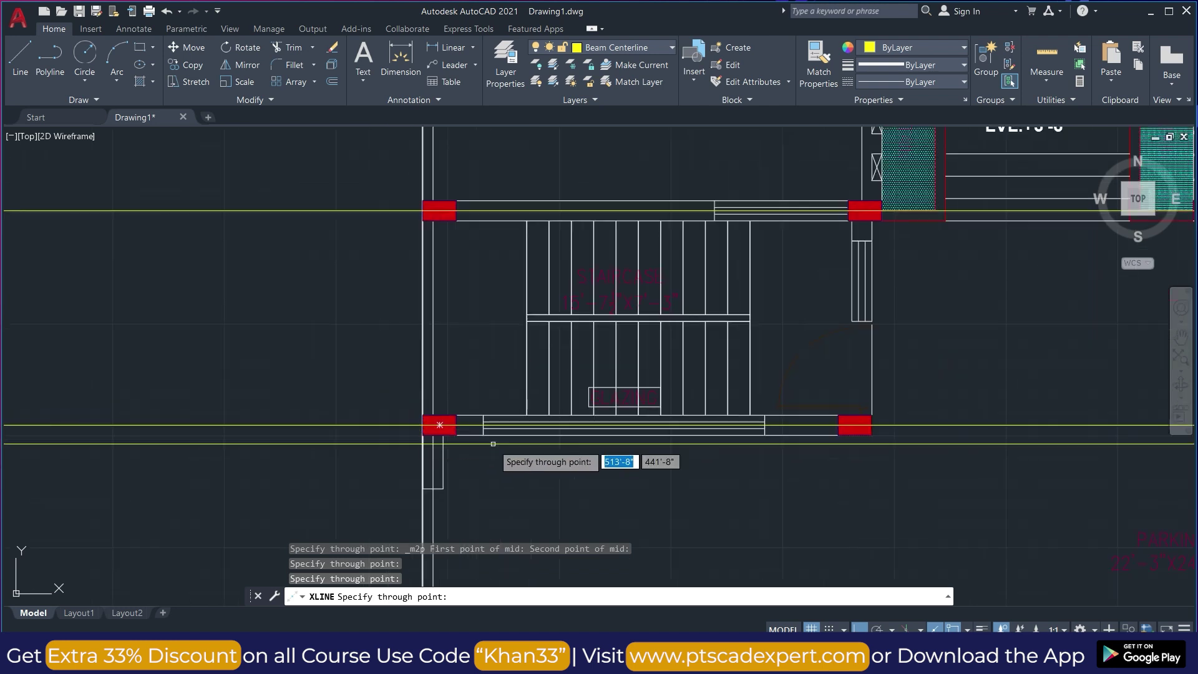
{"action": "scroll", "coordinate": [552, 447], "scroll_direction": "down", "scroll_amount": 3}
{"action": "scroll", "coordinate": [481, 459], "scroll_direction": "up", "scroll_amount": 6}
{"action": "scroll", "coordinate": [677, 445], "scroll_direction": "down", "scroll_amount": 10}
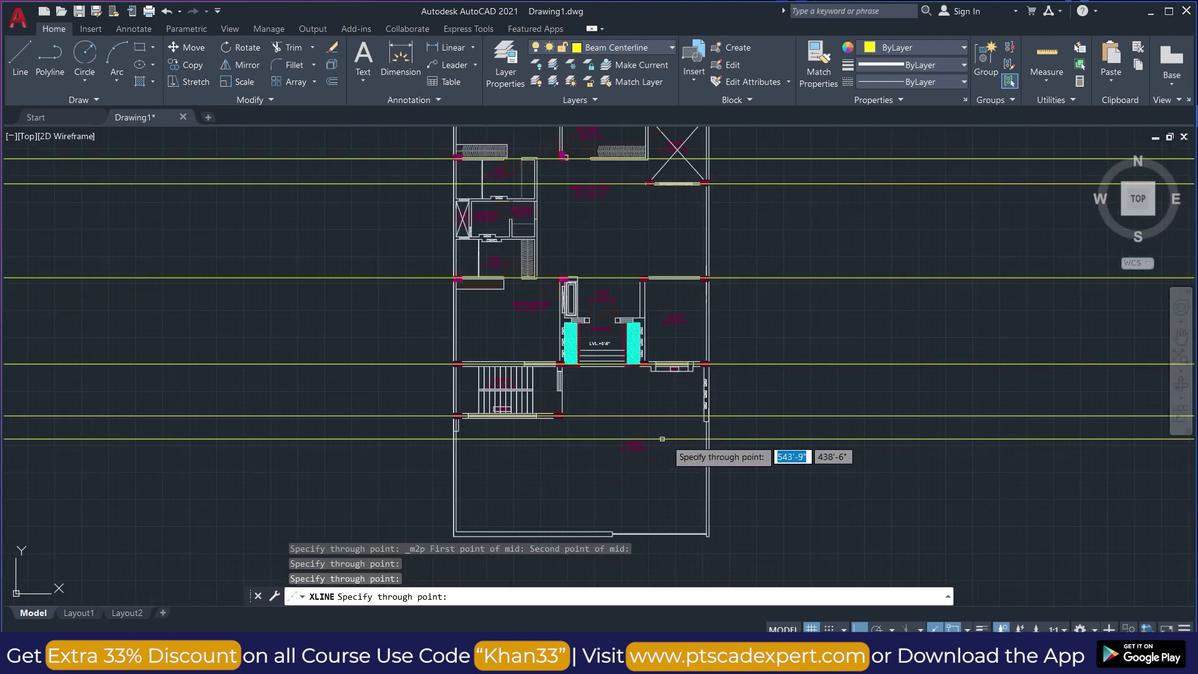
{"action": "scroll", "coordinate": [657, 287], "scroll_direction": "up", "scroll_amount": 3}
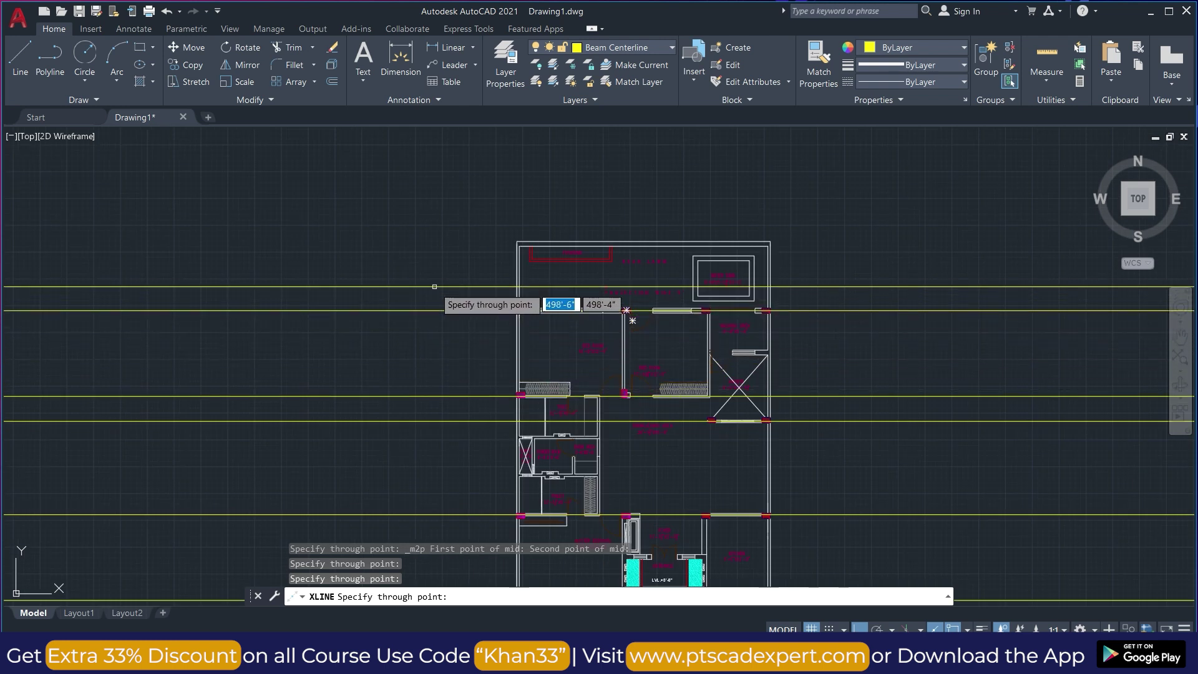
{"action": "key", "text": "Escape"}
{"action": "key", "text": "Return"}
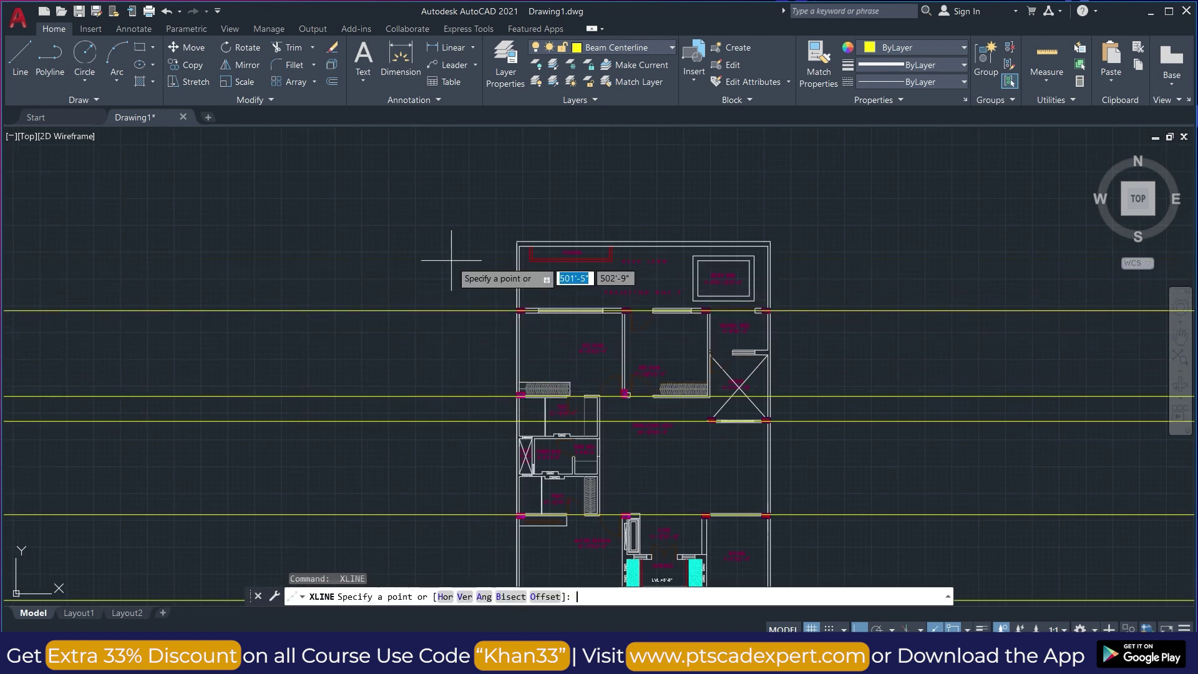
{"action": "left_click", "coordinate": [465, 597]}
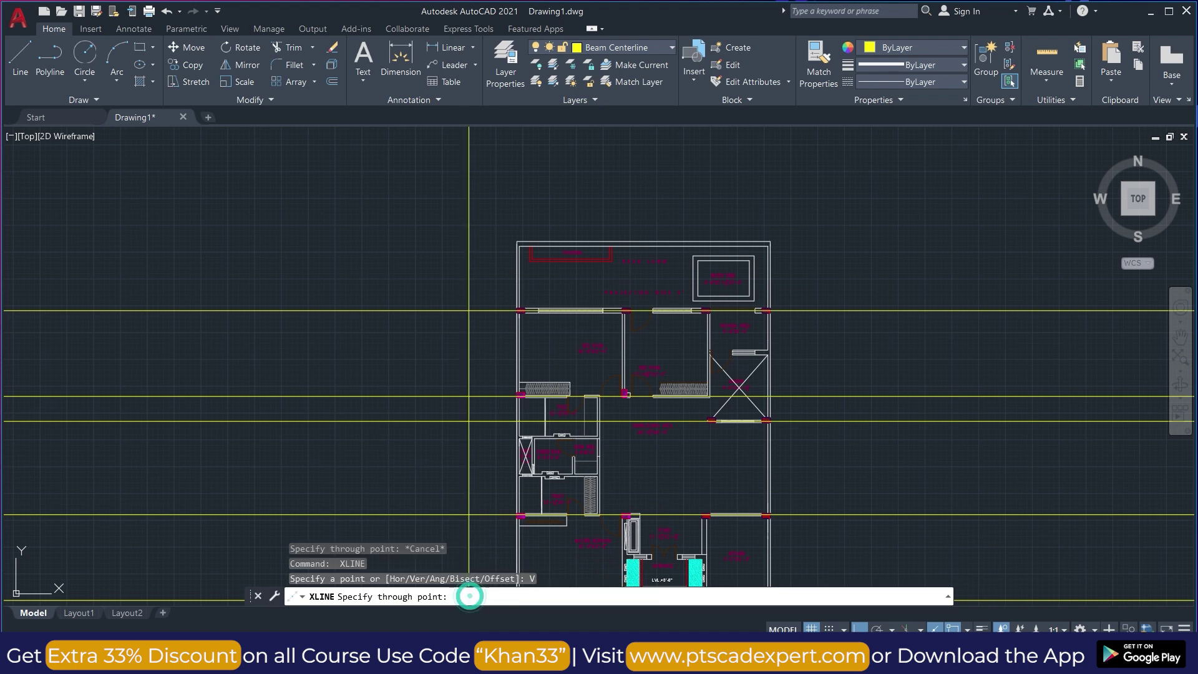
{"action": "key", "text": "Escape"}
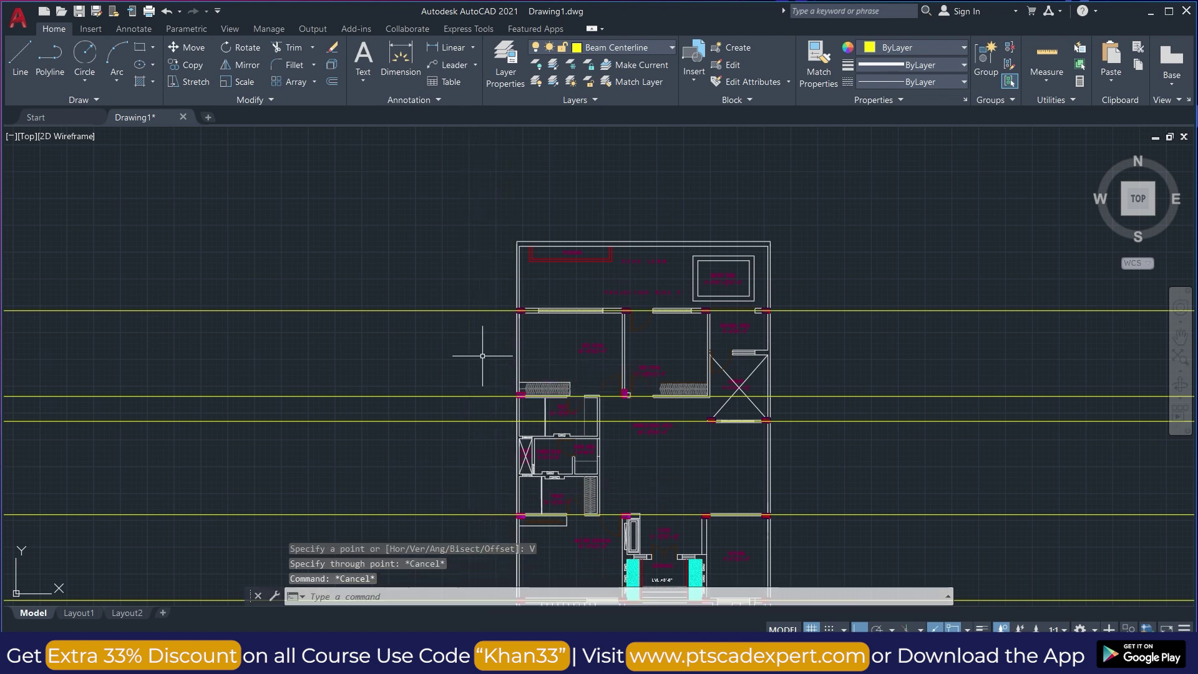
- Start XLINE with the Ver option and place a vertical construction line midway between the left outer wall's faces at the upper-left red column
{"action": "type", "text": "xl"}
{"action": "key", "text": "Return"}
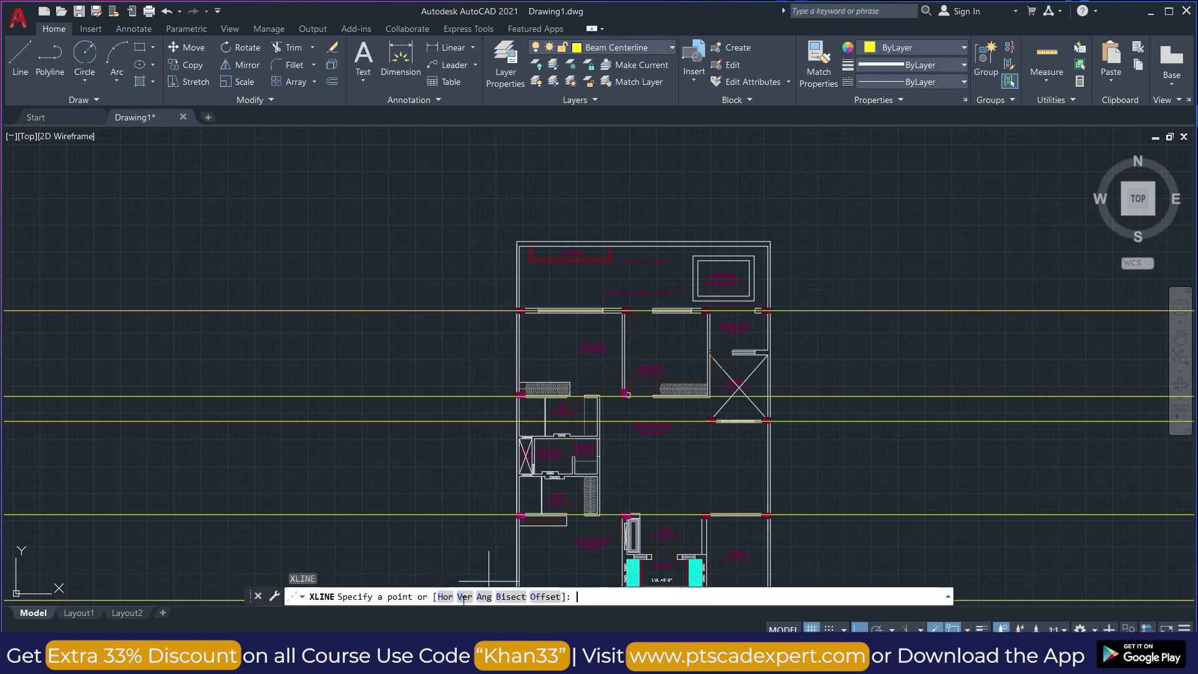
{"action": "left_click", "coordinate": [463, 597]}
{"action": "scroll", "coordinate": [521, 315], "scroll_direction": "up", "scroll_amount": 10}
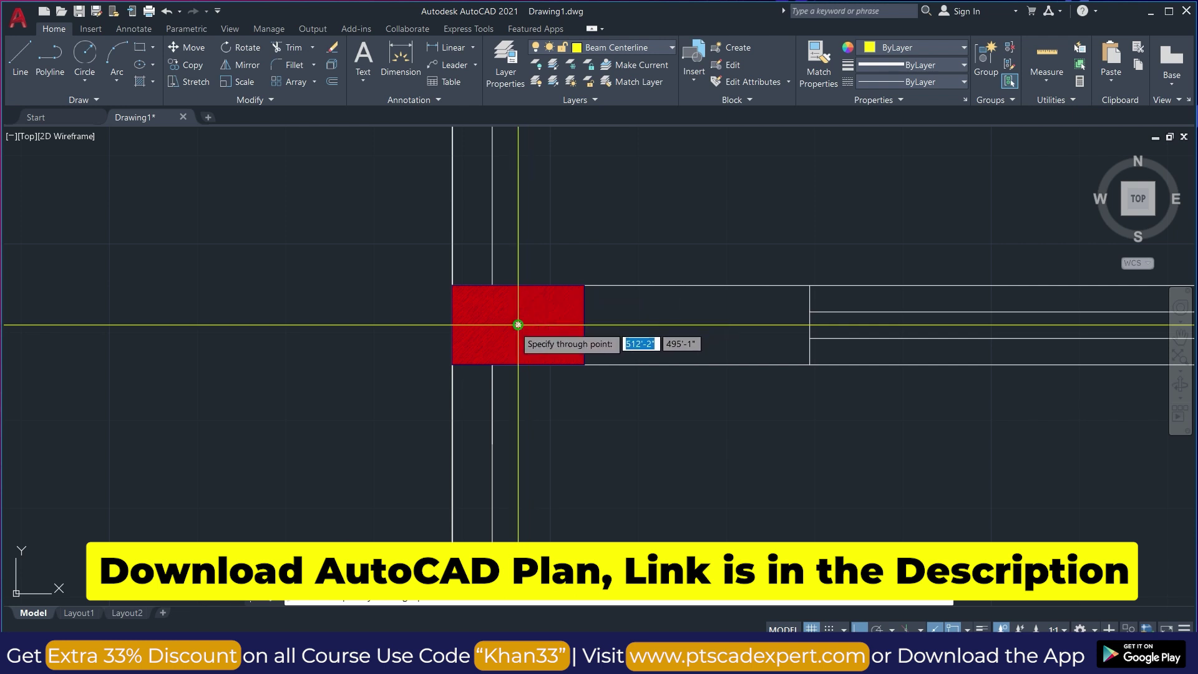
{"action": "right_click", "coordinate": [471, 377], "text": "shift"}
{"action": "left_click", "coordinate": [548, 81]}
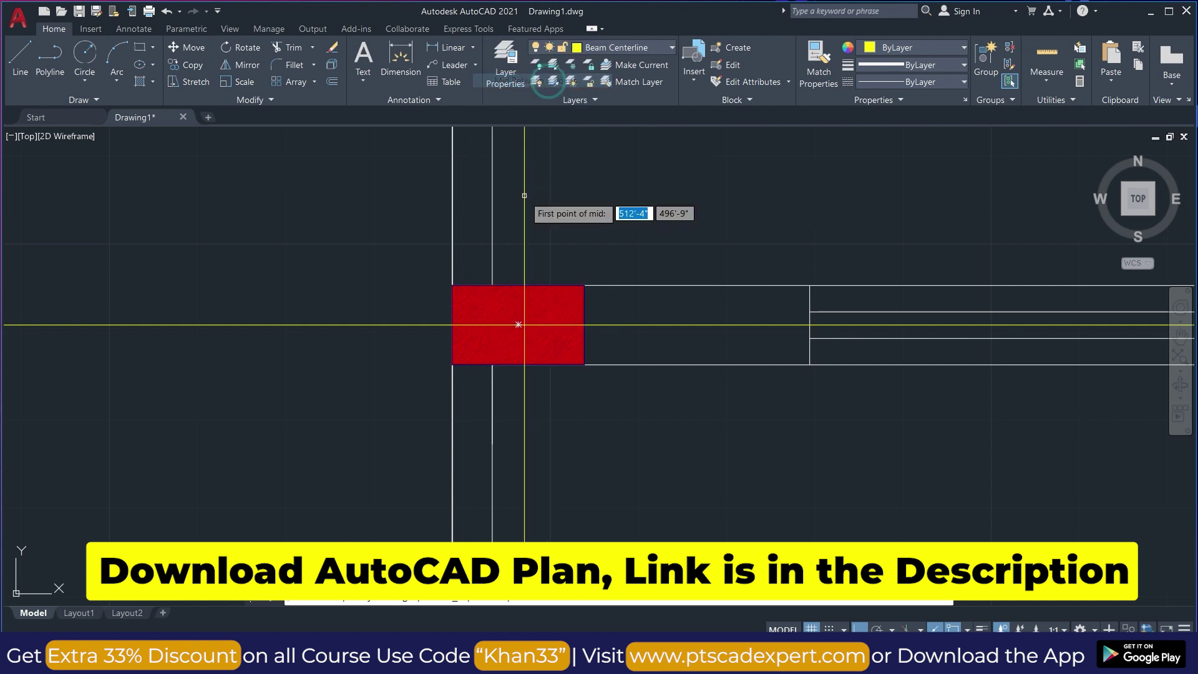
{"action": "scroll", "coordinate": [452, 193], "scroll_direction": "up", "scroll_amount": 5}
{"action": "left_click", "coordinate": [359, 256]}
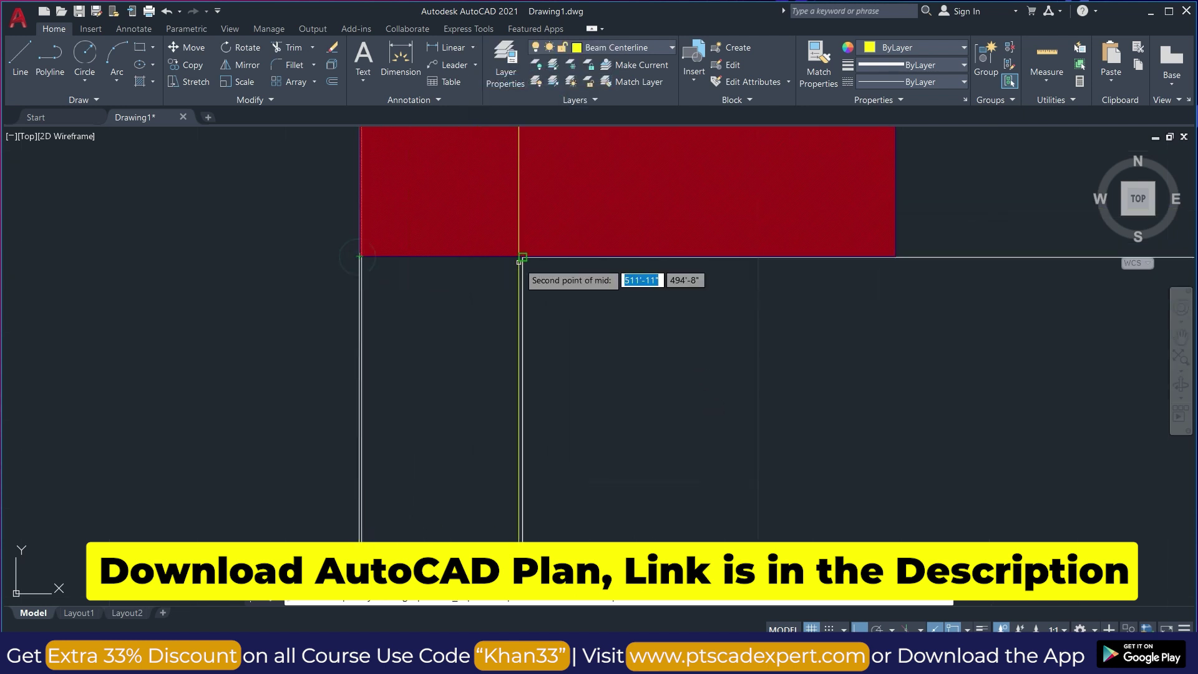
{"action": "left_click", "coordinate": [522, 257]}
- Add a vertical construction line midway between the faces of the wall dividing the two upper bedrooms, at its red column
{"action": "scroll", "coordinate": [375, 272], "scroll_direction": "down", "scroll_amount": 4}
{"action": "scroll", "coordinate": [381, 275], "scroll_direction": "down", "scroll_amount": 5}
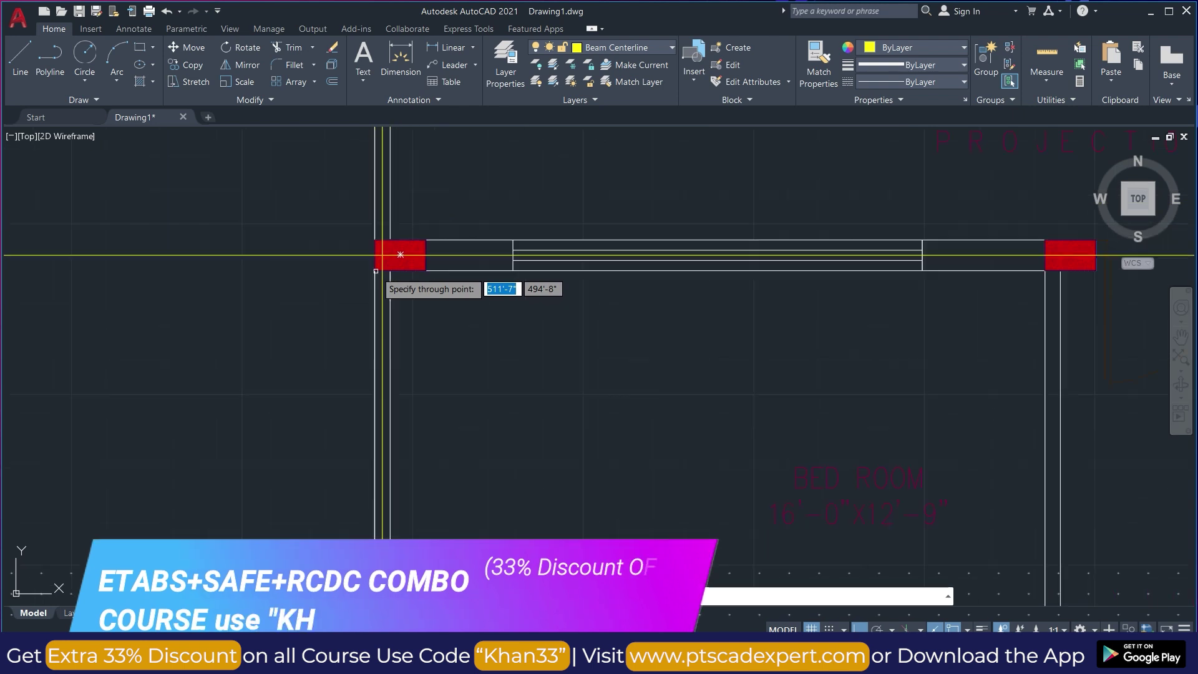
{"action": "scroll", "coordinate": [461, 281], "scroll_direction": "up", "scroll_amount": 5}
{"action": "scroll", "coordinate": [461, 281], "scroll_direction": "up", "scroll_amount": 6}
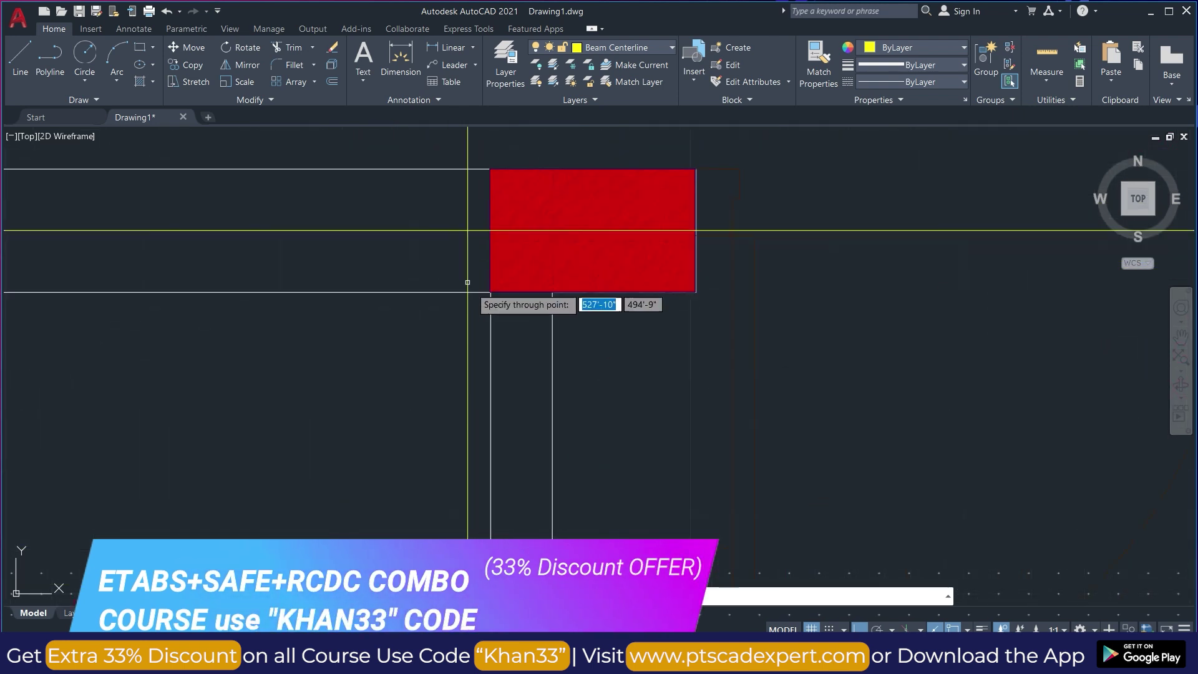
{"action": "right_click", "coordinate": [513, 324], "text": "shift"}
{"action": "left_click", "coordinate": [537, 348]}
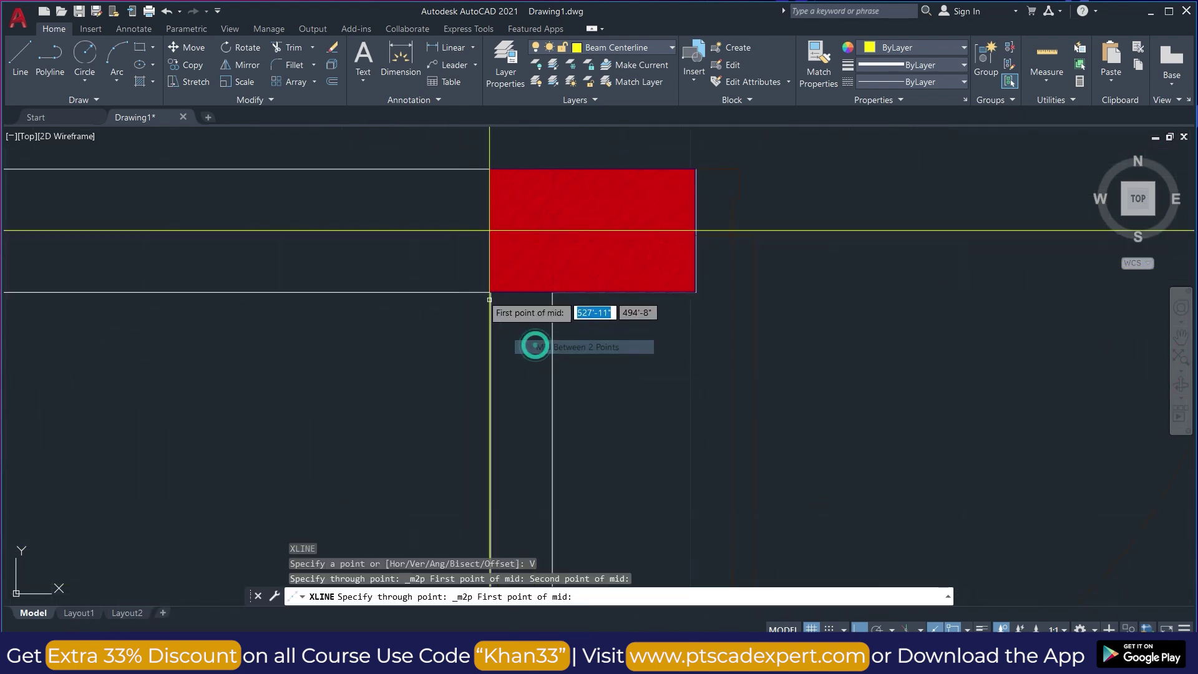
{"action": "left_click", "coordinate": [552, 291]}
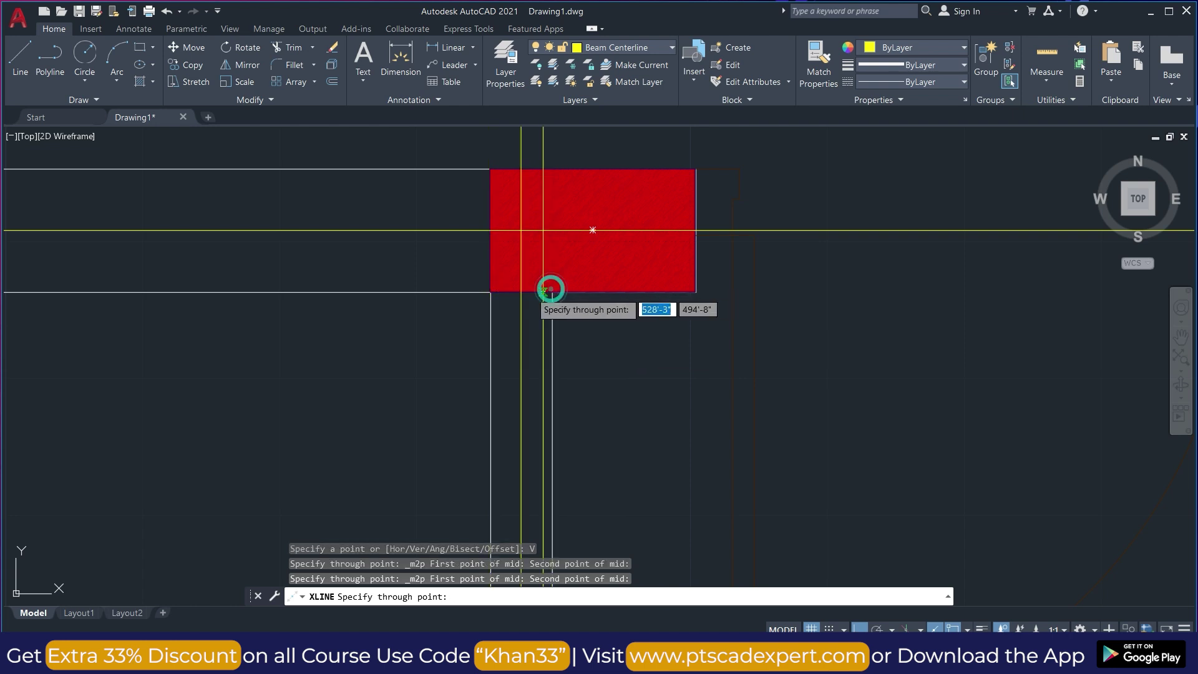
- Add a vertical construction line midway between the faces of the wall separating the right bedroom from the washing area
{"action": "scroll", "coordinate": [549, 290], "scroll_direction": "down", "scroll_amount": 12}
{"action": "scroll", "coordinate": [614, 294], "scroll_direction": "up", "scroll_amount": 8}
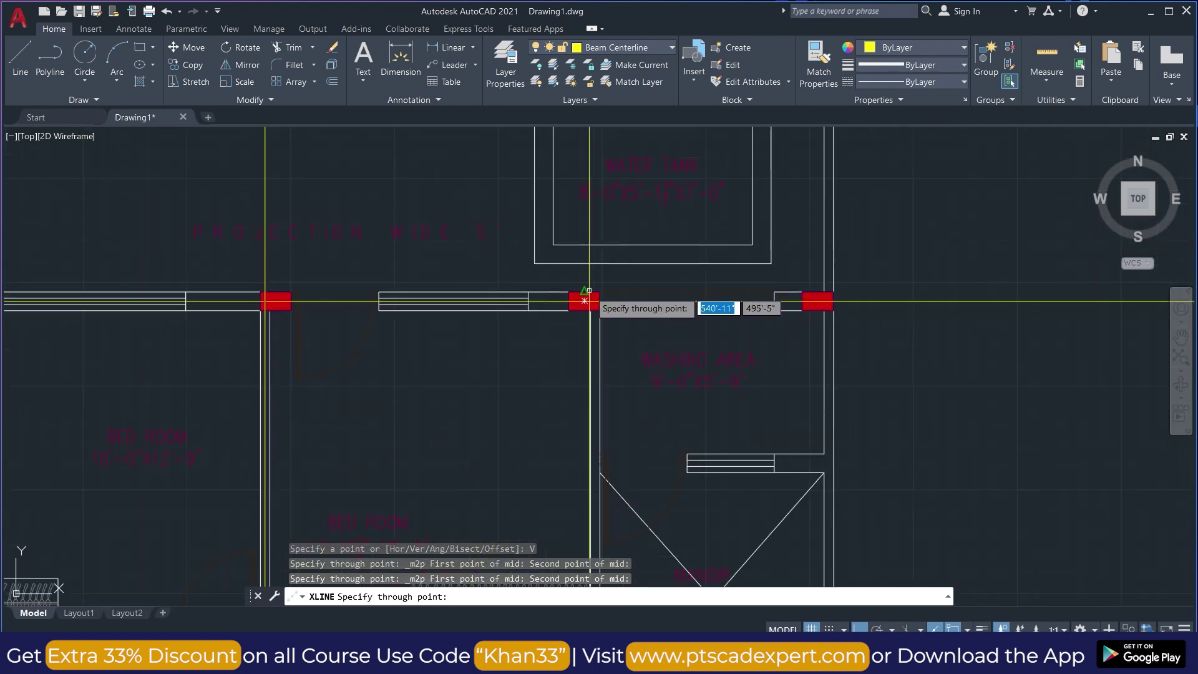
{"action": "right_click", "coordinate": [598, 353], "text": "shift"}
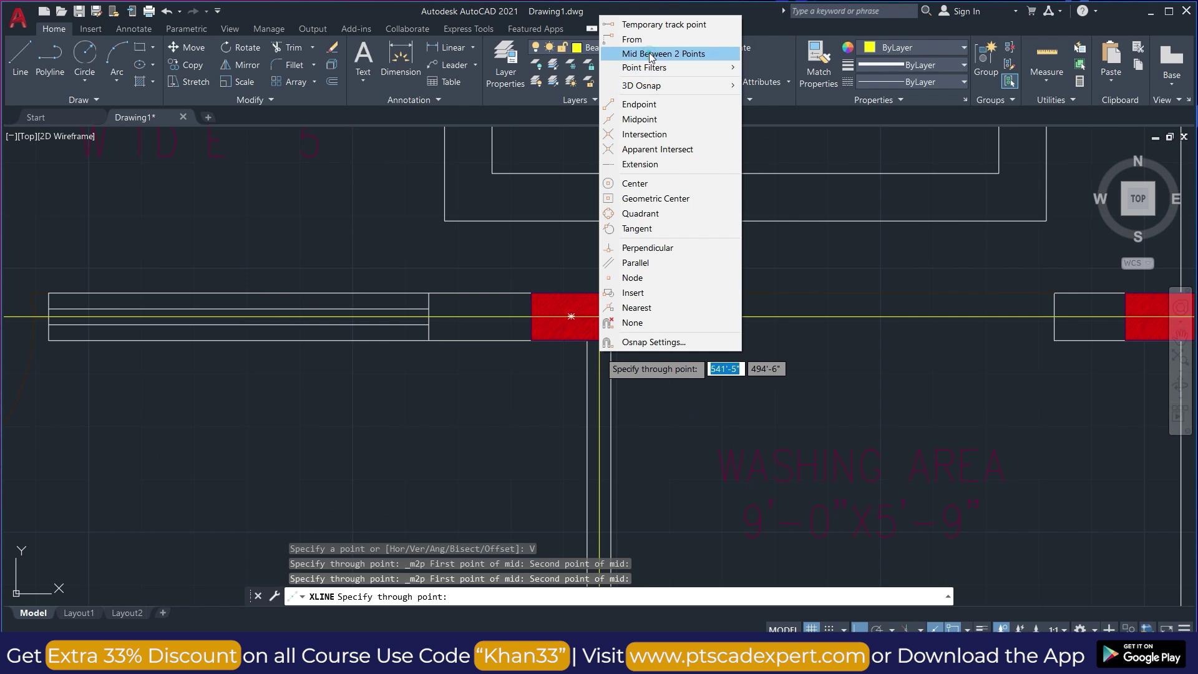
{"action": "left_click", "coordinate": [649, 55]}
{"action": "scroll", "coordinate": [579, 338], "scroll_direction": "up", "scroll_amount": 4}
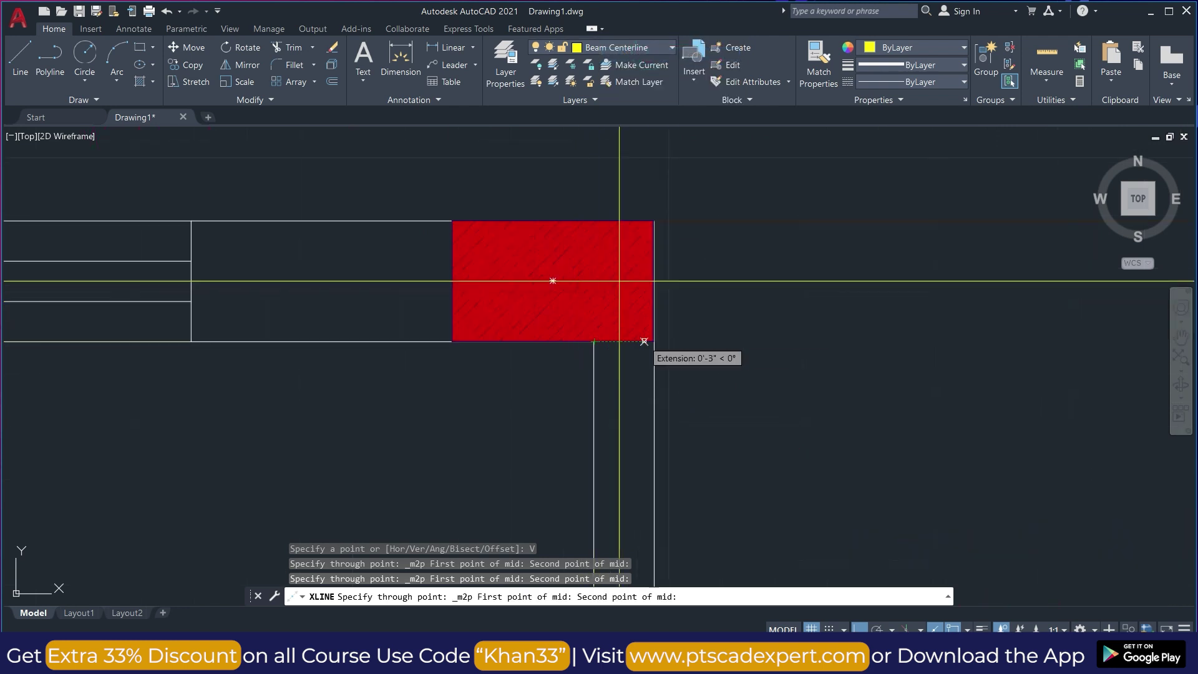
{"action": "left_click", "coordinate": [653, 341]}
- Add a vertical construction line midway between the right outer wall's faces at the red column beside the washing area
{"action": "scroll", "coordinate": [552, 262], "scroll_direction": "down", "scroll_amount": 8}
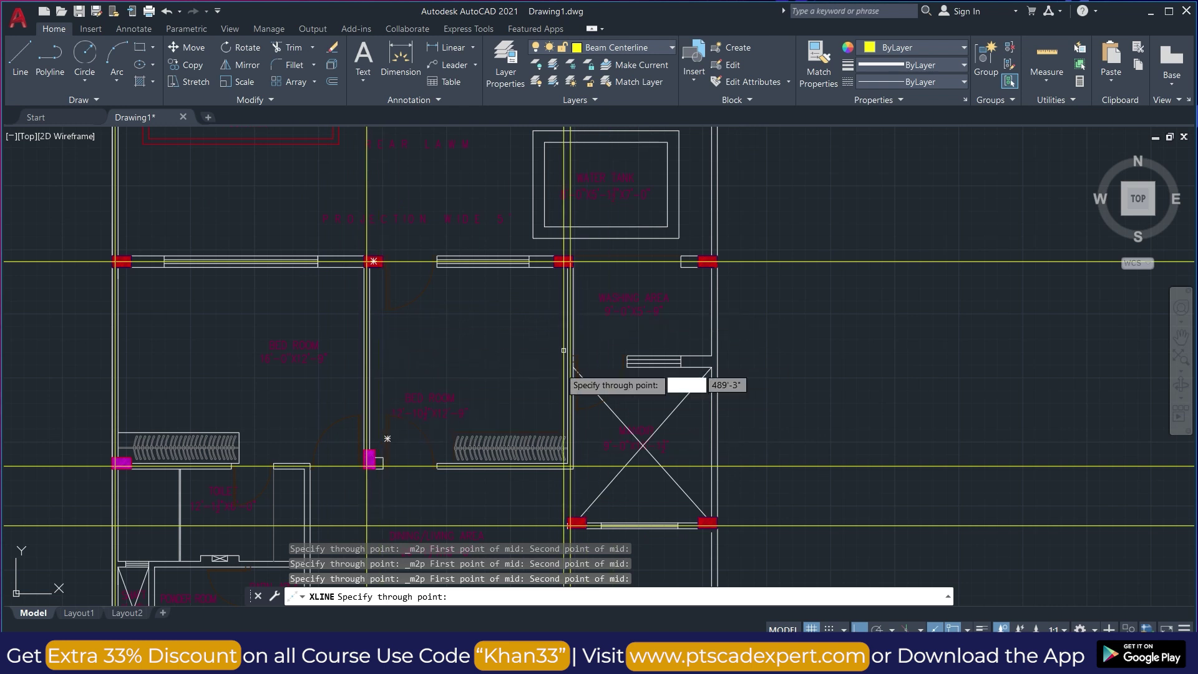
{"action": "scroll", "coordinate": [730, 262], "scroll_direction": "up", "scroll_amount": 2}
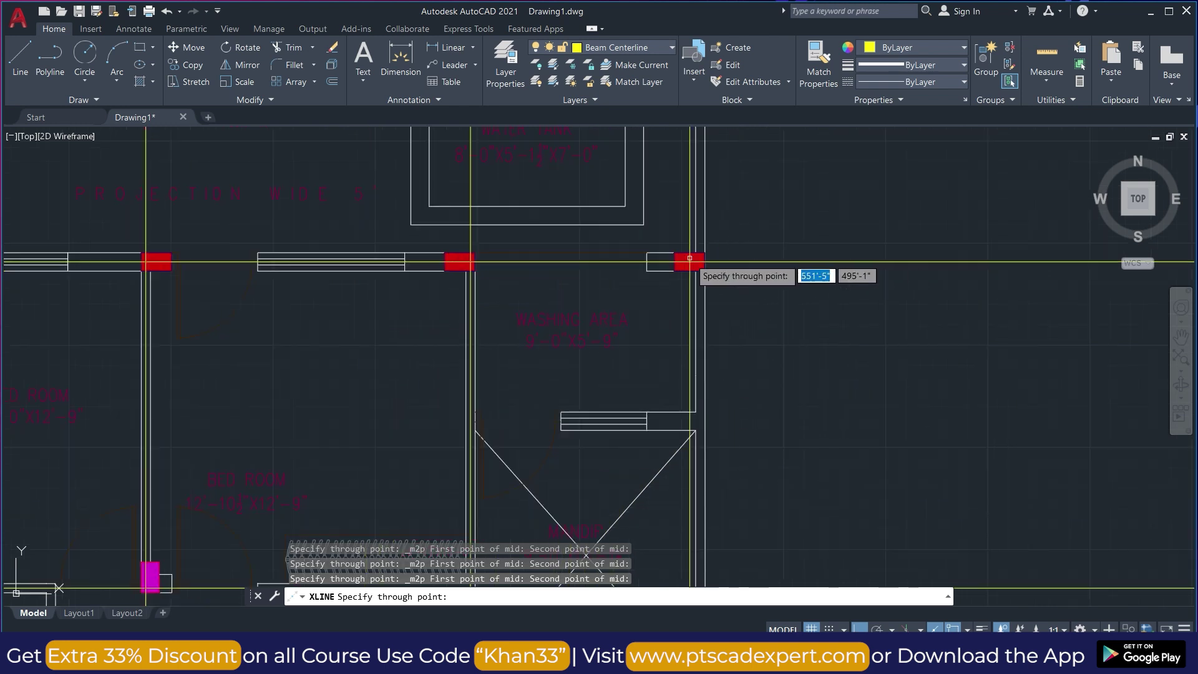
{"action": "scroll", "coordinate": [699, 272], "scroll_direction": "up", "scroll_amount": 6}
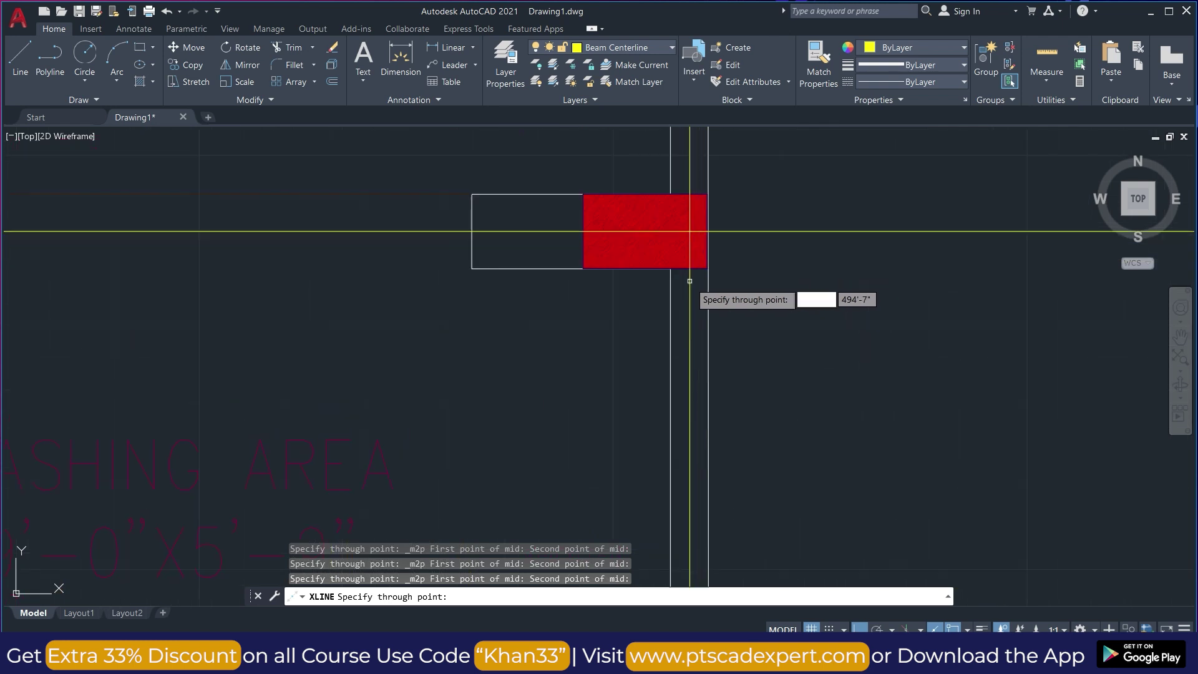
{"action": "right_click", "coordinate": [683, 286], "text": "shift"}
{"action": "left_click", "coordinate": [717, 325]}
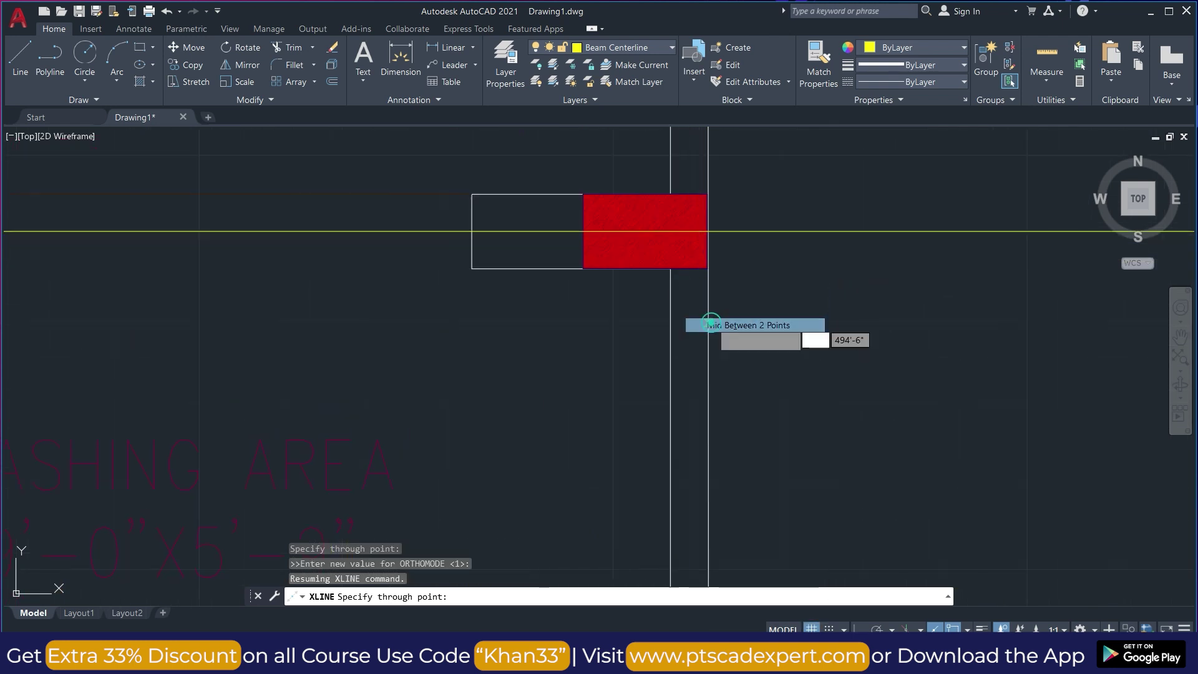
{"action": "left_click", "coordinate": [708, 262]}
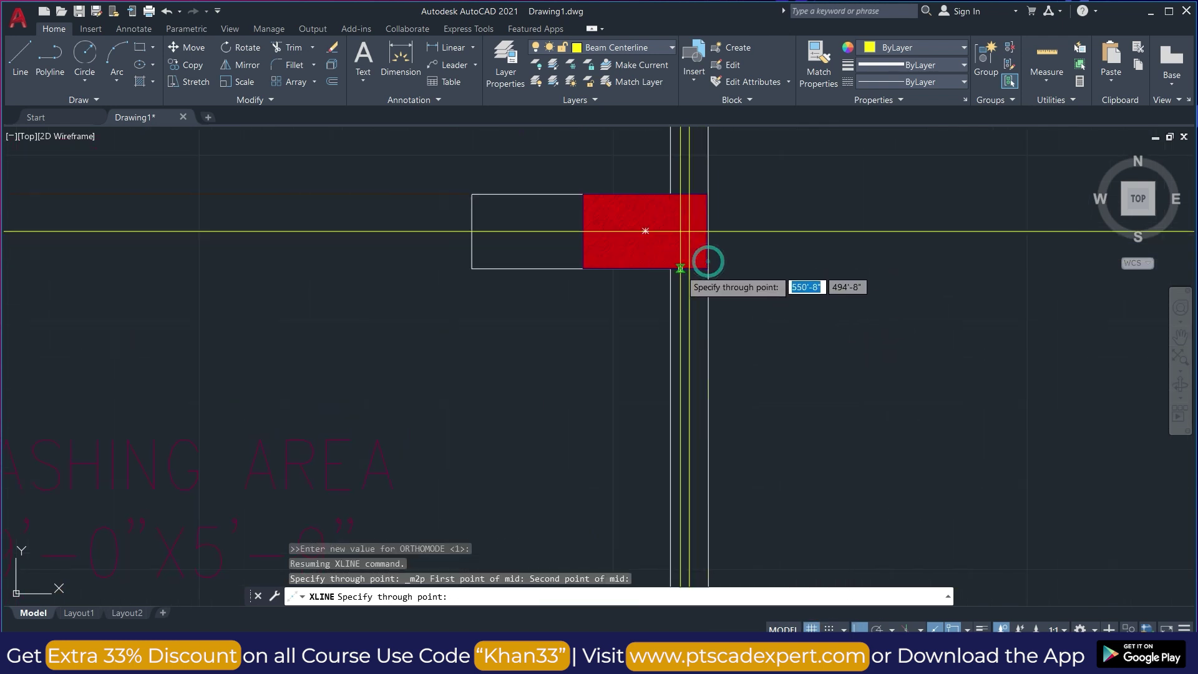
{"action": "scroll", "coordinate": [717, 250], "scroll_direction": "down", "scroll_amount": 6}
{"action": "scroll", "coordinate": [621, 335], "scroll_direction": "down", "scroll_amount": 2}
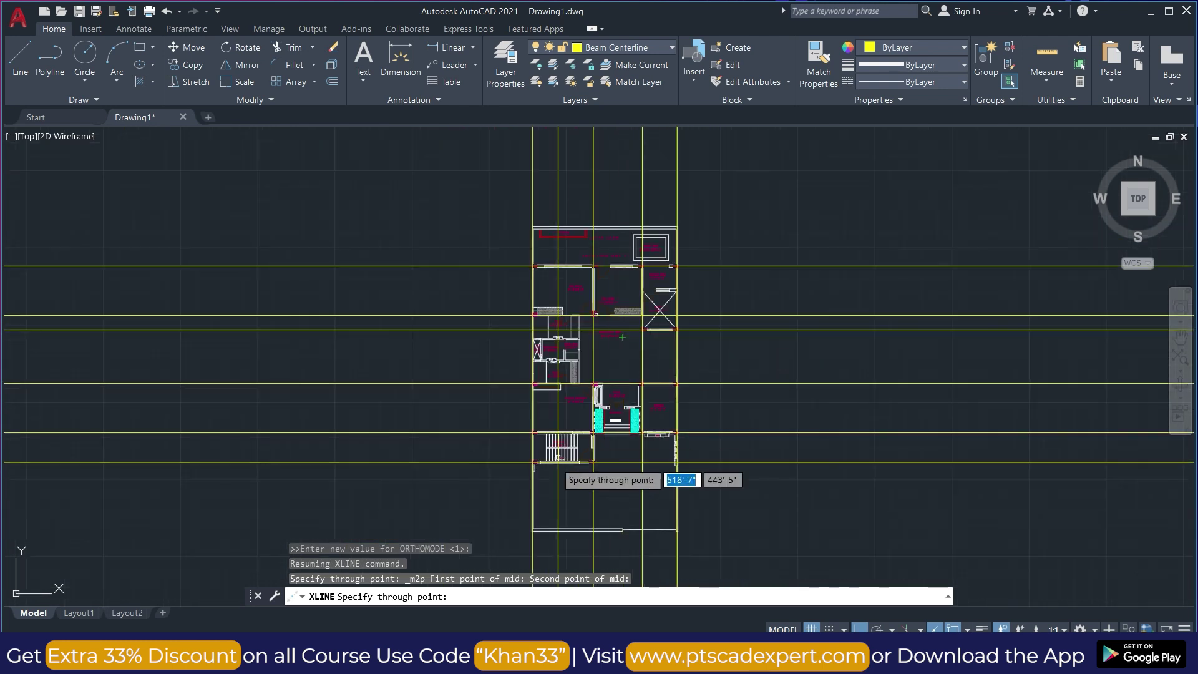
{"action": "scroll", "coordinate": [554, 455], "scroll_direction": "up", "scroll_amount": 6}
{"action": "scroll", "coordinate": [703, 422], "scroll_direction": "down", "scroll_amount": 2}
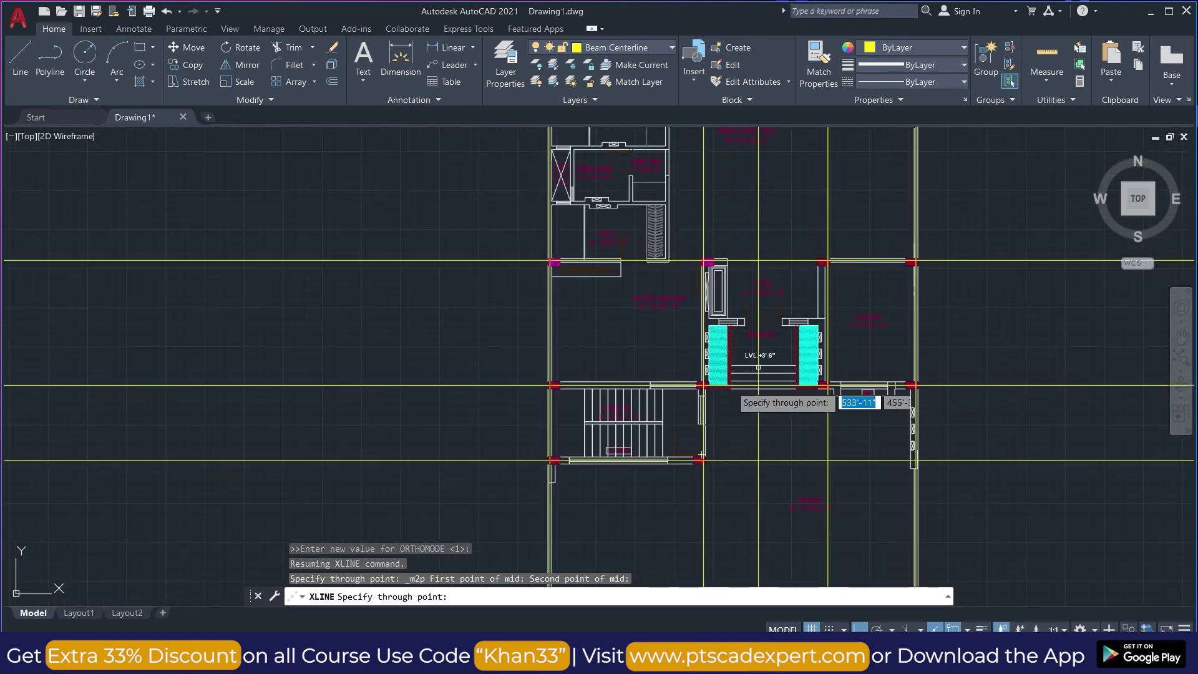
- Examine the horizontal and vertical centerlines against the plan's columns and walls, and end the construction line command
{"action": "scroll", "coordinate": [698, 398], "scroll_direction": "down", "scroll_amount": 2}
{"action": "scroll", "coordinate": [661, 275], "scroll_direction": "down", "scroll_amount": 3}
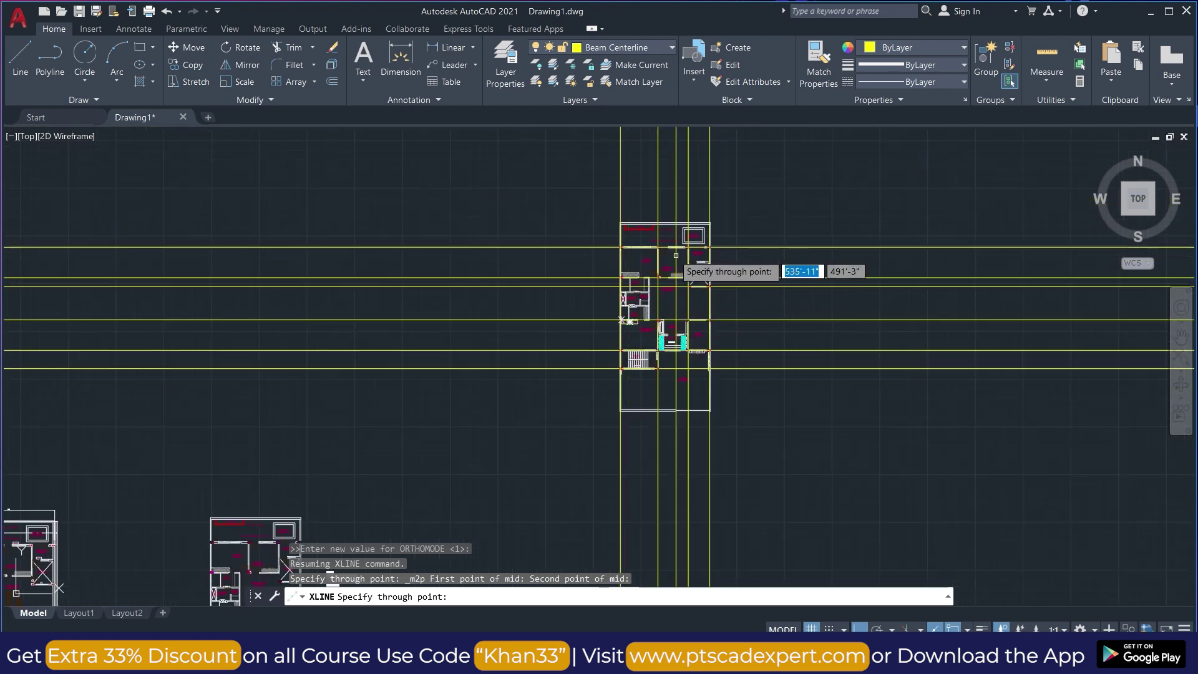
{"action": "scroll", "coordinate": [614, 253], "scroll_direction": "up", "scroll_amount": 3}
{"action": "scroll", "coordinate": [581, 242], "scroll_direction": "up", "scroll_amount": 3}
{"action": "scroll", "coordinate": [582, 242], "scroll_direction": "up", "scroll_amount": 2}
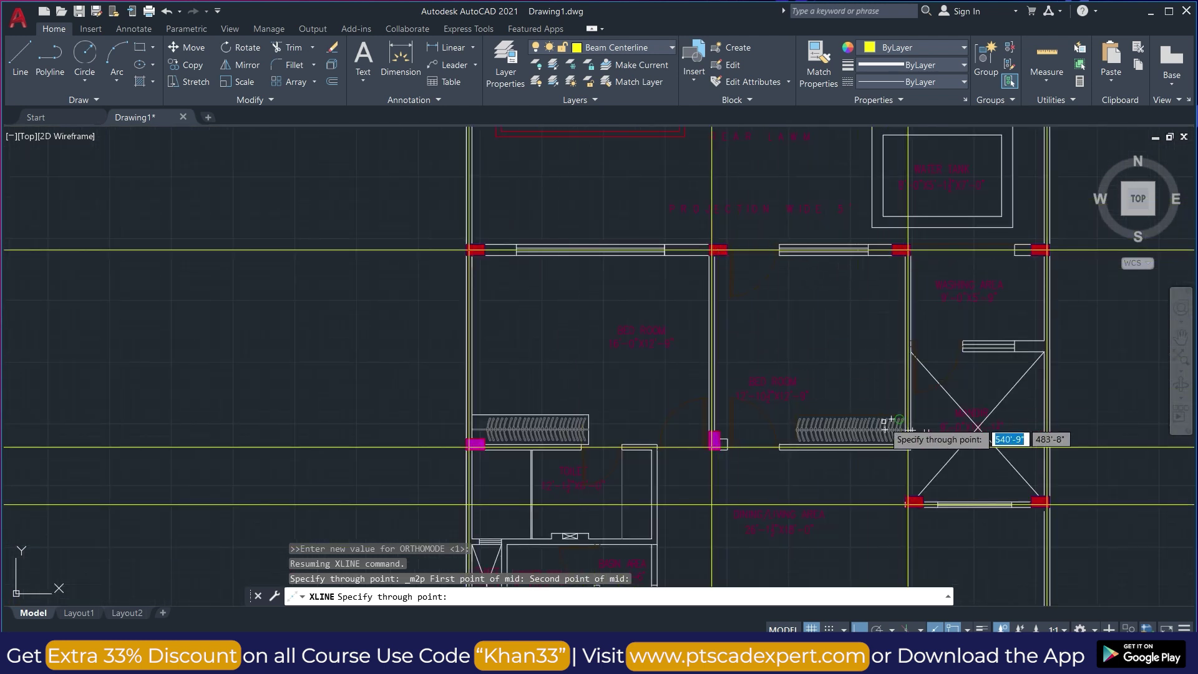
{"action": "scroll", "coordinate": [593, 328], "scroll_direction": "down", "scroll_amount": 2}
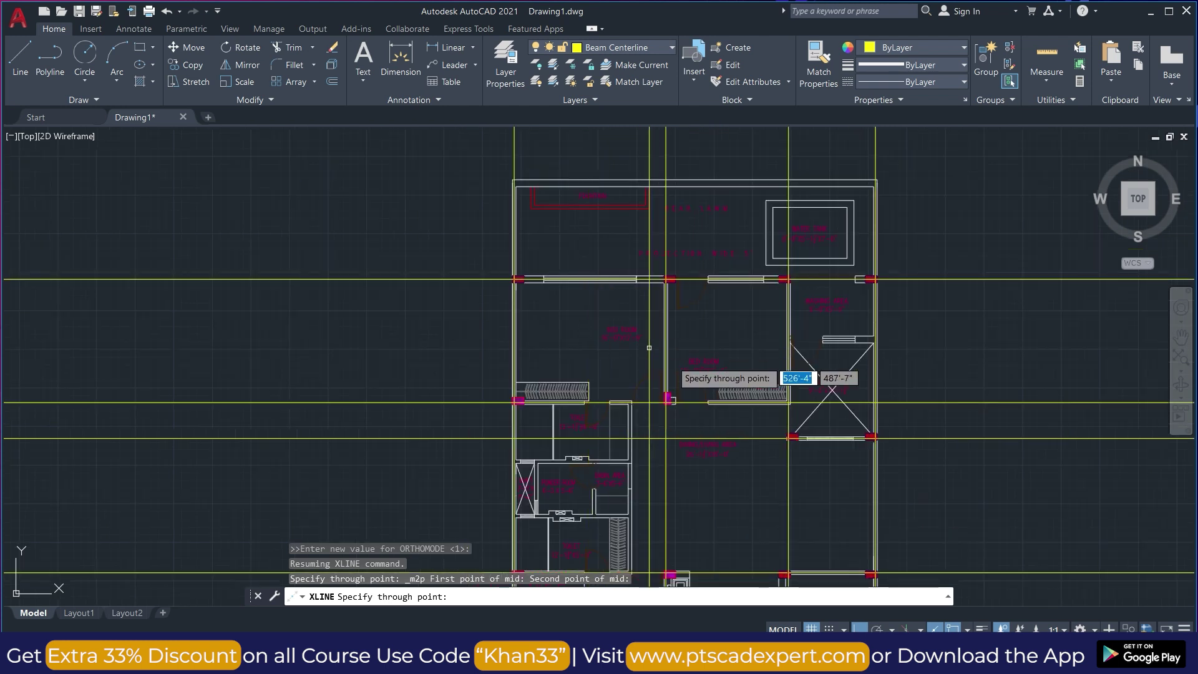
{"action": "scroll", "coordinate": [525, 373], "scroll_direction": "down", "scroll_amount": 2}
{"action": "scroll", "coordinate": [617, 441], "scroll_direction": "up", "scroll_amount": 4}
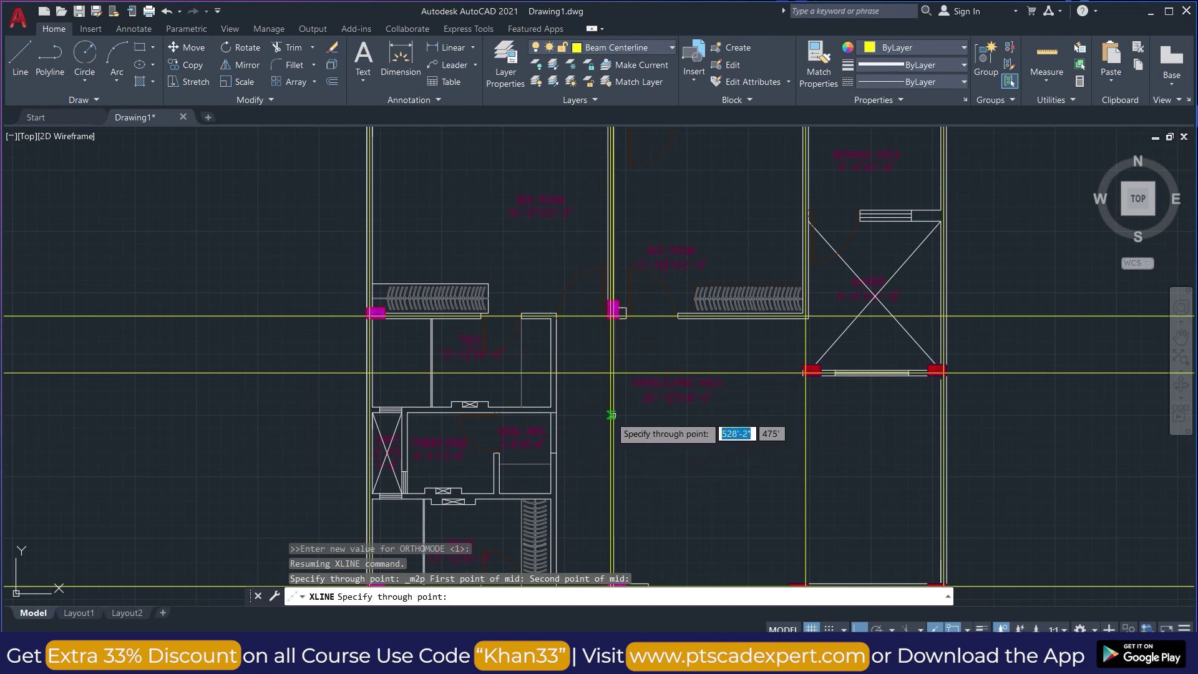
{"action": "scroll", "coordinate": [589, 410], "scroll_direction": "down", "scroll_amount": 3}
{"action": "key", "text": "Escape"}
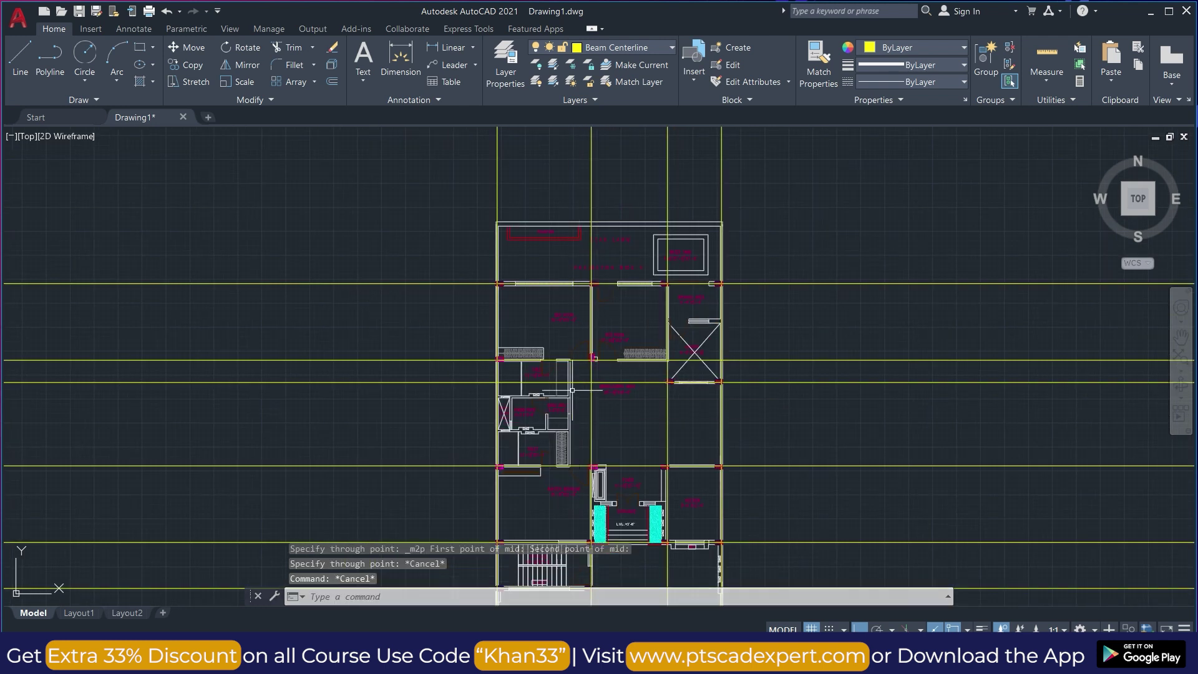
{"action": "scroll", "coordinate": [424, 300], "scroll_direction": "down", "scroll_amount": 2}
{"action": "scroll", "coordinate": [384, 238], "scroll_direction": "down", "scroll_amount": 2}
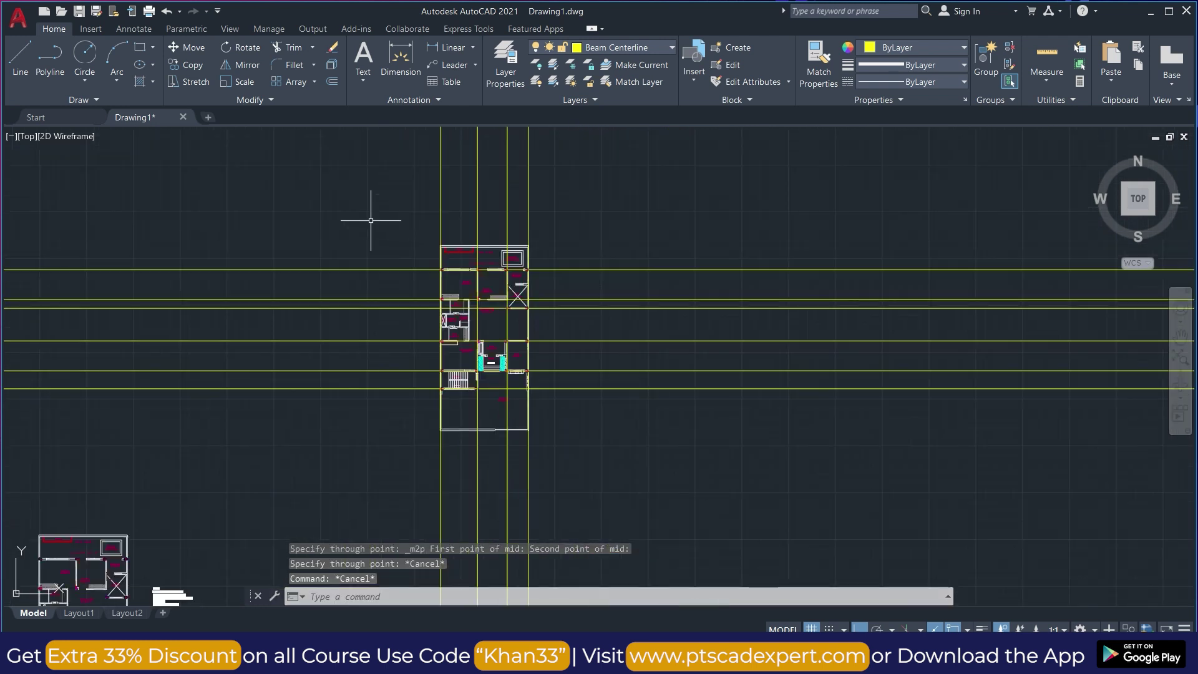
{"action": "left_click", "coordinate": [607, 450]}
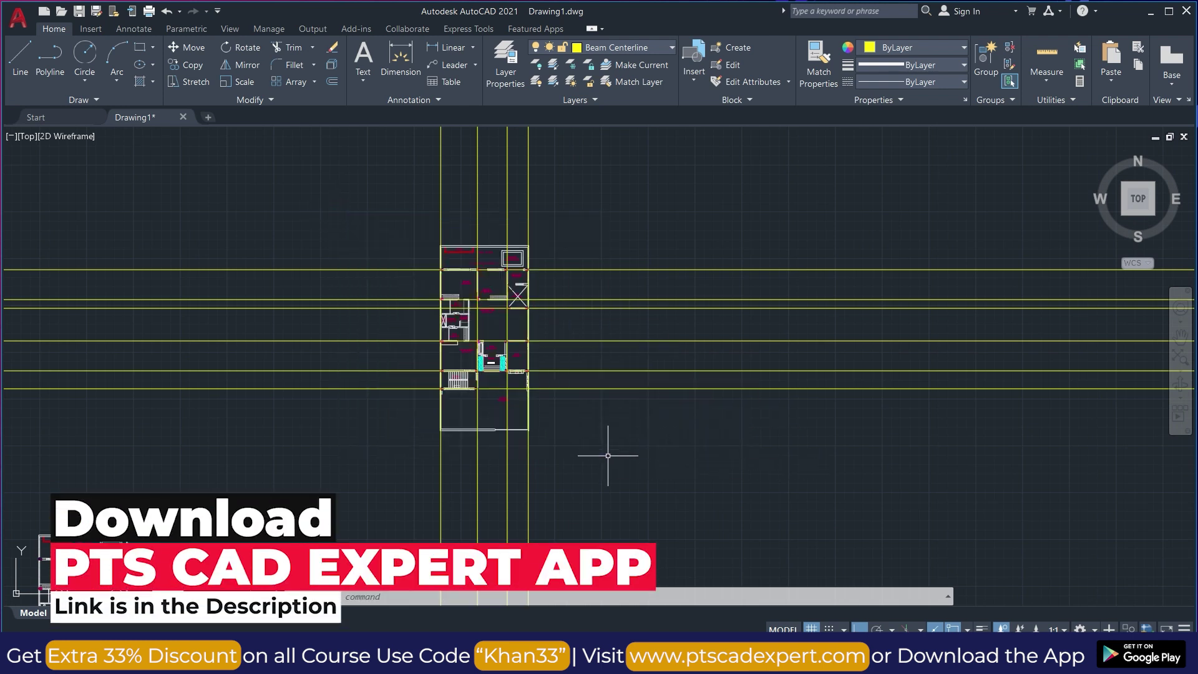
{"action": "left_click", "coordinate": [627, 466]}
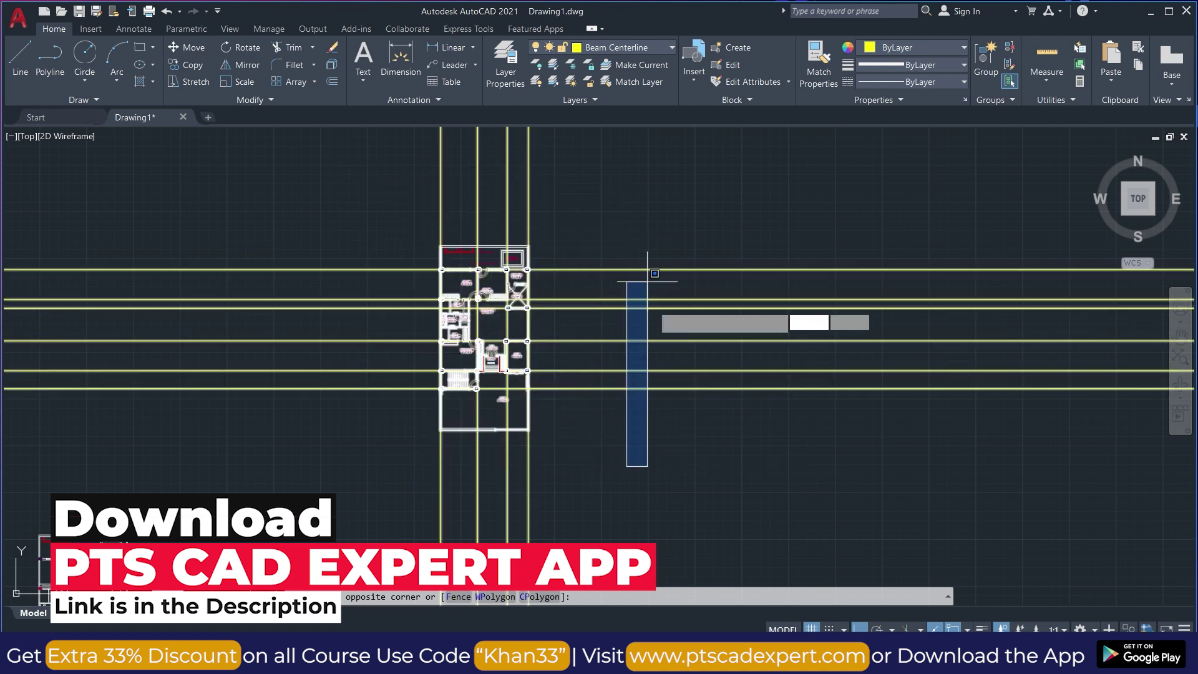
{"action": "key", "text": "Escape"}
{"action": "key", "text": "Escape"}
- Window-select the whole copied floor plan and start Trim with it as the cutting edges
{"action": "left_click", "coordinate": [353, 203]}
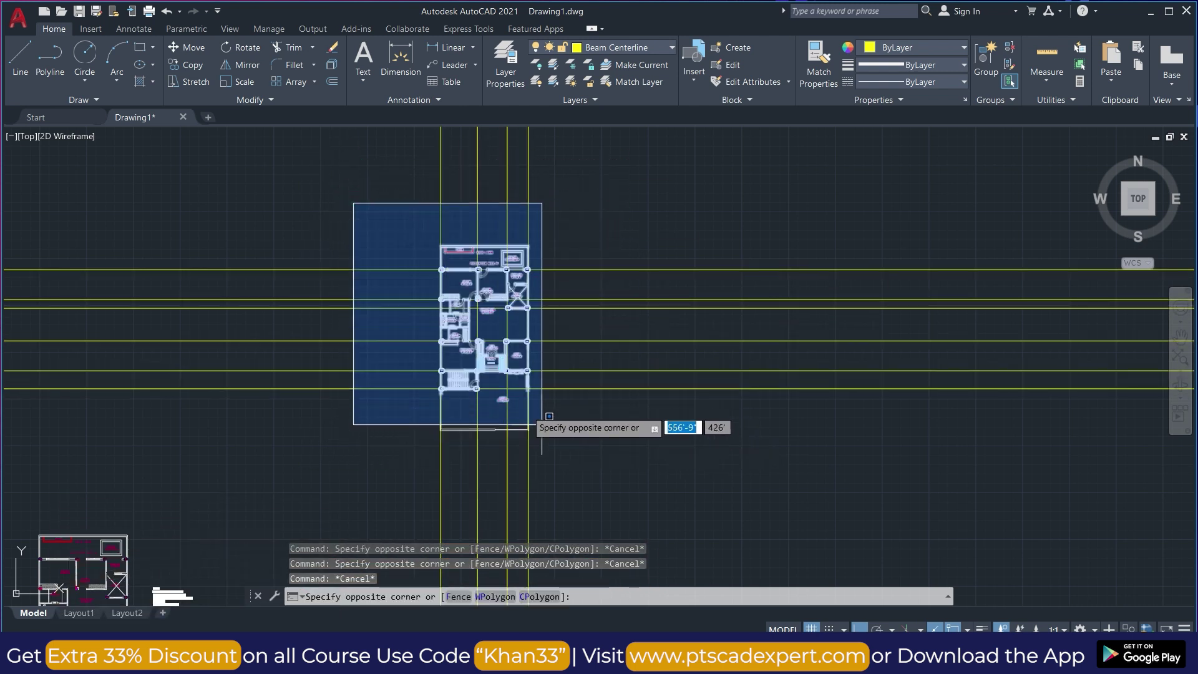
{"action": "left_click", "coordinate": [560, 455]}
{"action": "scroll", "coordinate": [586, 371], "scroll_direction": "down", "scroll_amount": 2}
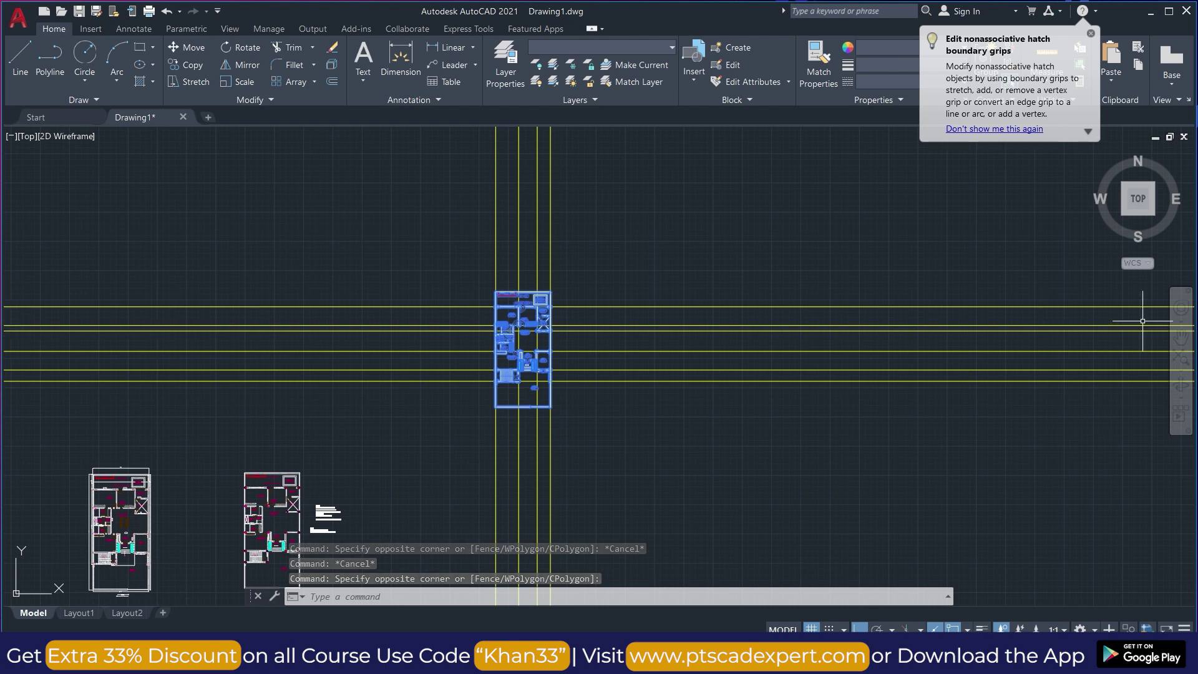
{"action": "scroll", "coordinate": [503, 313], "scroll_direction": "up", "scroll_amount": 3}
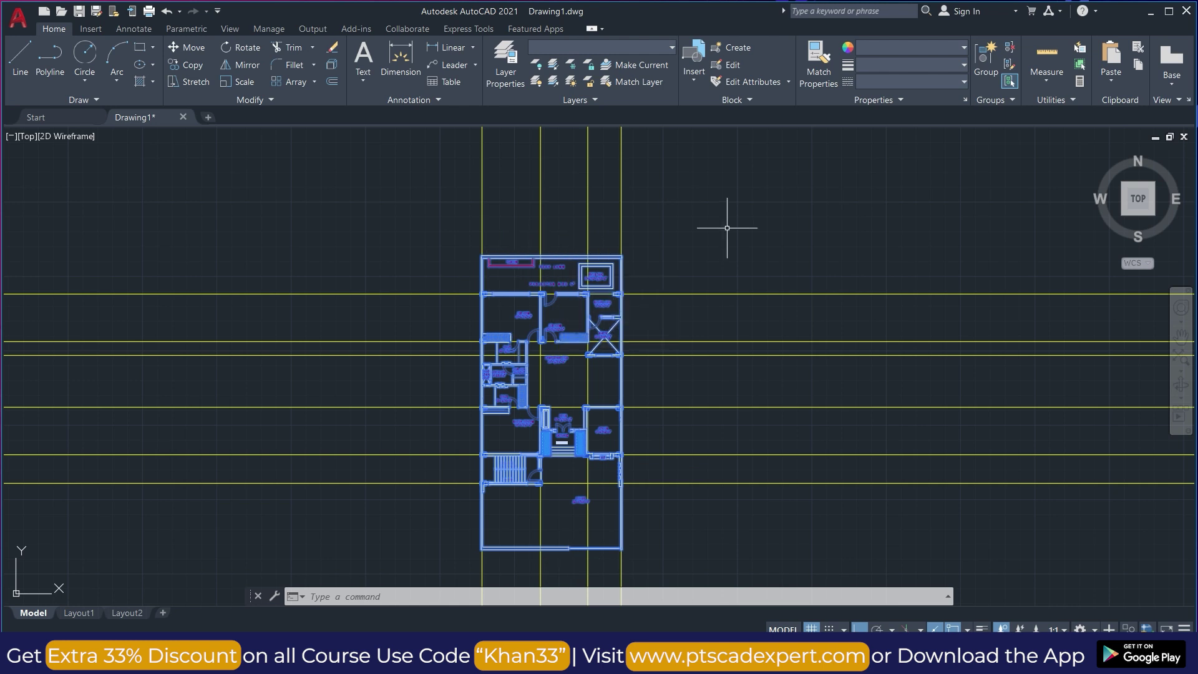
{"action": "type", "text": "r"}
{"action": "key", "text": "Return"}
{"action": "scroll", "coordinate": [727, 228], "scroll_direction": "down", "scroll_amount": 2}
- Fence-trim the construction line ends extending beyond the plan's outer boundary on all four sides
{"action": "left_click", "coordinate": [804, 187]}
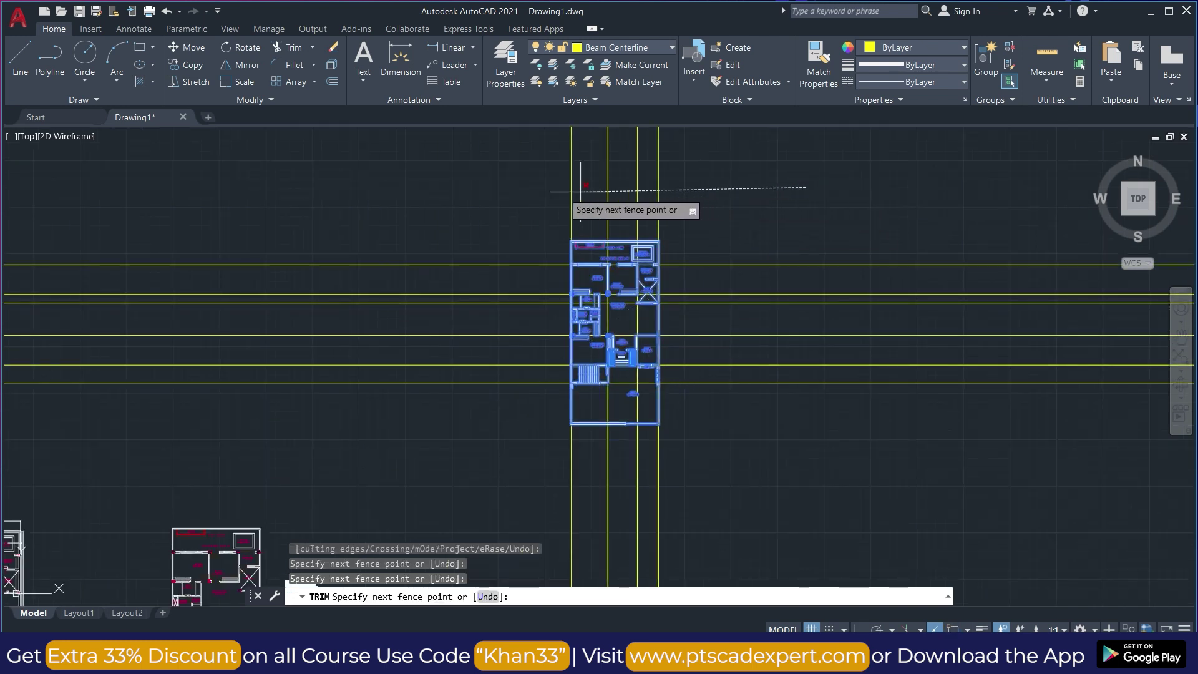
{"action": "left_click", "coordinate": [530, 195]}
{"action": "key", "text": "Return"}
{"action": "left_click", "coordinate": [780, 201]}
{"action": "left_click", "coordinate": [792, 422]}
{"action": "key", "text": "Return"}
{"action": "left_click", "coordinate": [798, 544]}
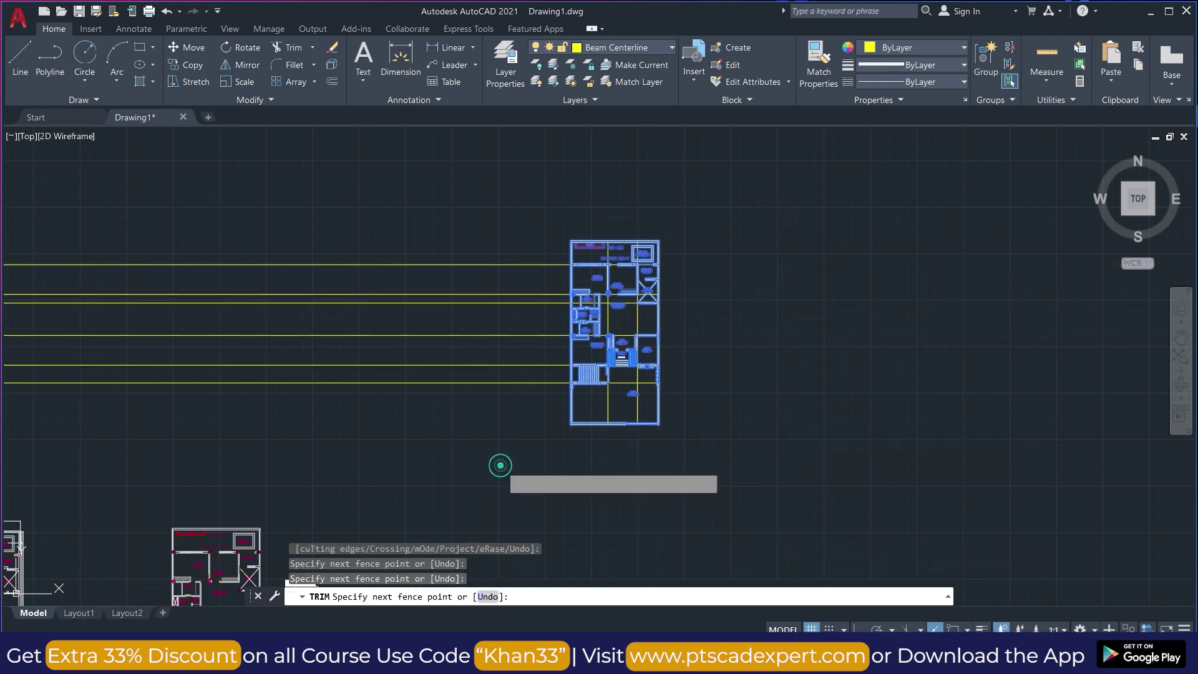
{"action": "left_click", "coordinate": [451, 235]}
{"action": "key", "text": "Return"}
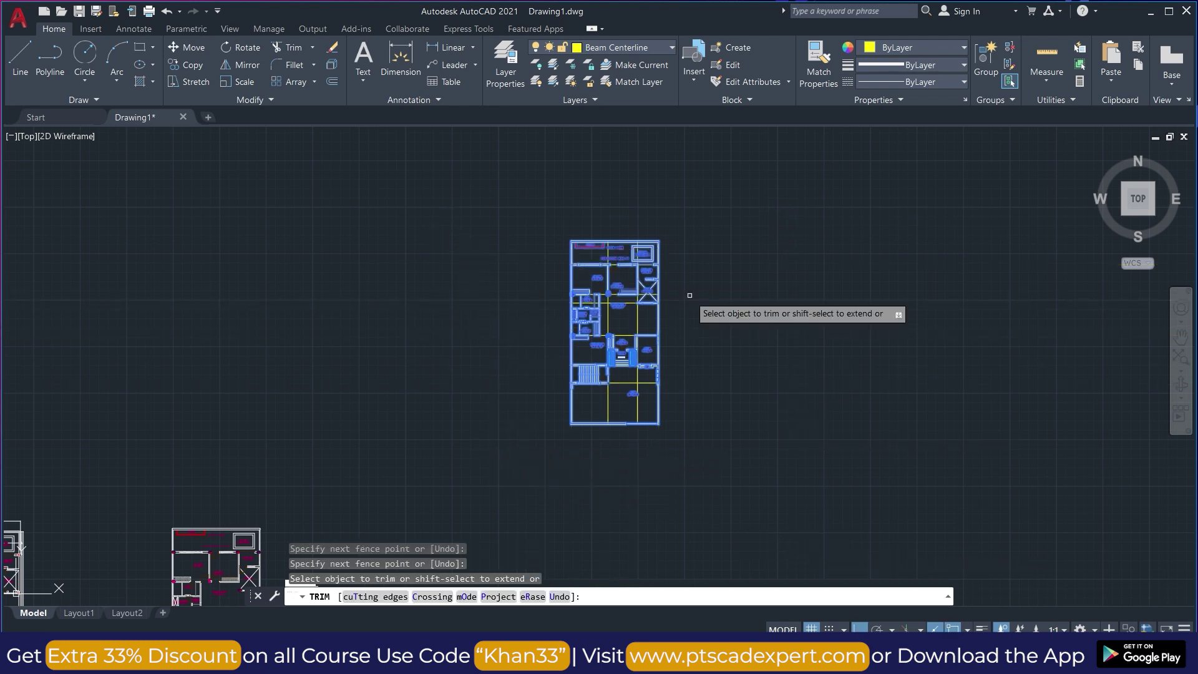
- Leave Trim and undo the trimming of the construction lines
{"action": "key", "text": "Escape"}
{"action": "scroll", "coordinate": [689, 295], "scroll_direction": "up", "scroll_amount": 2}
{"action": "key", "text": "ctrl+z"}
- Select the complete floor plan again and restart Trim using its objects as cutting edges
{"action": "scroll", "coordinate": [691, 269], "scroll_direction": "down", "scroll_amount": 3}
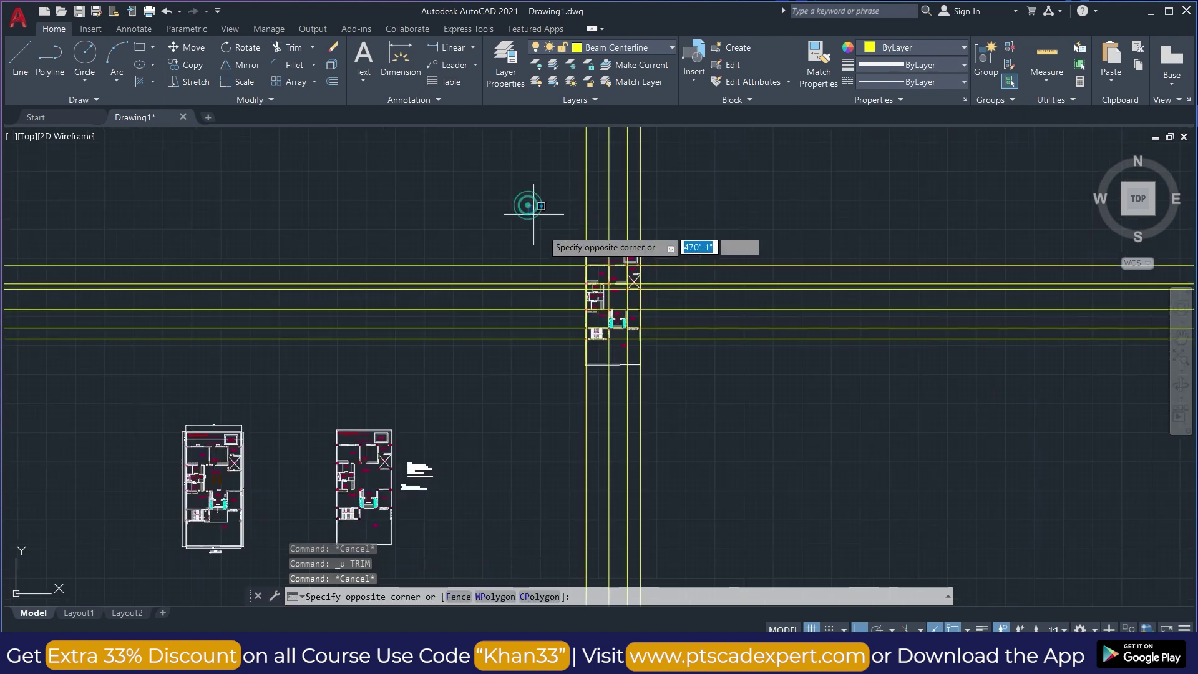
{"action": "left_click", "coordinate": [689, 386]}
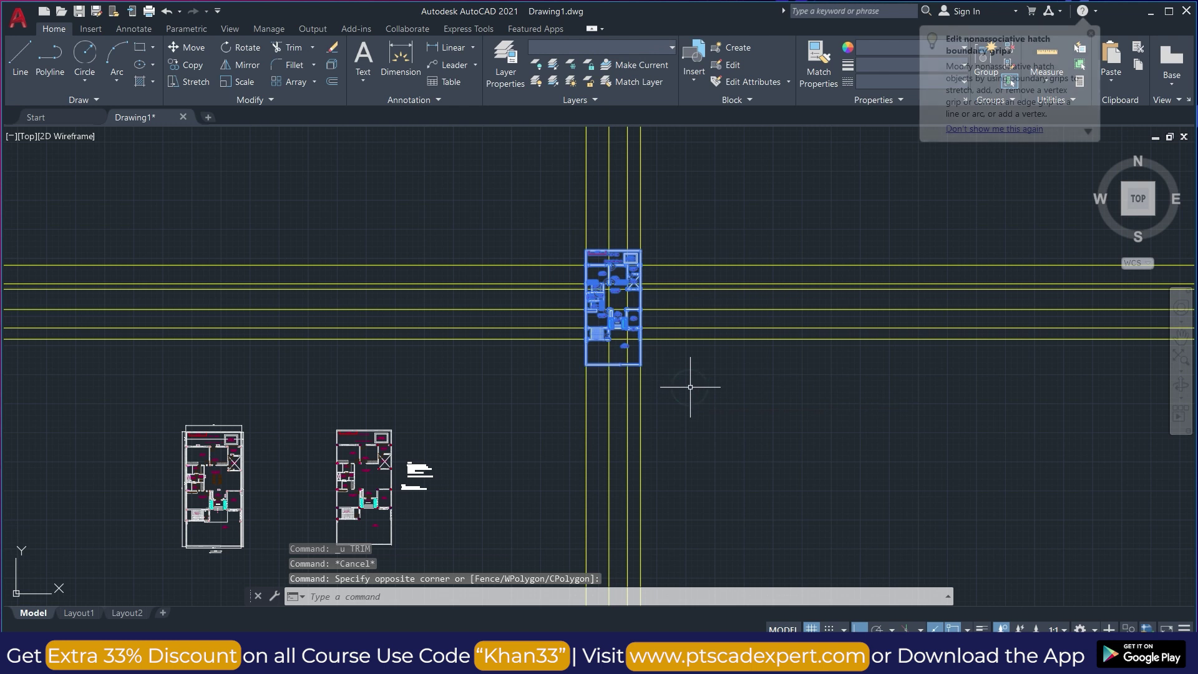
{"action": "scroll", "coordinate": [654, 218], "scroll_direction": "up", "scroll_amount": 2}
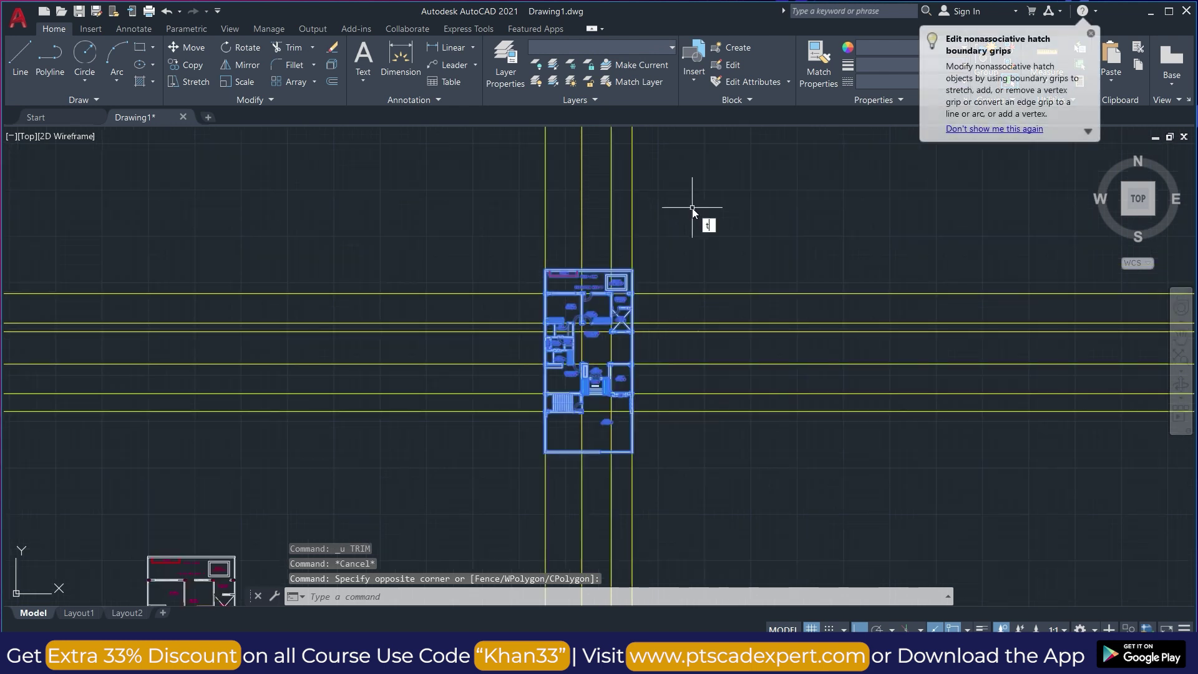
{"action": "type", "text": "r"}
{"action": "key", "text": "Return"}
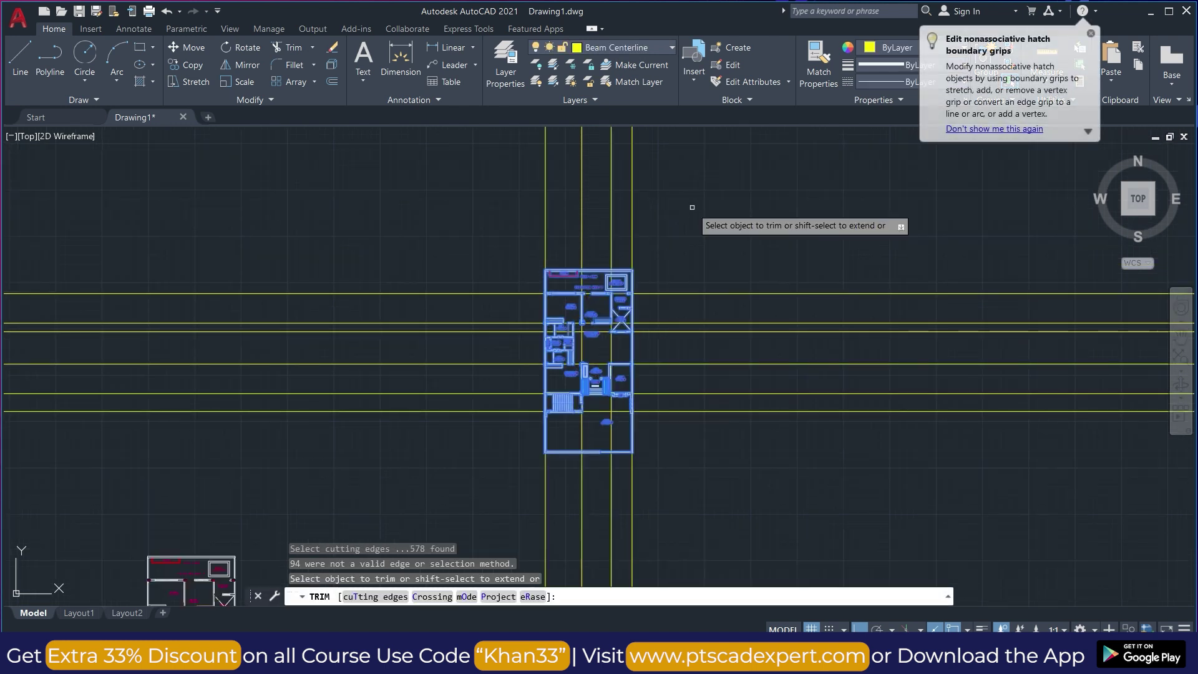
- Try fence-trimming the construction line ends around the plan again, and undo that trim
{"action": "left_click", "coordinate": [691, 207]}
{"action": "left_click", "coordinate": [518, 203]}
{"action": "left_click", "coordinate": [831, 246]}
{"action": "left_click", "coordinate": [804, 477]}
{"action": "left_click", "coordinate": [772, 525]}
{"action": "left_click", "coordinate": [481, 498]}
{"action": "left_click", "coordinate": [481, 470]}
{"action": "left_click", "coordinate": [449, 264]}
{"action": "key", "text": "Escape"}
{"action": "key", "text": "ctrl+z"}
- Window-select the entire copied floor plan as cutting edges and start the Trim command
{"action": "left_click", "coordinate": [486, 209]}
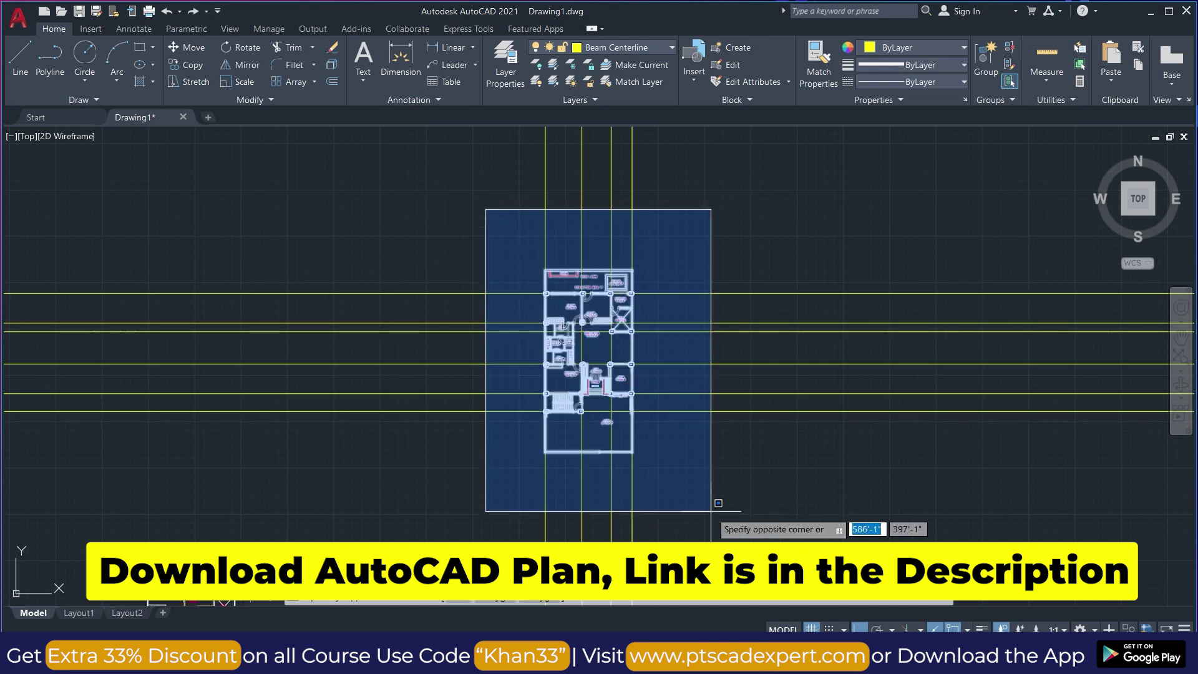
{"action": "left_click", "coordinate": [739, 539]}
{"action": "type", "text": "tr"}
{"action": "key", "text": "Return"}
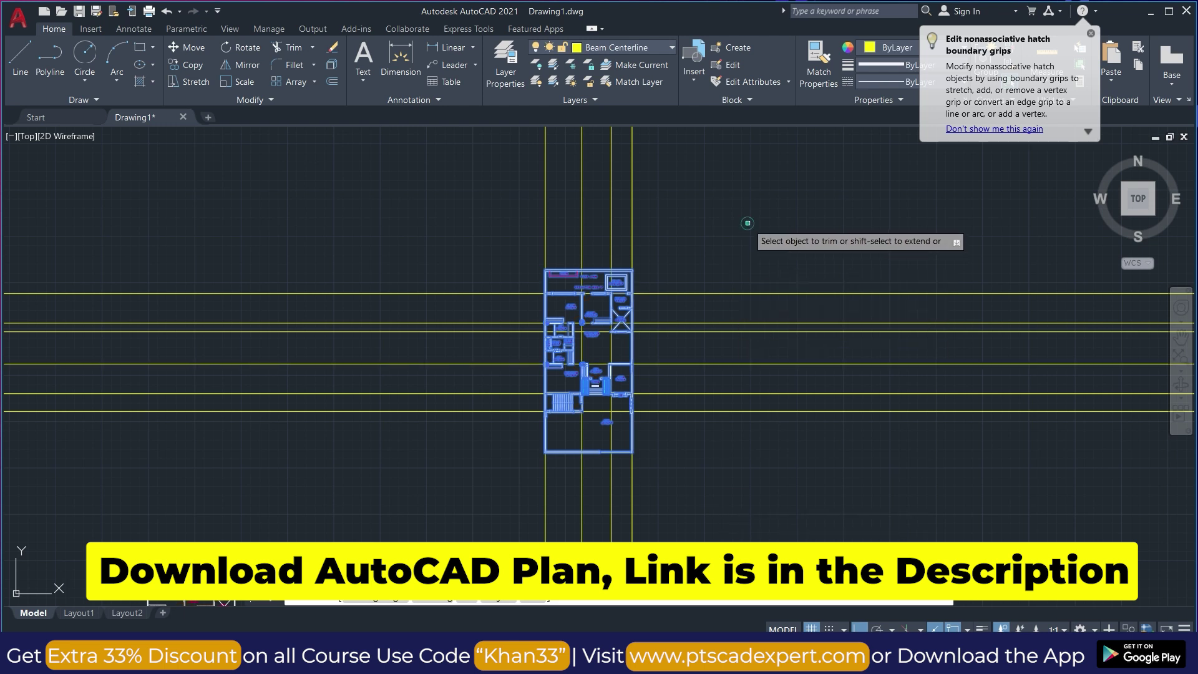
- Trim the construction lines outside the floor plan with fences above, right, below and left of it
{"action": "left_click", "coordinate": [471, 218]}
{"action": "left_click", "coordinate": [780, 246]}
{"action": "left_click", "coordinate": [713, 521]}
{"action": "left_click", "coordinate": [460, 460]}
{"action": "left_click", "coordinate": [459, 457]}
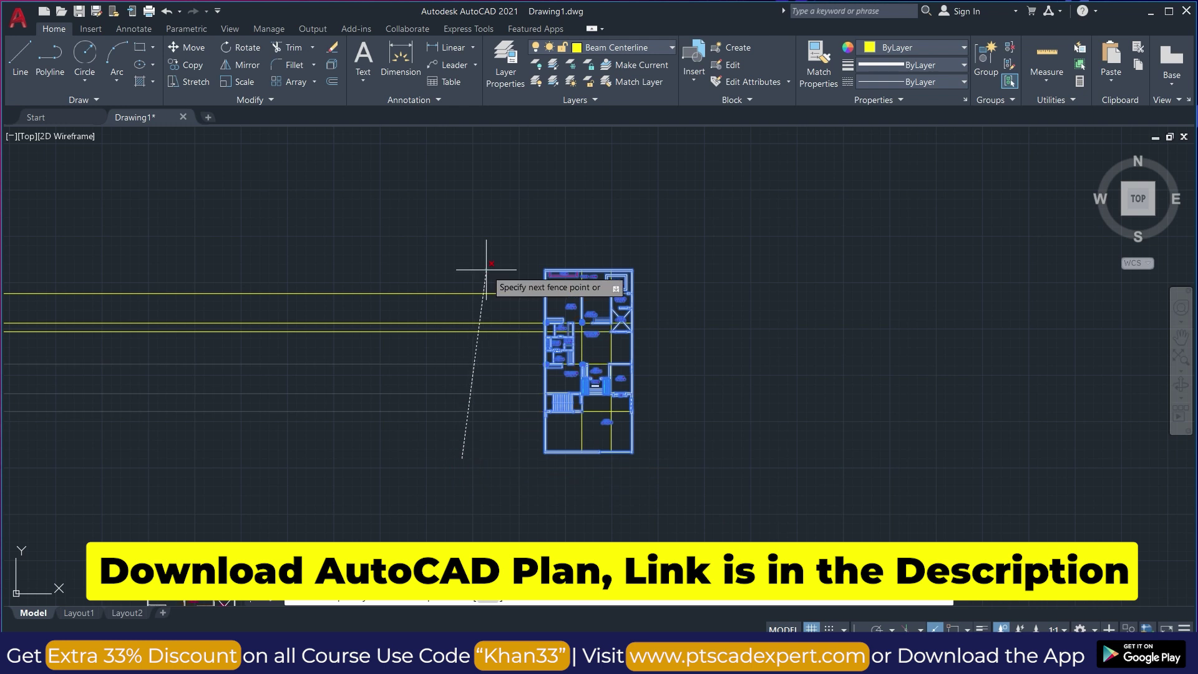
{"action": "left_click", "coordinate": [486, 269]}
{"action": "key", "text": "Escape"}
- Examine the trimmed centerlines at the plan's rear boundary, fountain area and upper row of columns
{"action": "scroll", "coordinate": [595, 368], "scroll_direction": "up", "scroll_amount": 2}
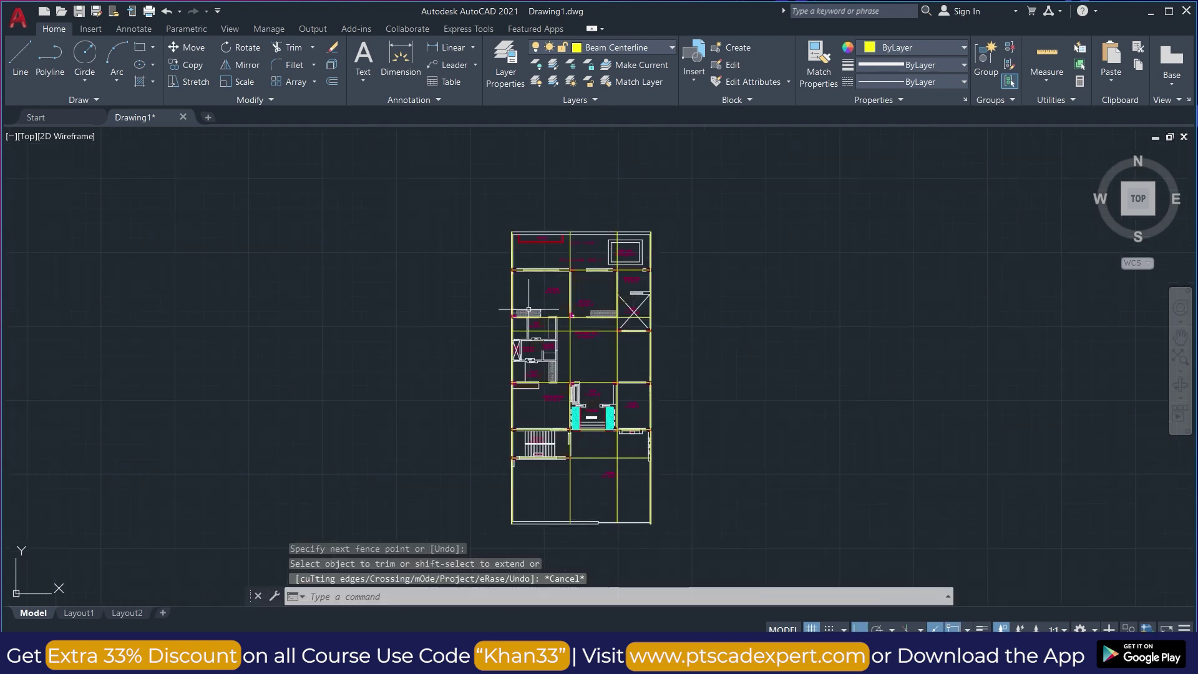
{"action": "scroll", "coordinate": [528, 308], "scroll_direction": "up", "scroll_amount": 4}
{"action": "scroll", "coordinate": [630, 202], "scroll_direction": "down", "scroll_amount": 2}
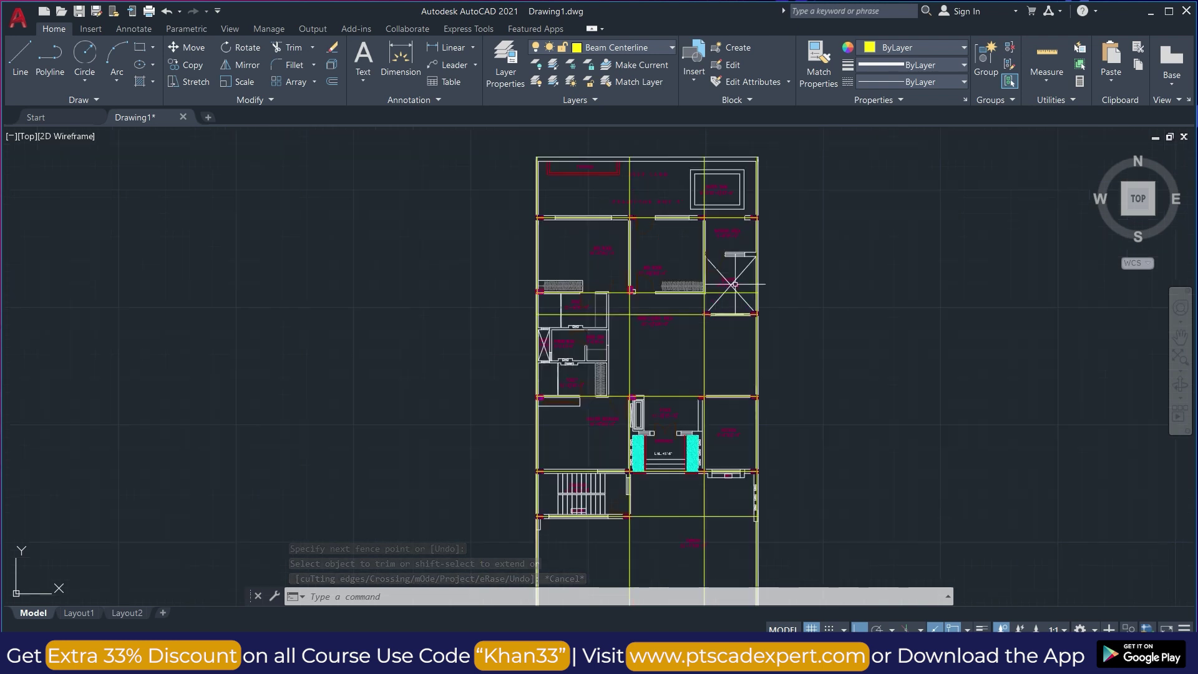
{"action": "scroll", "coordinate": [632, 166], "scroll_direction": "up", "scroll_amount": 6}
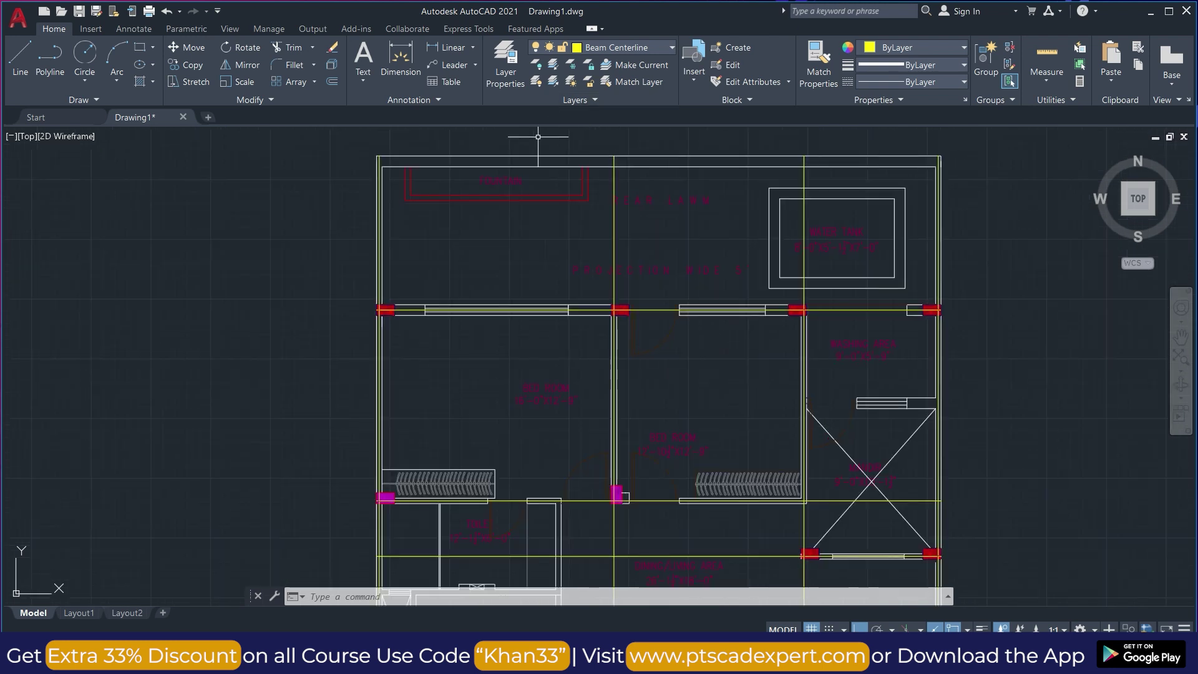
{"action": "scroll", "coordinate": [518, 230], "scroll_direction": "down", "scroll_amount": 2}
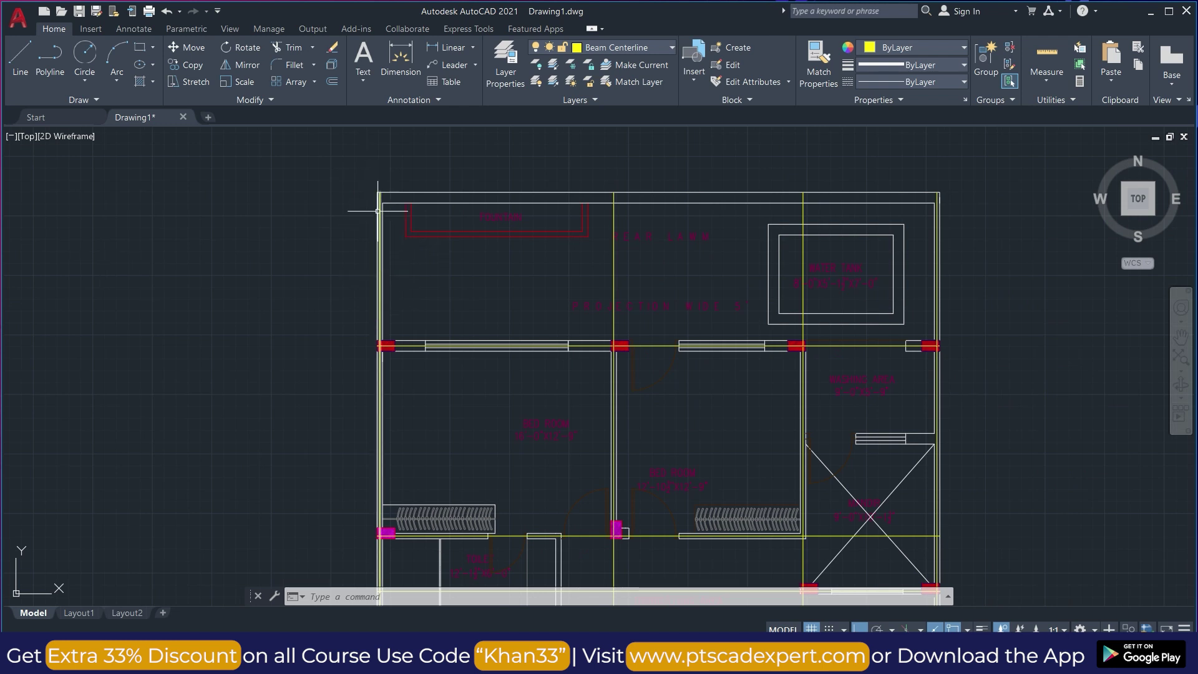
{"action": "scroll", "coordinate": [477, 211], "scroll_direction": "up", "scroll_amount": 2}
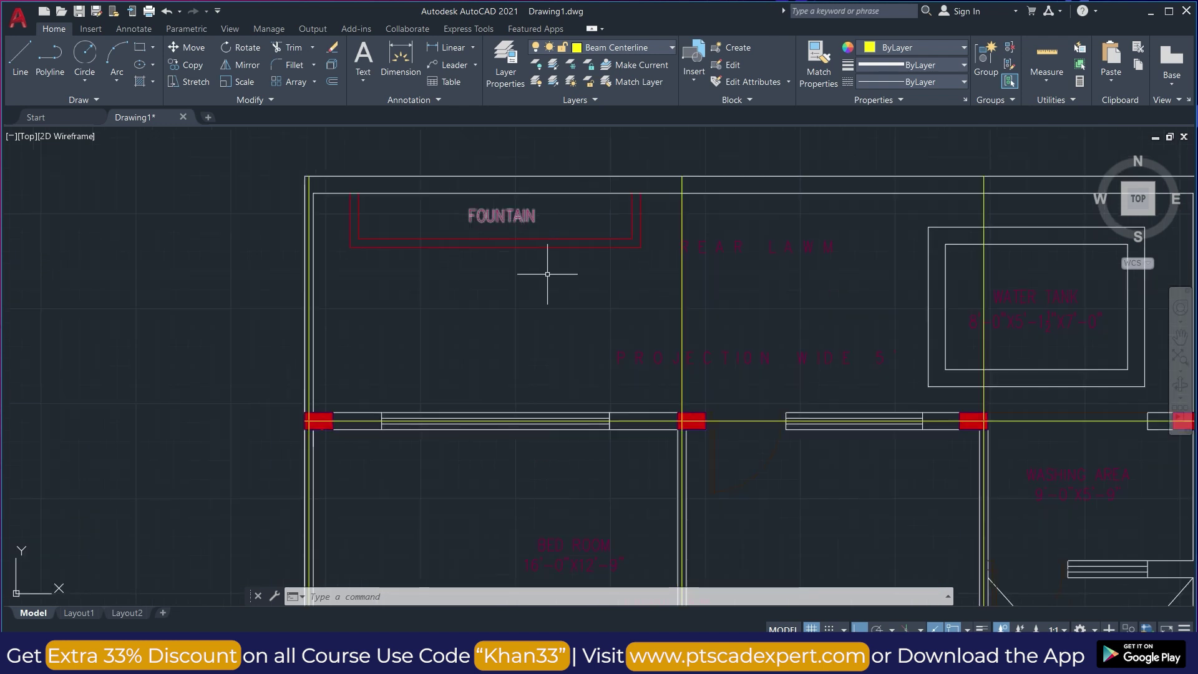
{"action": "scroll", "coordinate": [609, 250], "scroll_direction": "down", "scroll_amount": 2}
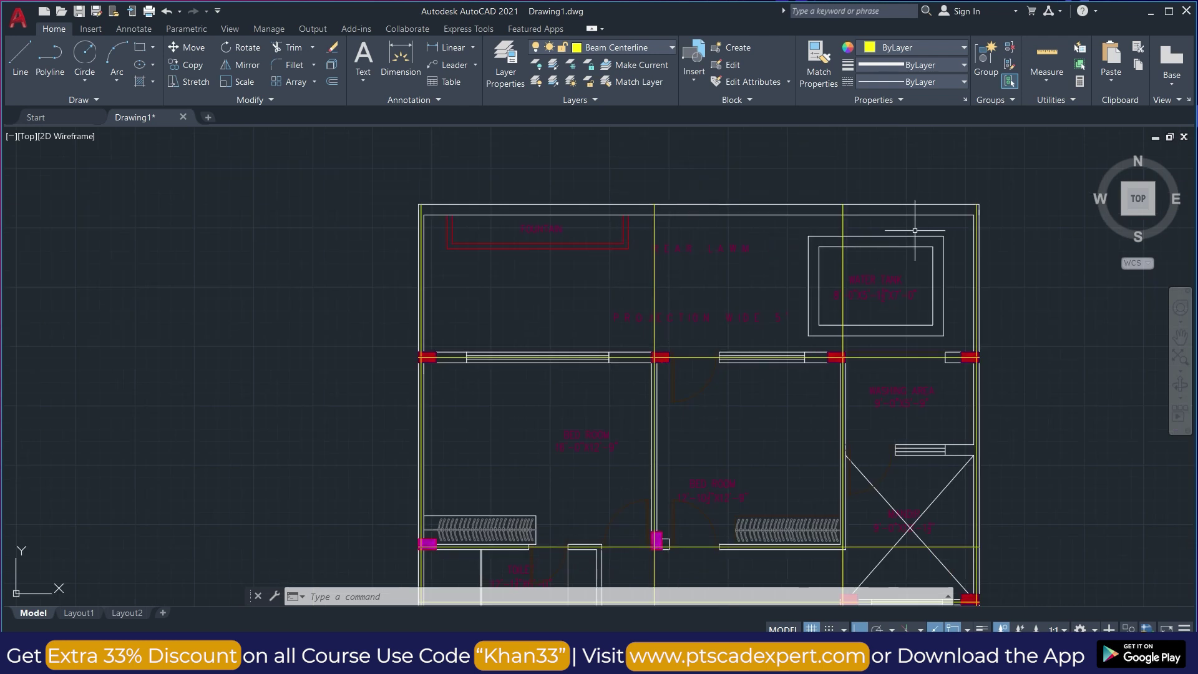
{"action": "scroll", "coordinate": [441, 336], "scroll_direction": "up", "scroll_amount": 2}
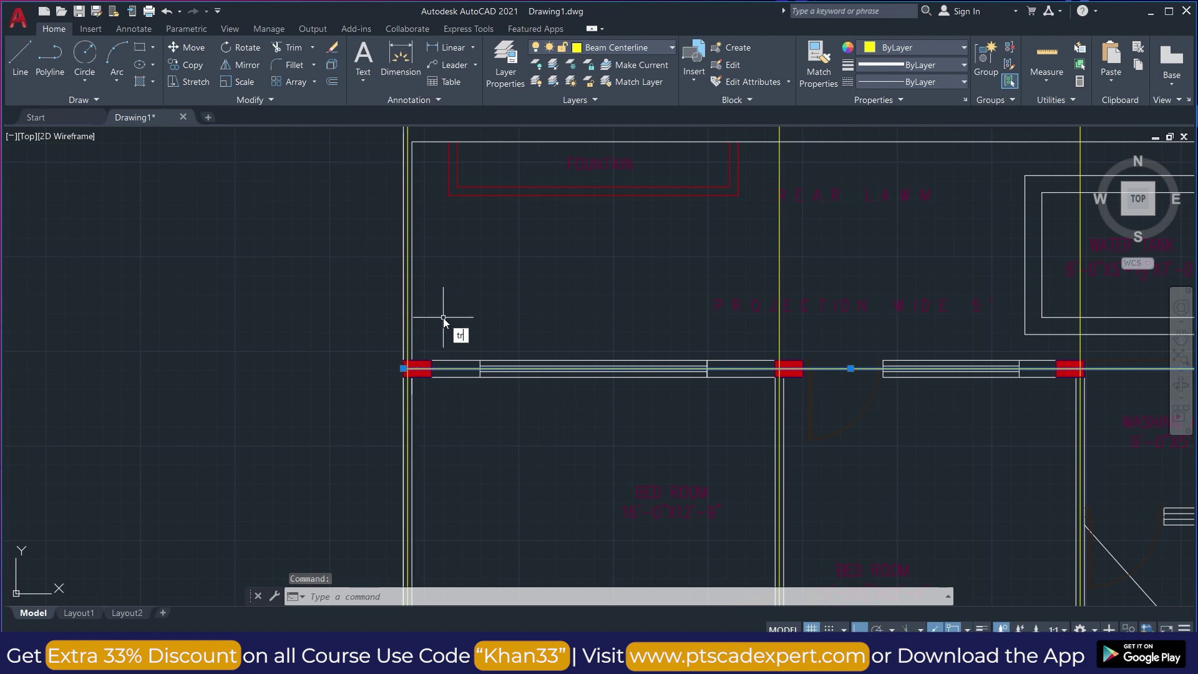
- Trim the leftmost vertical beam centerline in the rear lawn back to the horizontal centerline along the bedroom wall
{"action": "key", "text": "Return"}
{"action": "scroll", "coordinate": [398, 272], "scroll_direction": "up", "scroll_amount": 2}
{"action": "scroll", "coordinate": [402, 269], "scroll_direction": "up", "scroll_amount": 2}
{"action": "left_click", "coordinate": [424, 261]}
{"action": "scroll", "coordinate": [420, 262], "scroll_direction": "down", "scroll_amount": 5}
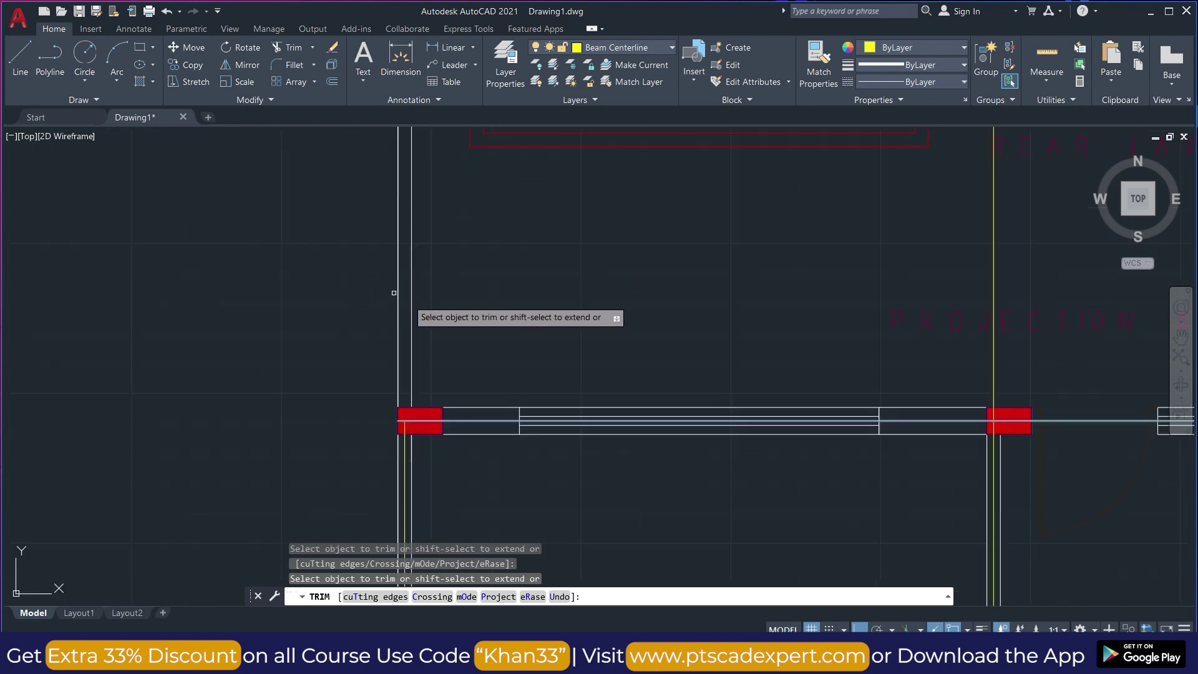
{"action": "scroll", "coordinate": [560, 291], "scroll_direction": "up", "scroll_amount": 2}
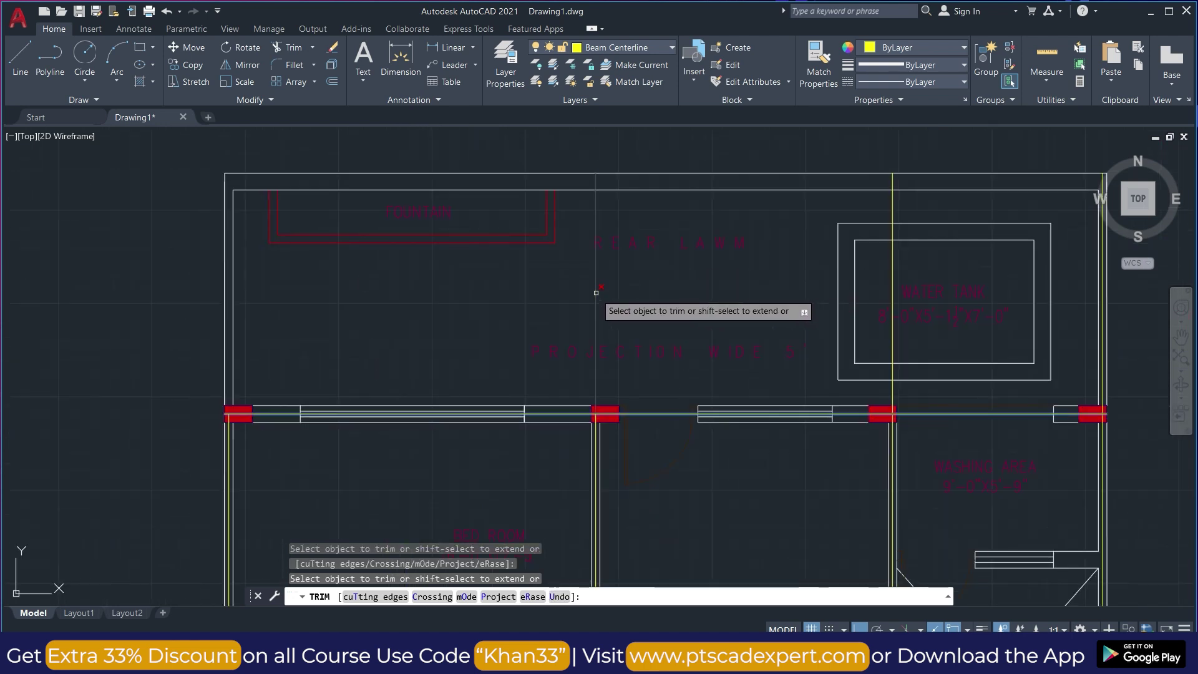
- Trim the remaining vertical beam centerlines crossing the rear lawn and water tank back to the same horizontal centerline
{"action": "scroll", "coordinate": [757, 294], "scroll_direction": "down", "scroll_amount": 3}
{"action": "scroll", "coordinate": [743, 299], "scroll_direction": "up", "scroll_amount": 3}
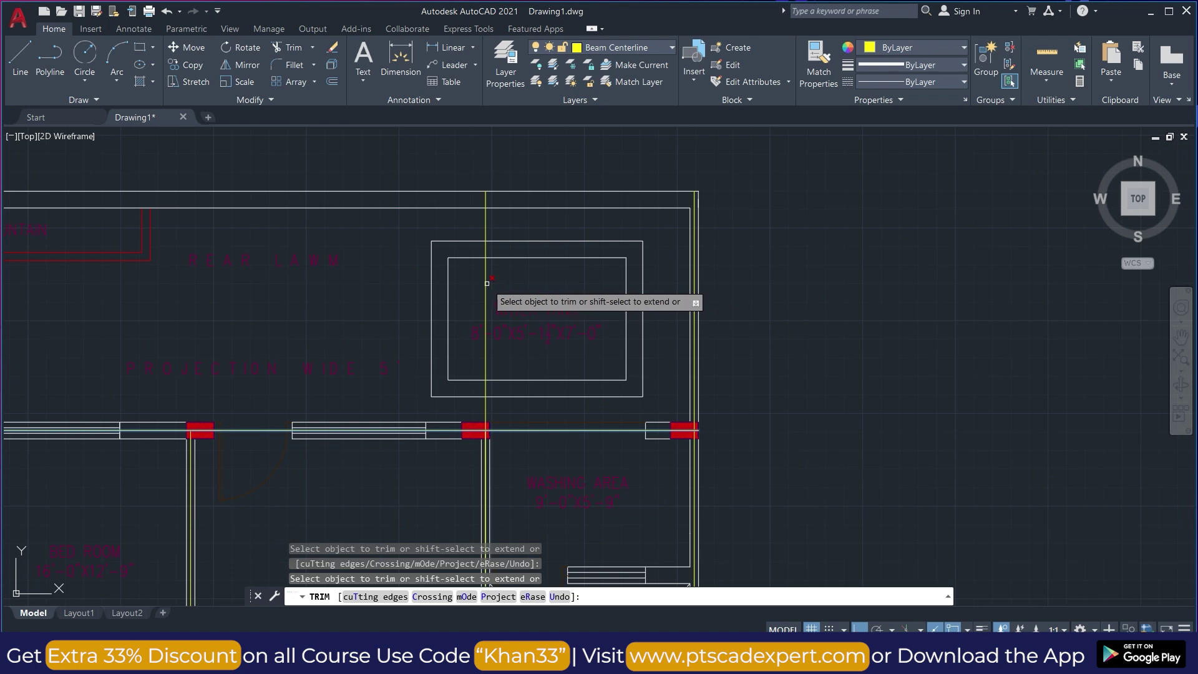
{"action": "scroll", "coordinate": [691, 301], "scroll_direction": "up", "scroll_amount": 4}
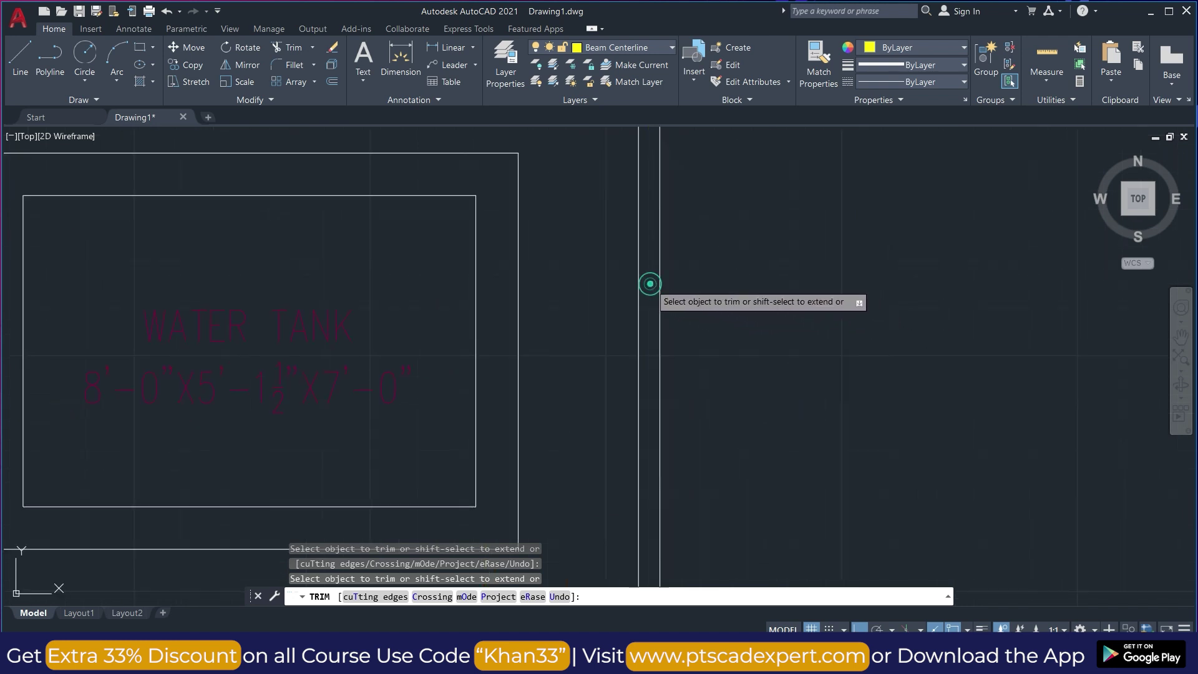
{"action": "scroll", "coordinate": [649, 284], "scroll_direction": "down", "scroll_amount": 4}
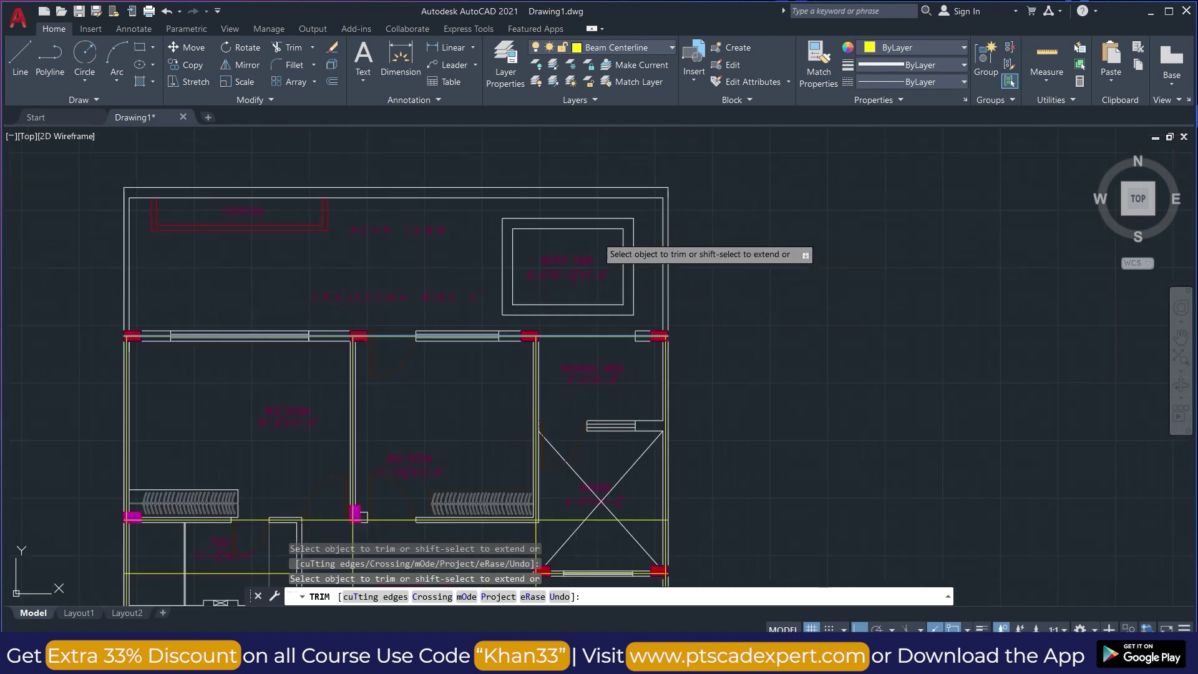
{"action": "scroll", "coordinate": [573, 201], "scroll_direction": "down", "scroll_amount": 6}
{"action": "scroll", "coordinate": [587, 421], "scroll_direction": "up", "scroll_amount": 6}
{"action": "key", "text": "Escape"}
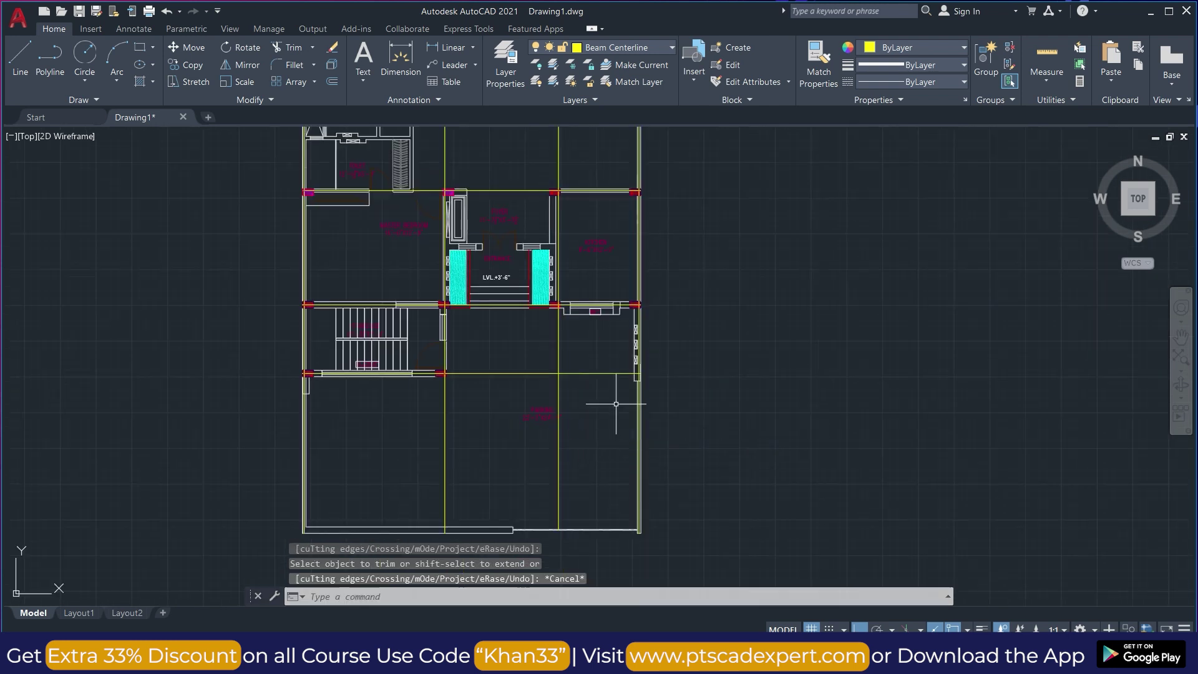
- Trim the right-hand vertical beam centerlines in the parking area, using the horizontal centerline along the entrance front as cutting edge
{"action": "scroll", "coordinate": [437, 249], "scroll_direction": "up", "scroll_amount": 4}
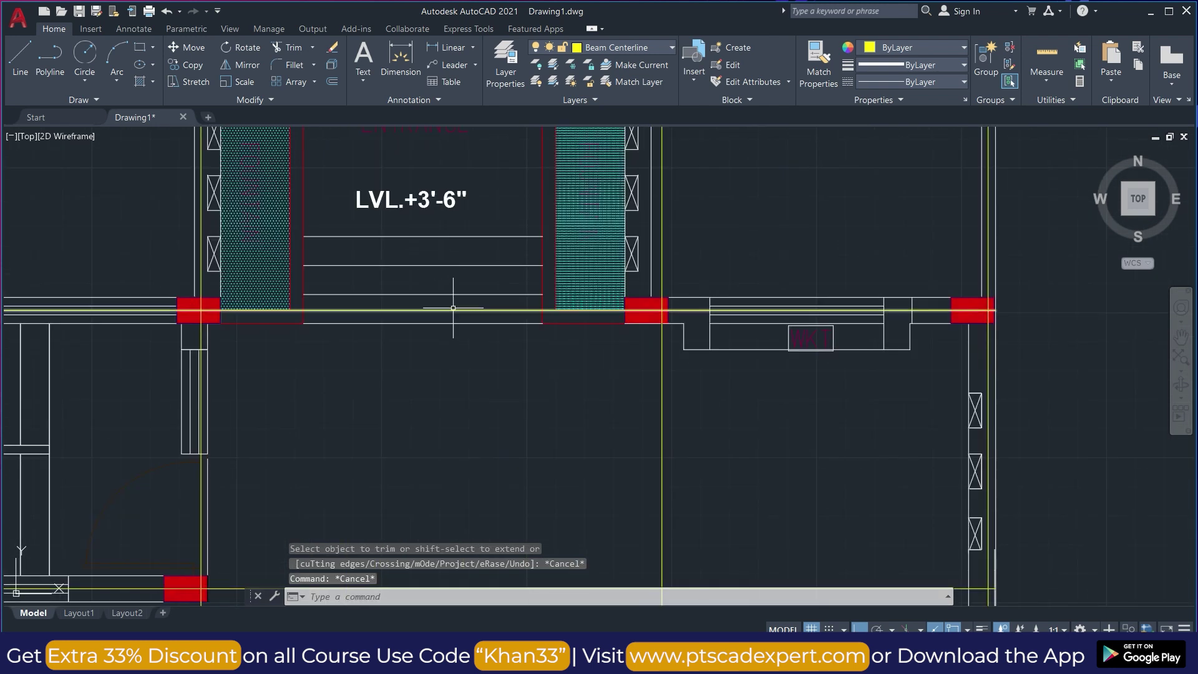
{"action": "scroll", "coordinate": [449, 307], "scroll_direction": "down", "scroll_amount": 2}
{"action": "scroll", "coordinate": [690, 347], "scroll_direction": "down", "scroll_amount": 4}
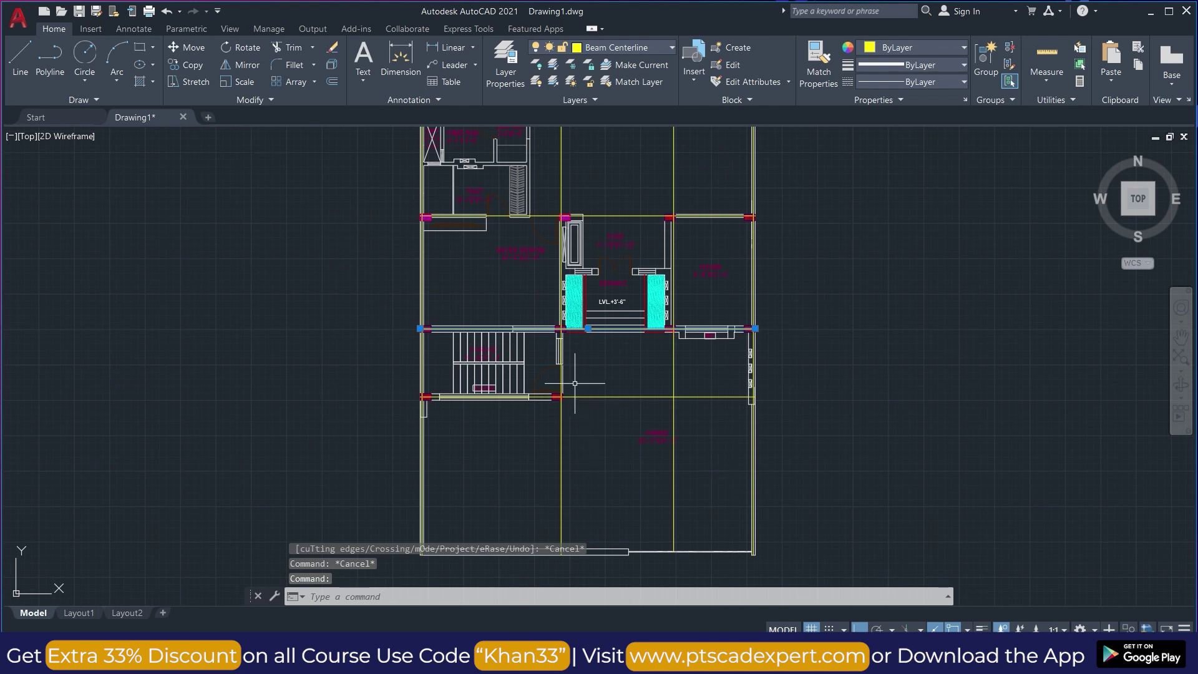
{"action": "scroll", "coordinate": [575, 383], "scroll_direction": "up", "scroll_amount": 6}
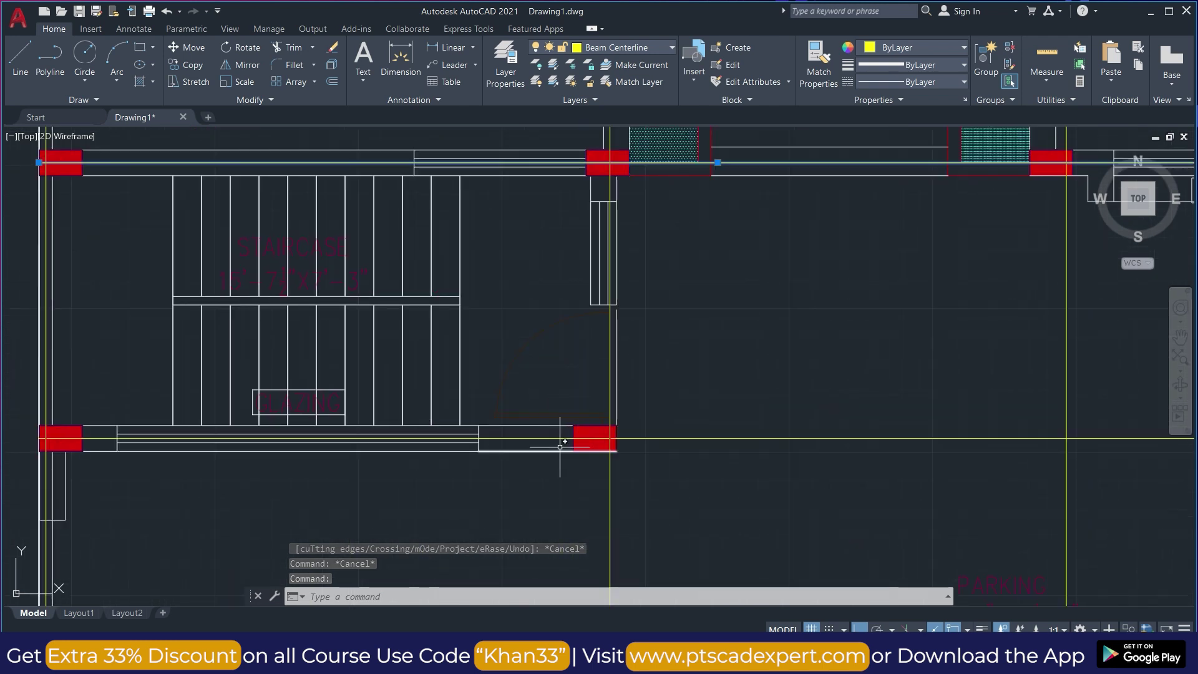
{"action": "scroll", "coordinate": [515, 361], "scroll_direction": "down", "scroll_amount": 3}
{"action": "scroll", "coordinate": [543, 334], "scroll_direction": "up", "scroll_amount": 3}
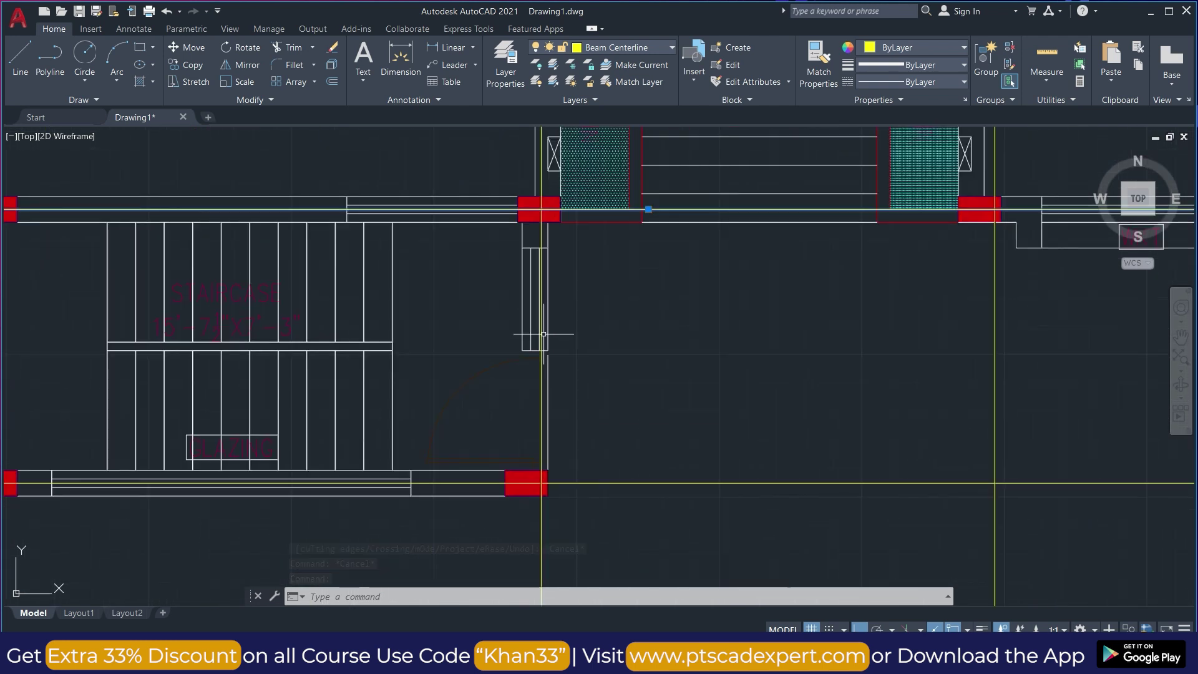
{"action": "scroll", "coordinate": [562, 356], "scroll_direction": "down", "scroll_amount": 4}
{"action": "scroll", "coordinate": [586, 365], "scroll_direction": "up", "scroll_amount": 2}
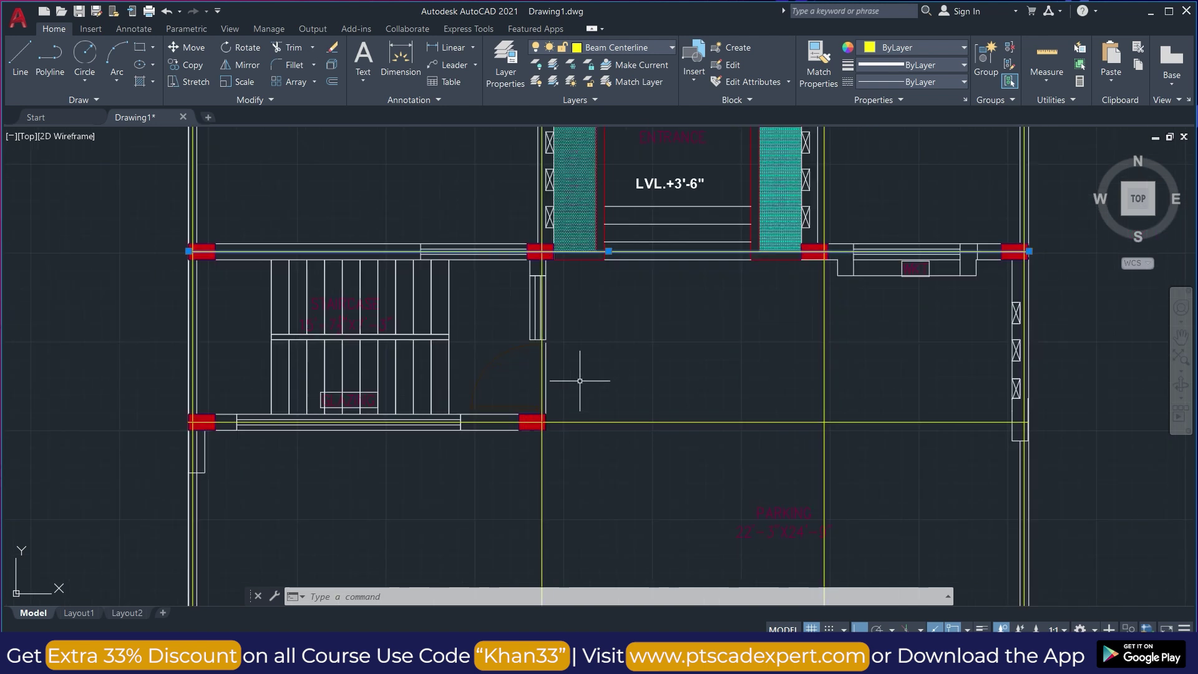
{"action": "key", "text": "Return"}
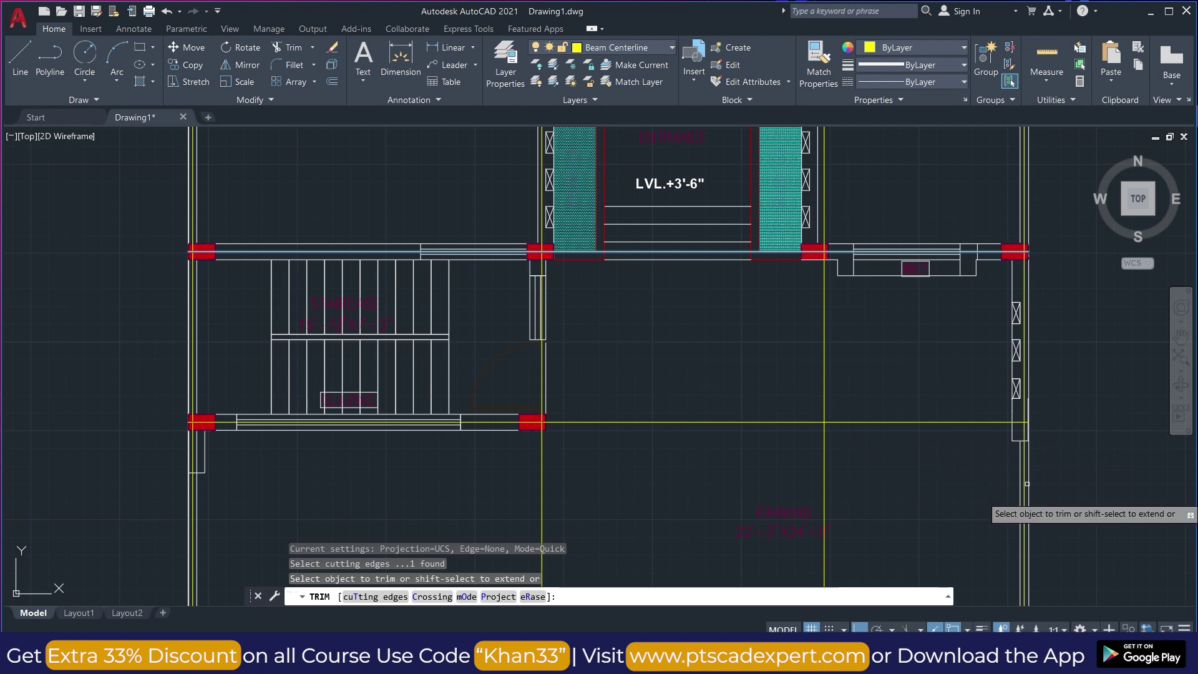
{"action": "scroll", "coordinate": [1005, 478], "scroll_direction": "up", "scroll_amount": 4}
{"action": "left_click", "coordinate": [936, 445]}
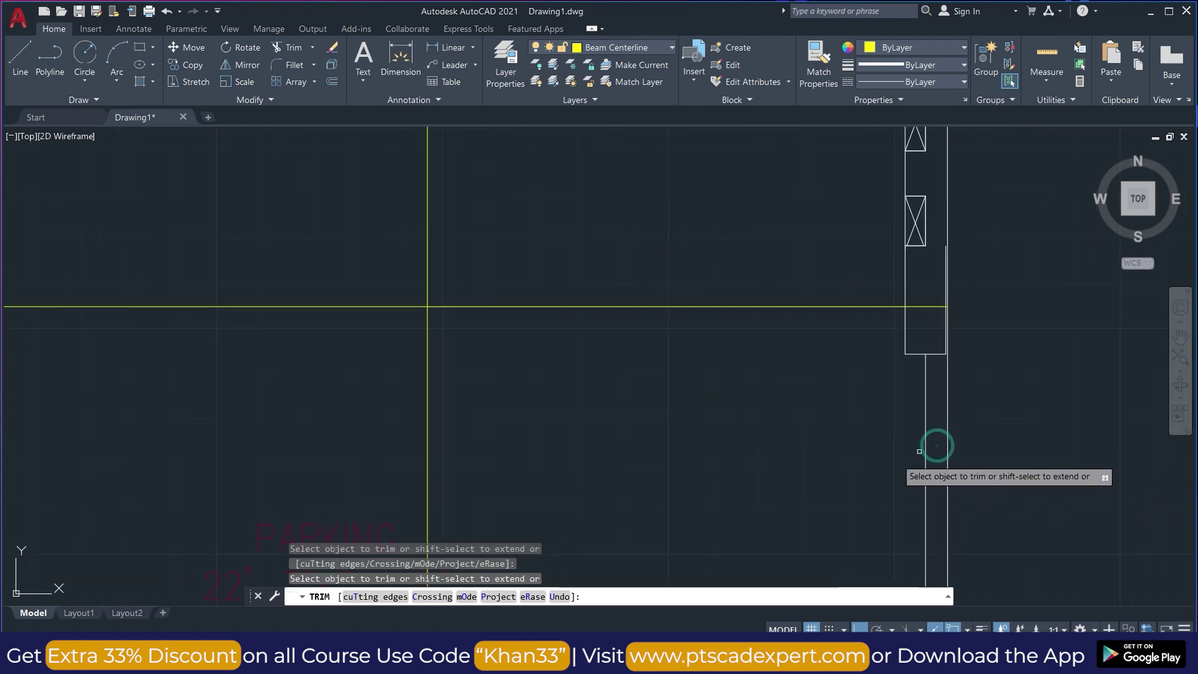
{"action": "scroll", "coordinate": [934, 449], "scroll_direction": "down", "scroll_amount": 3}
{"action": "left_click_drag", "start_coordinate": [682, 438], "coordinate": [762, 459]}
- Try to trim the horizontal beam centerline crossing the parking area, and undo that trim
{"action": "left_click_drag", "start_coordinate": [740, 409], "coordinate": [695, 361]}
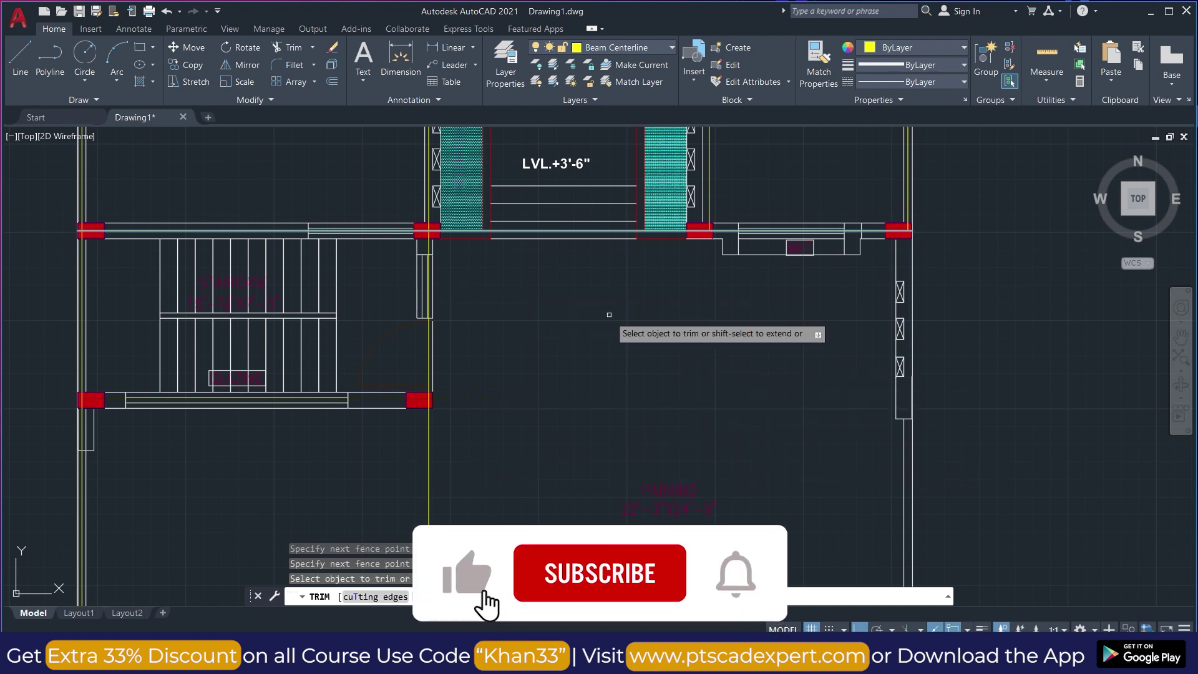
{"action": "key", "text": "ctrl+z"}
{"action": "key", "text": "Escape"}
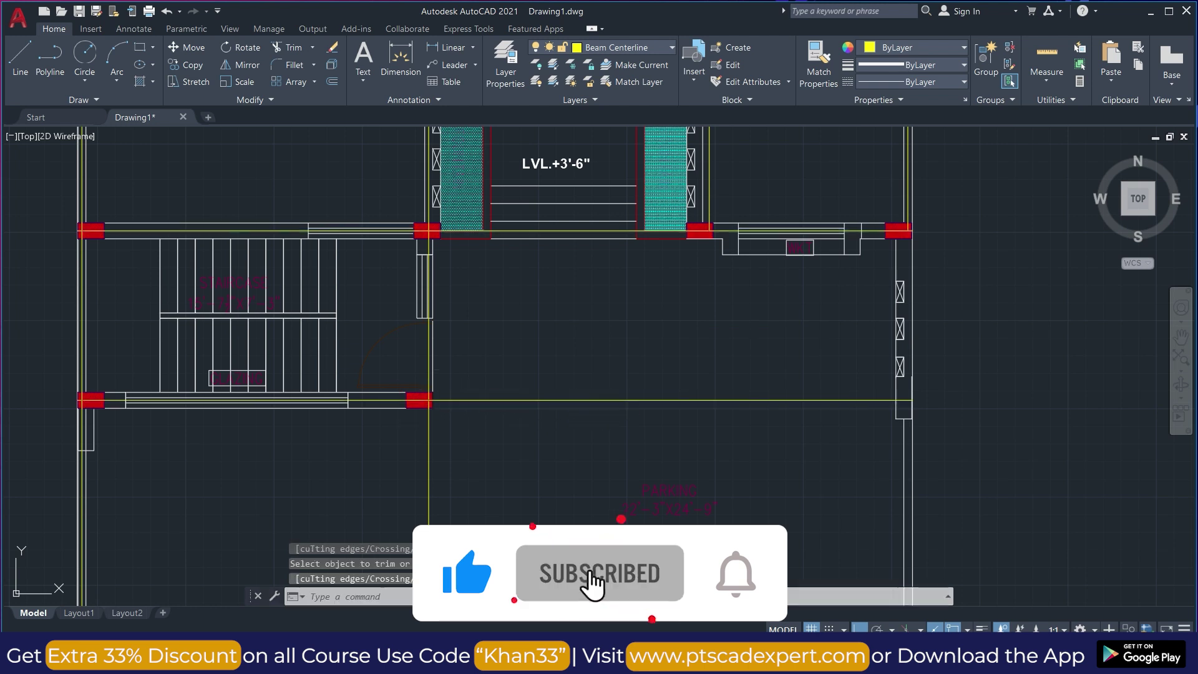
- Trim the vertical and horizontal beam centerlines extending into the parking area back to their intersection at the staircase's corner column
{"action": "scroll", "coordinate": [397, 380], "scroll_direction": "up", "scroll_amount": 2}
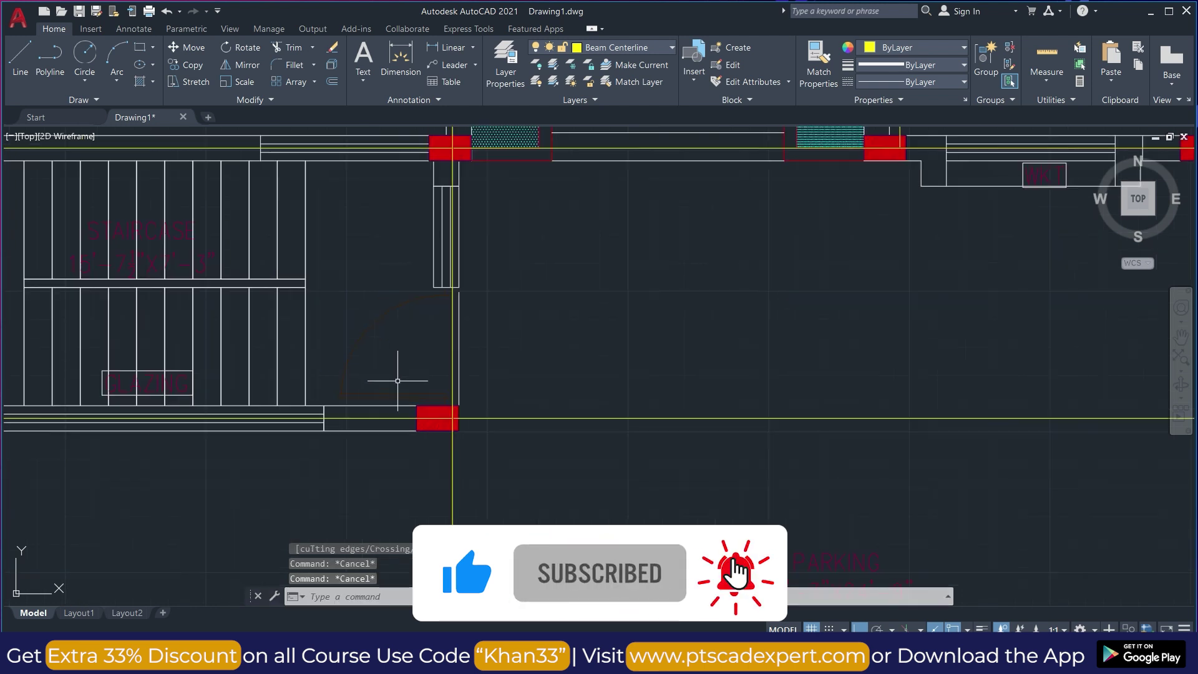
{"action": "left_click", "coordinate": [453, 320]}
{"action": "left_click", "coordinate": [378, 418]}
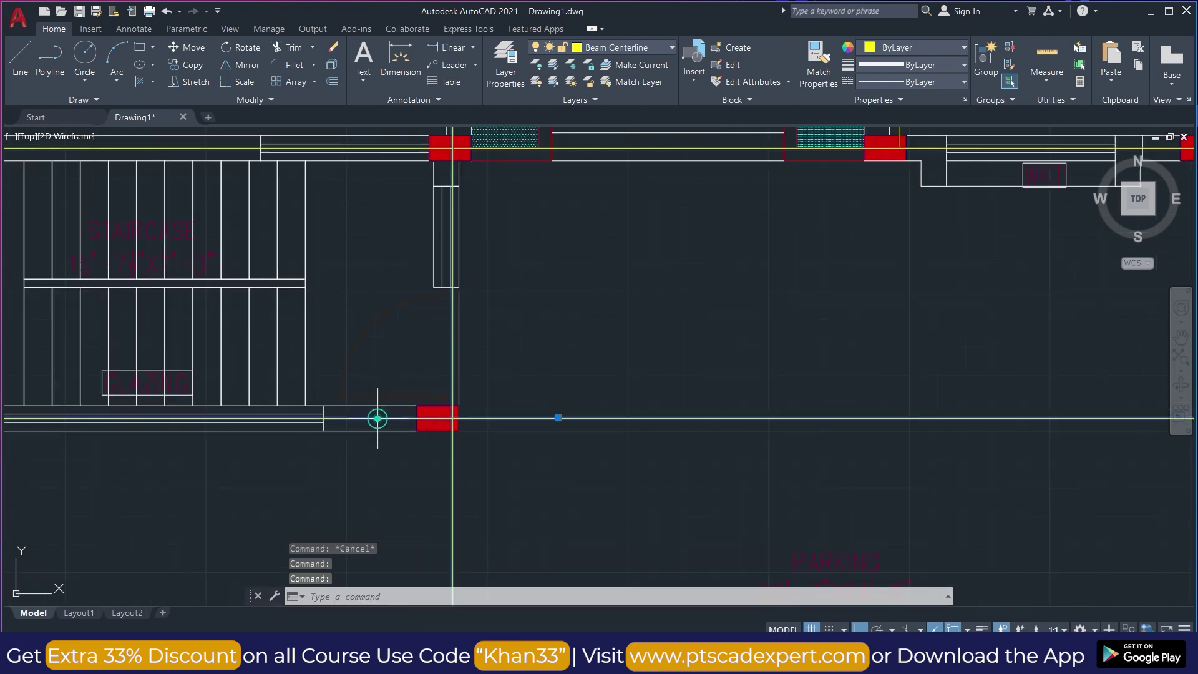
{"action": "key", "text": "Return"}
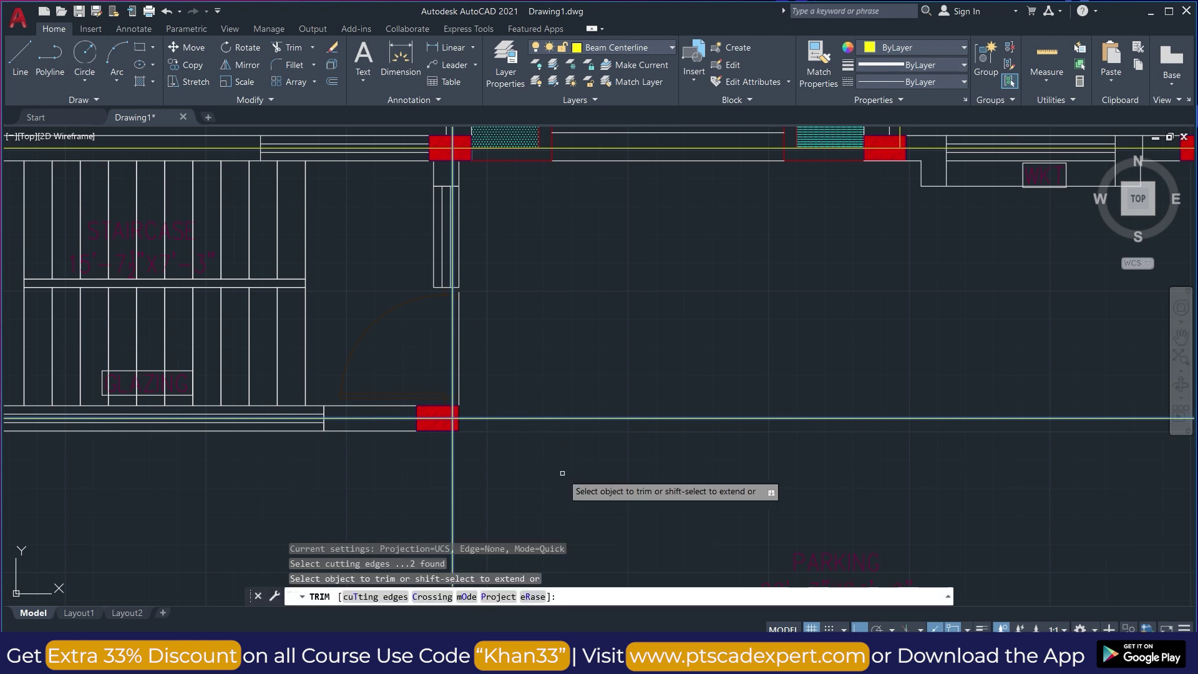
{"action": "left_click", "coordinate": [569, 382]}
{"action": "left_click", "coordinate": [401, 481]}
{"action": "key", "text": "Return"}
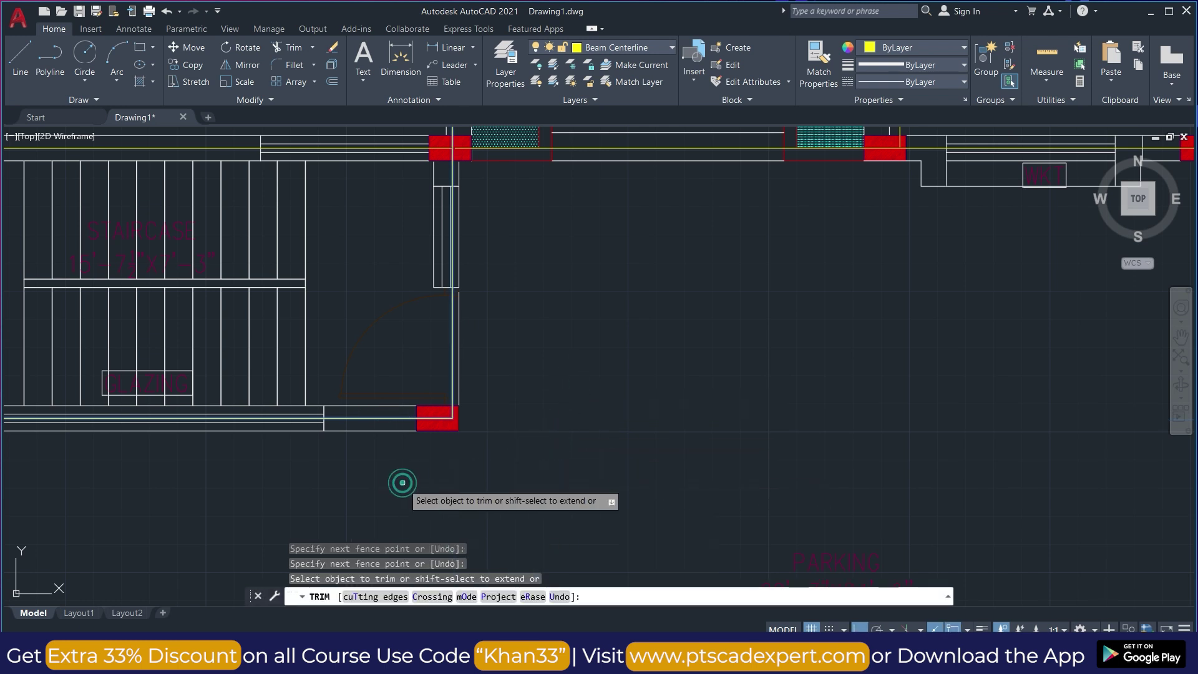
{"action": "scroll", "coordinate": [424, 461], "scroll_direction": "down", "scroll_amount": 2}
{"action": "key", "text": "Escape"}
{"action": "scroll", "coordinate": [545, 386], "scroll_direction": "down", "scroll_amount": 4}
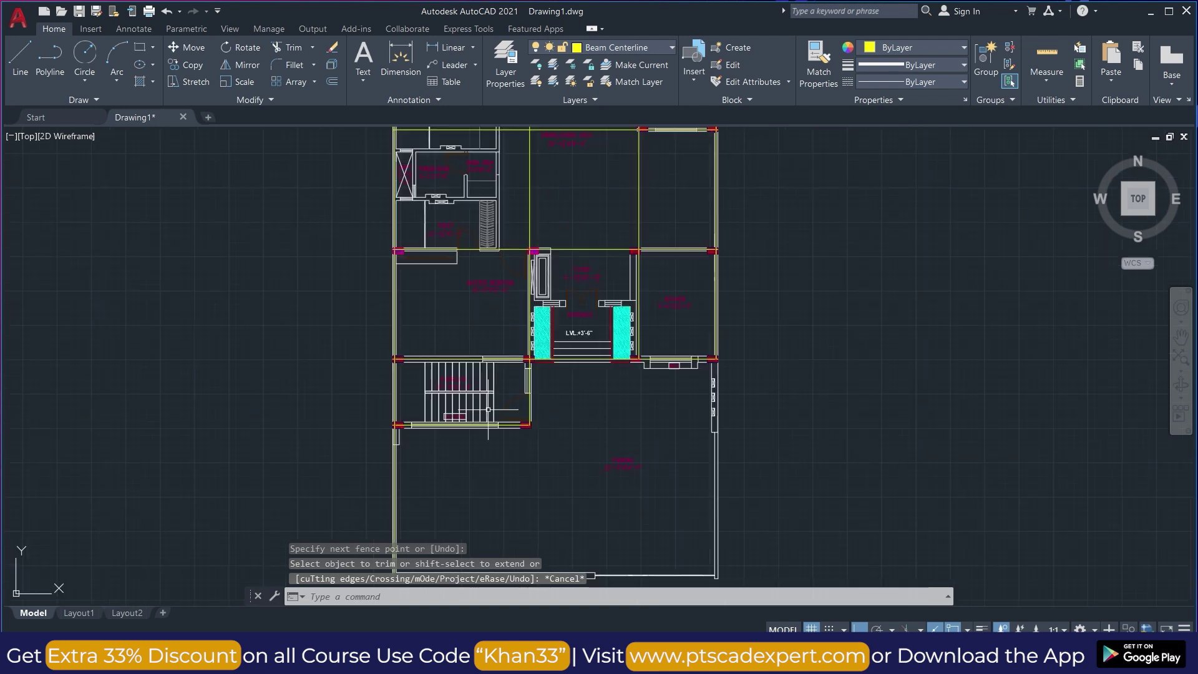
- Try to trim the vertical beam centerlines crossing the dining/living area, using preselected centerlines as cutting edges
{"action": "scroll", "coordinate": [459, 361], "scroll_direction": "up", "scroll_amount": 4}
{"action": "scroll", "coordinate": [910, 399], "scroll_direction": "down", "scroll_amount": 4}
{"action": "scroll", "coordinate": [842, 265], "scroll_direction": "up", "scroll_amount": 6}
{"action": "scroll", "coordinate": [409, 359], "scroll_direction": "down", "scroll_amount": 4}
{"action": "scroll", "coordinate": [618, 305], "scroll_direction": "down", "scroll_amount": 4}
{"action": "scroll", "coordinate": [618, 243], "scroll_direction": "up", "scroll_amount": 6}
{"action": "left_click", "coordinate": [506, 205]}
{"action": "scroll", "coordinate": [506, 207], "scroll_direction": "down", "scroll_amount": 4}
{"action": "scroll", "coordinate": [560, 313], "scroll_direction": "up", "scroll_amount": 2}
{"action": "left_click", "coordinate": [558, 375]}
{"action": "scroll", "coordinate": [549, 368], "scroll_direction": "down", "scroll_amount": 3}
{"action": "scroll", "coordinate": [387, 274], "scroll_direction": "up", "scroll_amount": 7}
{"action": "left_click", "coordinate": [254, 254]}
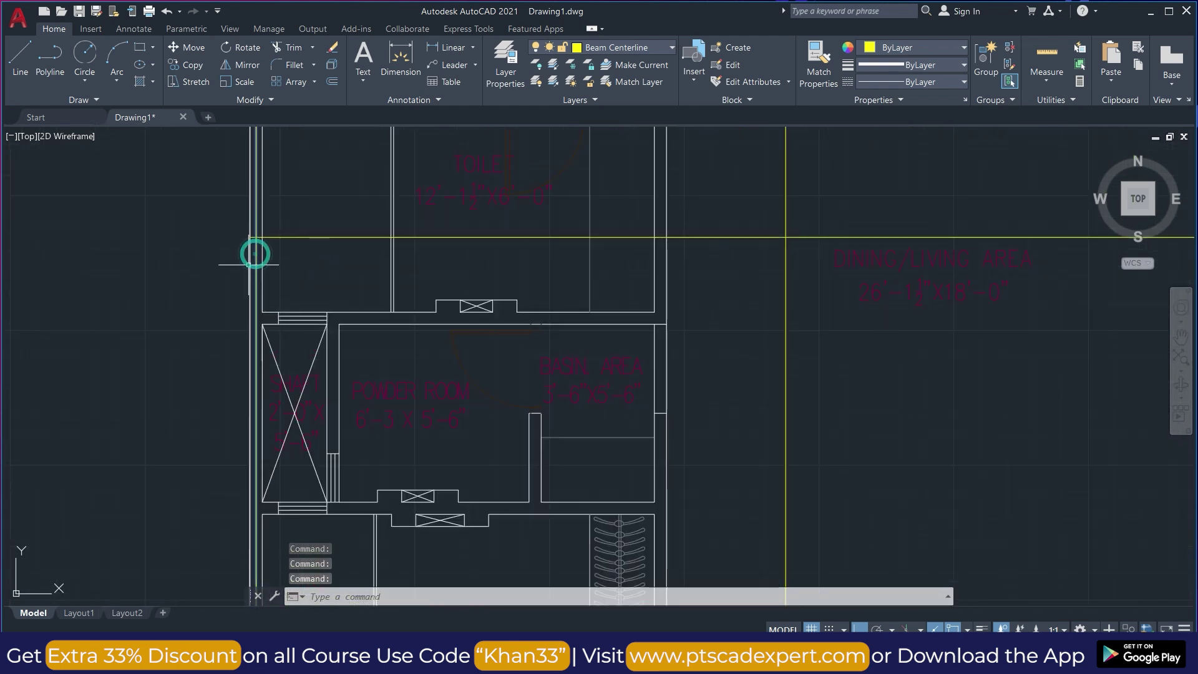
{"action": "scroll", "coordinate": [275, 255], "scroll_direction": "down", "scroll_amount": 5}
{"action": "scroll", "coordinate": [667, 249], "scroll_direction": "up", "scroll_amount": 8}
{"action": "left_click", "coordinate": [638, 270]}
{"action": "scroll", "coordinate": [647, 278], "scroll_direction": "down", "scroll_amount": 6}
{"action": "type", "text": "tr"}
{"action": "left_click_drag", "start_coordinate": [635, 388], "coordinate": [555, 365]}
{"action": "left_click_drag", "start_coordinate": [524, 349], "coordinate": [558, 259]}
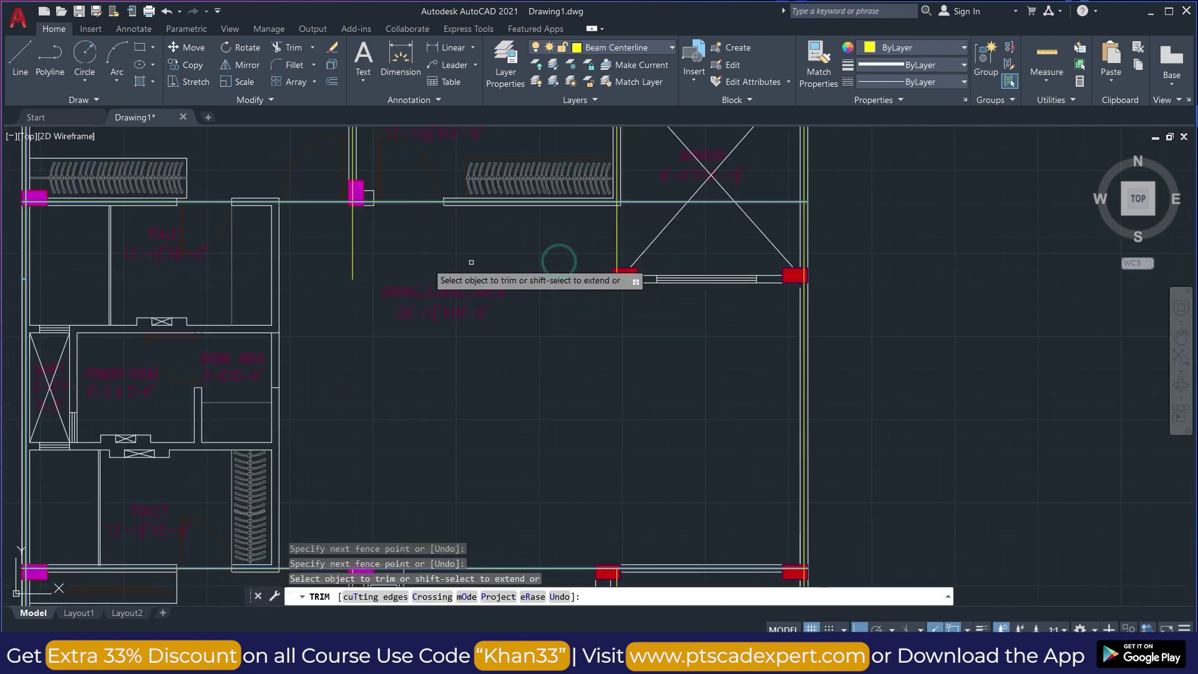
{"action": "left_click_drag", "start_coordinate": [399, 250], "coordinate": [333, 234]}
{"action": "key", "text": "Escape"}
- Undo the last trims of the centerlines in the dining/living area
{"action": "scroll", "coordinate": [494, 210], "scroll_direction": "down", "scroll_amount": 5}
{"action": "key", "text": "ctrl+z"}
{"action": "key", "text": "ctrl+z"}
- Trim away the two vertical beam centerlines crossing the dining/living area
{"action": "left_click", "coordinate": [672, 408]}
{"action": "key", "text": "Escape"}
{"action": "type", "text": "tr"}
{"action": "left_click_drag", "start_coordinate": [673, 409], "coordinate": [565, 392]}
{"action": "left_click_drag", "start_coordinate": [399, 368], "coordinate": [331, 346]}
{"action": "key", "text": "Escape"}
{"action": "key", "text": "Escape"}
- Trim the horizontal beam centerline that runs past the corner column of the crossed area into the dining/living area
{"action": "scroll", "coordinate": [627, 269], "scroll_direction": "up", "scroll_amount": 4}
{"action": "left_click", "coordinate": [606, 255]}
{"action": "left_click", "coordinate": [546, 247]}
{"action": "type", "text": "tr"}
{"action": "mouse_move", "coordinate": [516, 251]}
{"action": "left_mouse_down"}
{"action": "mouse_move", "coordinate": [458, 313]}
{"action": "mouse_move", "coordinate": [507, 371]}
{"action": "left_mouse_up"}
{"action": "key", "text": "Escape"}
{"action": "key", "text": "Escape"}
- Trim the vertical centerline stub below the horizontal centerline inside the corner column of the crossed area
{"action": "scroll", "coordinate": [624, 300], "scroll_direction": "up", "scroll_amount": 7}
{"action": "type", "text": "tr"}
{"action": "key", "text": "Escape"}
{"action": "type", "text": "tr"}
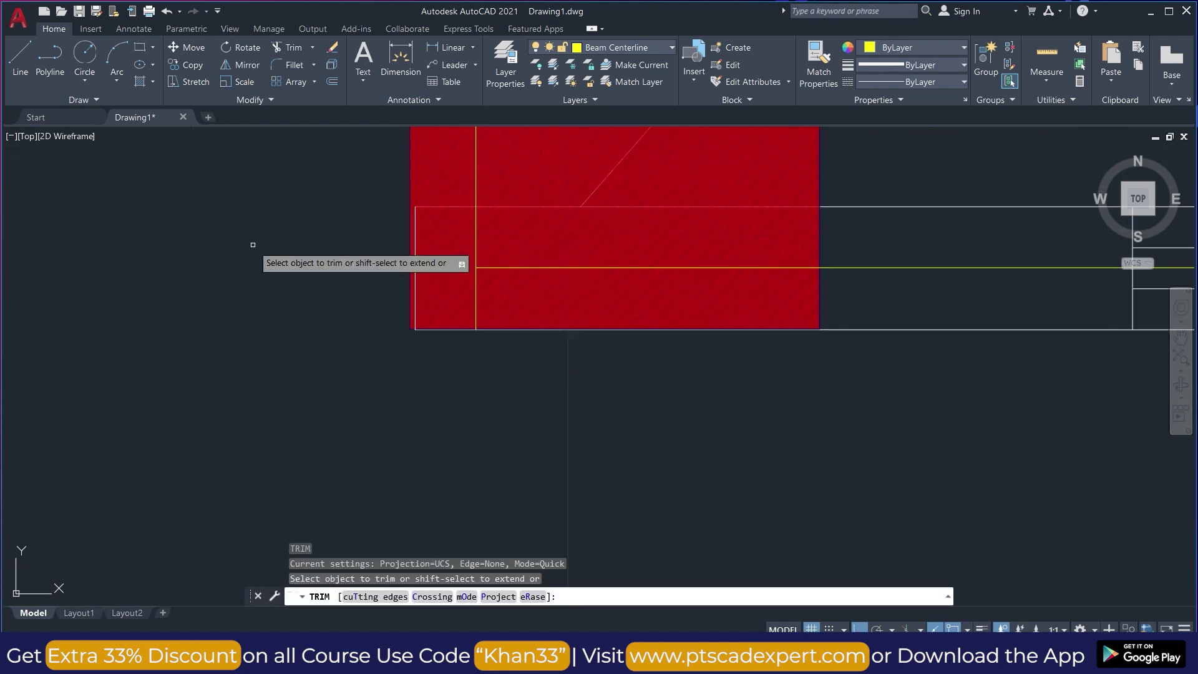
{"action": "left_click", "coordinate": [476, 307]}
- Trim the leftover horizontal beam centerline pieces crossing the toilet beside the dining/living area
{"action": "scroll", "coordinate": [506, 316], "scroll_direction": "down", "scroll_amount": 14}
{"action": "scroll", "coordinate": [274, 310], "scroll_direction": "up", "scroll_amount": 7}
{"action": "left_click", "coordinate": [143, 294]}
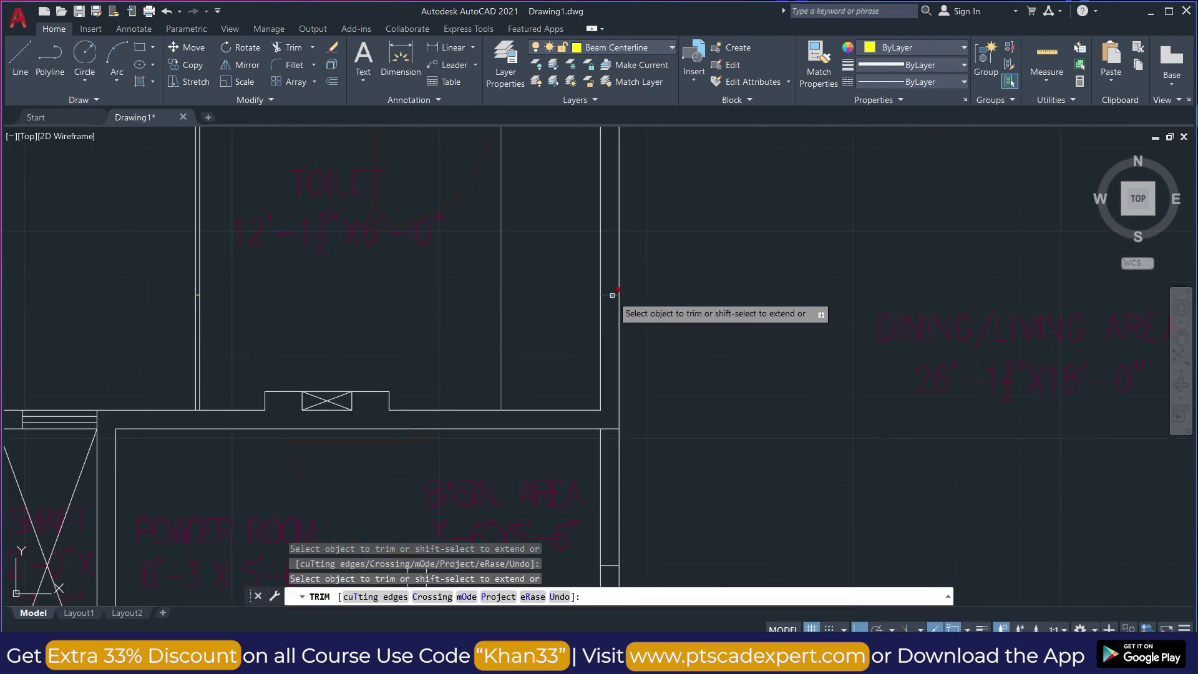
{"action": "left_click", "coordinate": [612, 295]}
{"action": "scroll", "coordinate": [610, 294], "scroll_direction": "down", "scroll_amount": 4}
{"action": "scroll", "coordinate": [456, 280], "scroll_direction": "up", "scroll_amount": 9}
{"action": "left_click_drag", "start_coordinate": [456, 279], "coordinate": [450, 306]}
{"action": "scroll", "coordinate": [419, 284], "scroll_direction": "down", "scroll_amount": 7}
- Trim the horizontal beam centerline through the crossed area below the washing area back to the area's left wall
{"action": "left_click", "coordinate": [583, 308]}
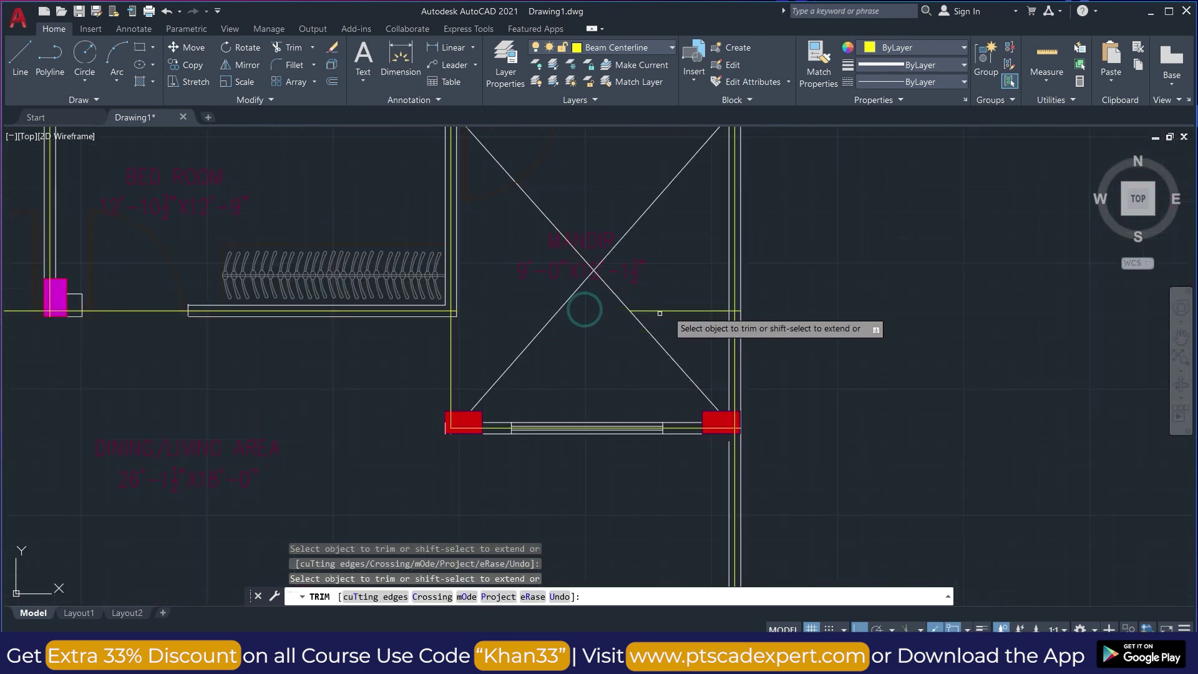
{"action": "scroll", "coordinate": [584, 308], "scroll_direction": "up", "scroll_amount": 3}
{"action": "scroll", "coordinate": [257, 322], "scroll_direction": "down", "scroll_amount": 6}
{"action": "scroll", "coordinate": [431, 305], "scroll_direction": "down", "scroll_amount": 2}
{"action": "key", "text": "Escape"}
{"action": "key", "text": "Escape"}
- Trim the vertical beam centerline running down the parking area's left wall back to the staircase's lower left column
{"action": "scroll", "coordinate": [384, 292], "scroll_direction": "up", "scroll_amount": 2}
{"action": "scroll", "coordinate": [648, 264], "scroll_direction": "down", "scroll_amount": 3}
{"action": "scroll", "coordinate": [493, 505], "scroll_direction": "up", "scroll_amount": 6}
{"action": "key", "text": "space"}
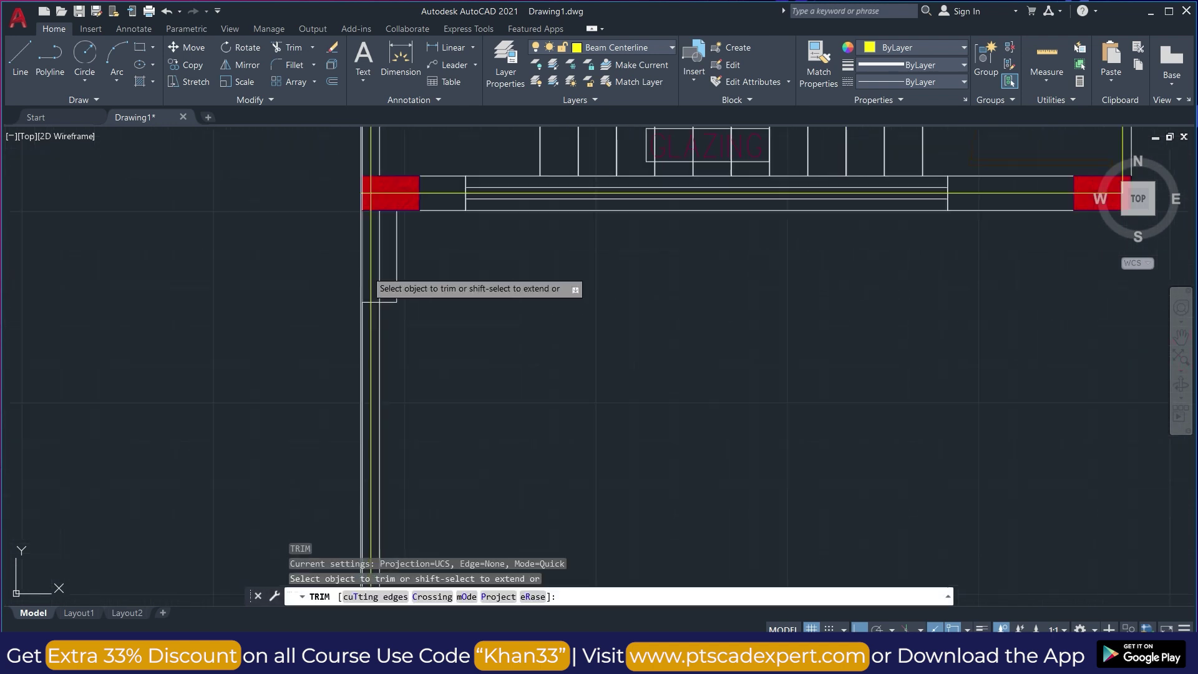
{"action": "left_click", "coordinate": [371, 267]}
{"action": "scroll", "coordinate": [371, 262], "scroll_direction": "up", "scroll_amount": 5}
{"action": "scroll", "coordinate": [375, 251], "scroll_direction": "down", "scroll_amount": 8}
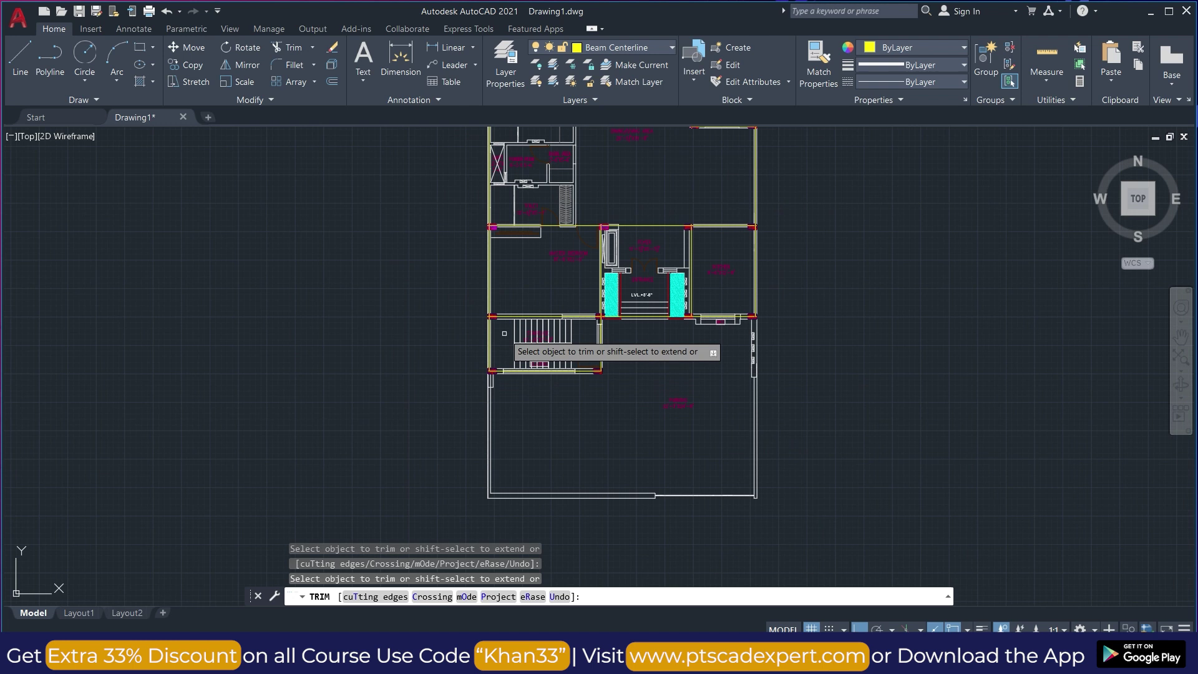
- Inspect the beam centerlines around the kitchen, entrance and magenta columns for pieces still needing a trim
{"action": "scroll", "coordinate": [486, 346], "scroll_direction": "up", "scroll_amount": 4}
{"action": "scroll", "coordinate": [561, 387], "scroll_direction": "down", "scroll_amount": 4}
{"action": "scroll", "coordinate": [668, 387], "scroll_direction": "up", "scroll_amount": 4}
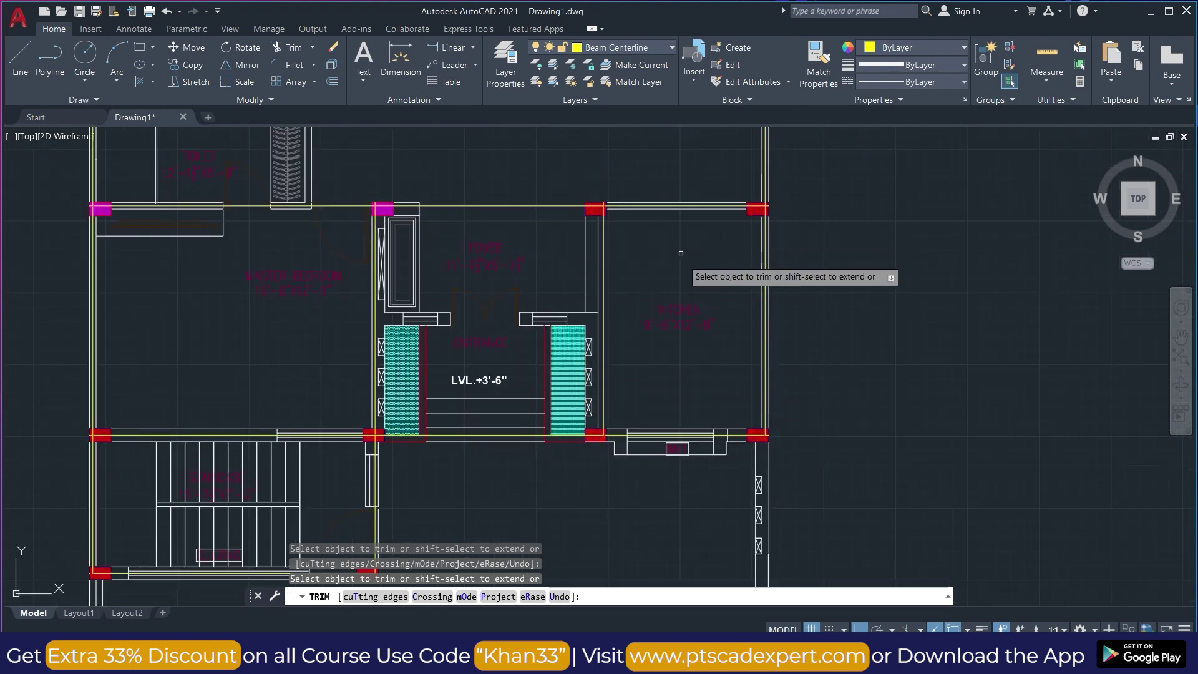
{"action": "scroll", "coordinate": [617, 222], "scroll_direction": "down", "scroll_amount": 3}
{"action": "scroll", "coordinate": [617, 224], "scroll_direction": "up", "scroll_amount": 5}
{"action": "scroll", "coordinate": [302, 295], "scroll_direction": "up", "scroll_amount": 8}
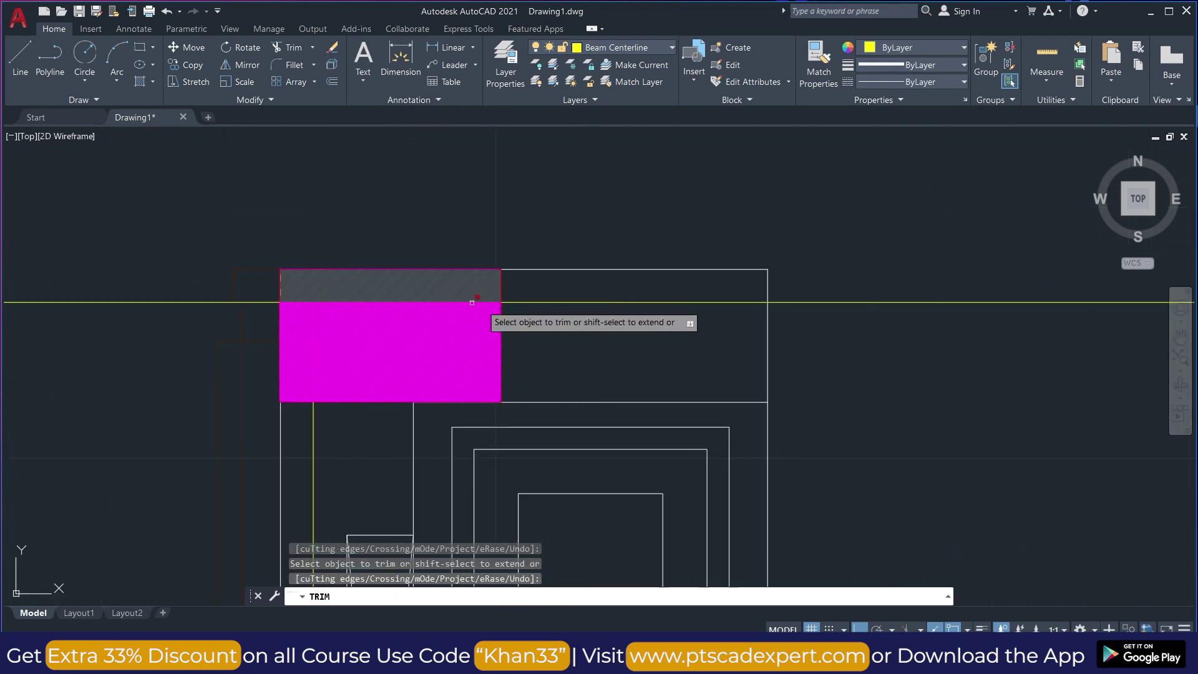
{"action": "scroll", "coordinate": [462, 312], "scroll_direction": "down", "scroll_amount": 6}
{"action": "scroll", "coordinate": [424, 315], "scroll_direction": "down", "scroll_amount": 5}
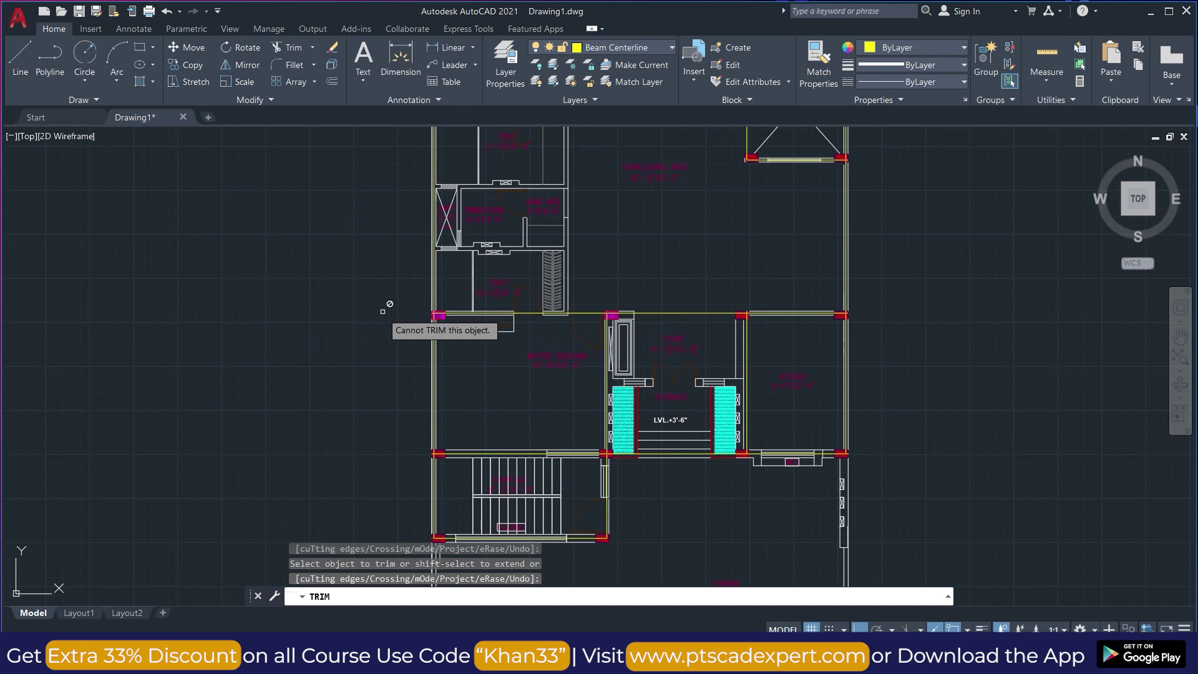
{"action": "scroll", "coordinate": [522, 237], "scroll_direction": "down", "scroll_amount": 3}
{"action": "scroll", "coordinate": [495, 310], "scroll_direction": "up", "scroll_amount": 3}
{"action": "scroll", "coordinate": [521, 247], "scroll_direction": "down", "scroll_amount": 3}
{"action": "key", "text": "Escape"}
{"action": "scroll", "coordinate": [521, 247], "scroll_direction": "down", "scroll_amount": 5}
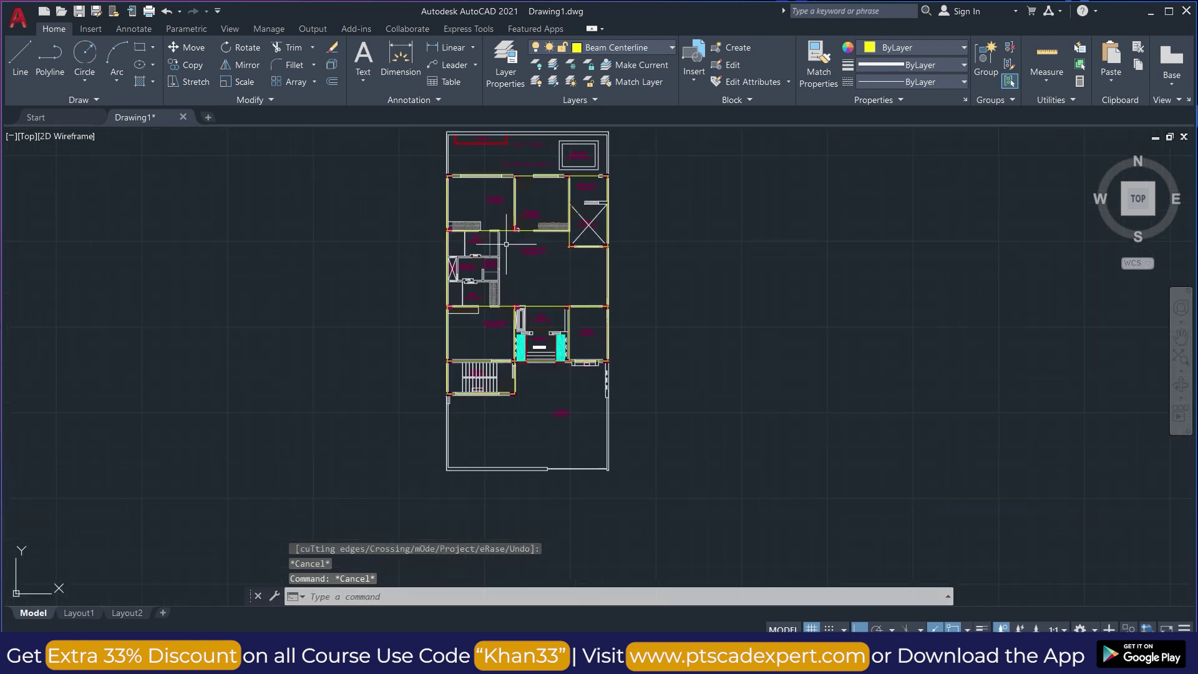
- Draw a horizontal beam centerline along the wall below the washing area, from mid-thickness at its right end to the left wall's centerline
{"action": "scroll", "coordinate": [640, 190], "scroll_direction": "up", "scroll_amount": 5}
{"action": "scroll", "coordinate": [635, 203], "scroll_direction": "up", "scroll_amount": 6}
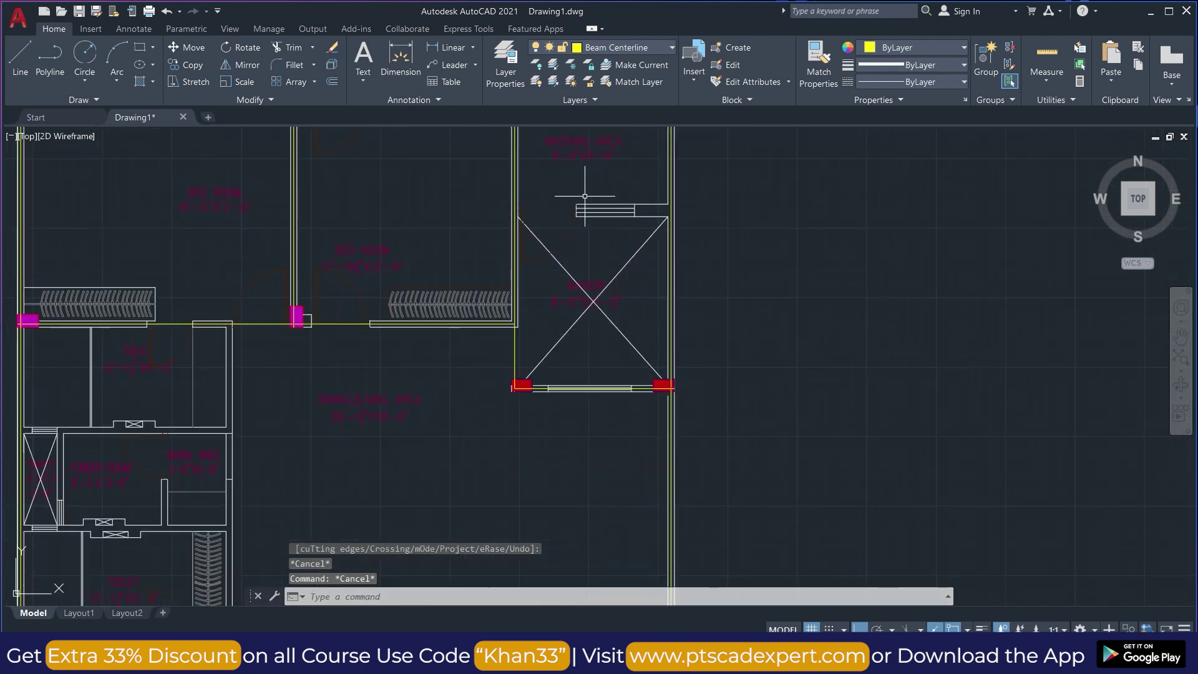
{"action": "scroll", "coordinate": [549, 215], "scroll_direction": "down", "scroll_amount": 5}
{"action": "scroll", "coordinate": [614, 301], "scroll_direction": "up", "scroll_amount": 5}
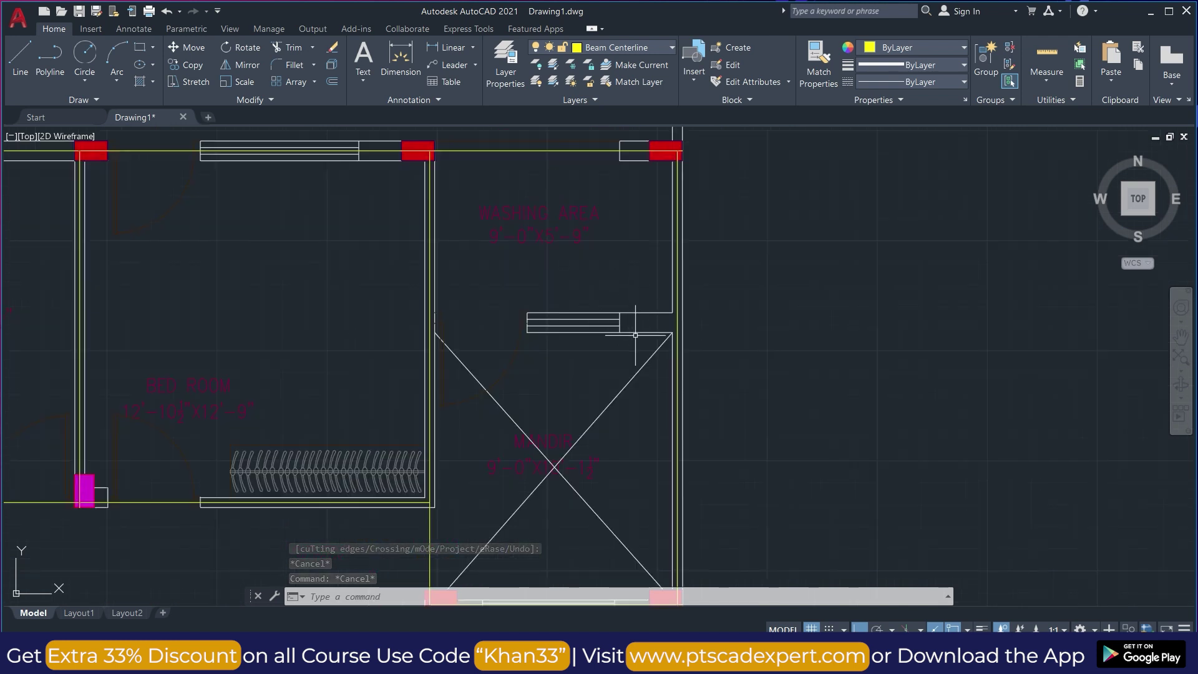
{"action": "key", "text": "Return"}
{"action": "key", "text": "Escape"}
{"action": "key", "text": "Escape"}
{"action": "left_click", "coordinate": [19, 58]}
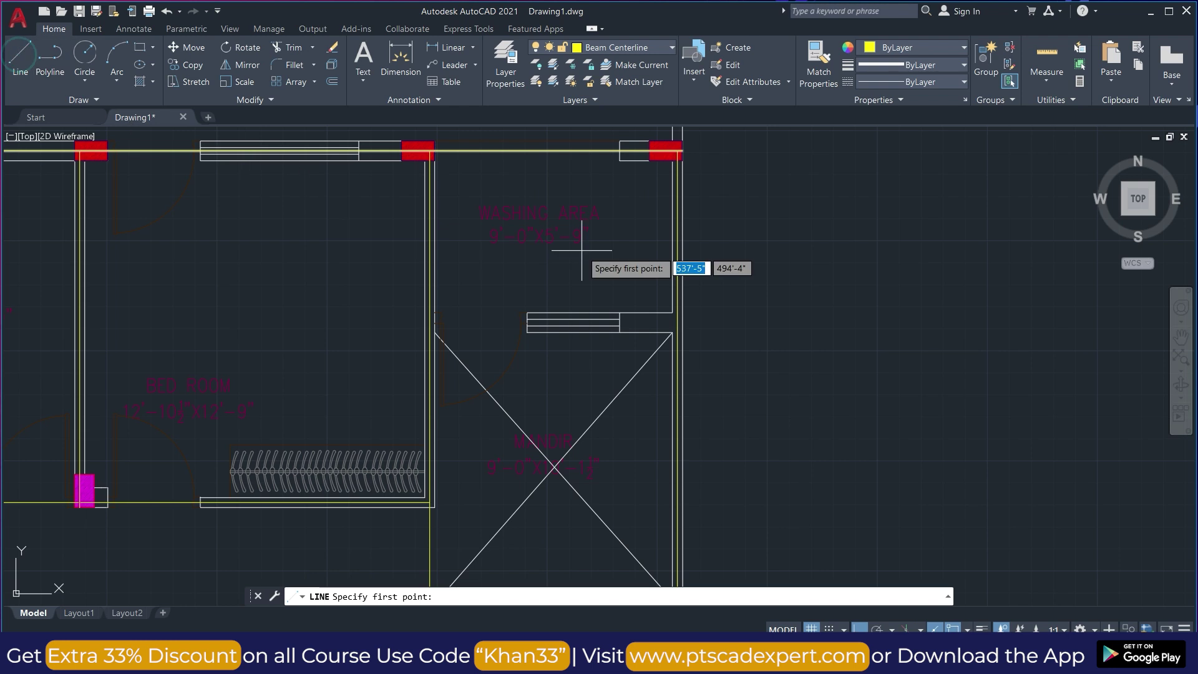
{"action": "scroll", "coordinate": [667, 274], "scroll_direction": "up", "scroll_amount": 4}
{"action": "right_click", "coordinate": [641, 392], "text": "shift"}
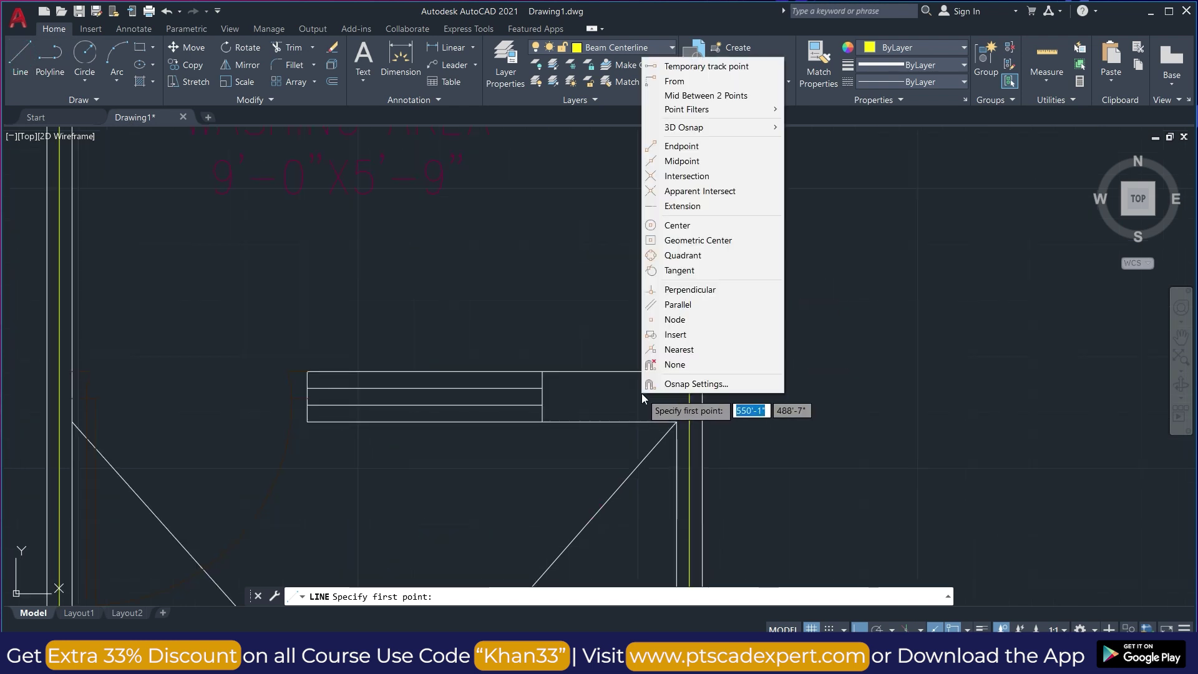
{"action": "left_click", "coordinate": [699, 95]}
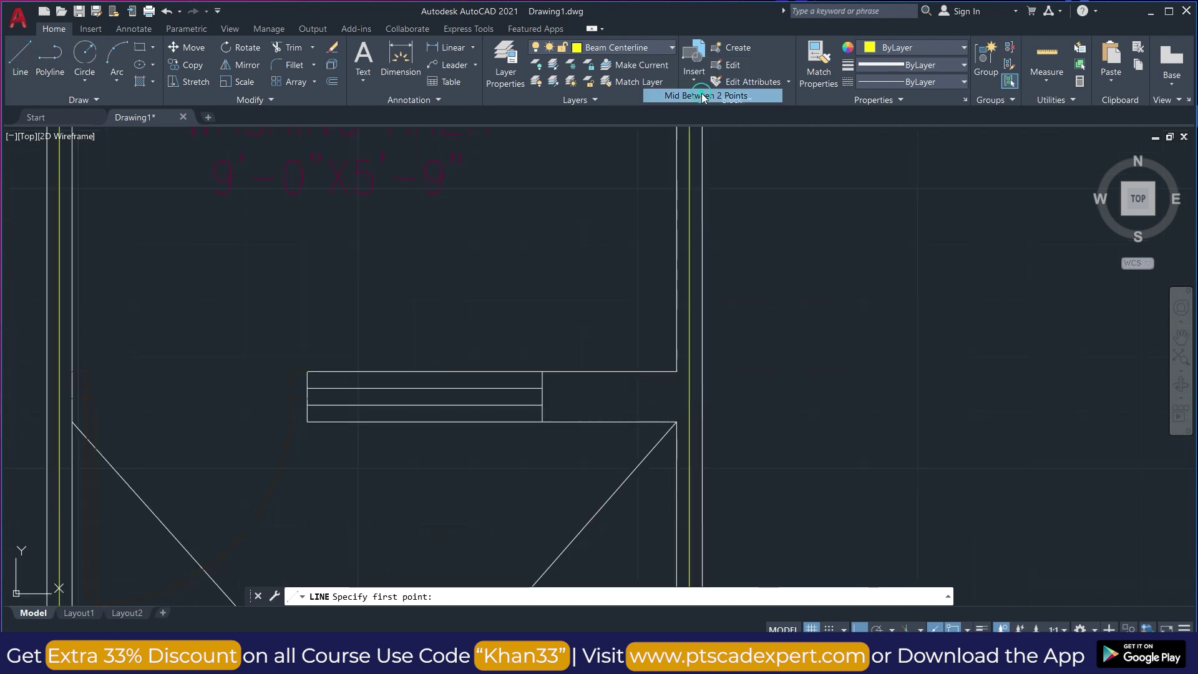
{"action": "left_click", "coordinate": [676, 370]}
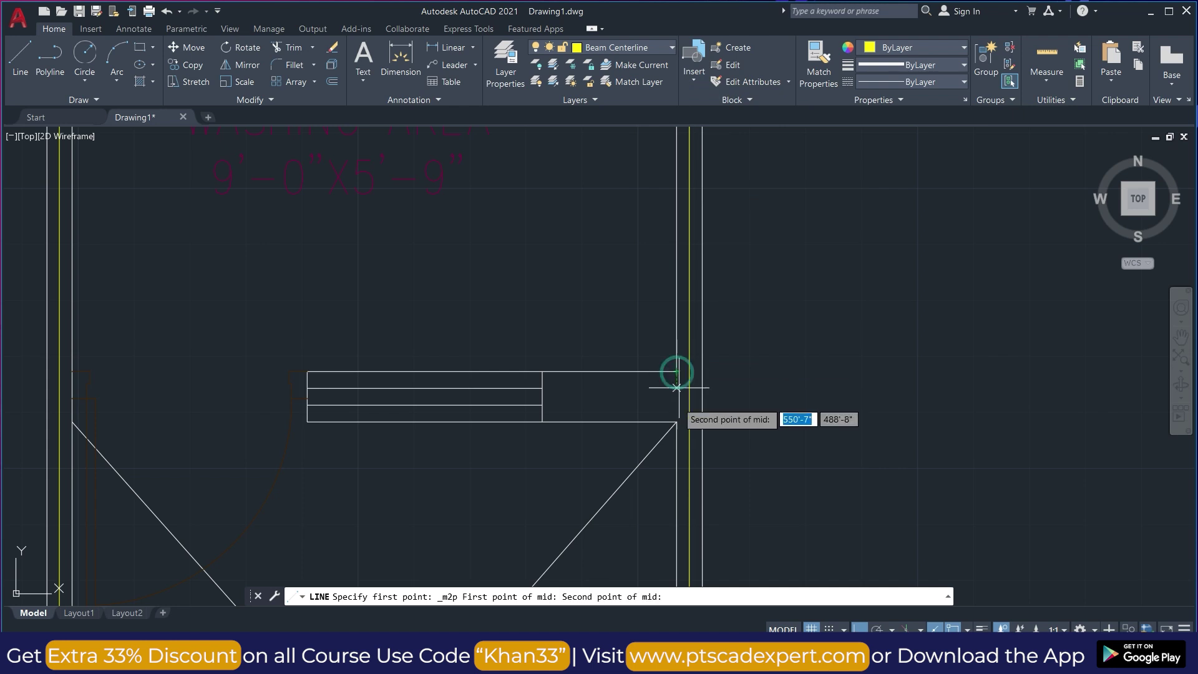
{"action": "left_click", "coordinate": [677, 421]}
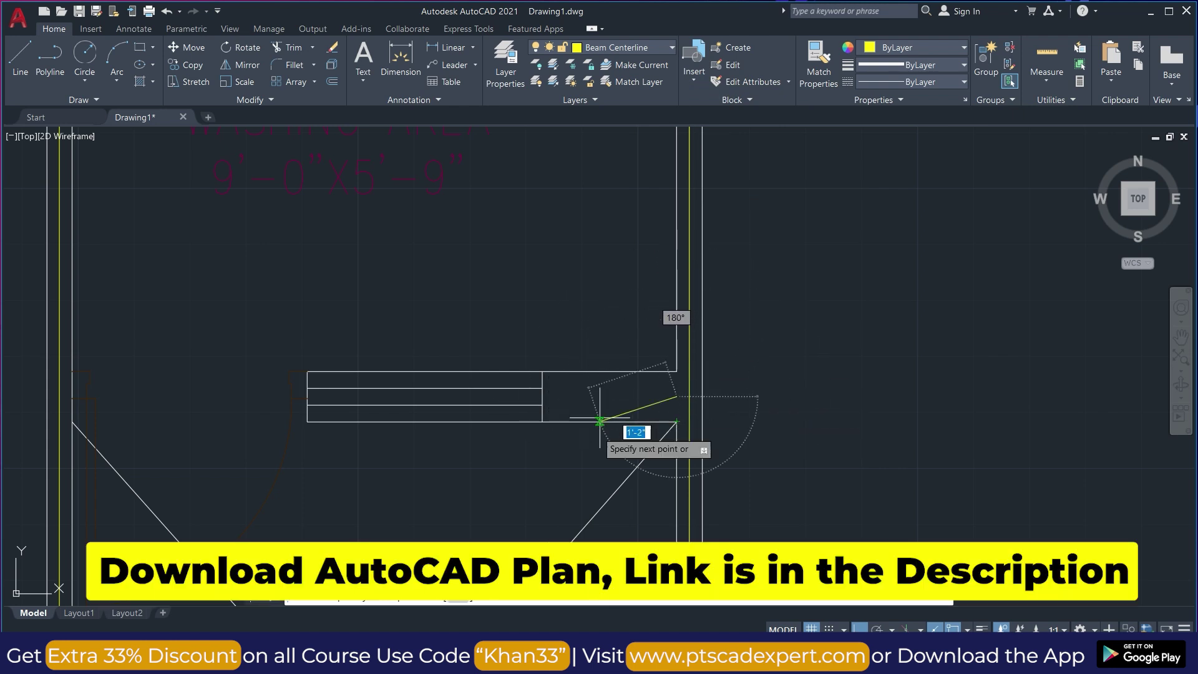
{"action": "left_click", "coordinate": [58, 396]}
{"action": "key", "text": "Return"}
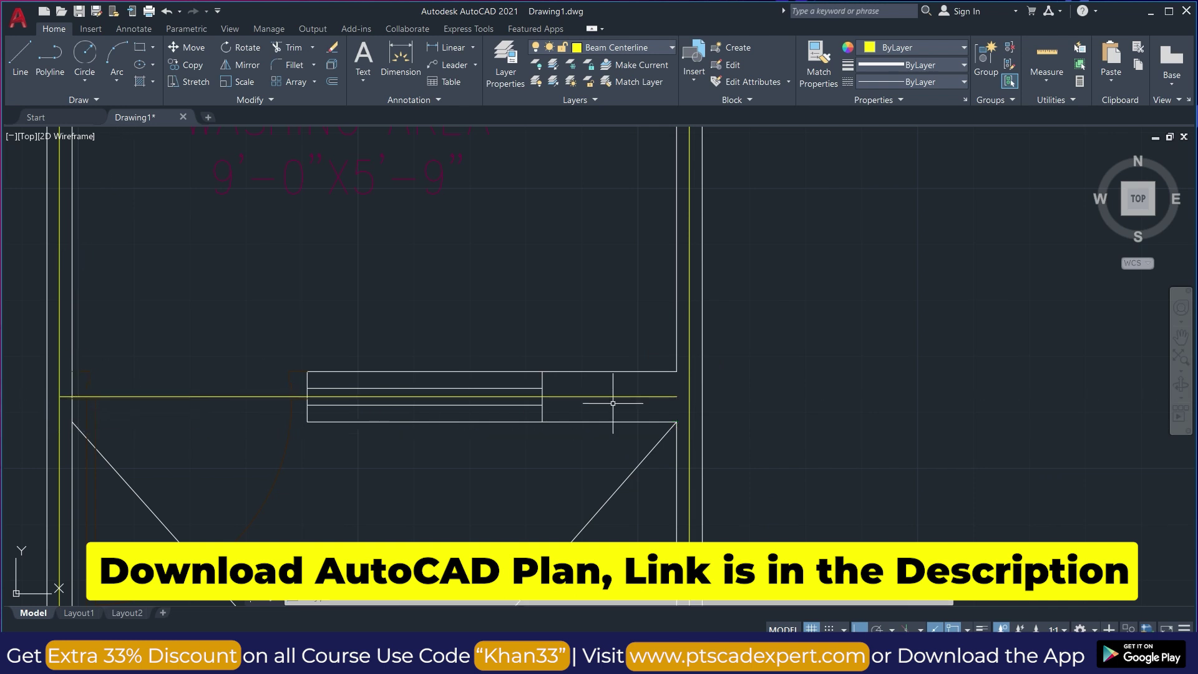
- Stretch the right end of the new centerline below the washing area to the outer right wall's centerline
{"action": "left_click", "coordinate": [663, 395]}
{"action": "scroll", "coordinate": [677, 384], "scroll_direction": "up", "scroll_amount": 4}
{"action": "left_click", "coordinate": [666, 431]}
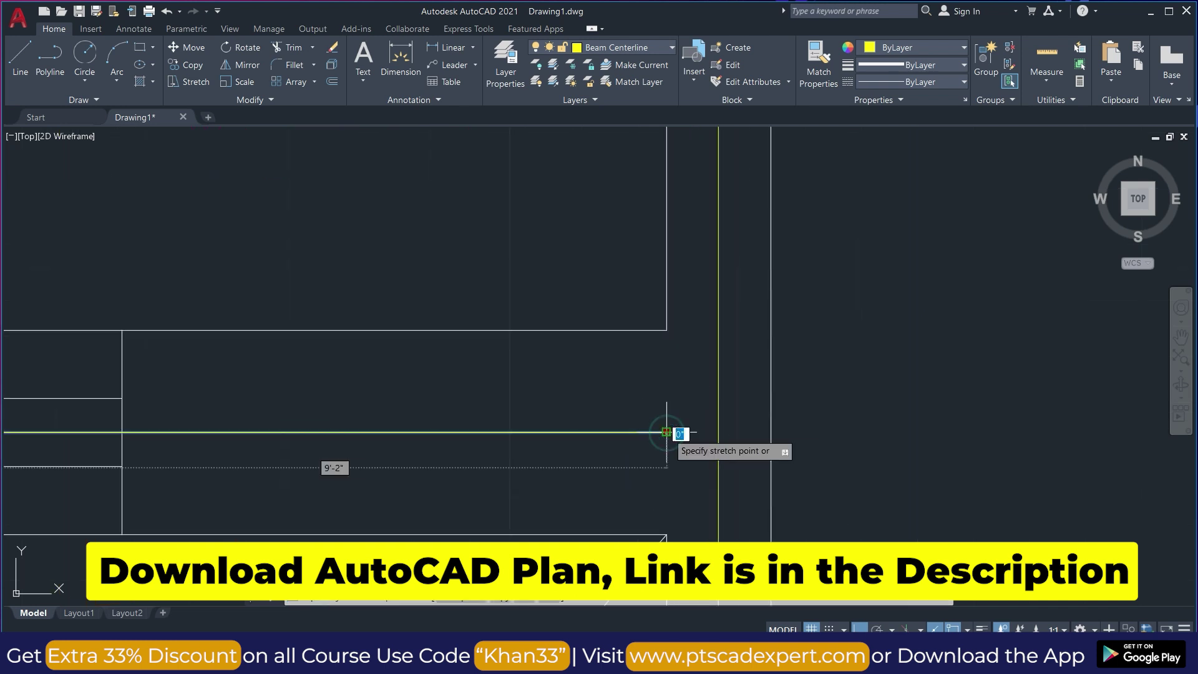
{"action": "left_click", "coordinate": [718, 431]}
{"action": "key", "text": "Escape"}
{"action": "scroll", "coordinate": [782, 317], "scroll_direction": "down", "scroll_amount": 4}
{"action": "scroll", "coordinate": [805, 274], "scroll_direction": "down", "scroll_amount": 3}
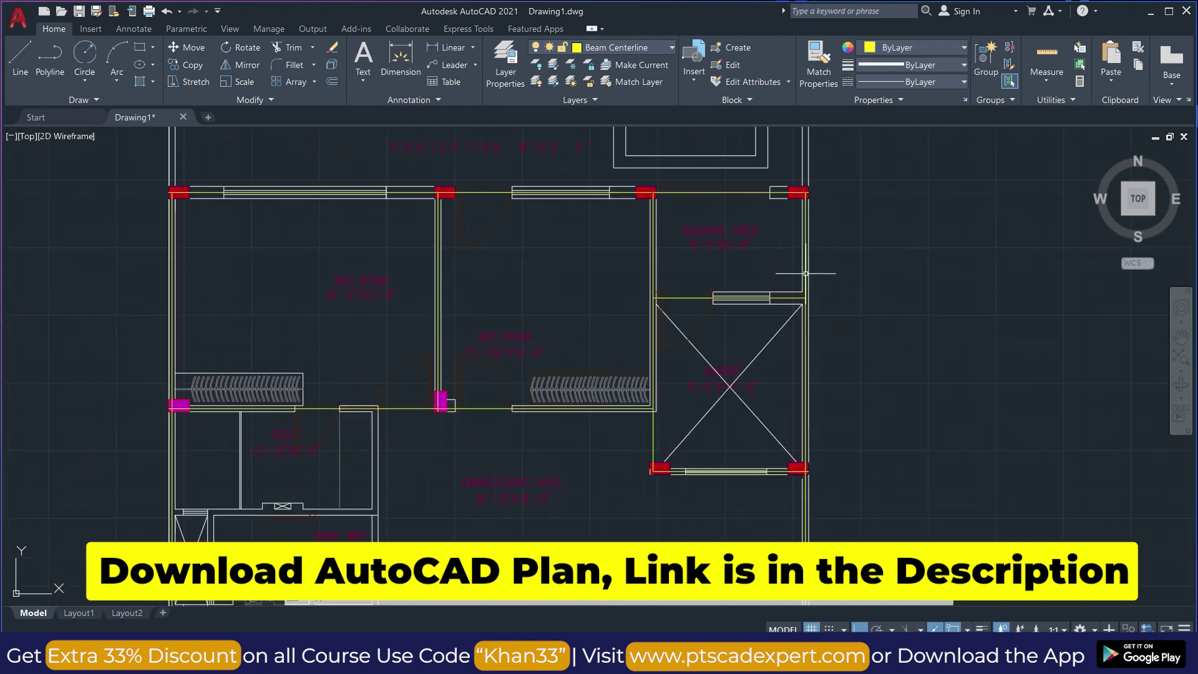
- Draw a vertical beam centerline midway in the wall between the toilets and dining/living area, down to the lower toilet's horizontal centerline
{"action": "scroll", "coordinate": [753, 280], "scroll_direction": "down", "scroll_amount": 2}
{"action": "scroll", "coordinate": [568, 408], "scroll_direction": "up", "scroll_amount": 2}
{"action": "scroll", "coordinate": [561, 326], "scroll_direction": "down", "scroll_amount": 1}
{"action": "scroll", "coordinate": [553, 326], "scroll_direction": "up", "scroll_amount": 1}
{"action": "scroll", "coordinate": [582, 234], "scroll_direction": "up", "scroll_amount": 3}
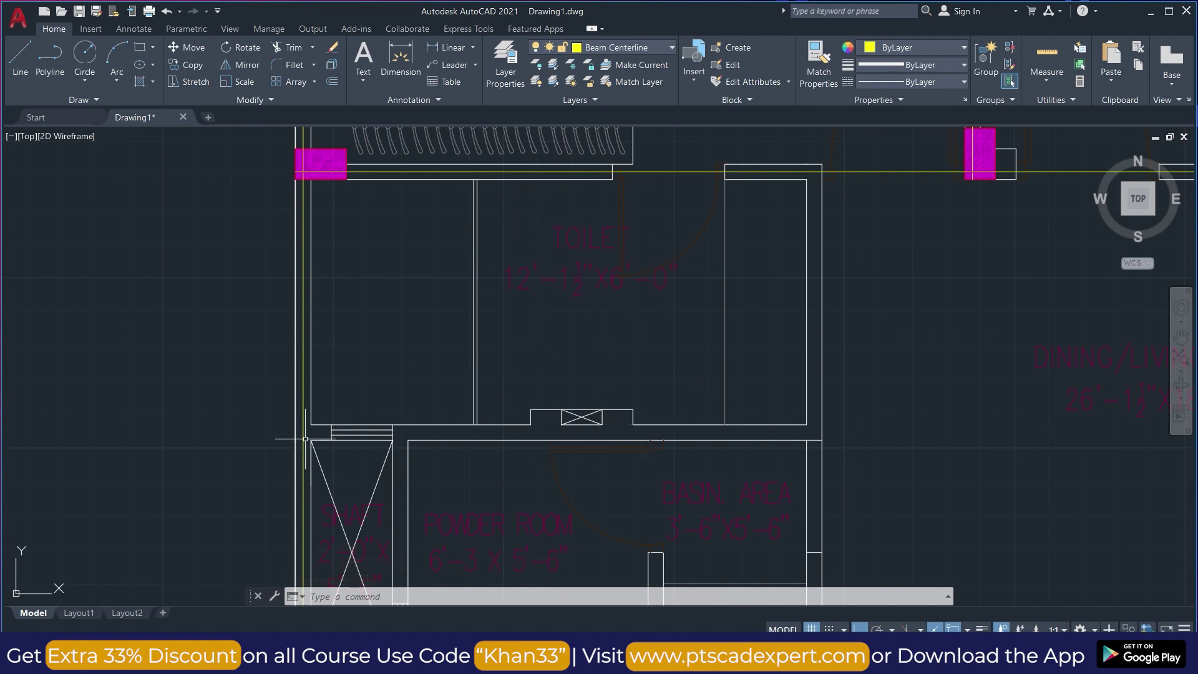
{"action": "scroll", "coordinate": [603, 285], "scroll_direction": "down", "scroll_amount": 2}
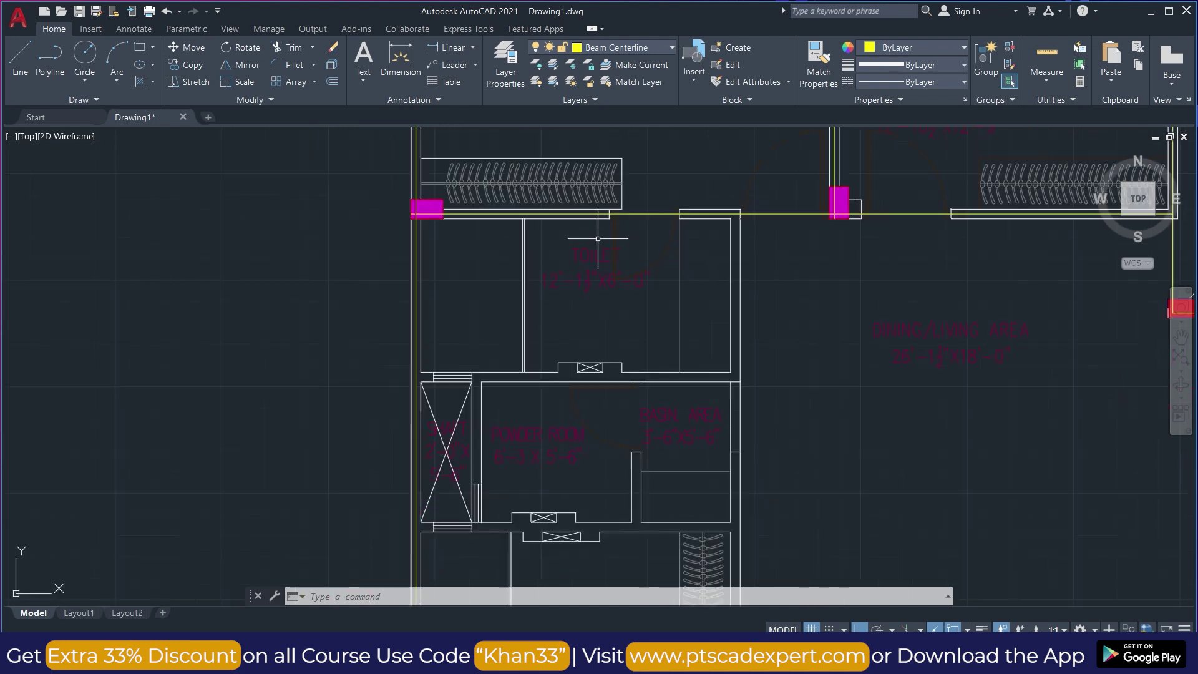
{"action": "left_click", "coordinate": [20, 69]}
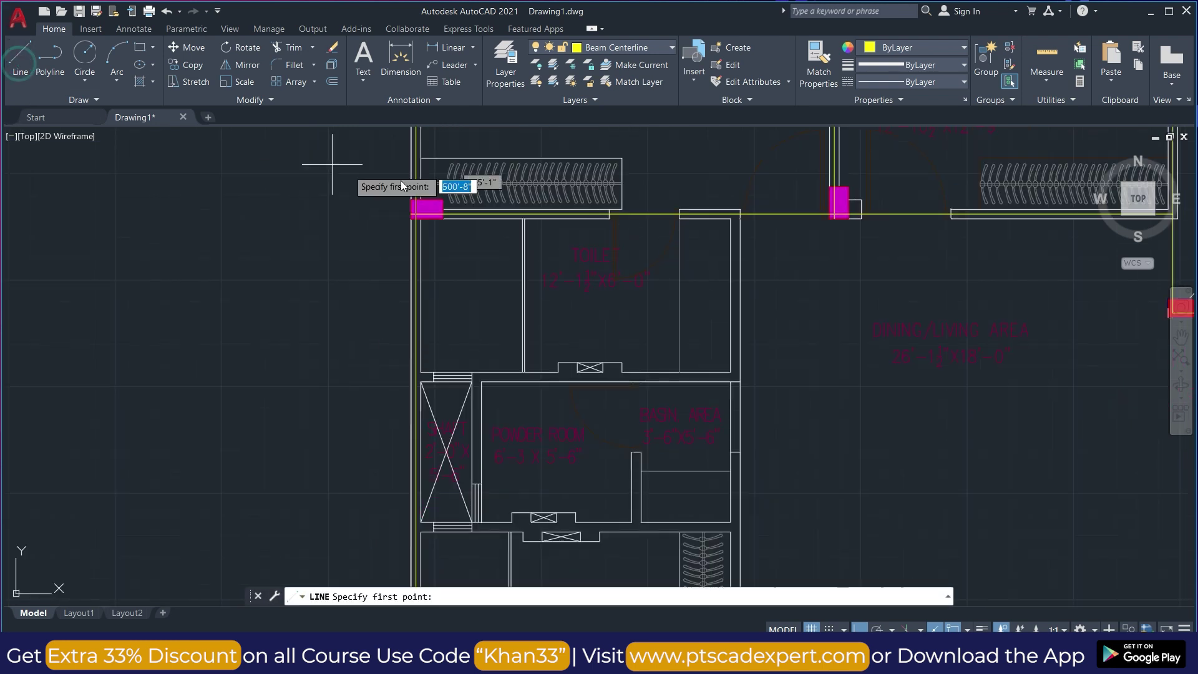
{"action": "scroll", "coordinate": [668, 256], "scroll_direction": "down", "scroll_amount": 2}
{"action": "scroll", "coordinate": [679, 512], "scroll_direction": "up", "scroll_amount": 5}
{"action": "scroll", "coordinate": [660, 499], "scroll_direction": "down", "scroll_amount": 3}
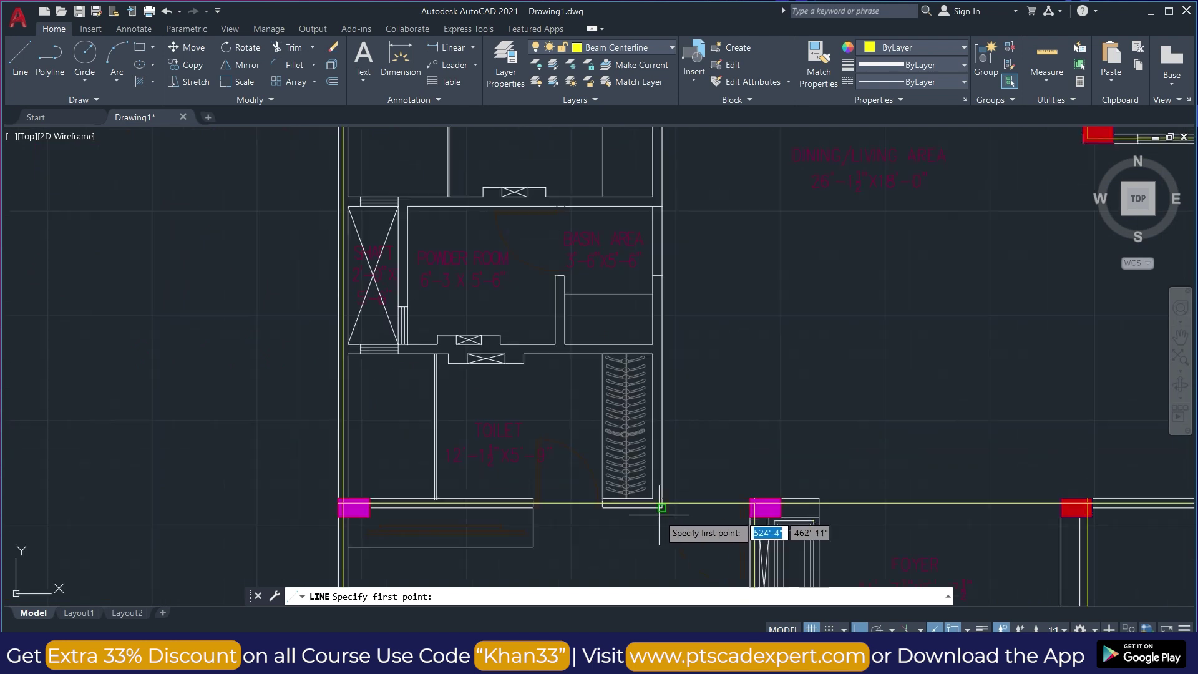
{"action": "scroll", "coordinate": [661, 368], "scroll_direction": "up", "scroll_amount": 4}
{"action": "scroll", "coordinate": [661, 365], "scroll_direction": "up", "scroll_amount": 6}
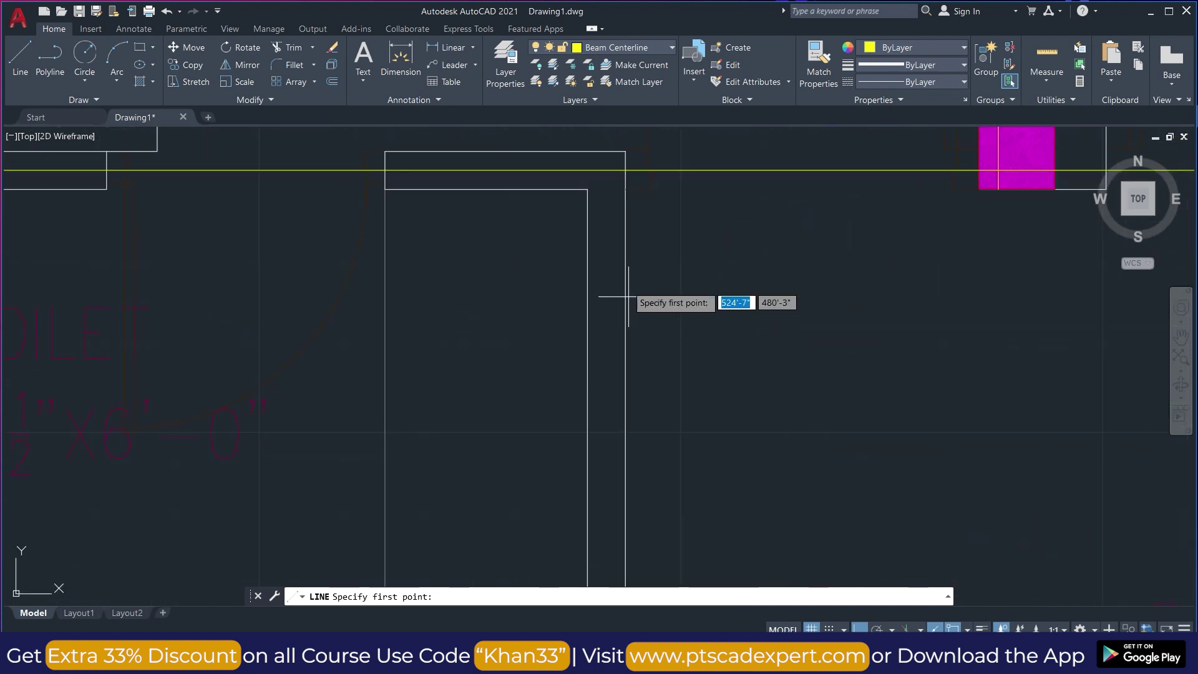
{"action": "right_click", "coordinate": [615, 210], "text": "shift"}
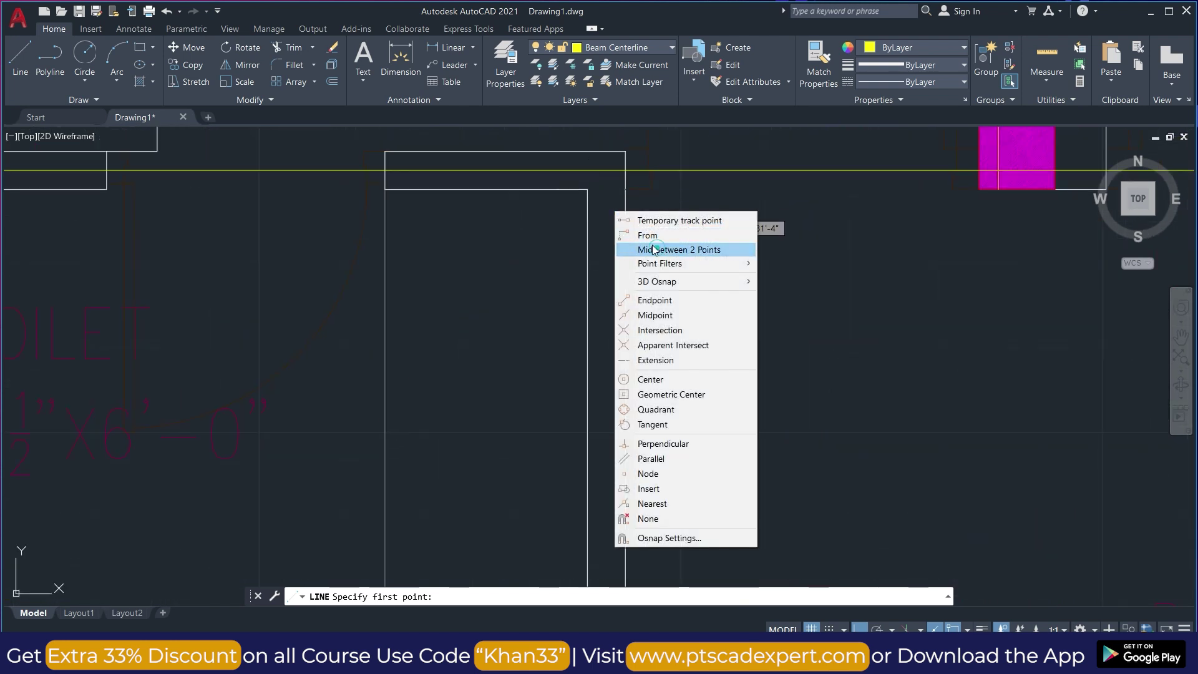
{"action": "left_click", "coordinate": [655, 248]}
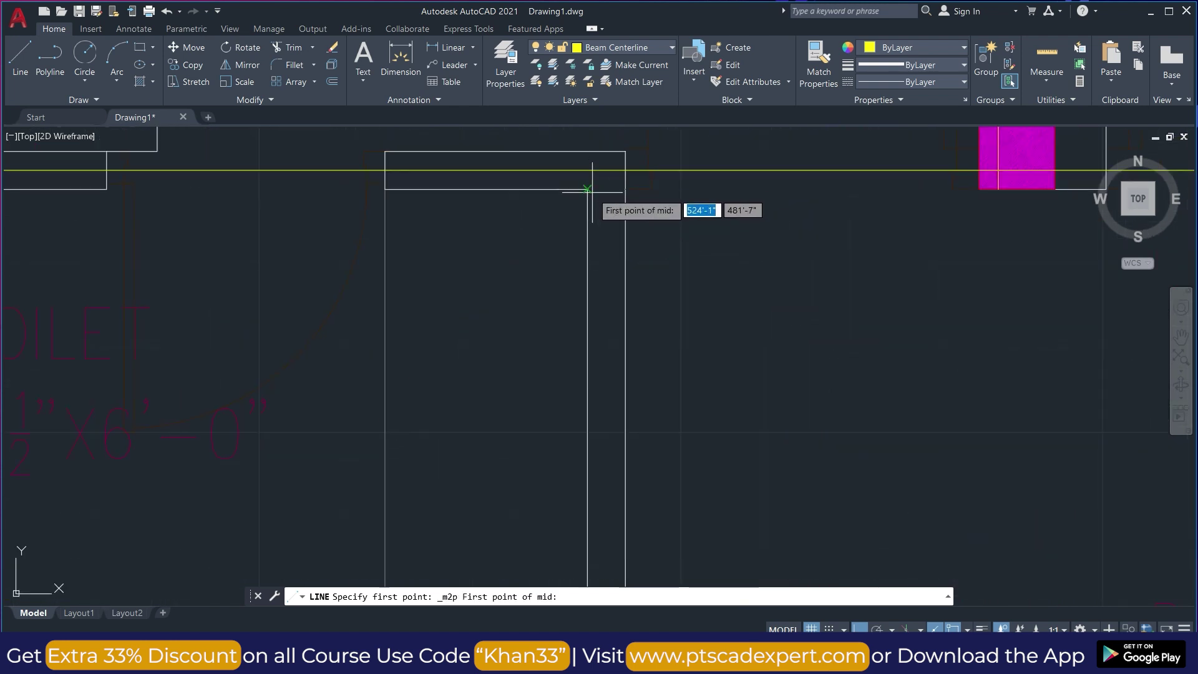
{"action": "left_click", "coordinate": [625, 189]}
{"action": "scroll", "coordinate": [567, 259], "scroll_direction": "down", "scroll_amount": 5}
{"action": "scroll", "coordinate": [570, 278], "scroll_direction": "up", "scroll_amount": 3}
{"action": "scroll", "coordinate": [610, 430], "scroll_direction": "up", "scroll_amount": 4}
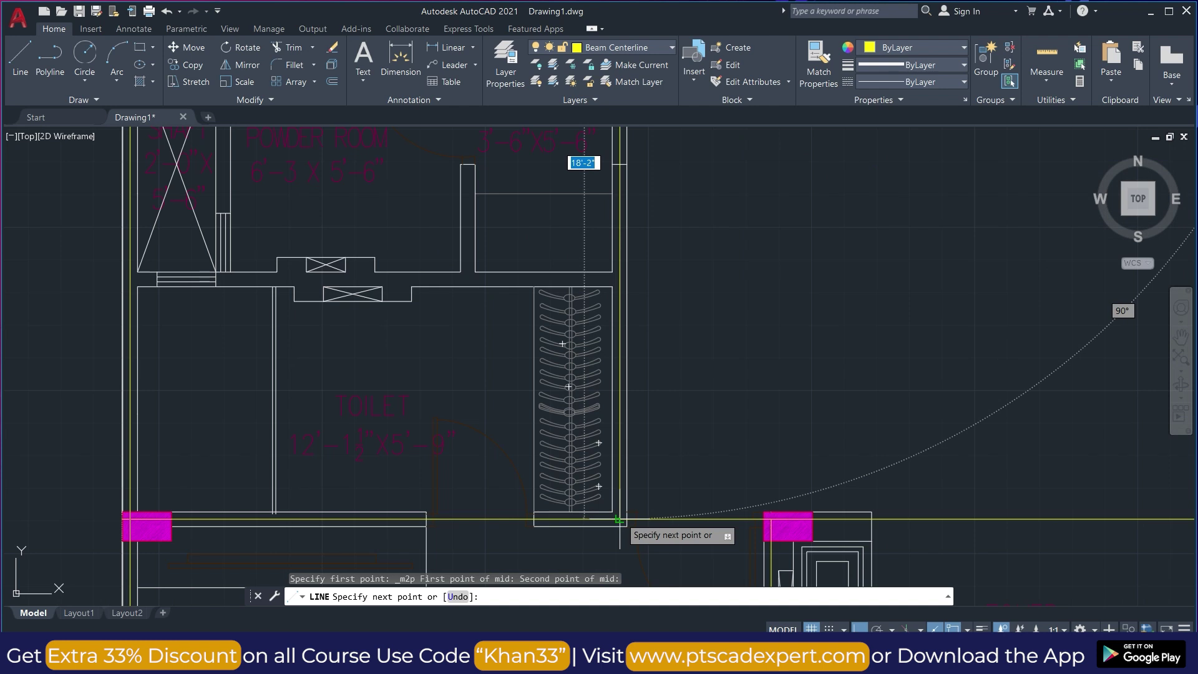
{"action": "left_click", "coordinate": [617, 518]}
{"action": "scroll", "coordinate": [620, 516], "scroll_direction": "down", "scroll_amount": 5}
{"action": "scroll", "coordinate": [604, 369], "scroll_direction": "up", "scroll_amount": 5}
{"action": "key", "text": "Escape"}
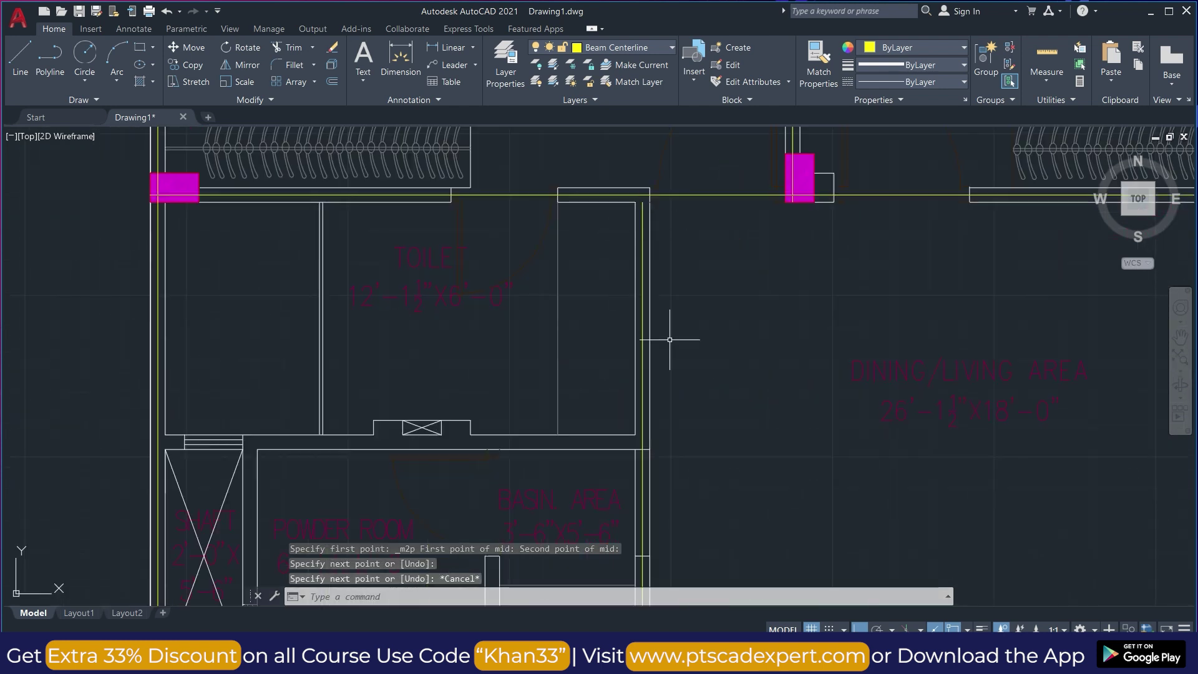
- Stretch the upper end of the vertical centerline beside the toilets to the horizontal beam centerline above the upper toilet
{"action": "scroll", "coordinate": [629, 164], "scroll_direction": "up", "scroll_amount": 5}
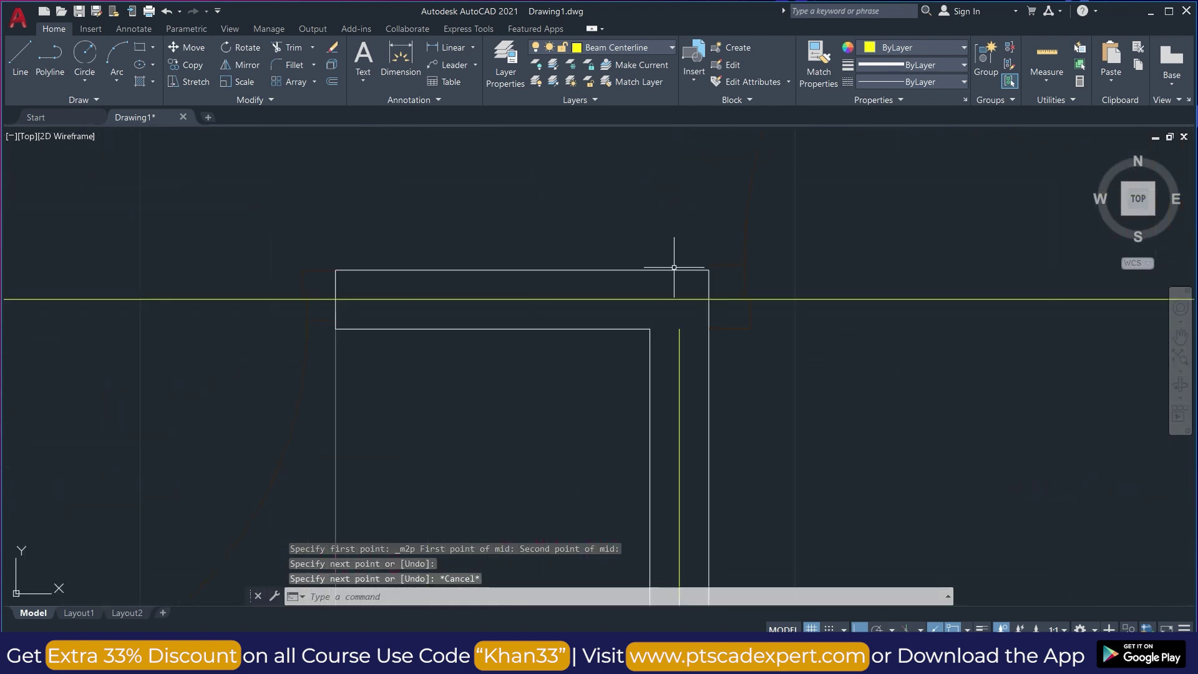
{"action": "left_click", "coordinate": [678, 333]}
{"action": "left_click", "coordinate": [679, 328]}
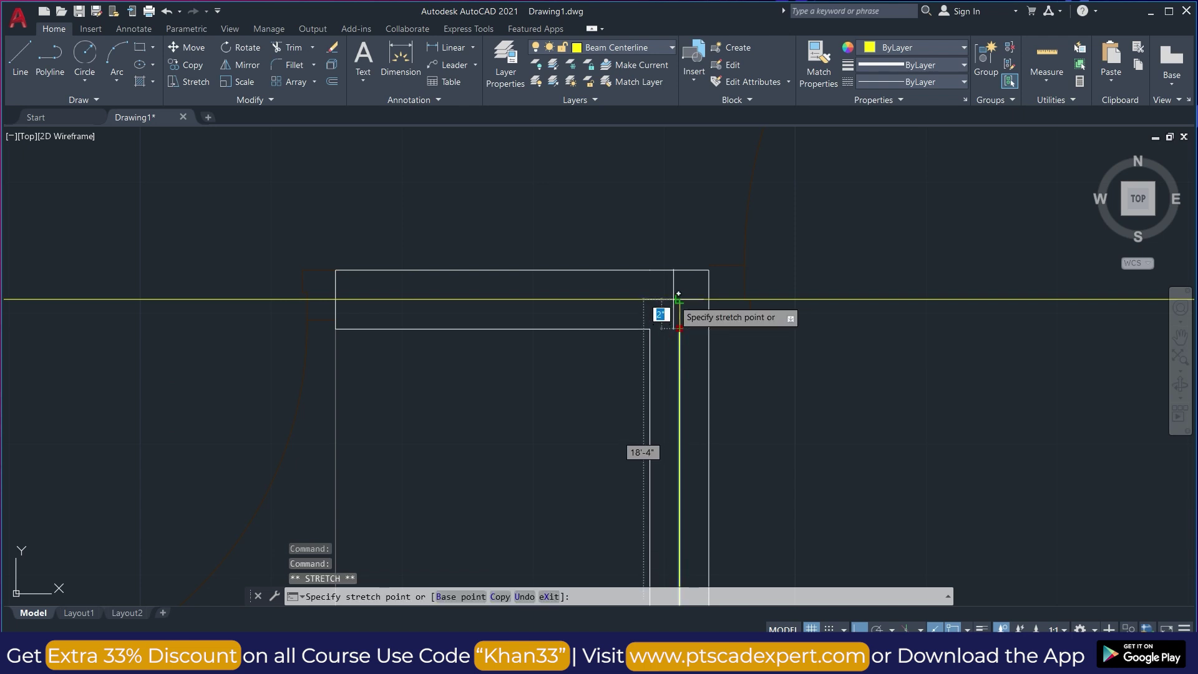
{"action": "key", "text": "Escape"}
{"action": "key", "text": "Escape"}
{"action": "scroll", "coordinate": [657, 256], "scroll_direction": "down", "scroll_amount": 5}
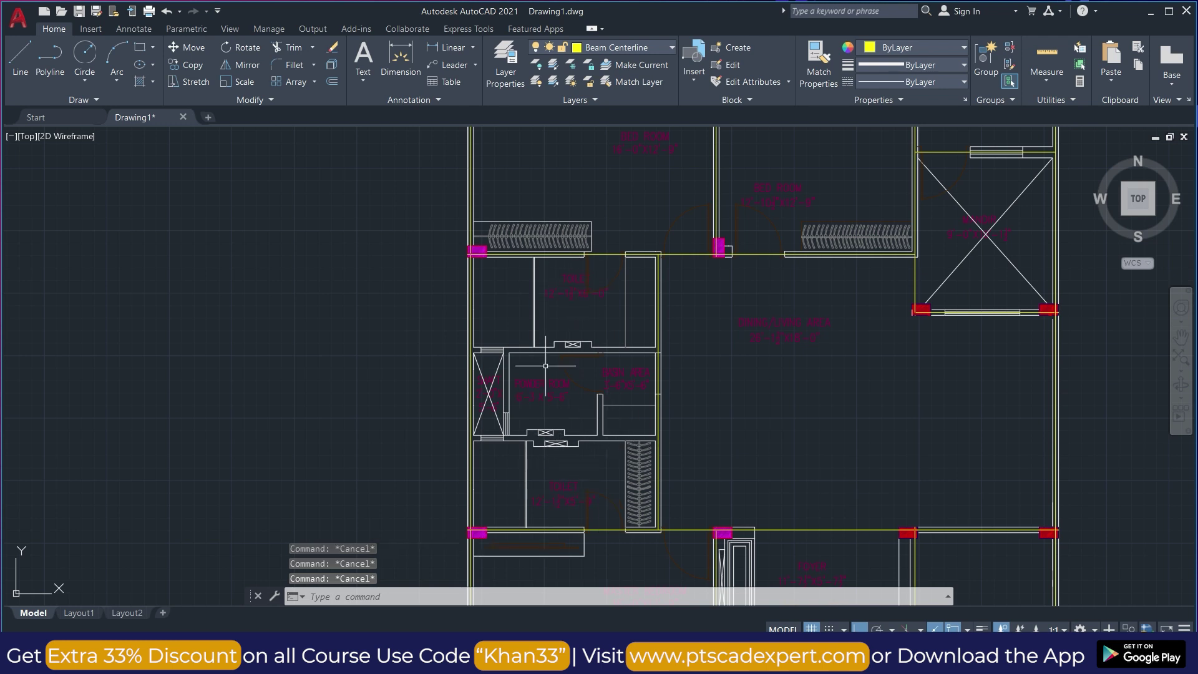
- Draw a horizontal beam centerline midway in the wall between the upper toilet and powder room, from the shaft to the dining-side vertical centerline
{"action": "scroll", "coordinate": [553, 397], "scroll_direction": "up", "scroll_amount": 2}
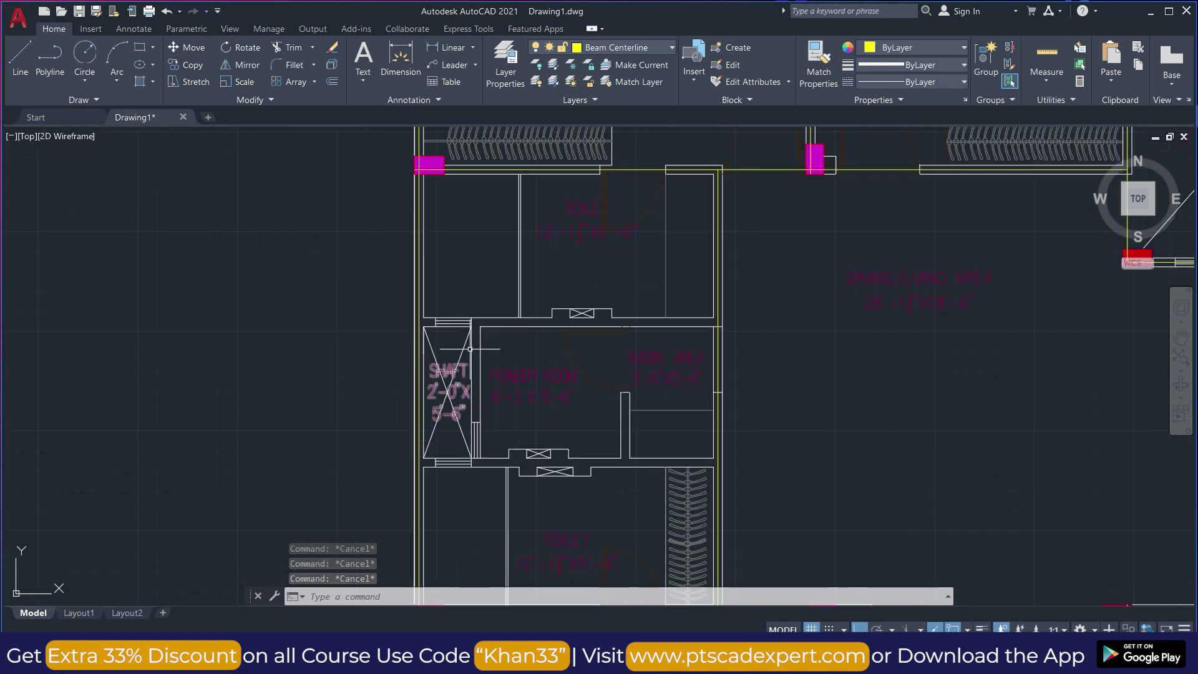
{"action": "scroll", "coordinate": [437, 390], "scroll_direction": "up", "scroll_amount": 2}
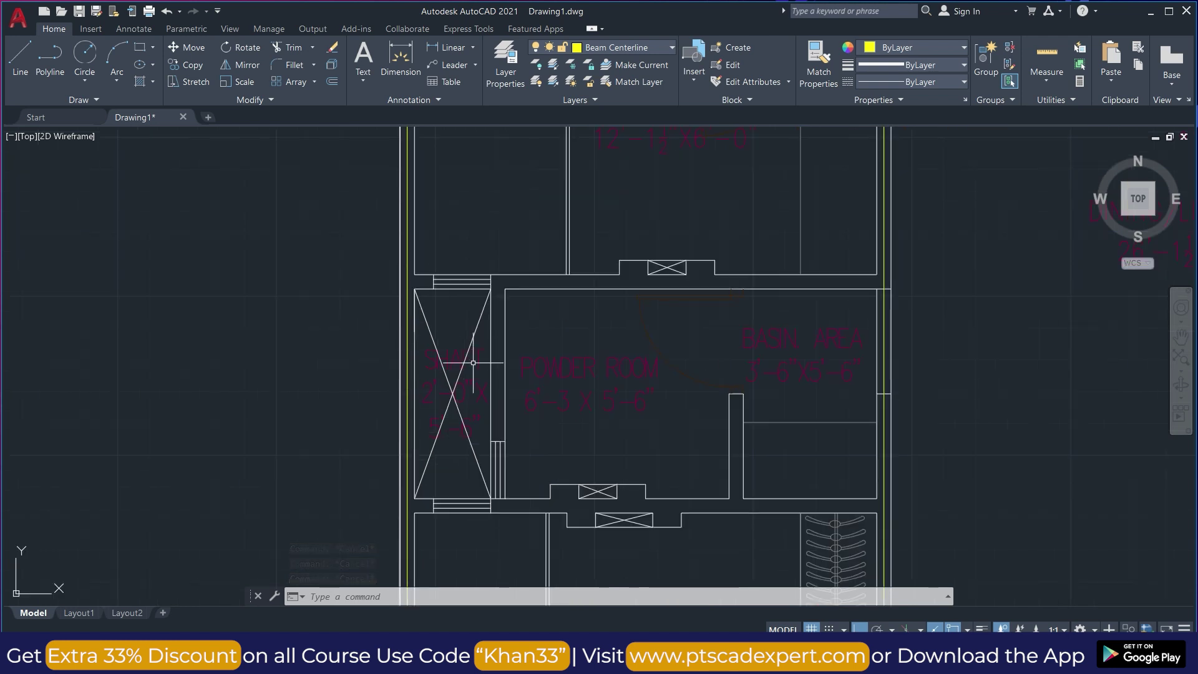
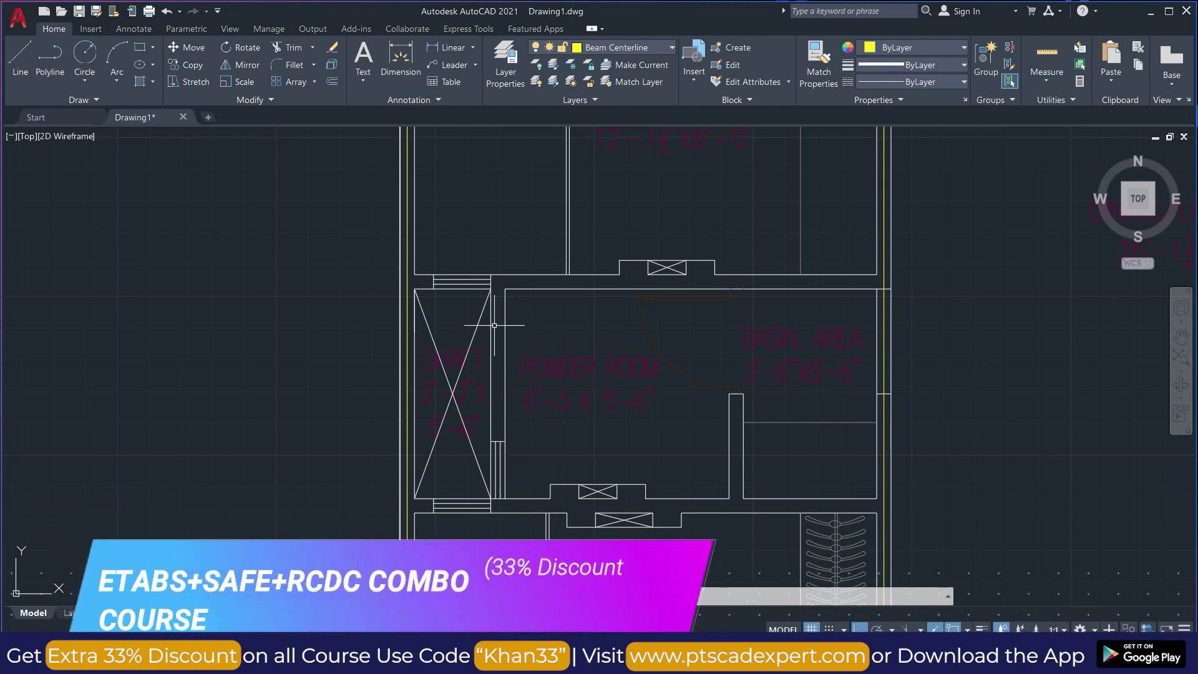
{"action": "type", "text": "l"}
{"action": "key", "text": "Return"}
{"action": "scroll", "coordinate": [490, 325], "scroll_direction": "up", "scroll_amount": 4}
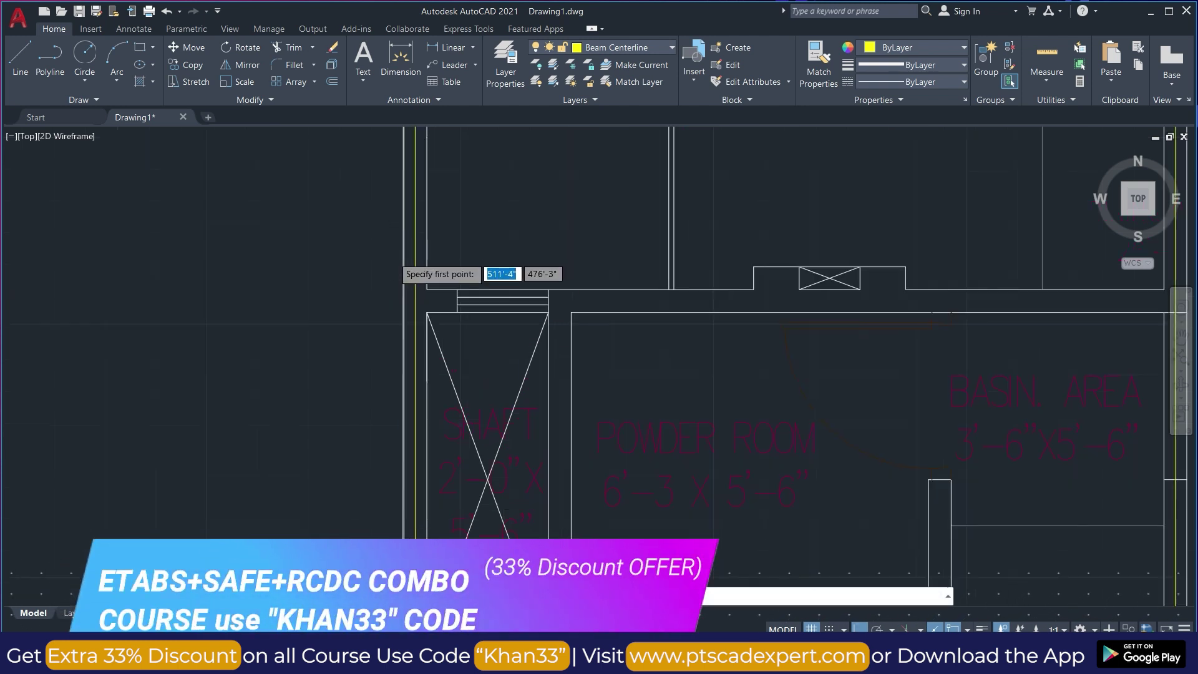
{"action": "right_click", "coordinate": [447, 335], "text": "shift"}
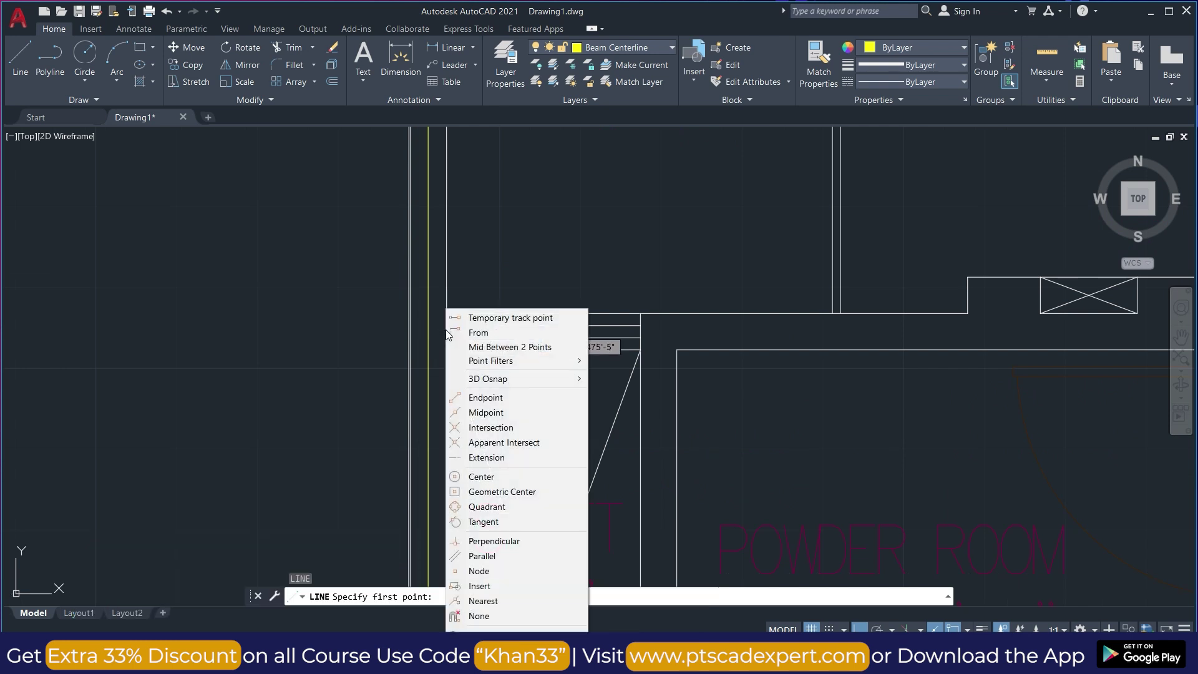
{"action": "left_click", "coordinate": [492, 347]}
{"action": "scroll", "coordinate": [468, 344], "scroll_direction": "up", "scroll_amount": 4}
{"action": "left_click", "coordinate": [416, 265]}
{"action": "scroll", "coordinate": [416, 265], "scroll_direction": "down", "scroll_amount": 1}
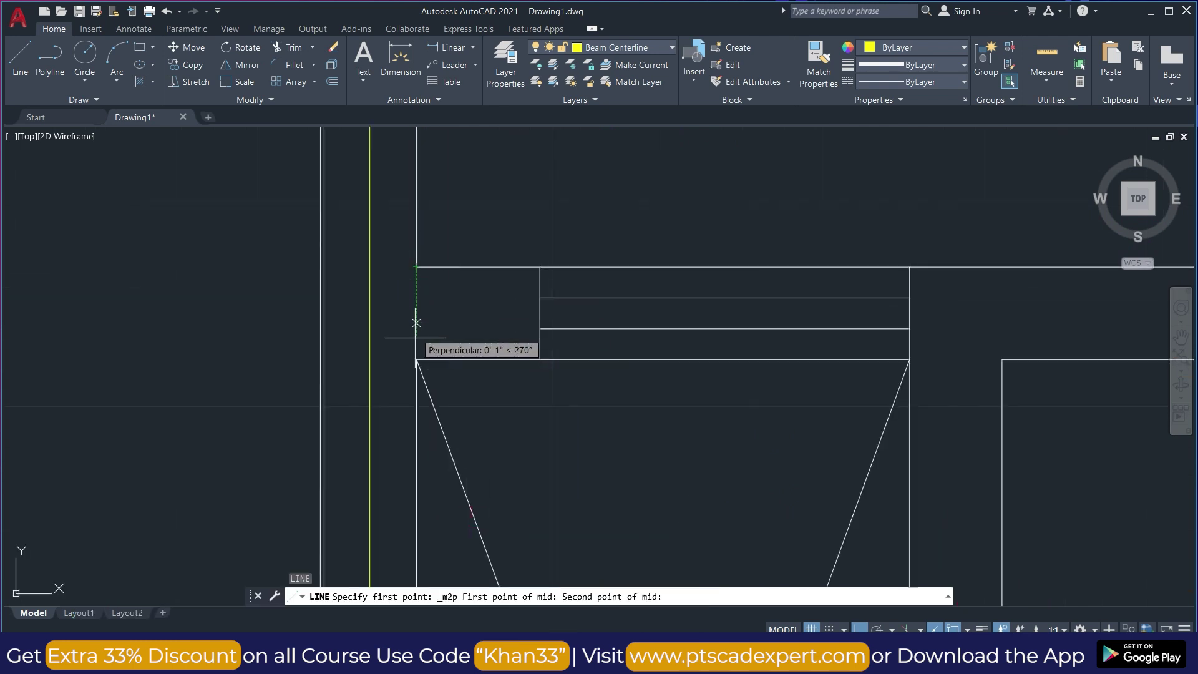
{"action": "left_click", "coordinate": [414, 365]}
{"action": "scroll", "coordinate": [449, 312], "scroll_direction": "down", "scroll_amount": 4}
{"action": "scroll", "coordinate": [446, 312], "scroll_direction": "down", "scroll_amount": 4}
{"action": "scroll", "coordinate": [829, 308], "scroll_direction": "up", "scroll_amount": 6}
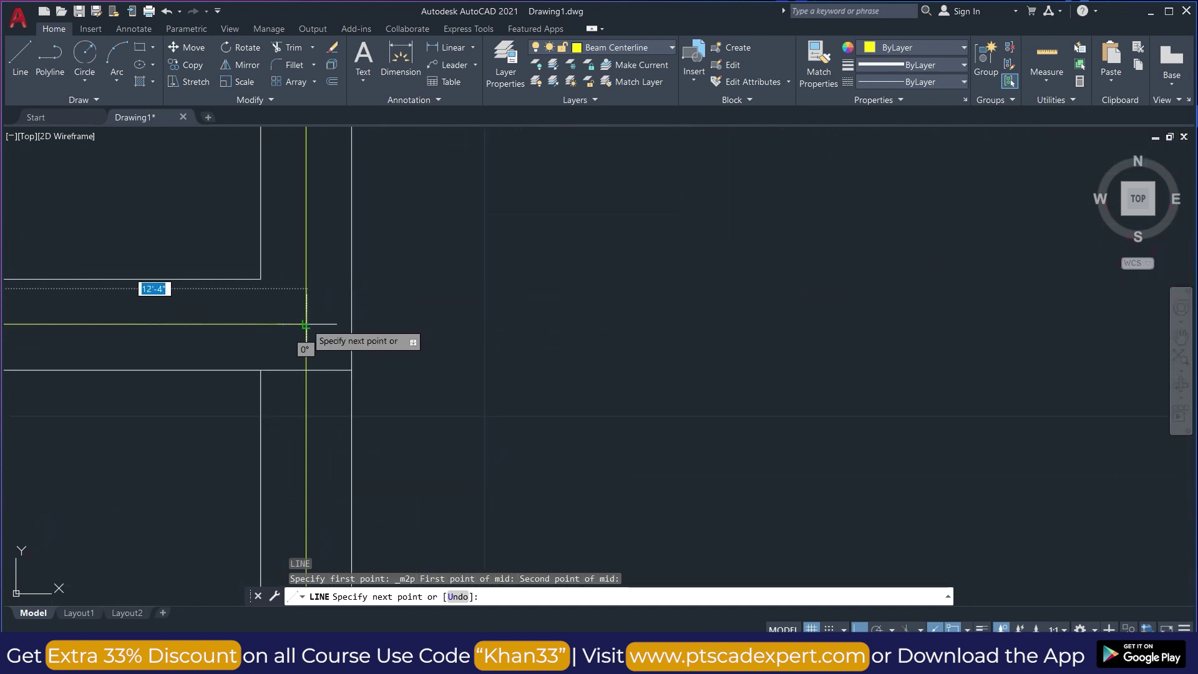
{"action": "left_click", "coordinate": [305, 323]}
{"action": "scroll", "coordinate": [599, 303], "scroll_direction": "down", "scroll_amount": 5}
{"action": "scroll", "coordinate": [267, 305], "scroll_direction": "up", "scroll_amount": 7}
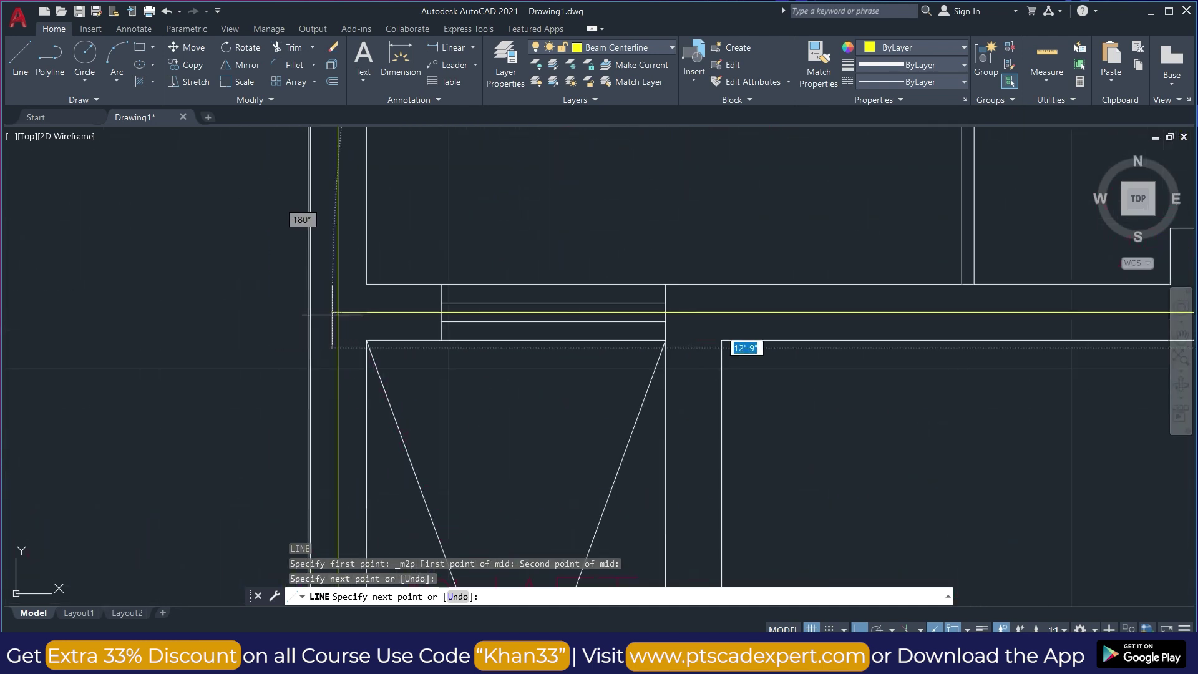
{"action": "key", "text": "Escape"}
- Copy the horizontal beam centerline above the powder room down to the middle of the wall between the powder room and lower toilet
{"action": "left_click", "coordinate": [376, 309]}
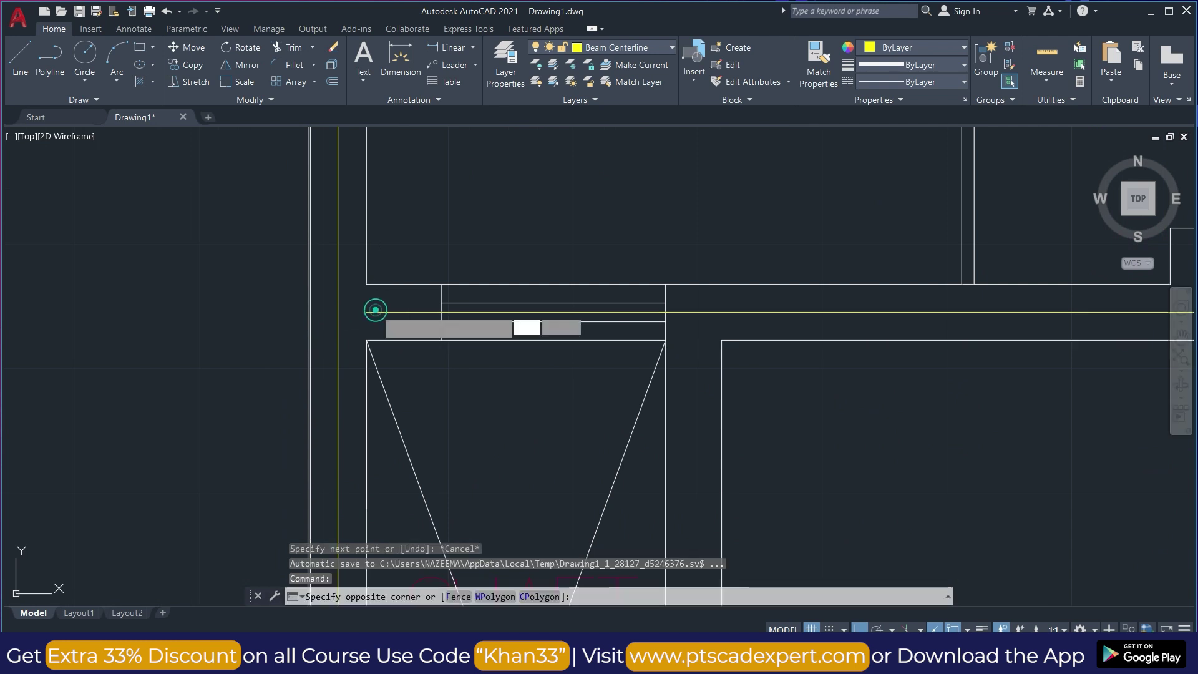
{"action": "scroll", "coordinate": [347, 267], "scroll_direction": "down", "scroll_amount": 3}
{"action": "key", "text": "Escape"}
{"action": "left_click", "coordinate": [337, 282]}
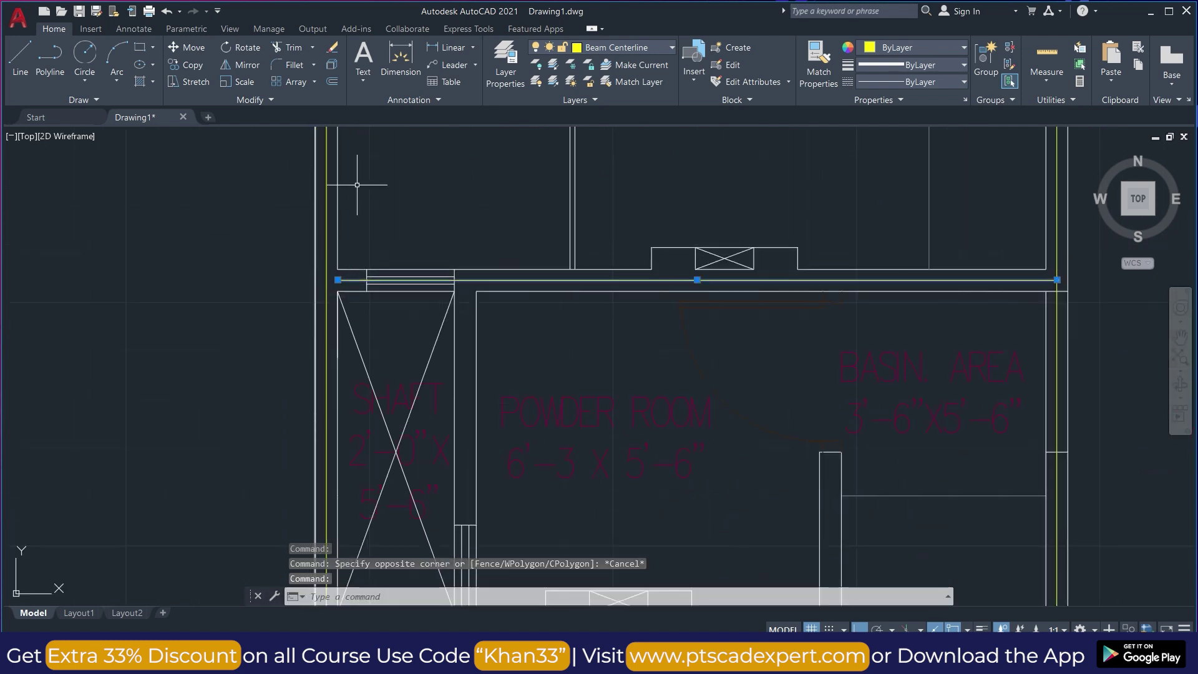
{"action": "left_click", "coordinate": [178, 63]}
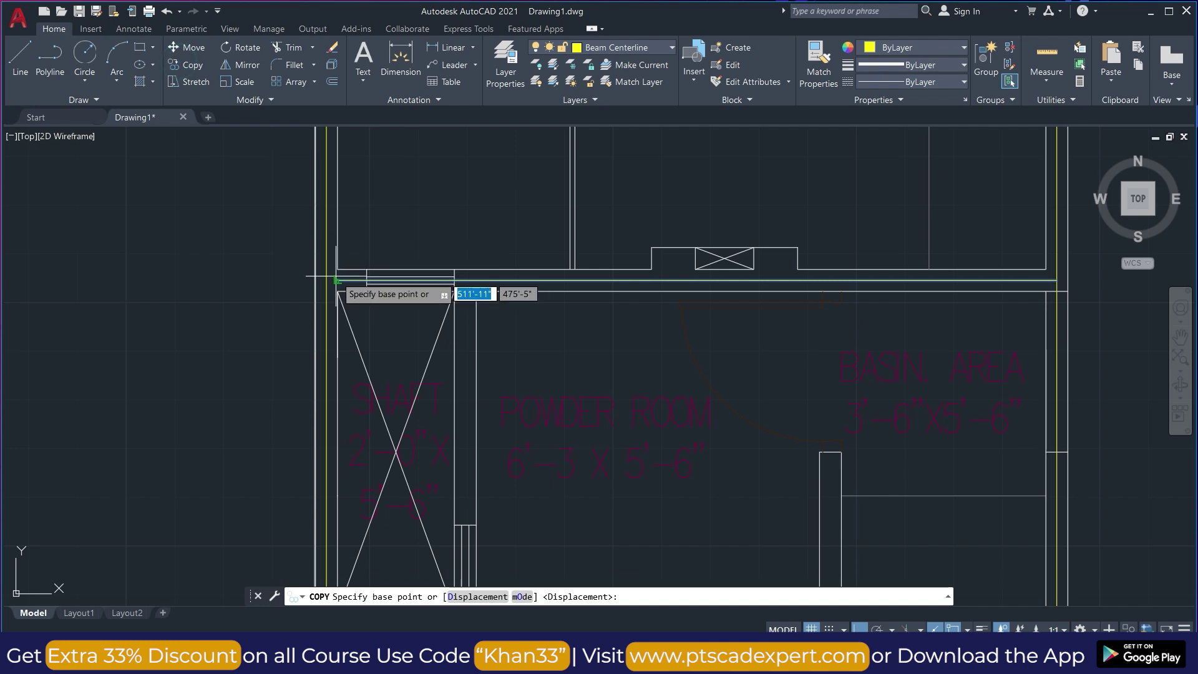
{"action": "left_click", "coordinate": [337, 281]}
{"action": "scroll", "coordinate": [340, 340], "scroll_direction": "down", "scroll_amount": 4}
{"action": "scroll", "coordinate": [343, 337], "scroll_direction": "up", "scroll_amount": 3}
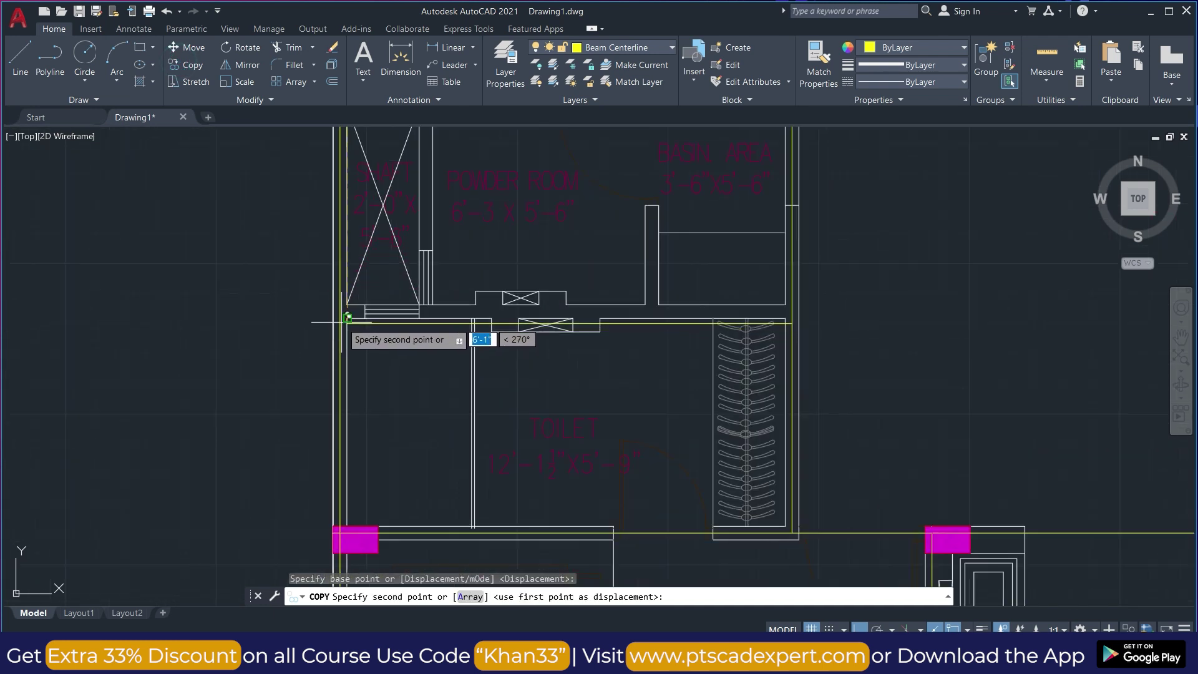
{"action": "scroll", "coordinate": [348, 318], "scroll_direction": "up", "scroll_amount": 4}
{"action": "right_click", "coordinate": [348, 297], "text": "shift"}
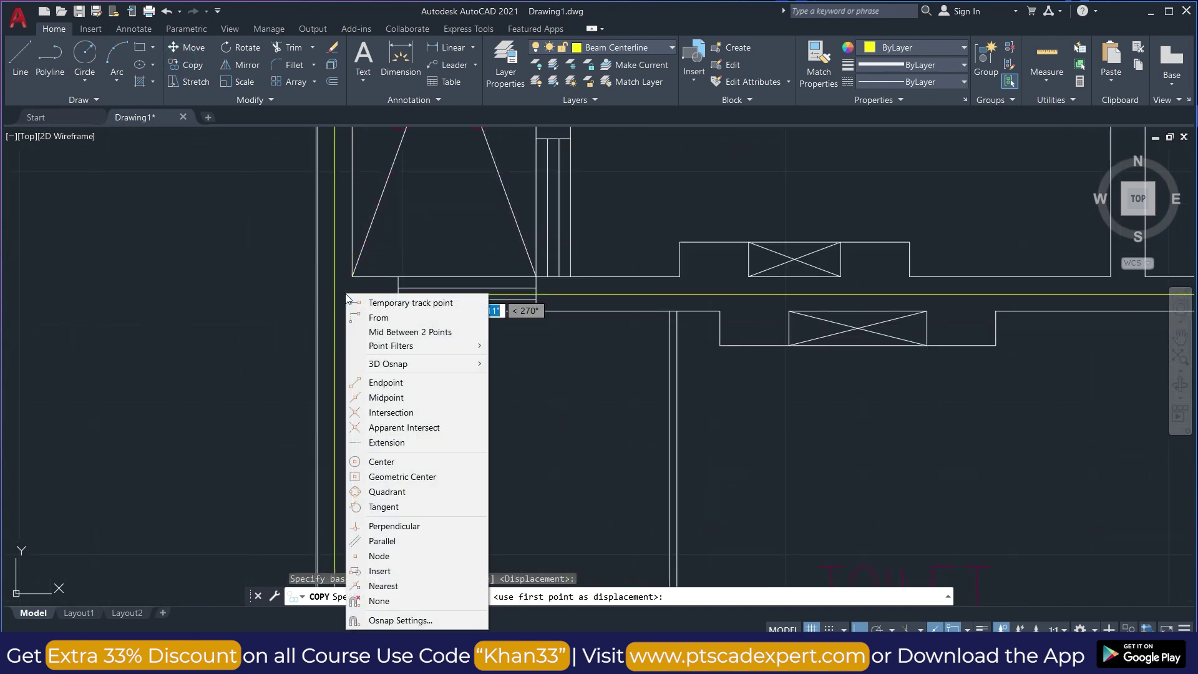
{"action": "left_click", "coordinate": [409, 332]}
{"action": "scroll", "coordinate": [352, 281], "scroll_direction": "up", "scroll_amount": 3}
{"action": "left_click", "coordinate": [331, 221]}
{"action": "left_click", "coordinate": [332, 305]}
{"action": "scroll", "coordinate": [321, 280], "scroll_direction": "down", "scroll_amount": 3}
{"action": "key", "text": "Escape"}
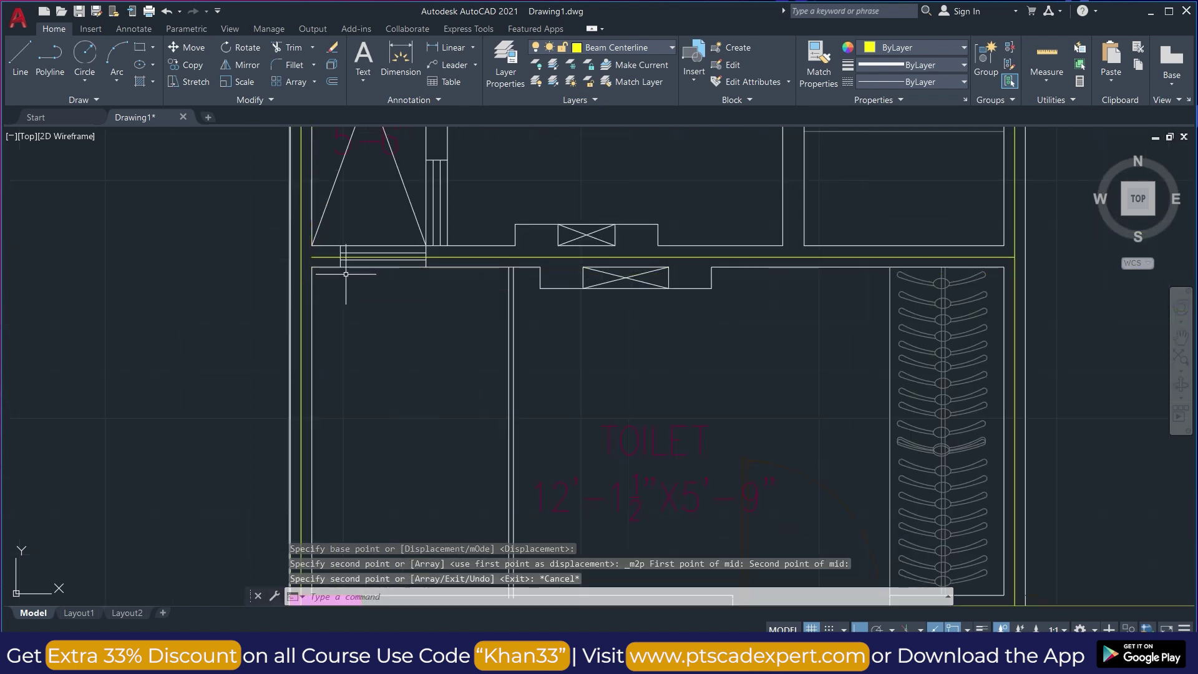
- Stretch the left end of the copied centerline below the shaft to the outer left wall's vertical centerline
{"action": "scroll", "coordinate": [440, 271], "scroll_direction": "up", "scroll_amount": 5}
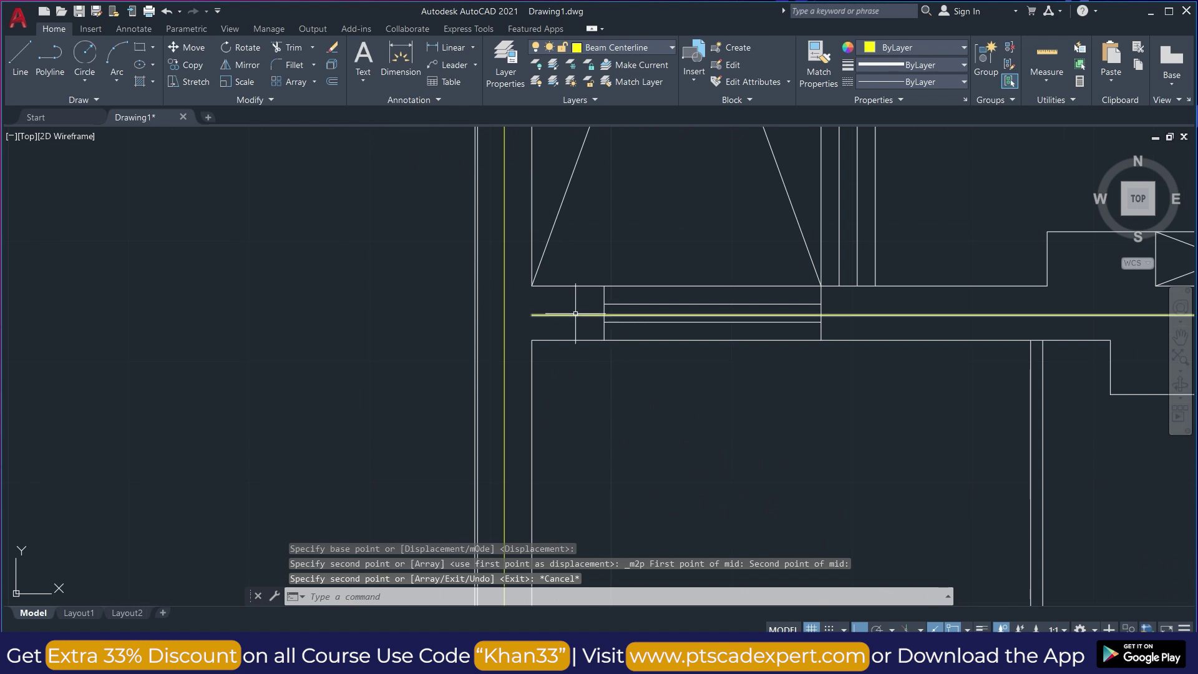
{"action": "left_click", "coordinate": [575, 314]}
{"action": "left_click", "coordinate": [532, 314]}
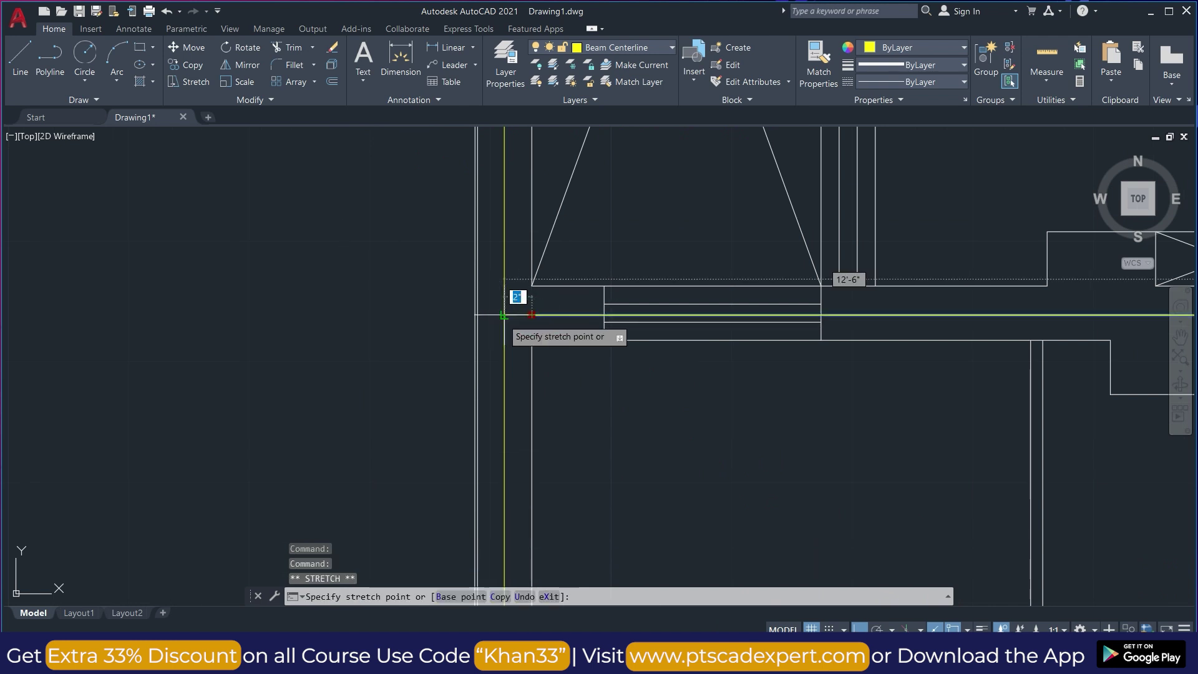
{"action": "left_click", "coordinate": [502, 318]}
{"action": "key", "text": "Escape"}
- Stretch the left end of the horizontal centerline above the shaft to the outer left wall's vertical centerline
{"action": "scroll", "coordinate": [611, 483], "scroll_direction": "down", "scroll_amount": 4}
{"action": "scroll", "coordinate": [558, 229], "scroll_direction": "up", "scroll_amount": 4}
{"action": "left_click", "coordinate": [553, 251]}
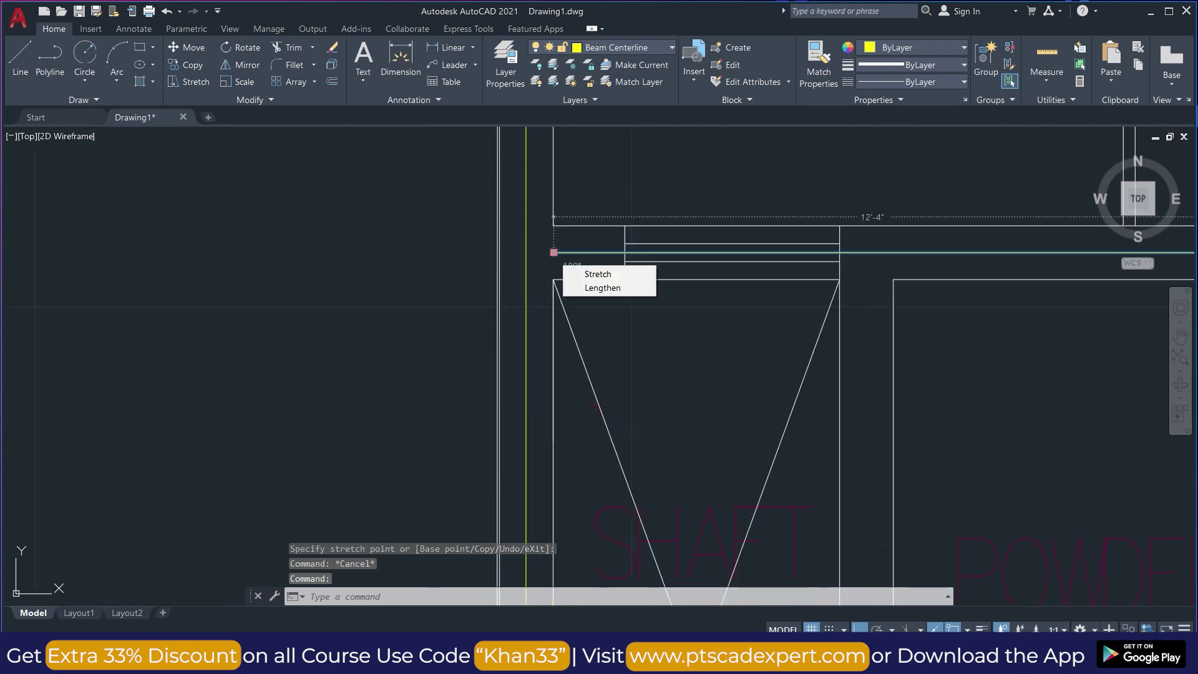
{"action": "left_click", "coordinate": [553, 252]}
{"action": "key", "text": "Escape"}
{"action": "scroll", "coordinate": [383, 233], "scroll_direction": "down", "scroll_amount": 5}
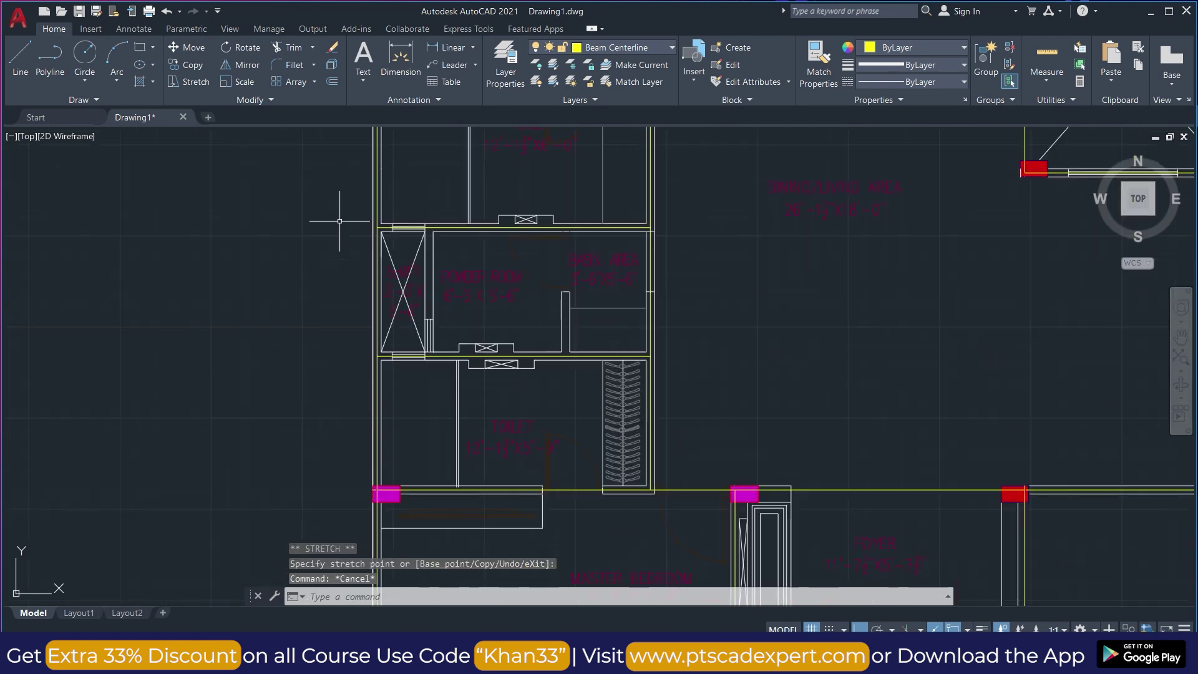
- Draw a vertical beam centerline about 5'-8" long midway in the wall between shaft and powder room, up to the horizontal centerline above
{"action": "left_click", "coordinate": [9, 58]}
{"action": "scroll", "coordinate": [487, 268], "scroll_direction": "up", "scroll_amount": 2}
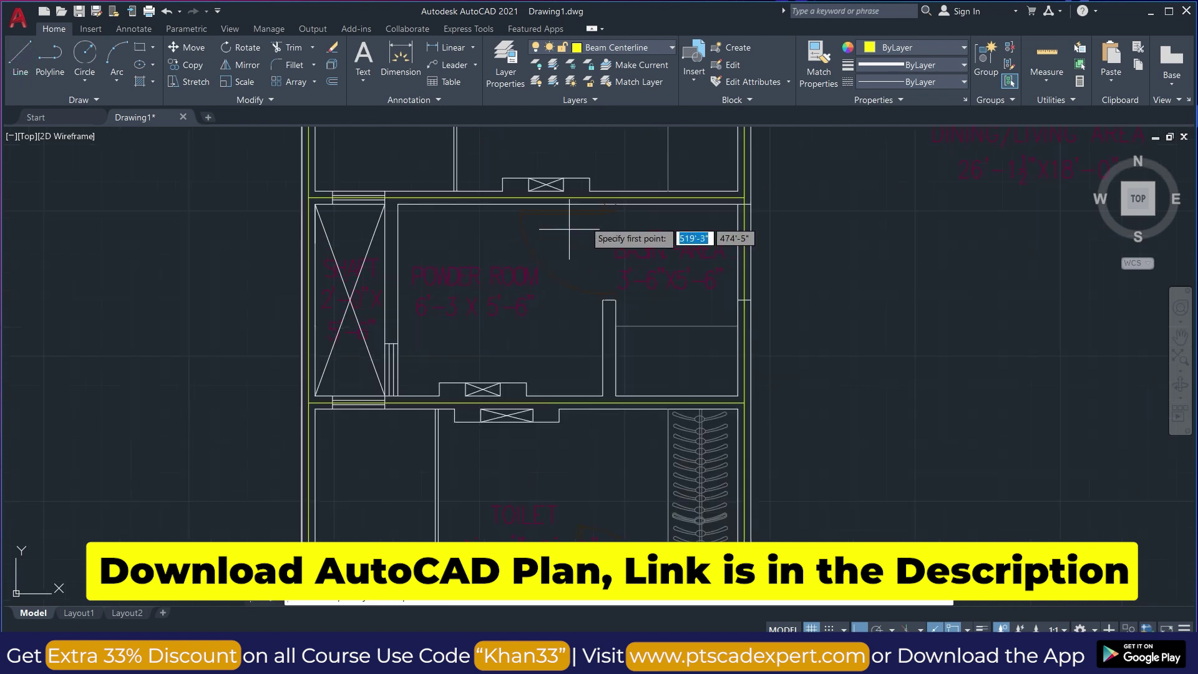
{"action": "scroll", "coordinate": [403, 390], "scroll_direction": "up", "scroll_amount": 5}
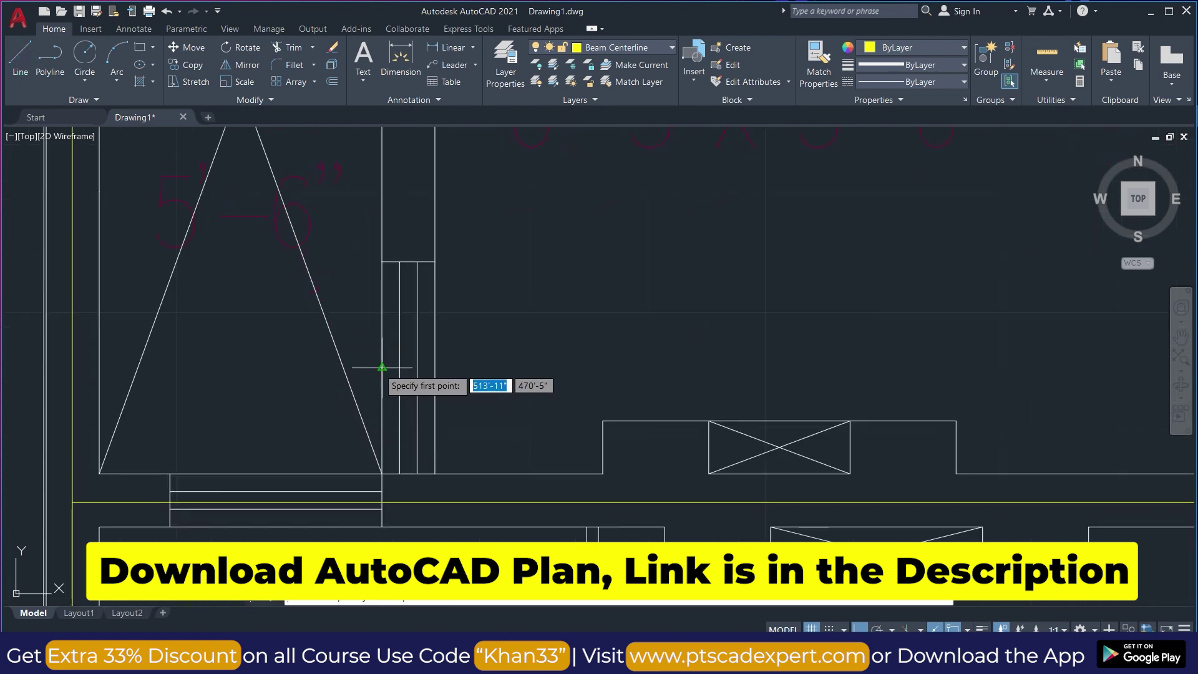
{"action": "right_click", "coordinate": [417, 444], "text": "shift"}
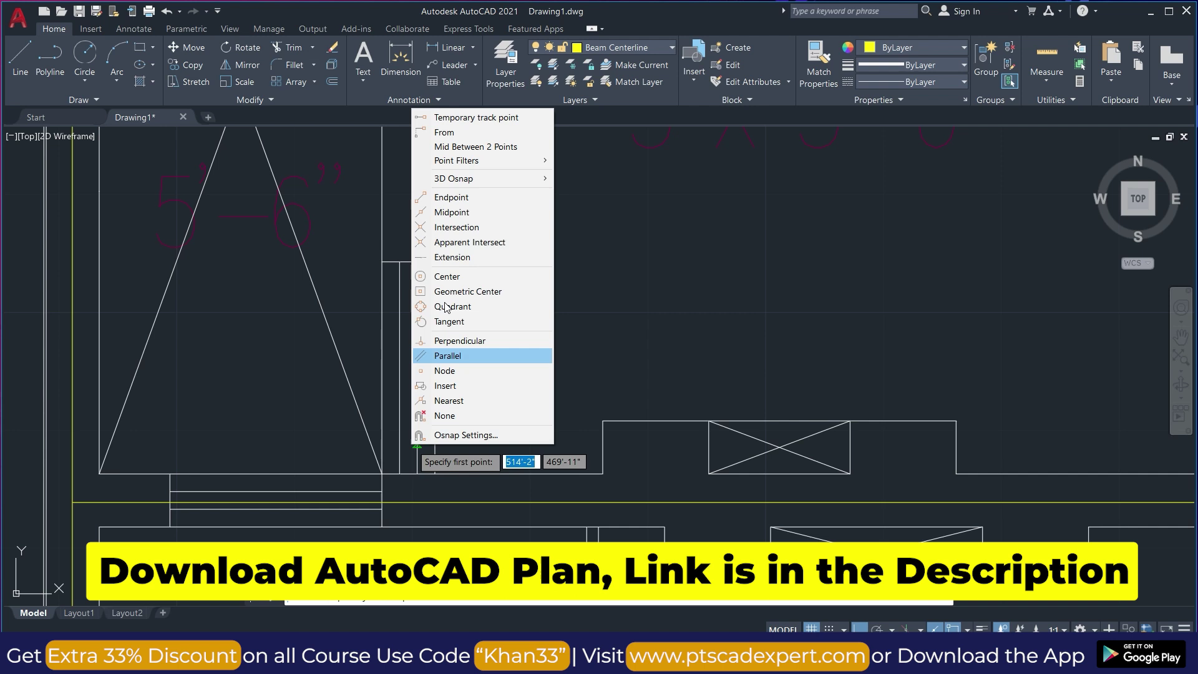
{"action": "left_click", "coordinate": [466, 146]}
{"action": "scroll", "coordinate": [401, 449], "scroll_direction": "up", "scroll_amount": 5}
{"action": "scroll", "coordinate": [381, 482], "scroll_direction": "down", "scroll_amount": 4}
{"action": "scroll", "coordinate": [389, 493], "scroll_direction": "up", "scroll_amount": 4}
{"action": "left_click", "coordinate": [394, 488]}
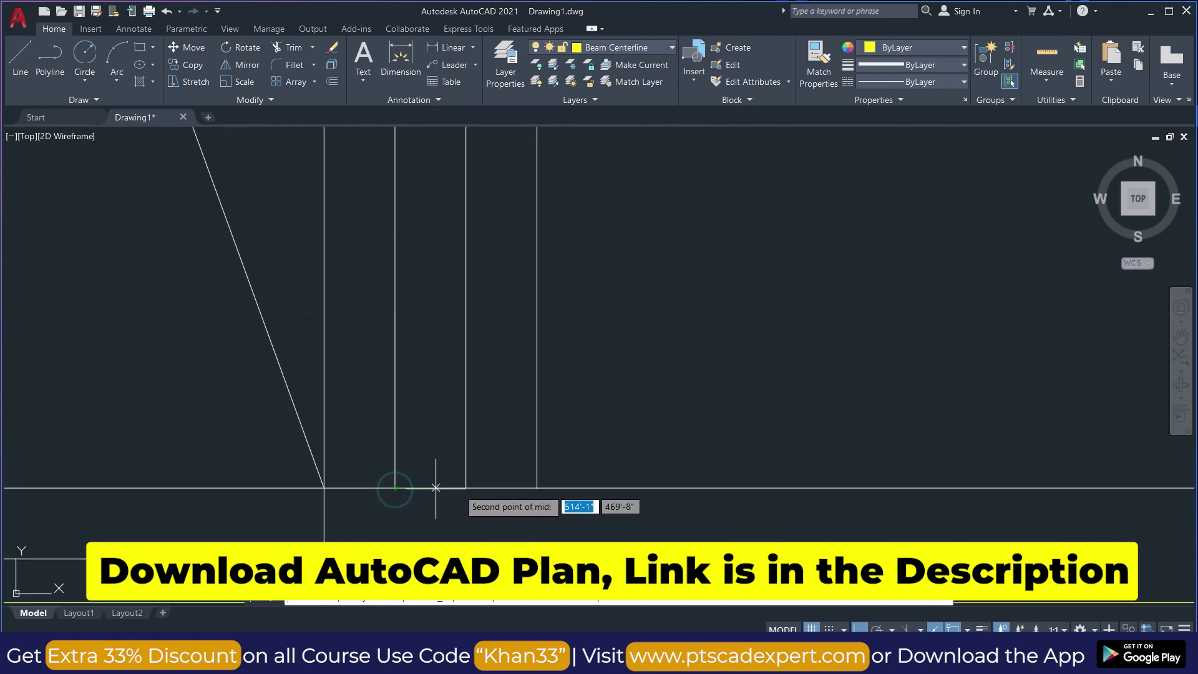
{"action": "left_click", "coordinate": [465, 487]}
{"action": "scroll", "coordinate": [386, 436], "scroll_direction": "down", "scroll_amount": 3}
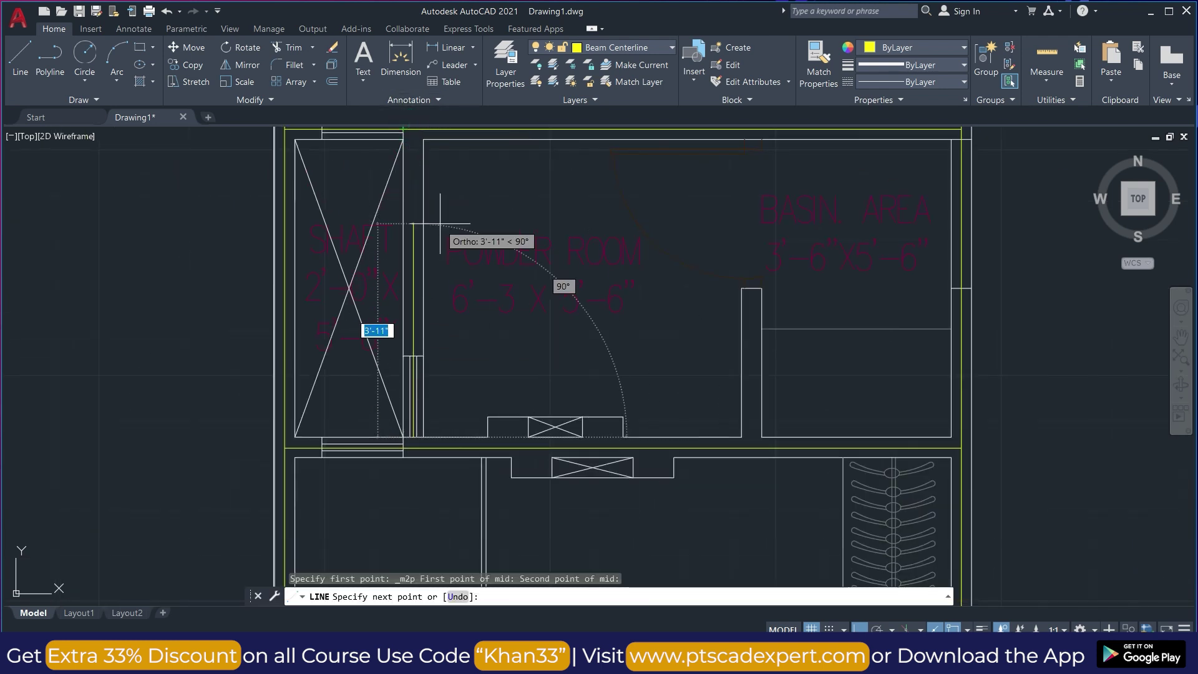
{"action": "scroll", "coordinate": [413, 129], "scroll_direction": "up", "scroll_amount": 4}
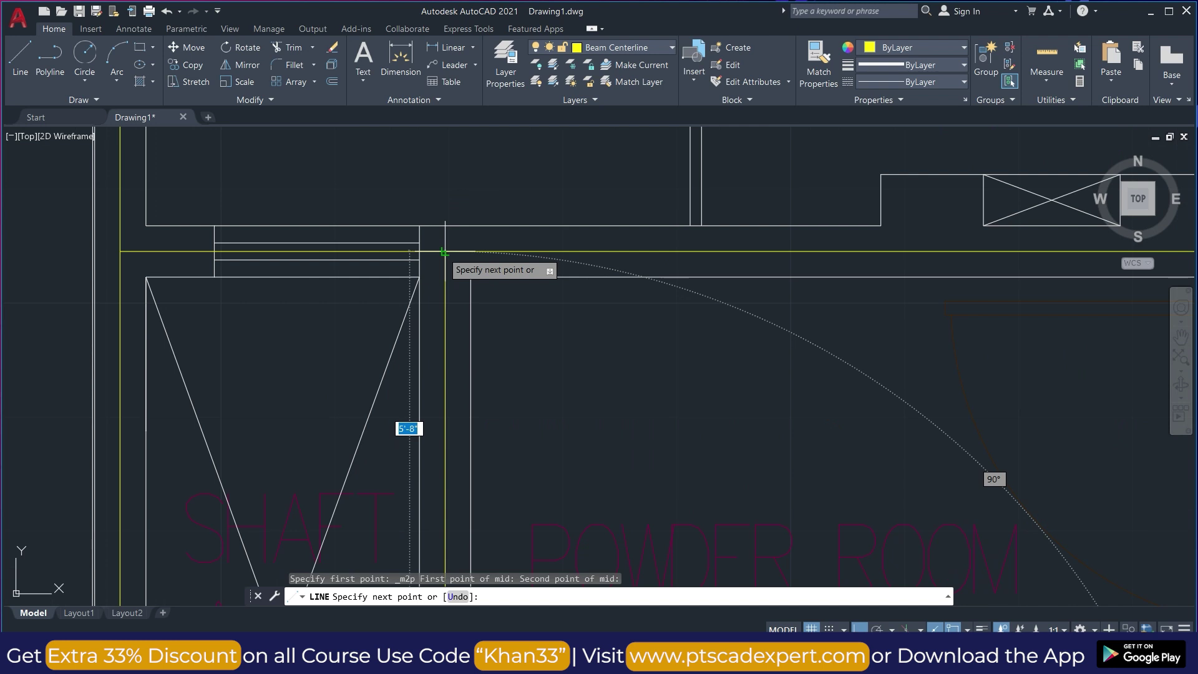
{"action": "left_click", "coordinate": [436, 252]}
{"action": "key", "text": "Escape"}
- Stretch the lower end of the vertical centerline beside the shaft to the horizontal centerline below the powder room
{"action": "scroll", "coordinate": [435, 240], "scroll_direction": "down", "scroll_amount": 5}
{"action": "scroll", "coordinate": [434, 236], "scroll_direction": "up", "scroll_amount": 5}
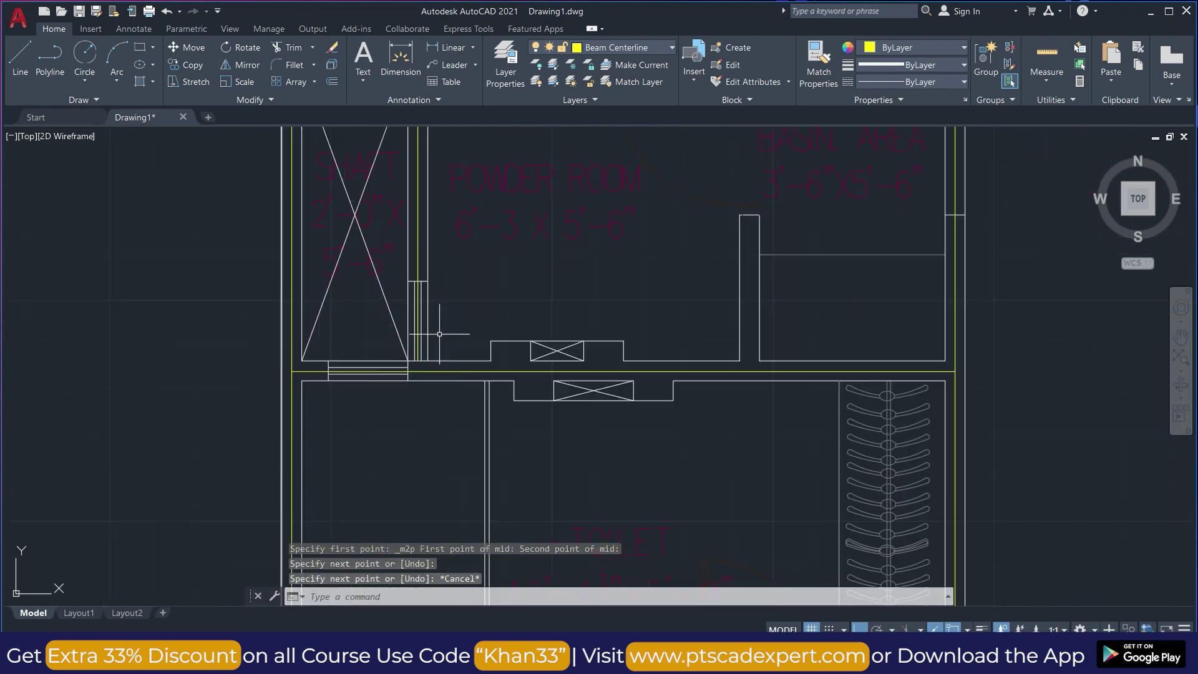
{"action": "left_click", "coordinate": [411, 374]}
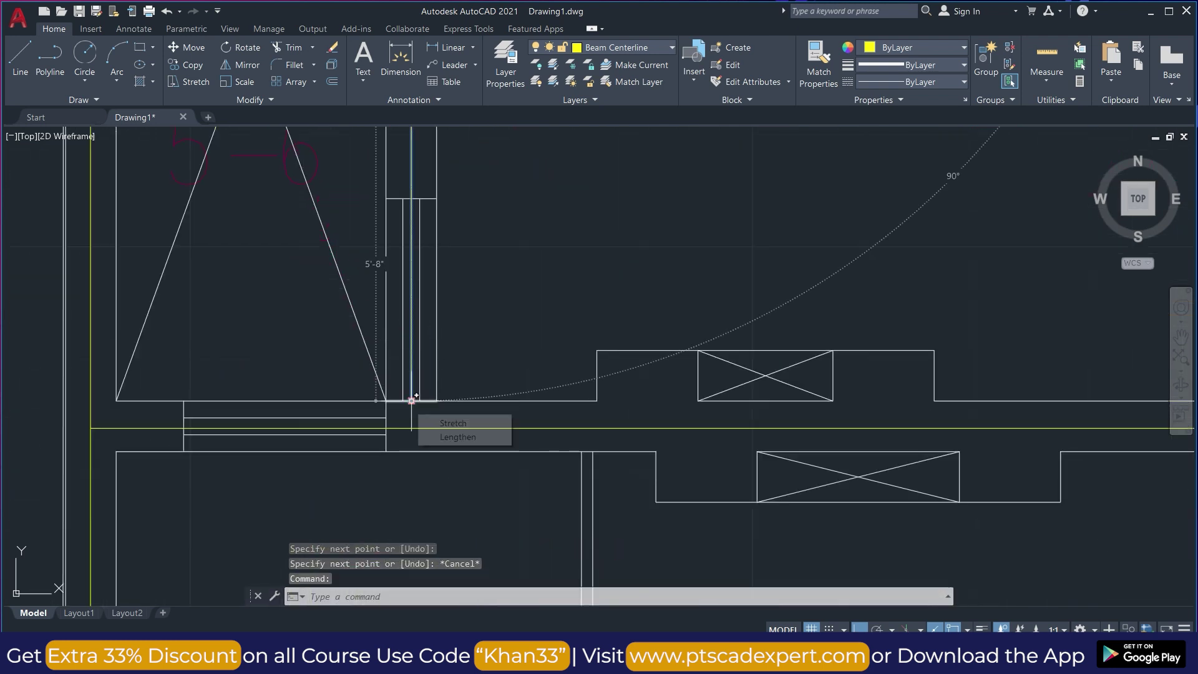
{"action": "left_click", "coordinate": [411, 401]}
{"action": "key", "text": "Escape"}
{"action": "key", "text": "Escape"}
{"action": "scroll", "coordinate": [409, 374], "scroll_direction": "down", "scroll_amount": 5}
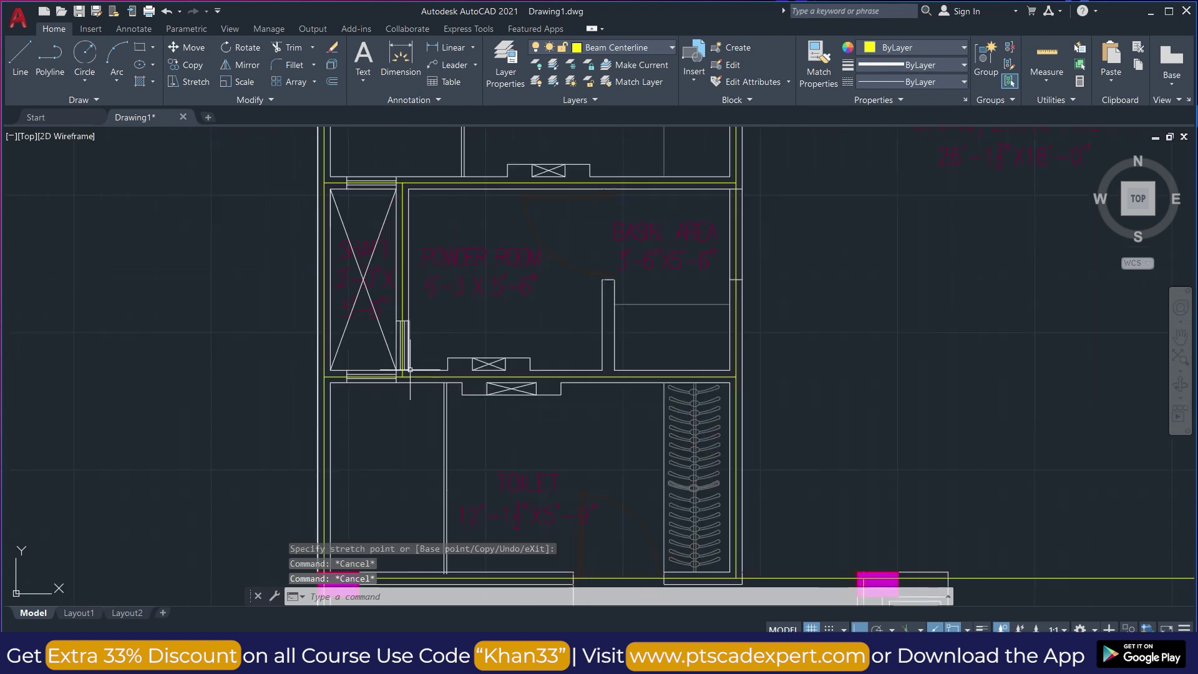
- Copy the vertical centerline beside the shaft to the middle of the partition wall between the powder room and basin area
{"action": "left_click", "coordinate": [401, 253]}
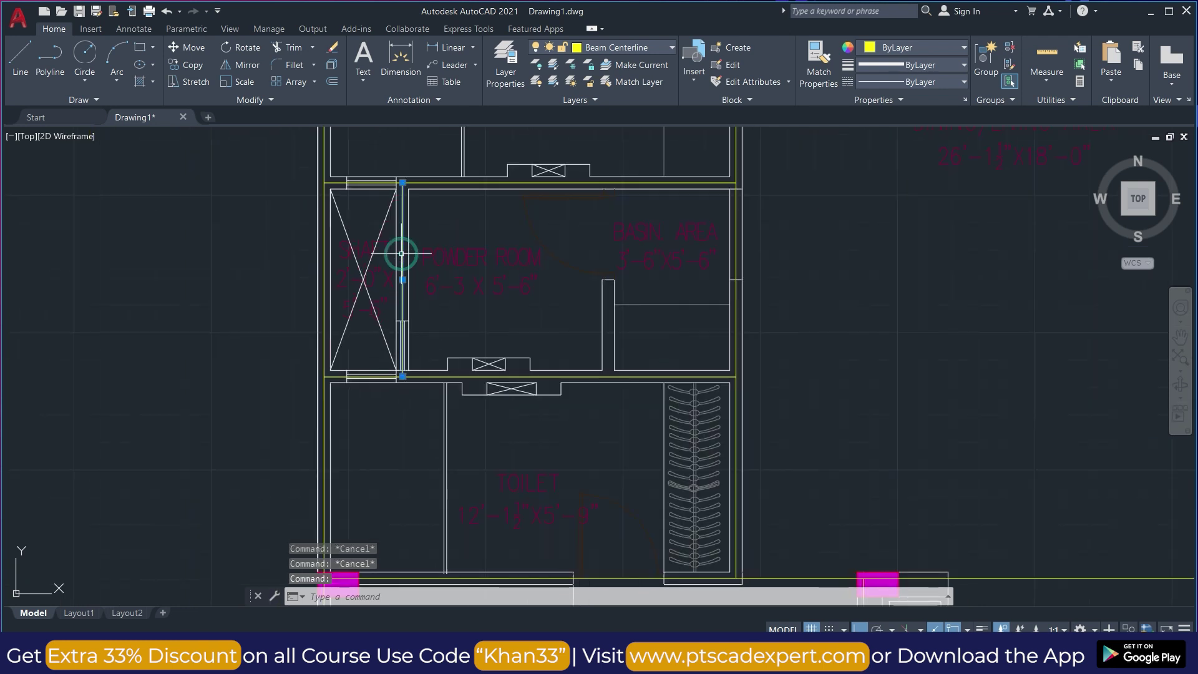
{"action": "left_click", "coordinate": [196, 65]}
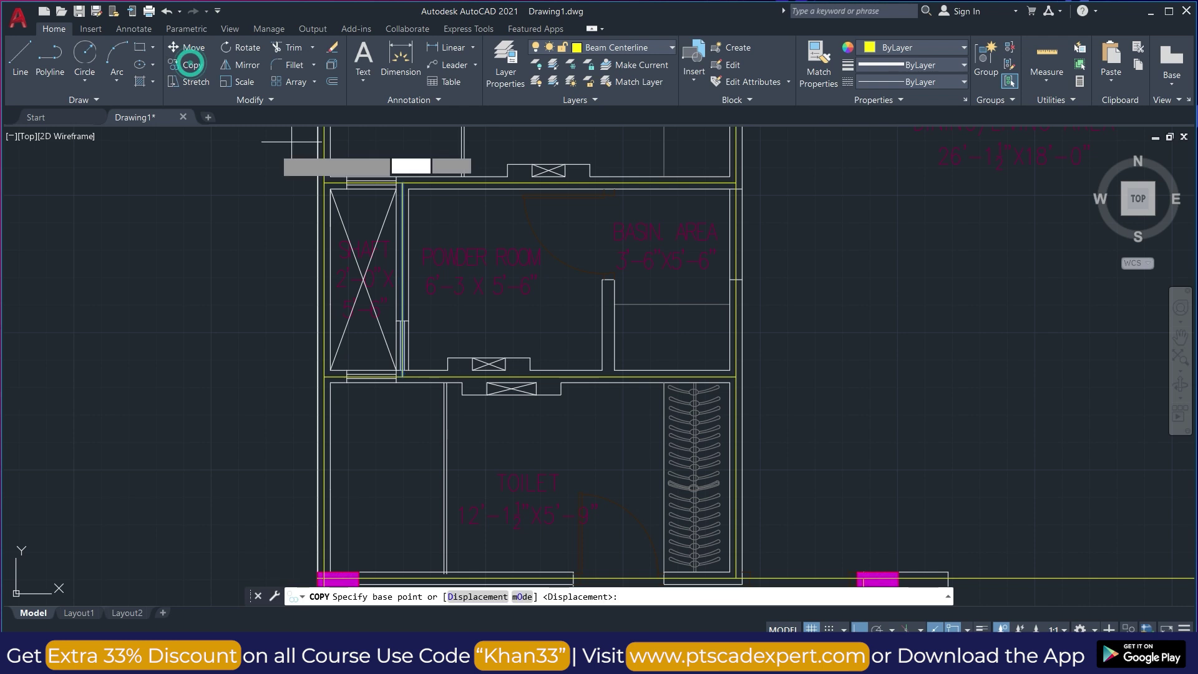
{"action": "left_click", "coordinate": [402, 377]}
{"action": "scroll", "coordinate": [640, 369], "scroll_direction": "up", "scroll_amount": 6}
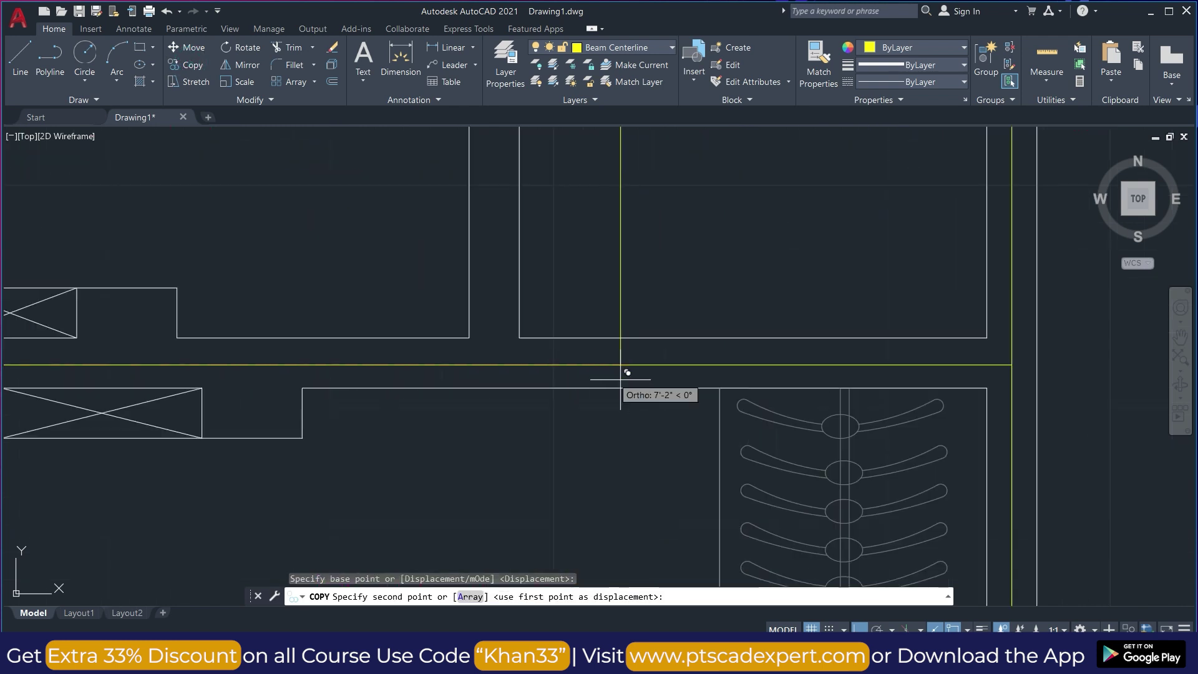
{"action": "scroll", "coordinate": [502, 357], "scroll_direction": "down", "scroll_amount": 4}
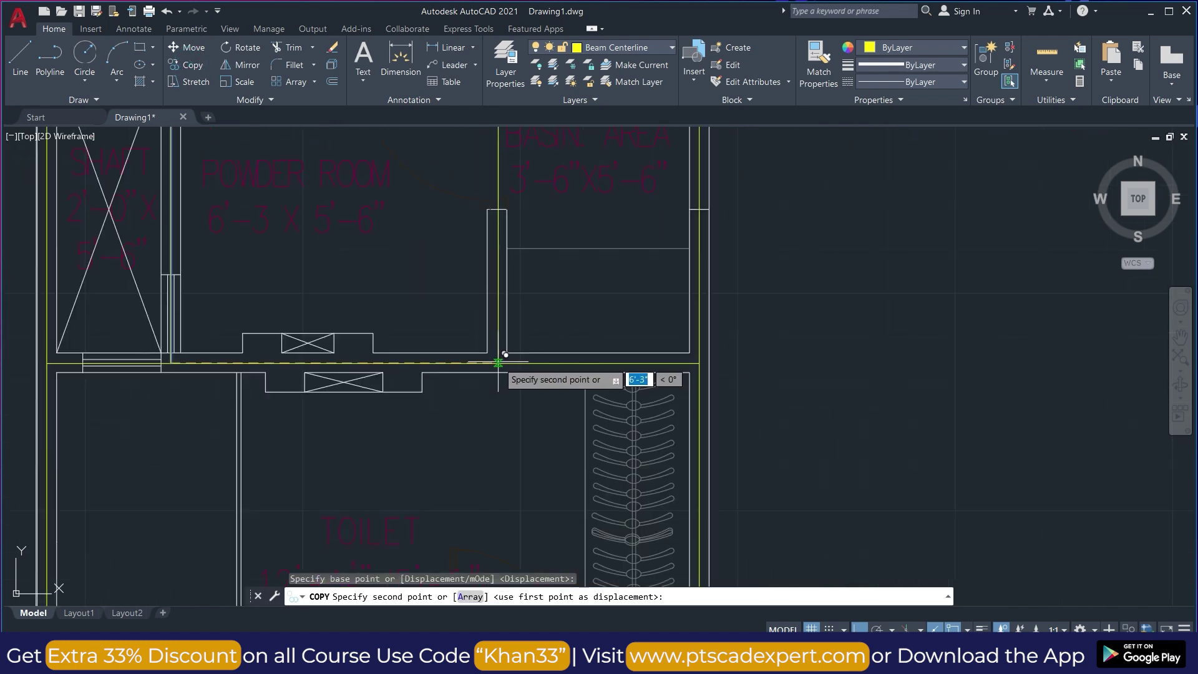
{"action": "left_click", "coordinate": [497, 360]}
{"action": "key", "text": "Escape"}
{"action": "key", "text": "Escape"}
- Review the beam centerlines over the whole floor plan and read the written list of modelling steps beside the plans
{"action": "scroll", "coordinate": [508, 237], "scroll_direction": "down", "scroll_amount": 5}
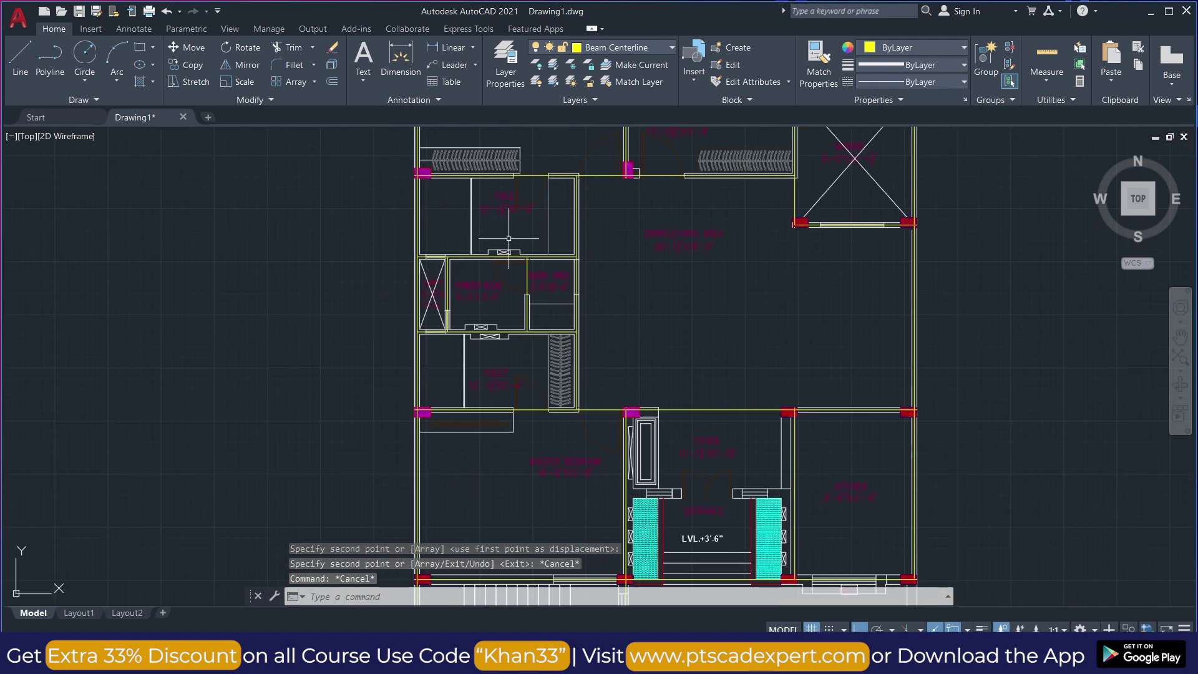
{"action": "scroll", "coordinate": [505, 293], "scroll_direction": "up", "scroll_amount": 4}
{"action": "scroll", "coordinate": [437, 246], "scroll_direction": "down", "scroll_amount": 5}
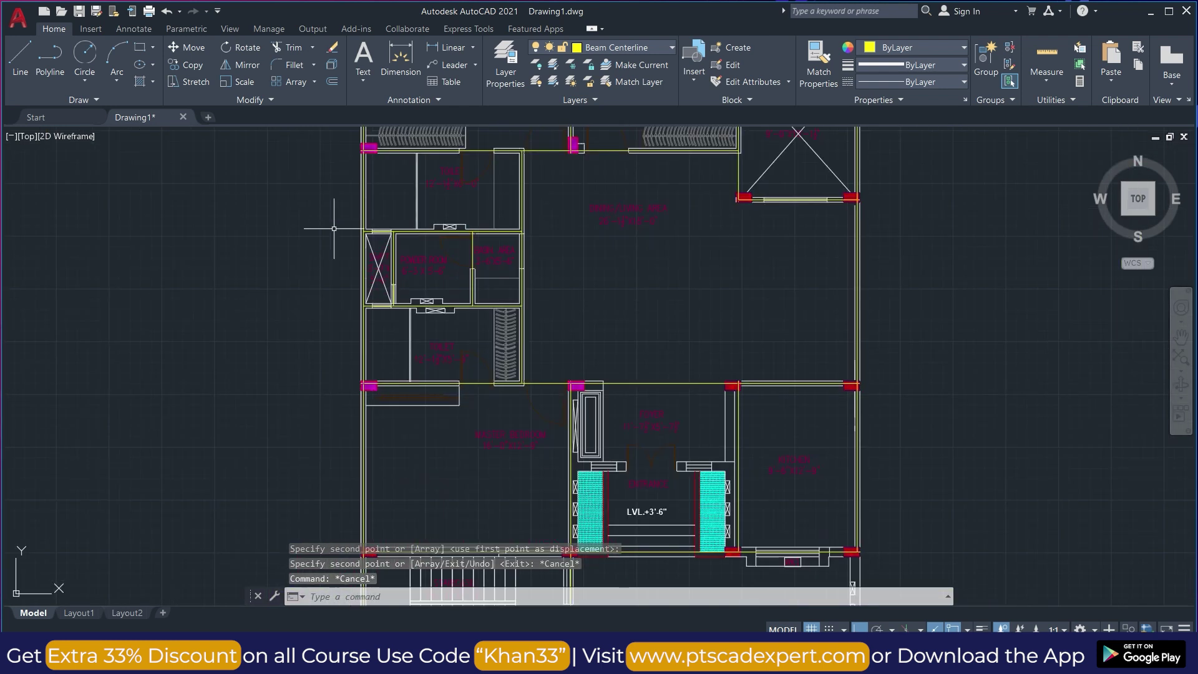
{"action": "scroll", "coordinate": [374, 167], "scroll_direction": "up", "scroll_amount": 3}
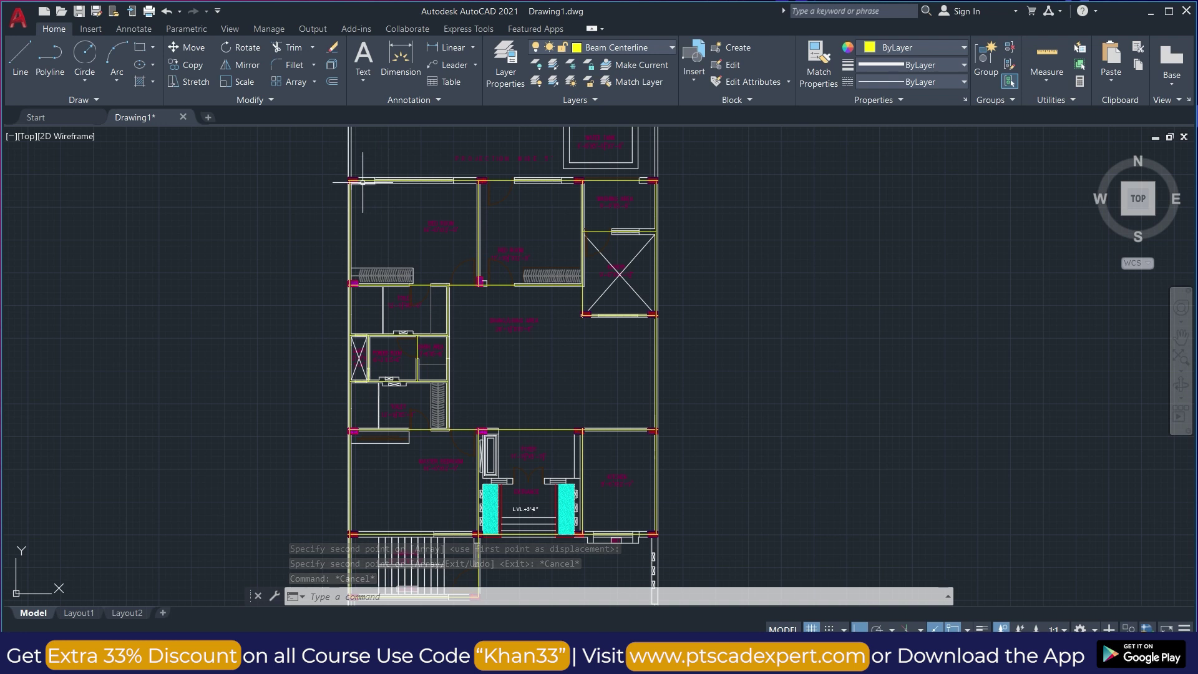
{"action": "scroll", "coordinate": [365, 179], "scroll_direction": "up", "scroll_amount": 2}
{"action": "scroll", "coordinate": [647, 164], "scroll_direction": "down", "scroll_amount": 3}
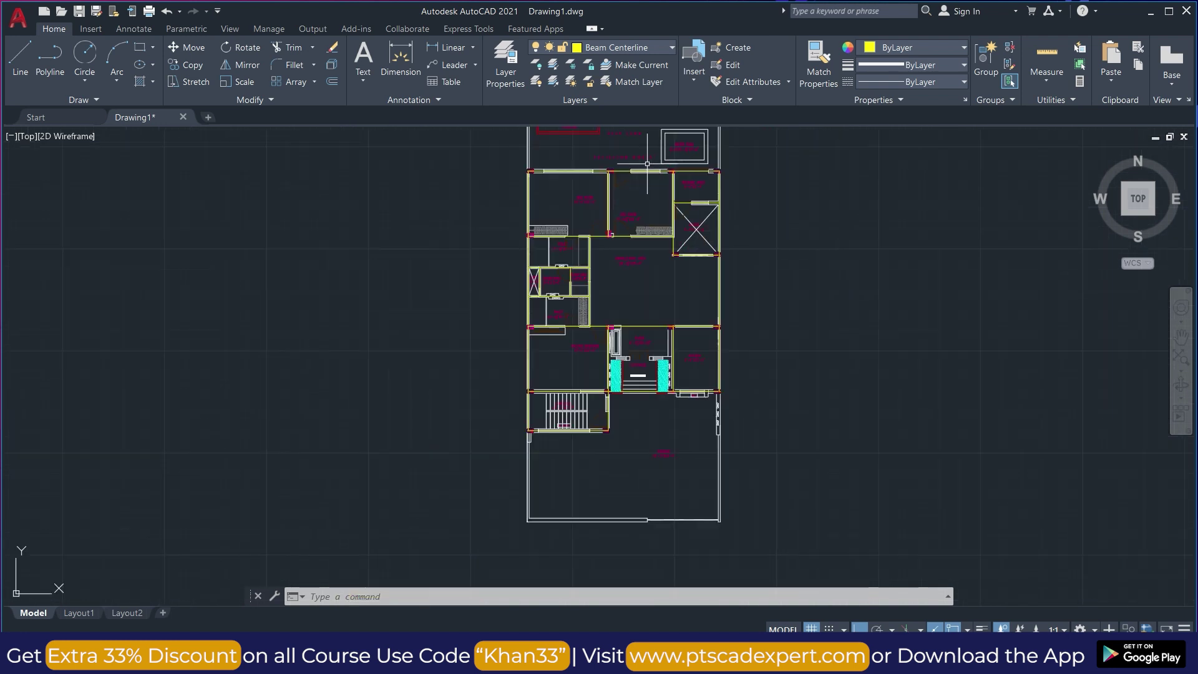
{"action": "scroll", "coordinate": [585, 159], "scroll_direction": "up", "scroll_amount": 4}
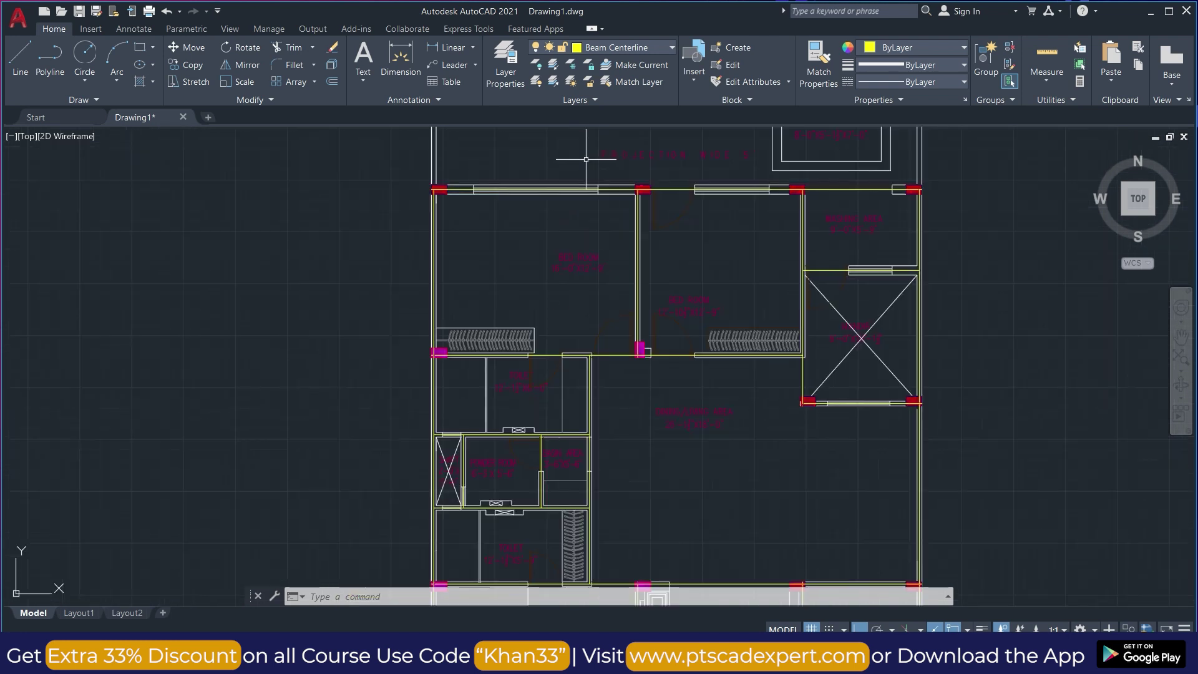
{"action": "scroll", "coordinate": [449, 409], "scroll_direction": "down", "scroll_amount": 2}
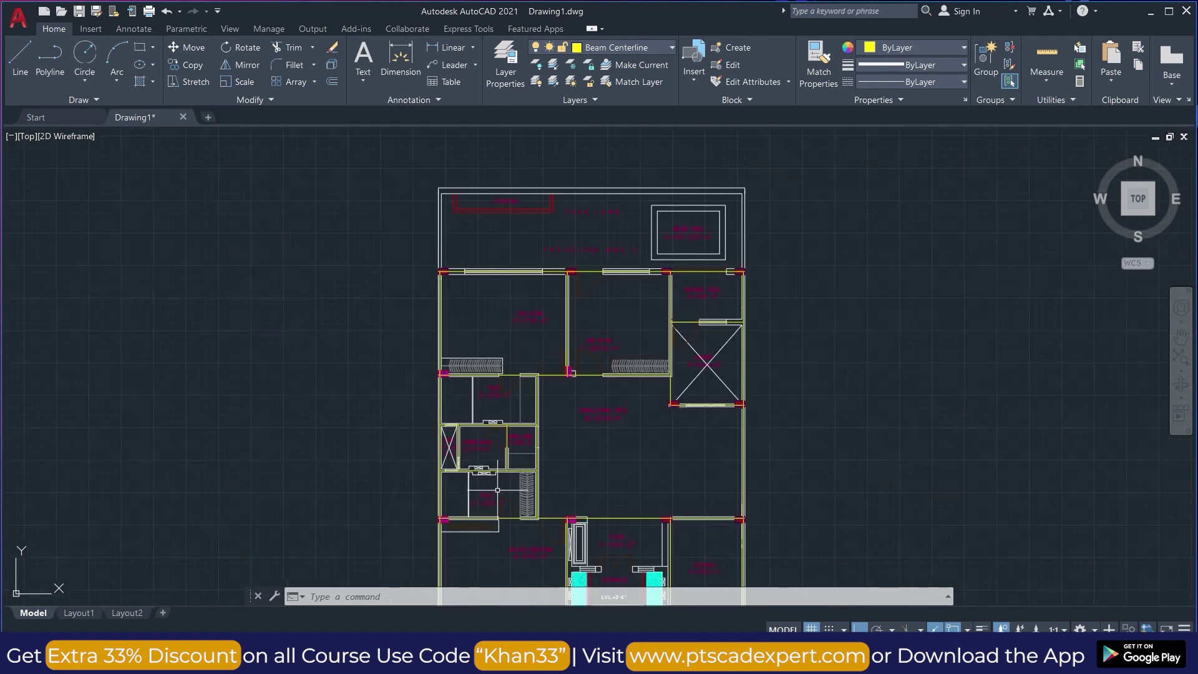
{"action": "scroll", "coordinate": [527, 430], "scroll_direction": "up", "scroll_amount": 5}
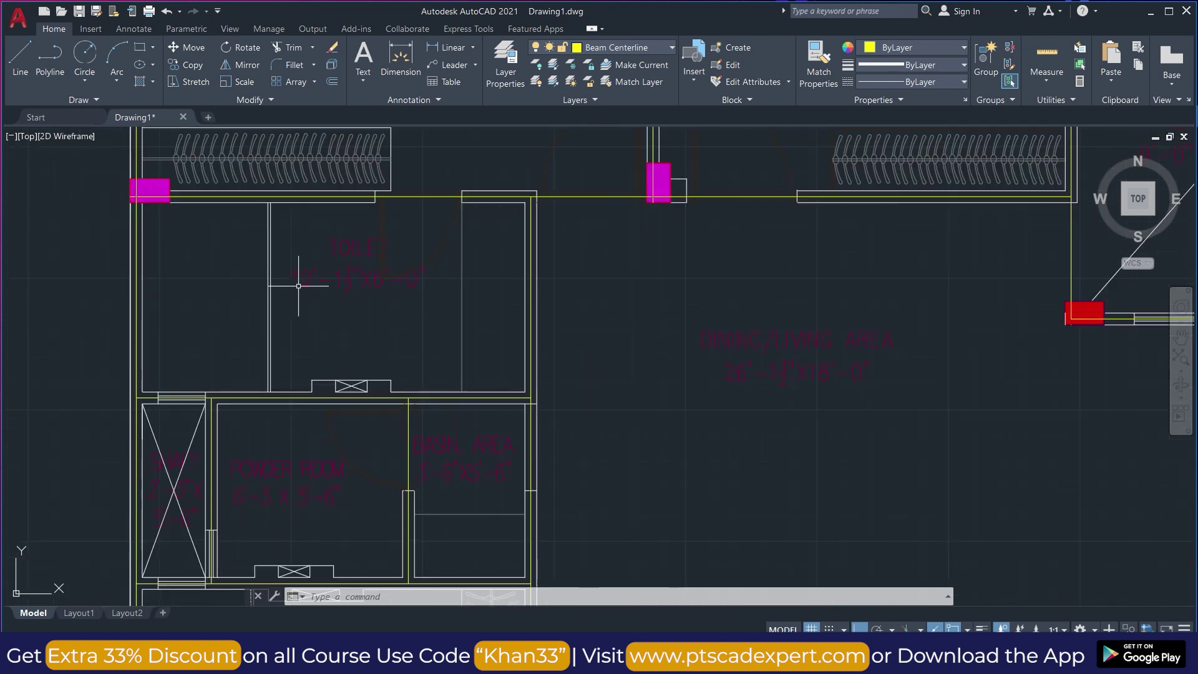
{"action": "scroll", "coordinate": [298, 285], "scroll_direction": "down", "scroll_amount": 2}
{"action": "scroll", "coordinate": [335, 373], "scroll_direction": "down", "scroll_amount": 3}
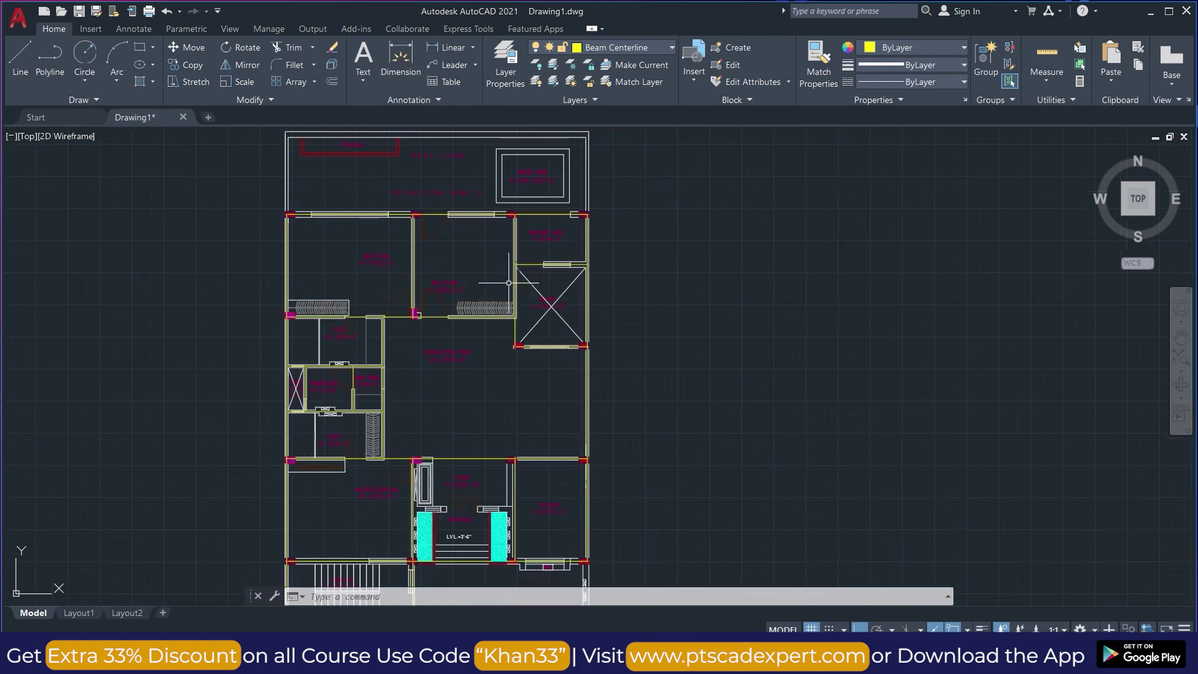
{"action": "scroll", "coordinate": [480, 256], "scroll_direction": "down", "scroll_amount": 2}
{"action": "scroll", "coordinate": [499, 249], "scroll_direction": "down", "scroll_amount": 5}
{"action": "scroll", "coordinate": [320, 428], "scroll_direction": "up", "scroll_amount": 12}
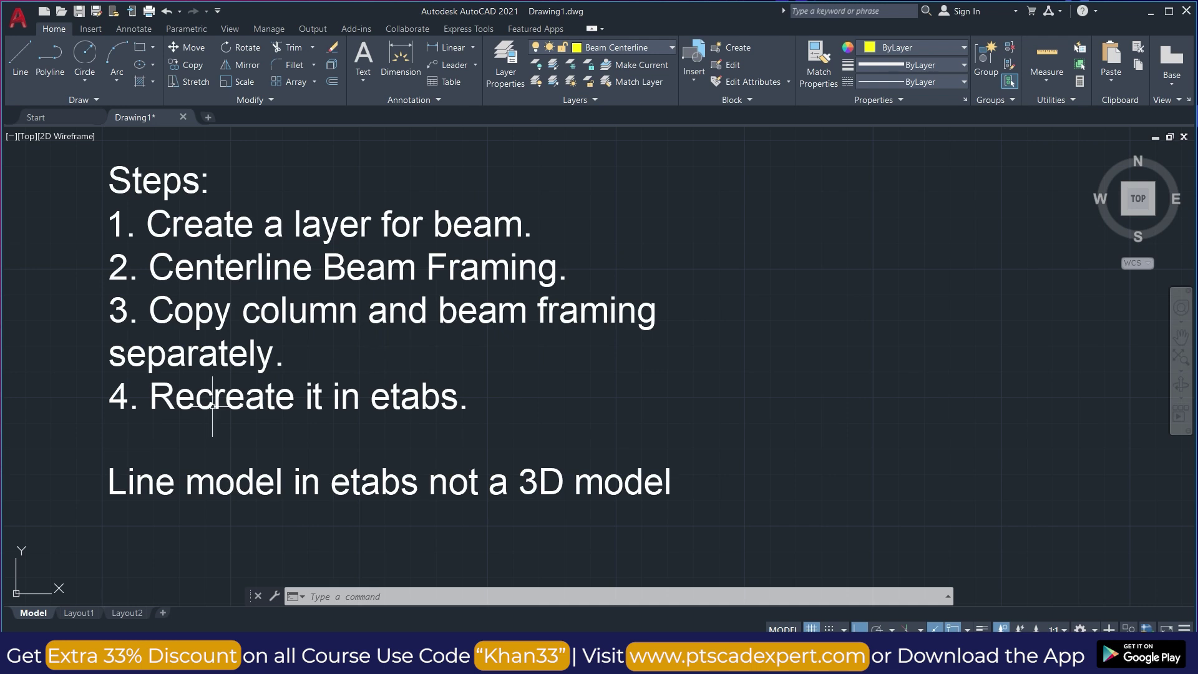
{"action": "scroll", "coordinate": [413, 399], "scroll_direction": "down", "scroll_amount": 8}
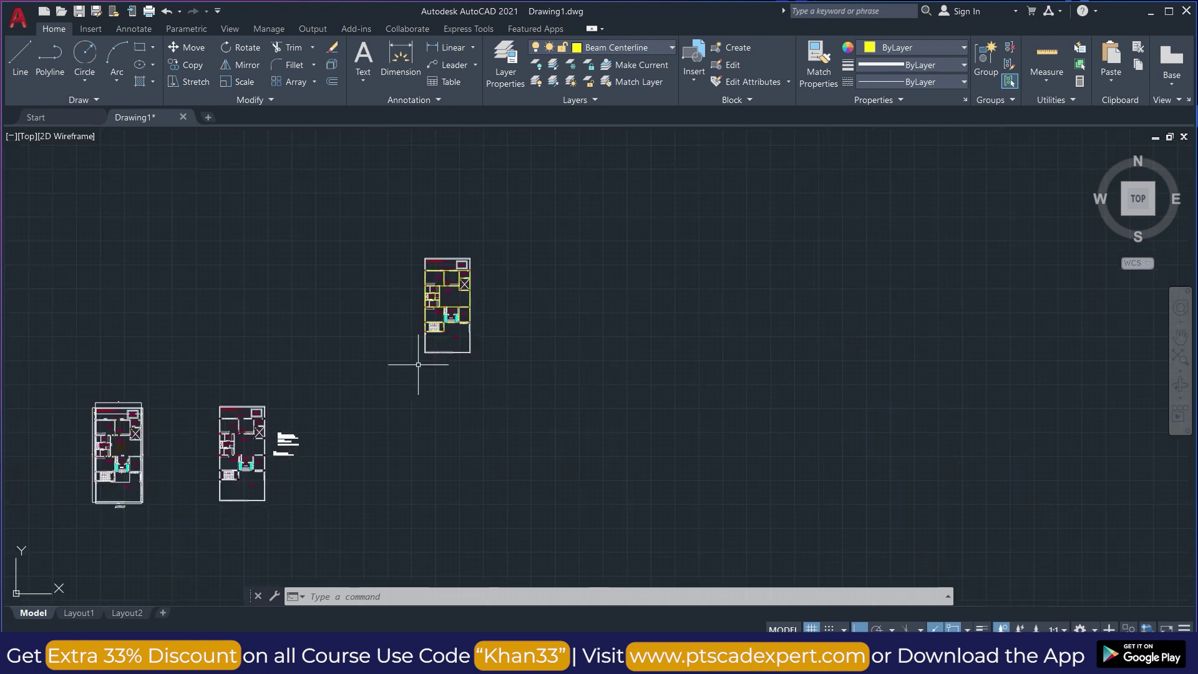
{"action": "left_click", "coordinate": [376, 235]}
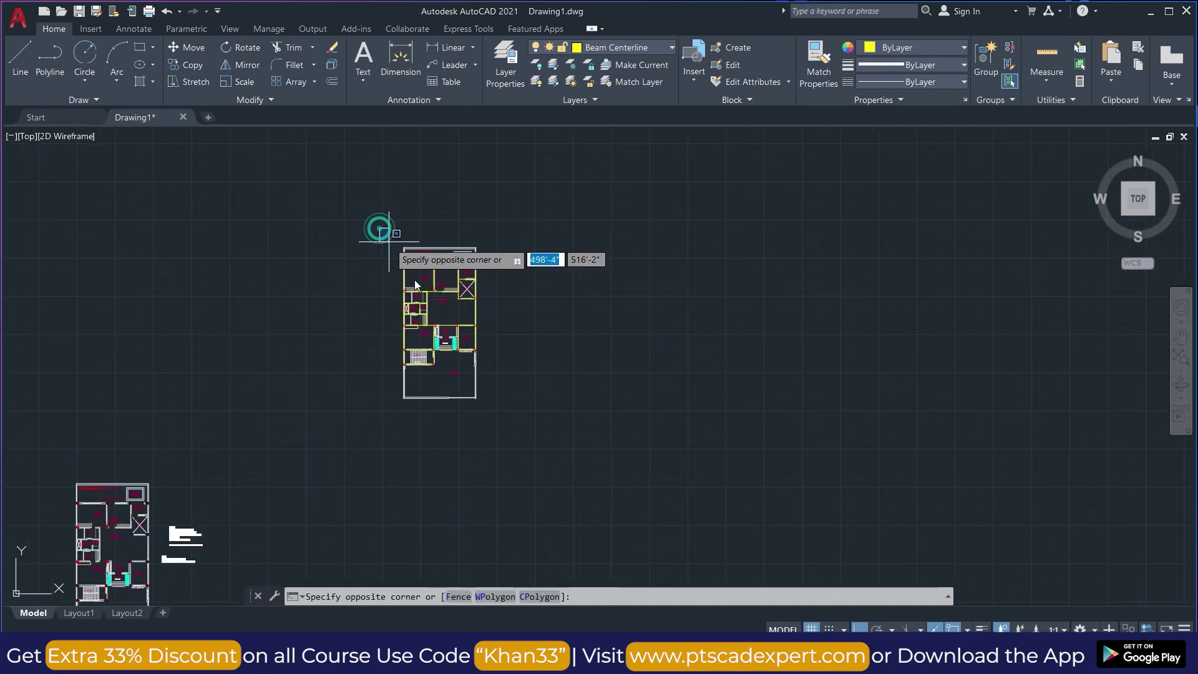
{"action": "left_click", "coordinate": [541, 416]}
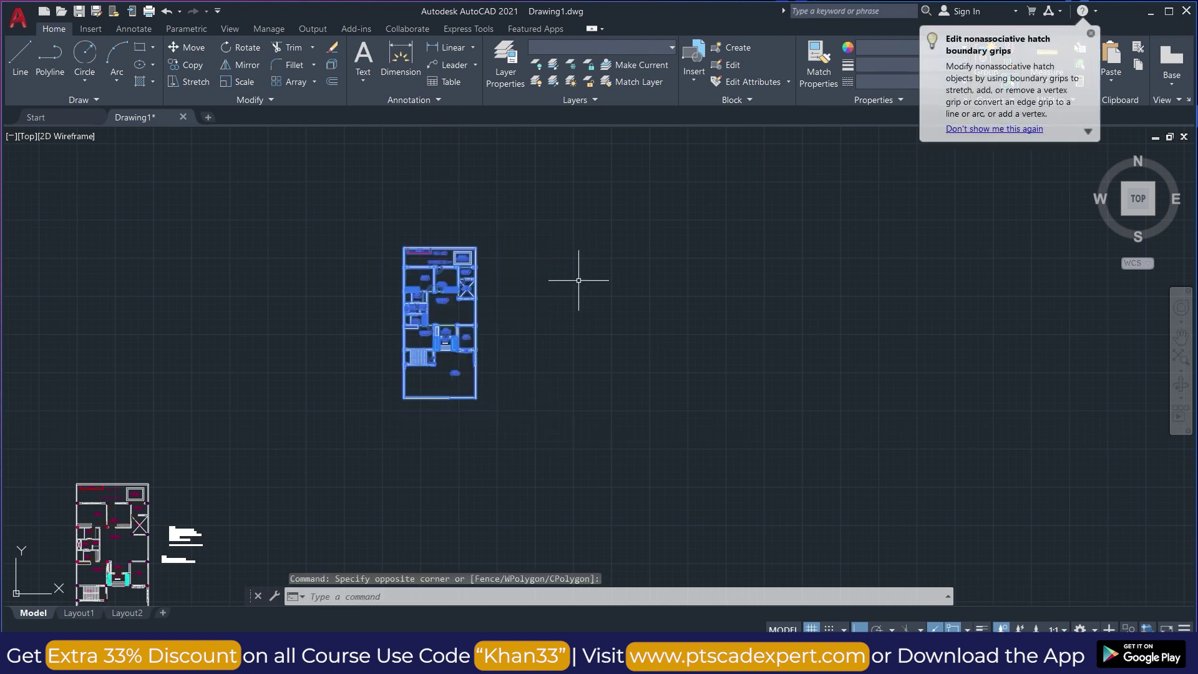
{"action": "key", "text": "Escape"}
{"action": "key", "text": "Escape"}
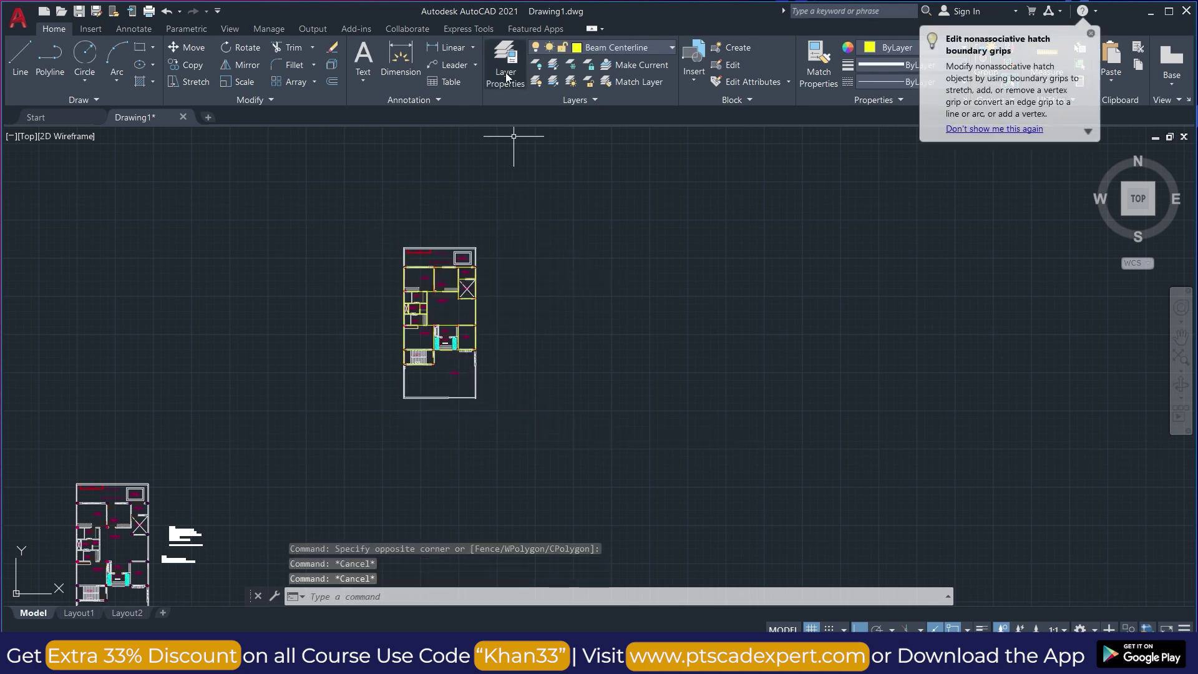
- Lock all layers in the drawing except Beam Centerline and Columns
{"action": "left_click", "coordinate": [506, 77]}
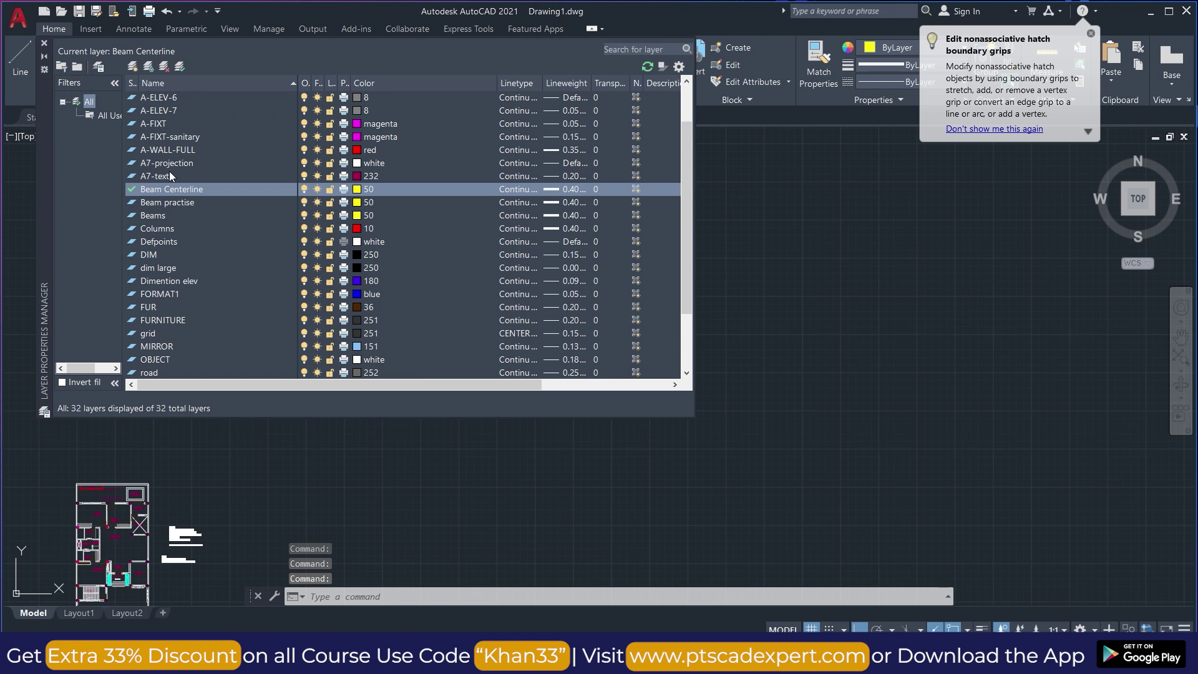
{"action": "key", "text": "ctrl+a"}
{"action": "left_click", "coordinate": [170, 176]}
{"action": "key", "text": "ctrl+a"}
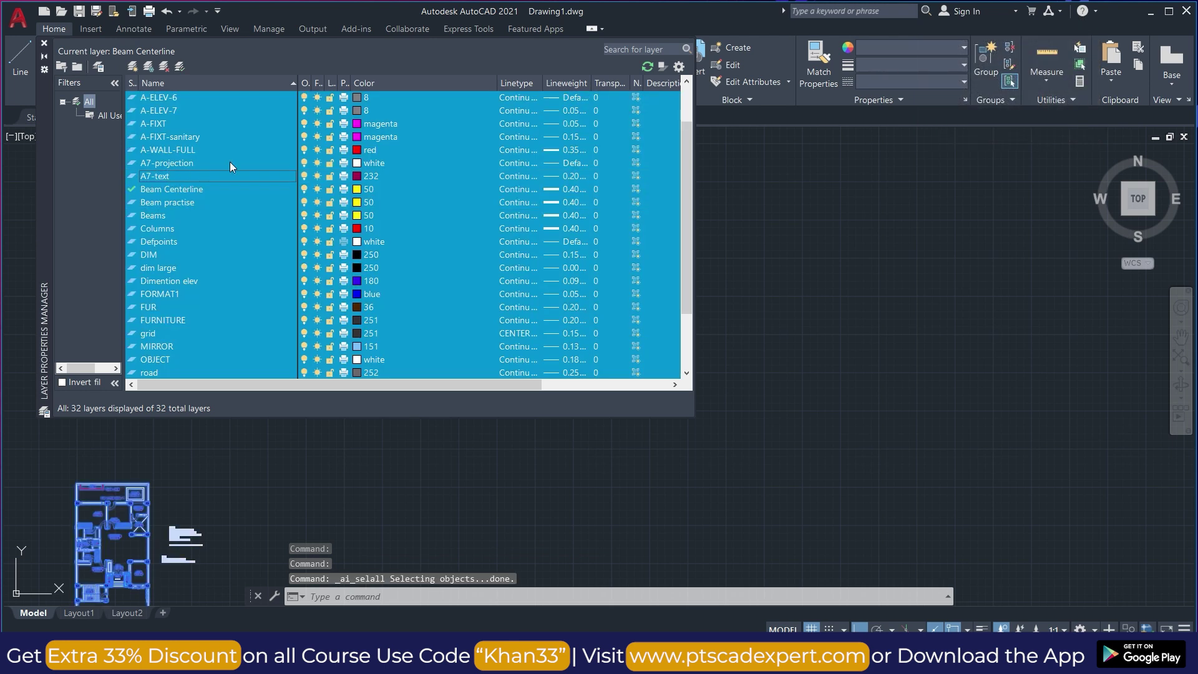
{"action": "left_click", "coordinate": [331, 177]}
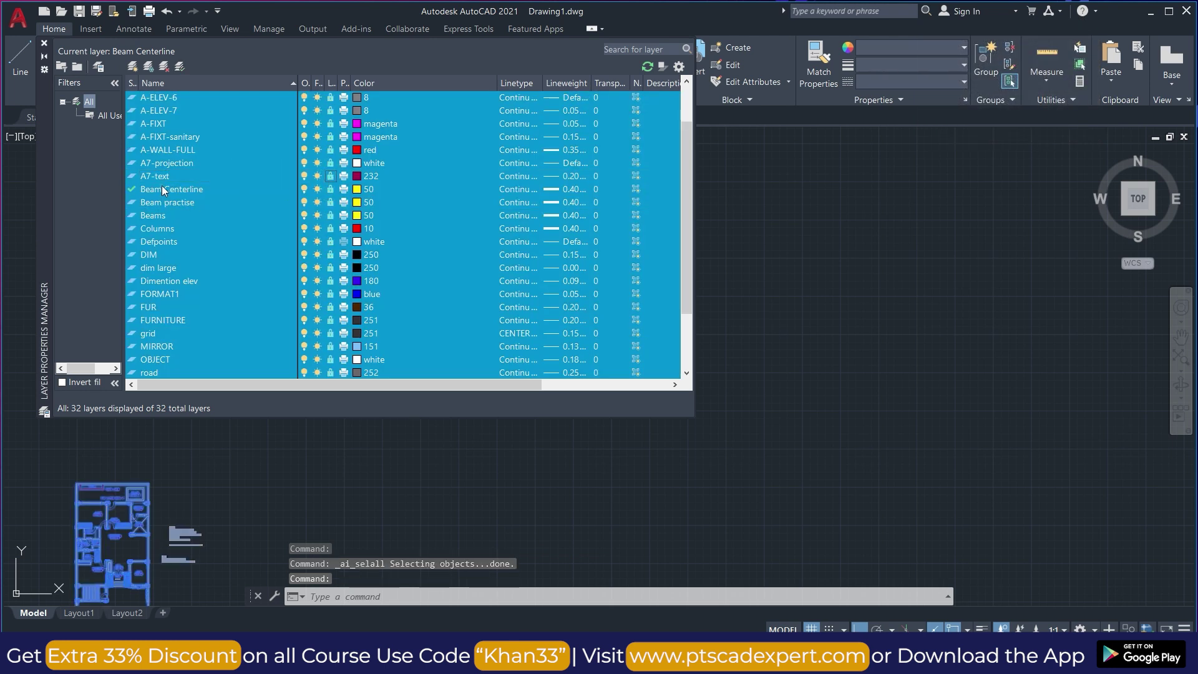
{"action": "left_click", "coordinate": [162, 187]}
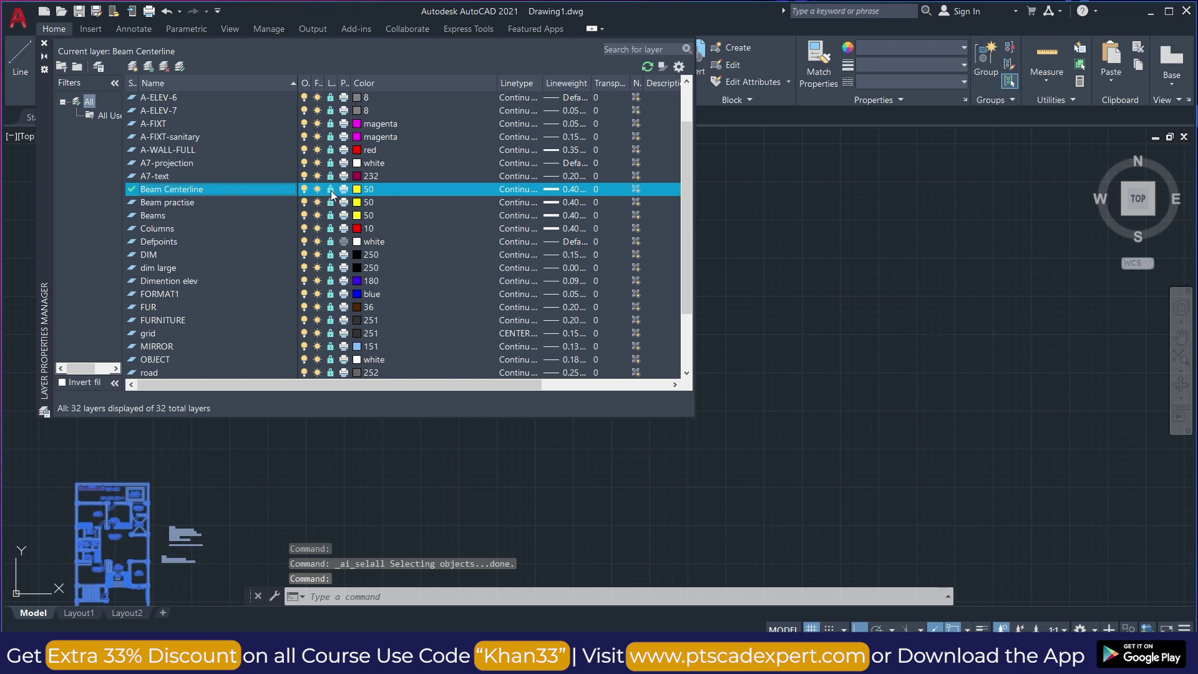
{"action": "left_click", "coordinate": [330, 189]}
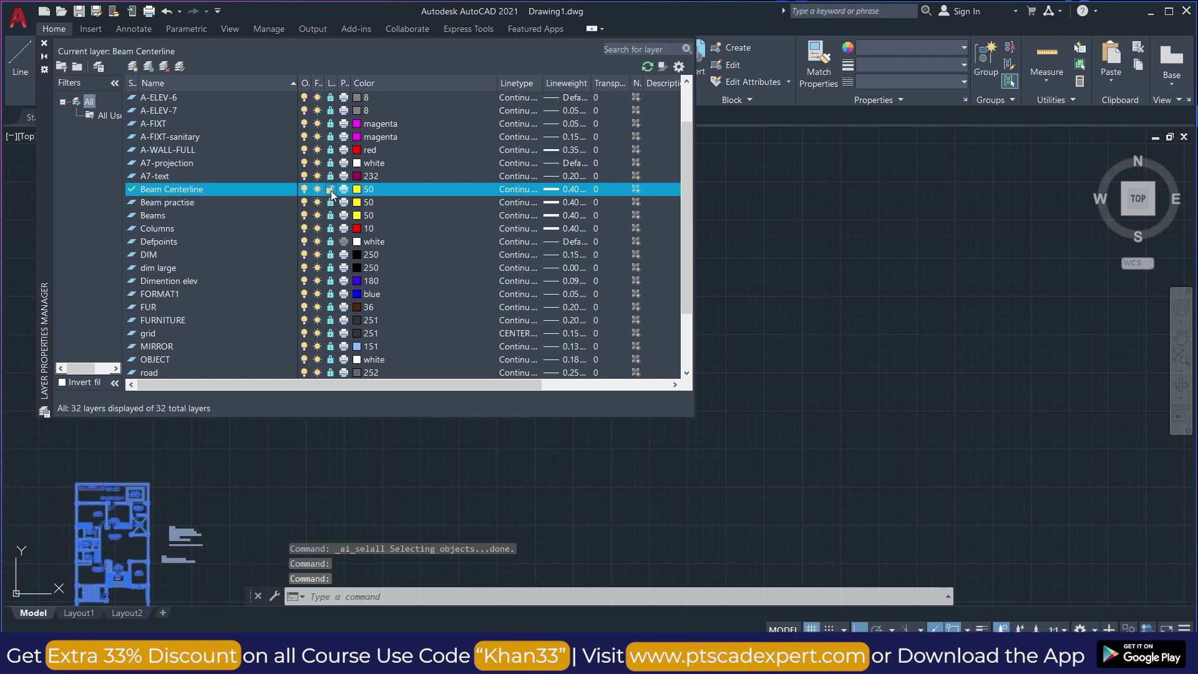
{"action": "left_click", "coordinate": [164, 229]}
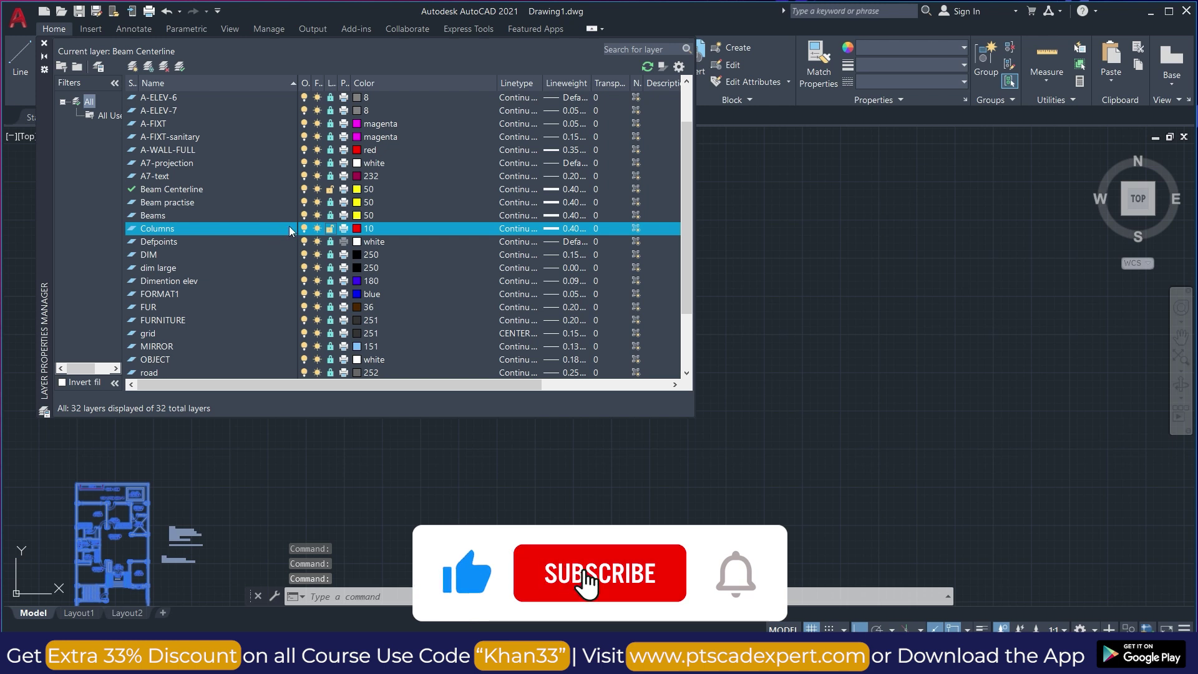
{"action": "left_click", "coordinate": [44, 43]}
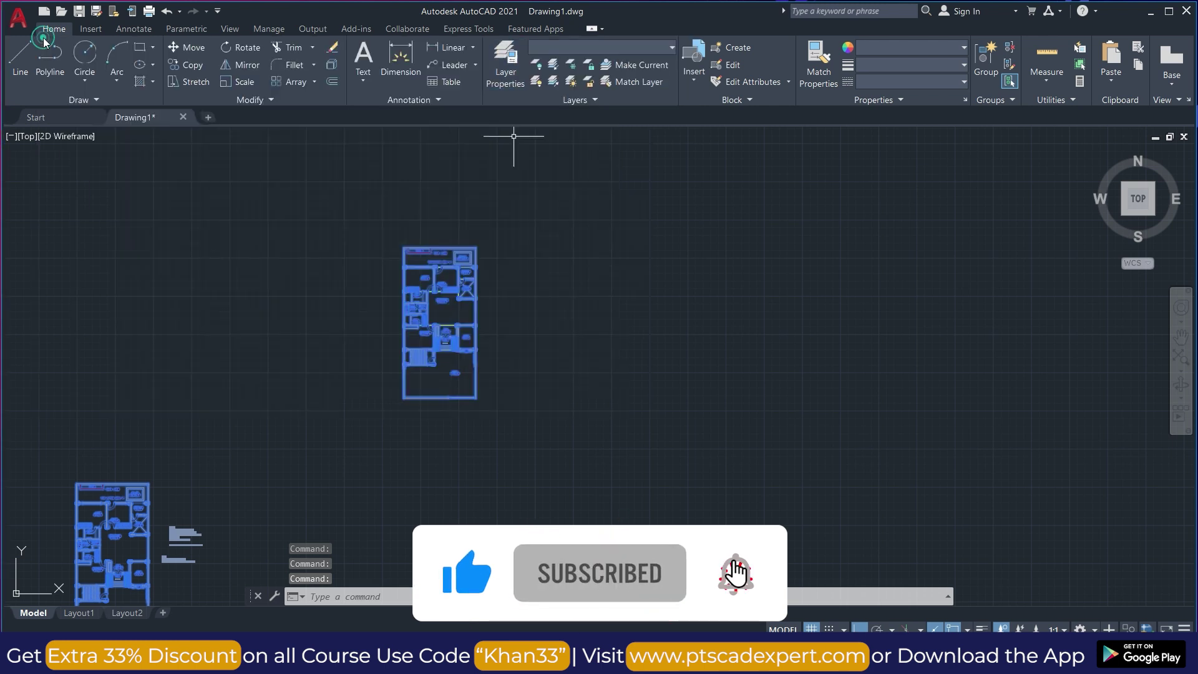
- Copy the unlocked beam centerlines and columns from the floor plan to the empty space east of it
{"action": "key", "text": "Escape"}
{"action": "key", "text": "Escape"}
{"action": "left_click", "coordinate": [379, 233]}
{"action": "left_click", "coordinate": [509, 417]}
{"action": "left_click", "coordinate": [186, 64]}
{"action": "left_click", "coordinate": [412, 400]}
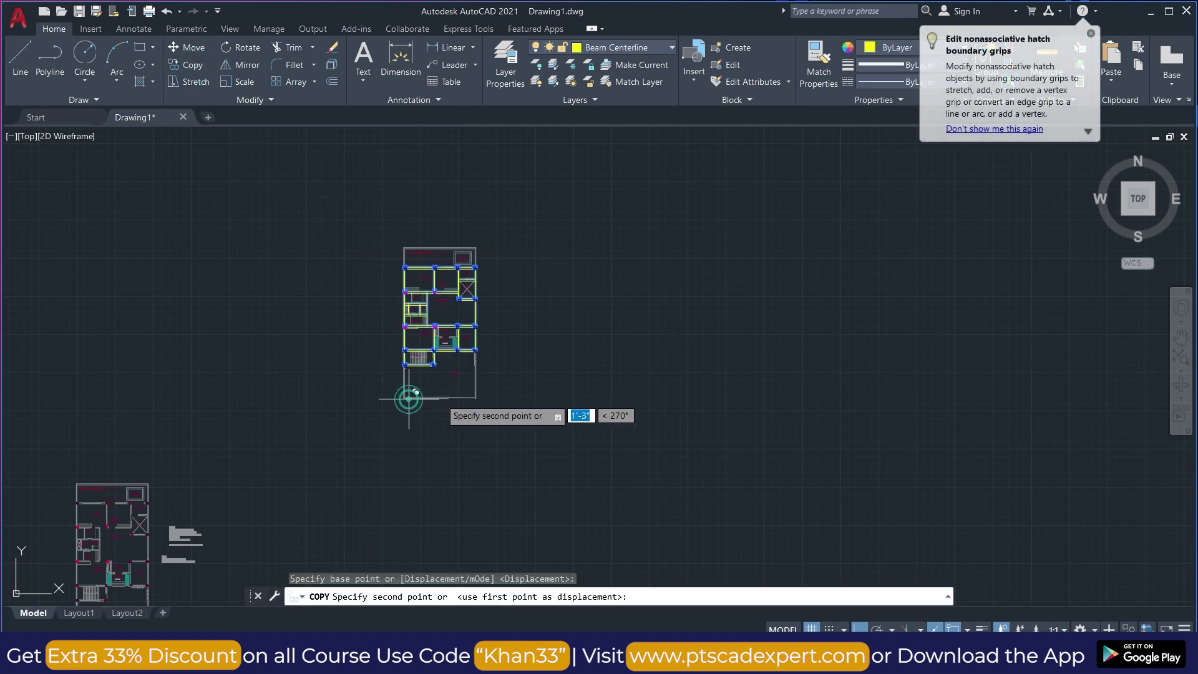
{"action": "left_click", "coordinate": [657, 400]}
{"action": "key", "text": "Escape"}
{"action": "key", "text": "Escape"}
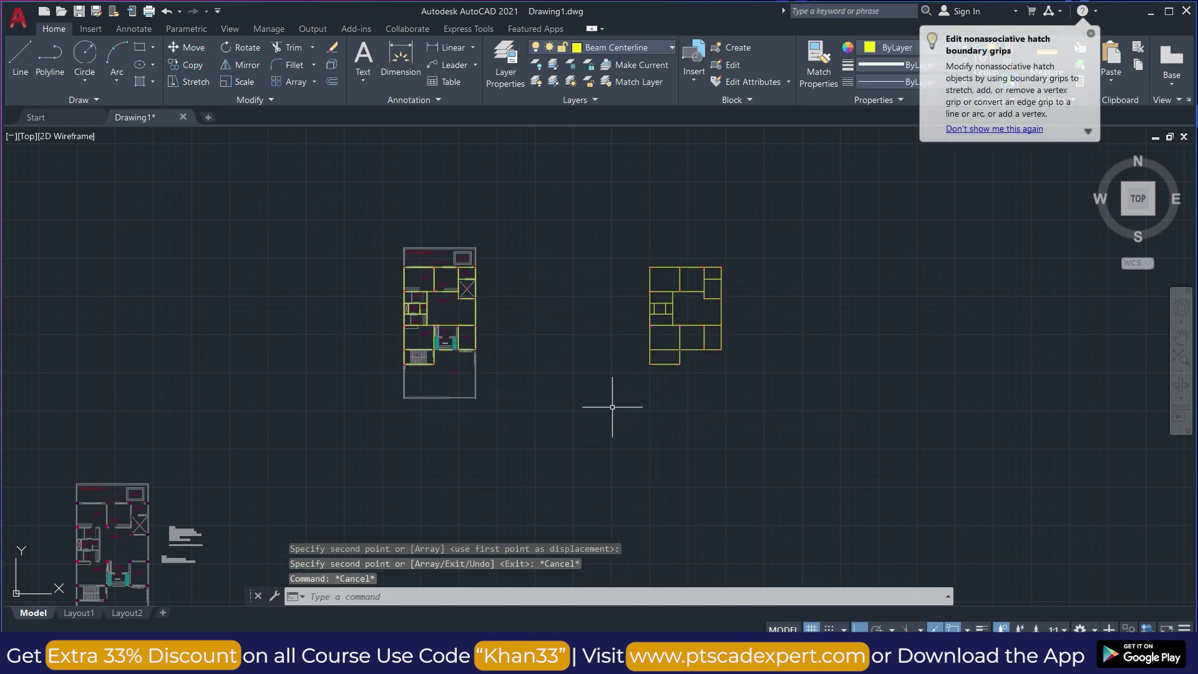
- Undo the copy of the beam and column framing and unlock all layers again
{"action": "key", "text": "ctrl+z"}
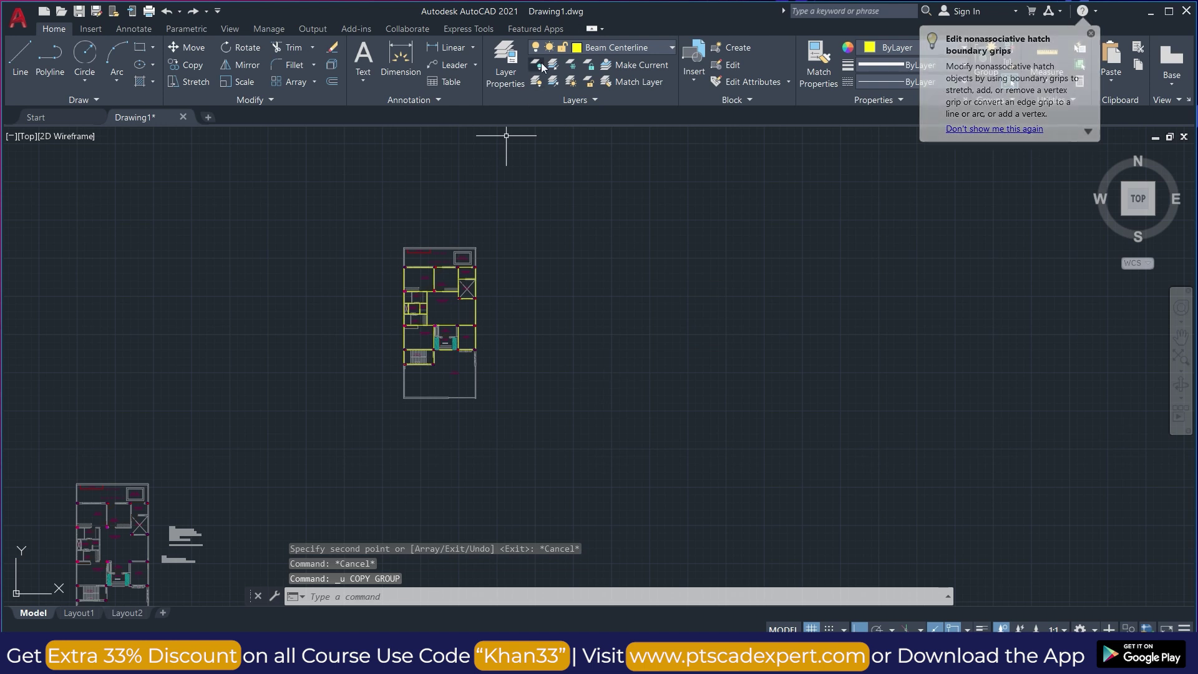
{"action": "left_click", "coordinate": [506, 65]}
{"action": "left_click", "coordinate": [161, 177]}
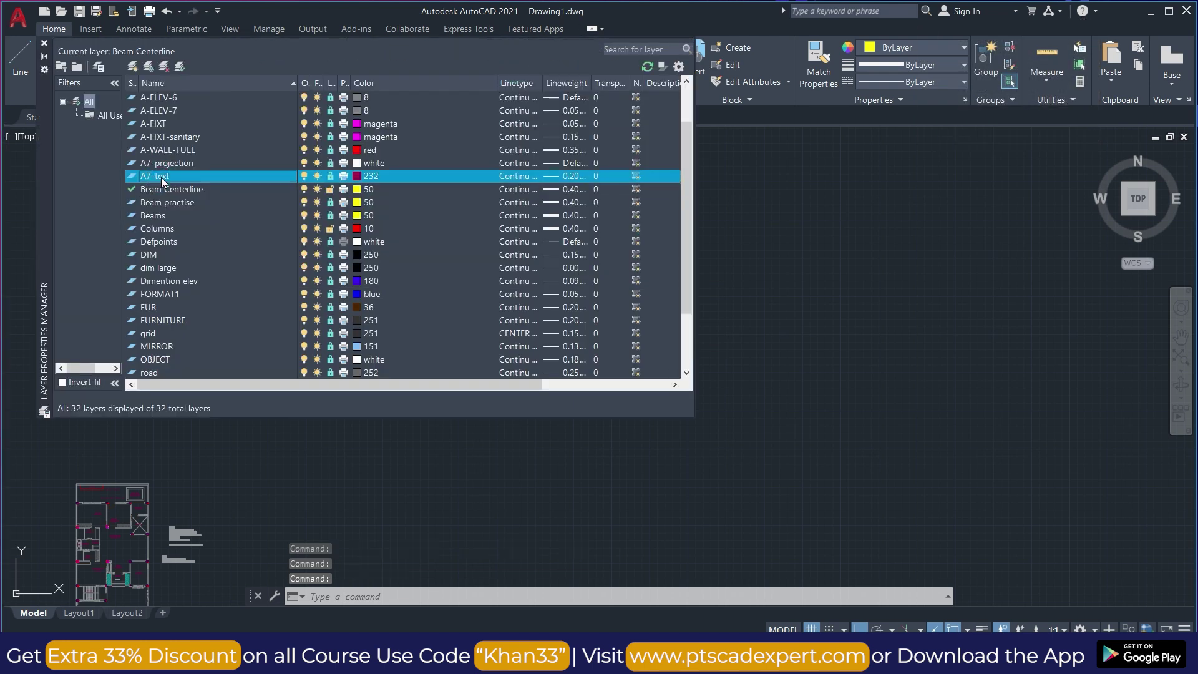
{"action": "key", "text": "ctrl+a"}
{"action": "left_click", "coordinate": [330, 189]}
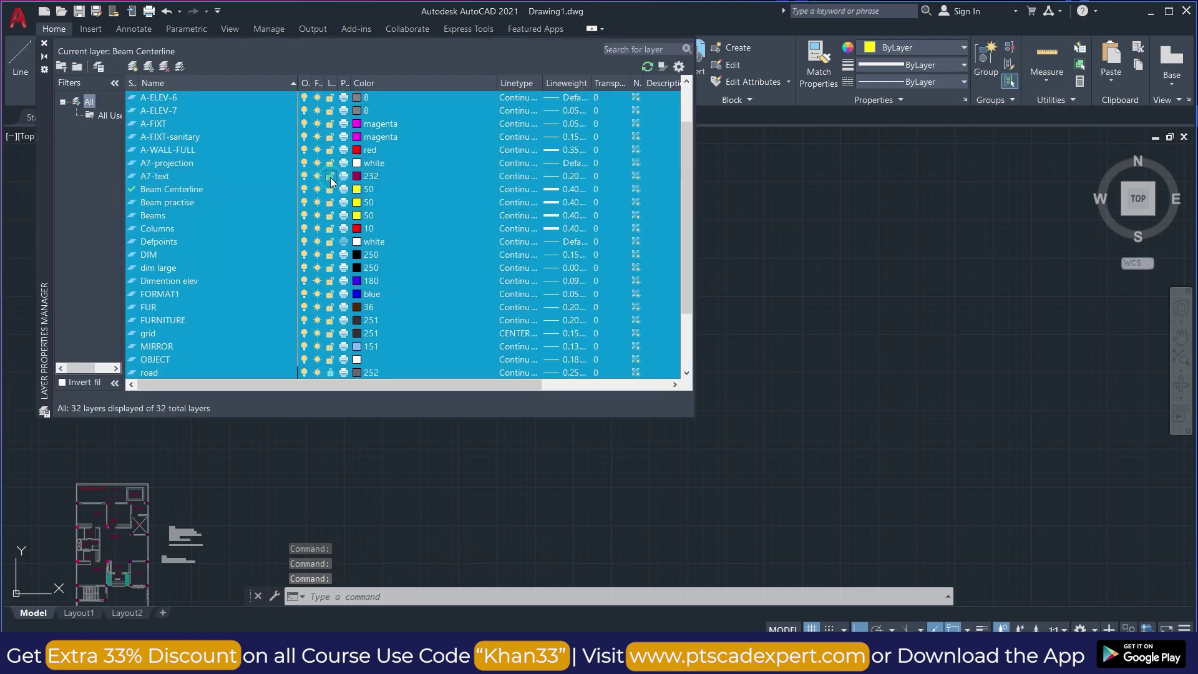
{"action": "left_click", "coordinate": [754, 258]}
{"action": "key", "text": "Escape"}
{"action": "key", "text": "Escape"}
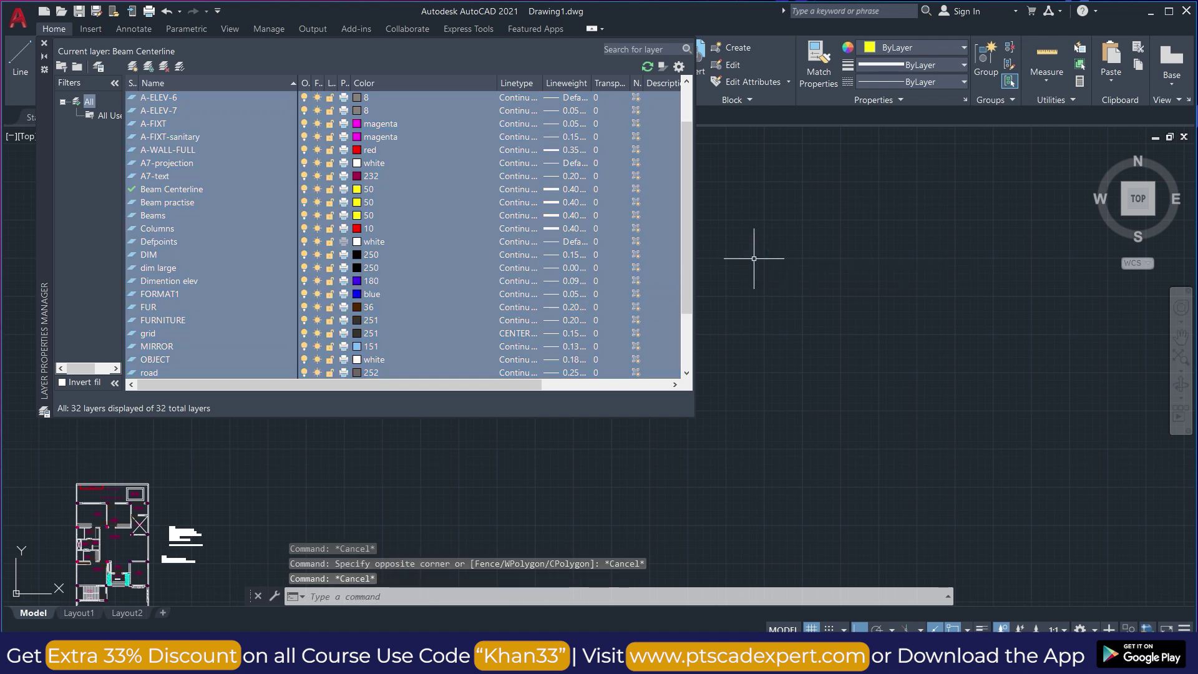
{"action": "left_click", "coordinate": [44, 43]}
{"action": "left_click", "coordinate": [342, 208]}
{"action": "left_click", "coordinate": [541, 454]}
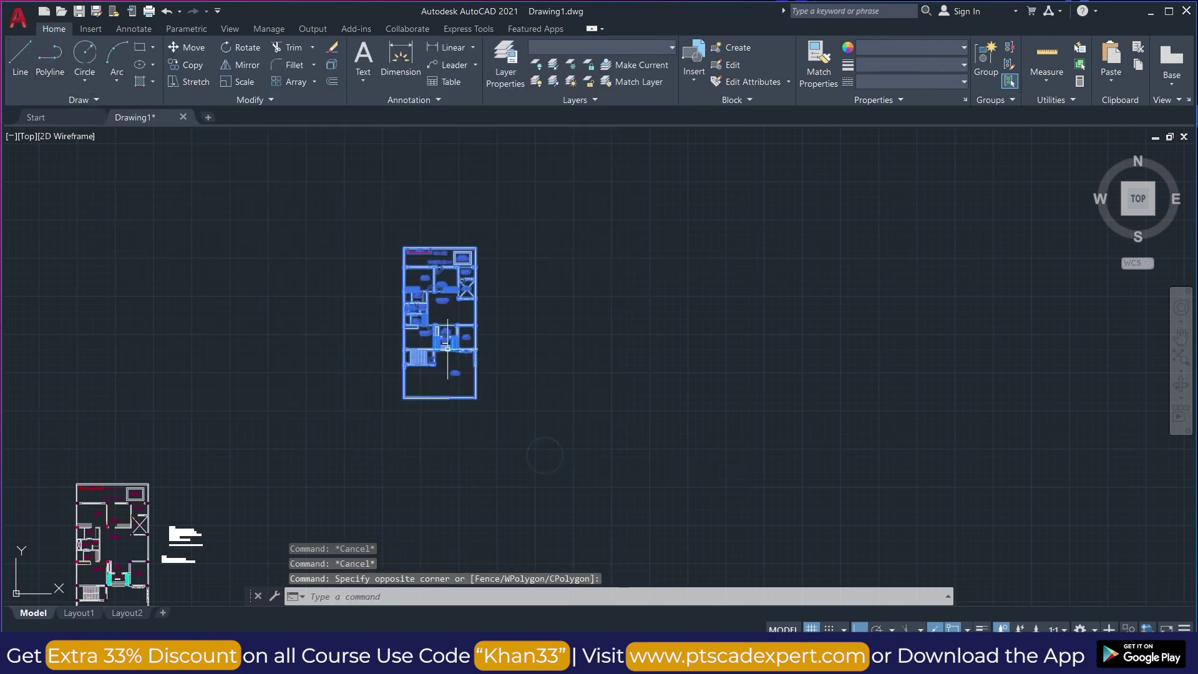
{"action": "key", "text": "Escape"}
{"action": "key", "text": "Escape"}
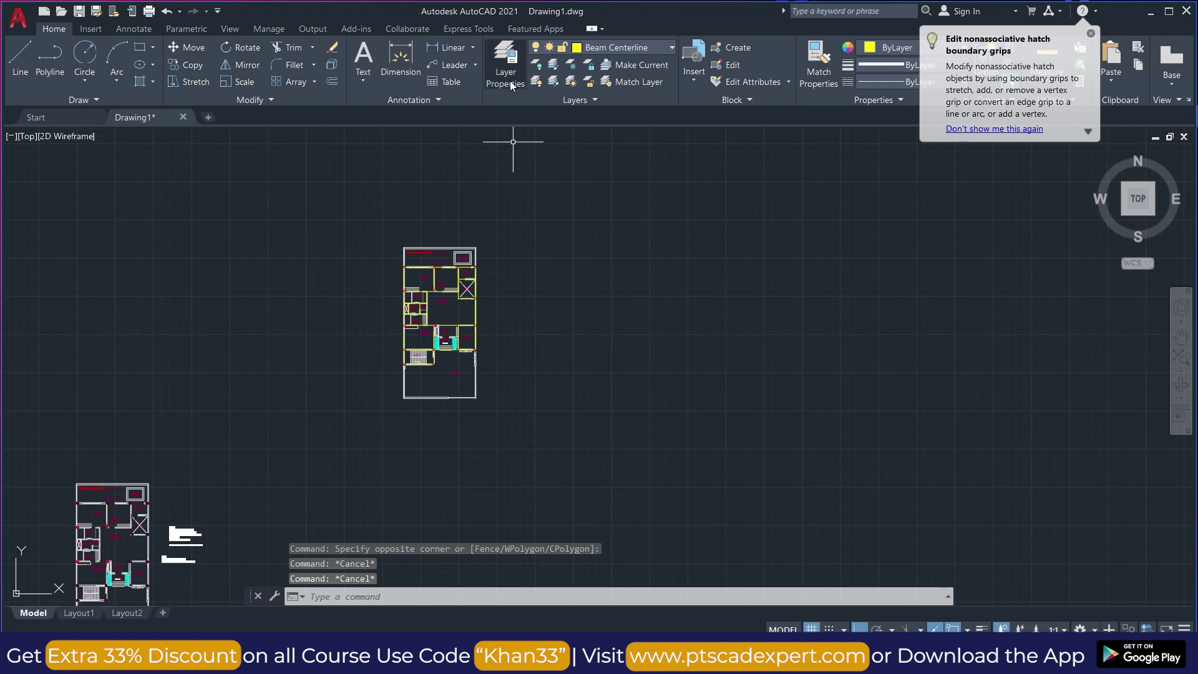
- Lock every layer, and unlock only the Beam Centerline and Columns layers
{"action": "left_click", "coordinate": [510, 80]}
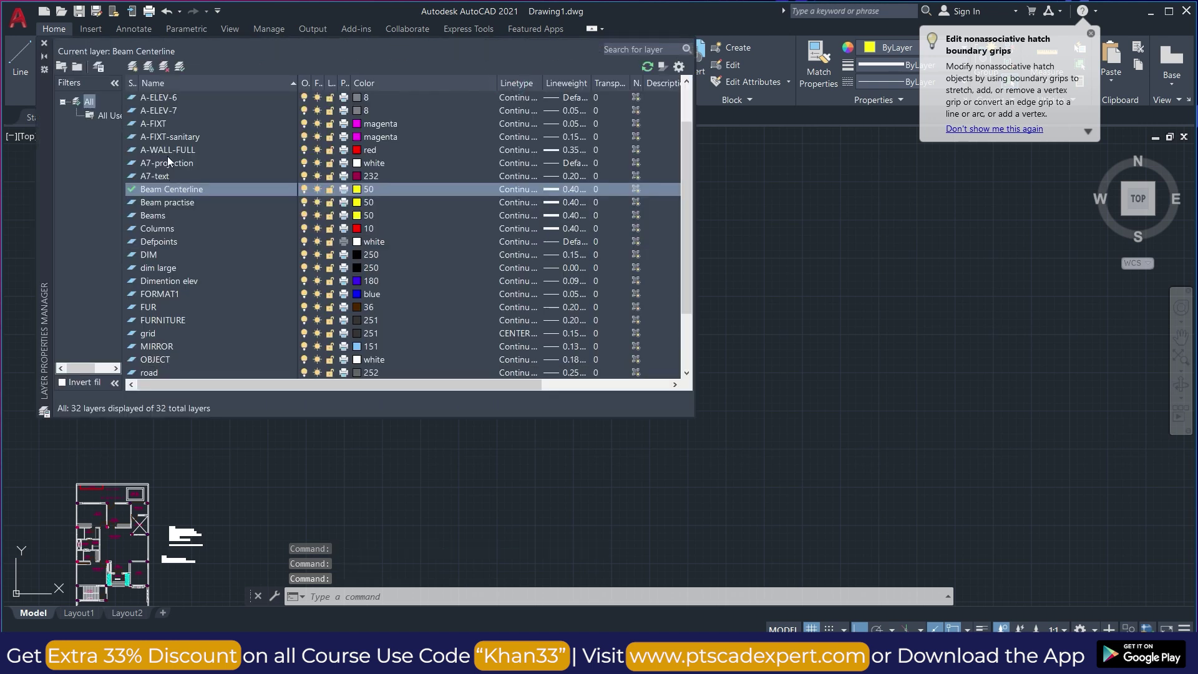
{"action": "left_click", "coordinate": [167, 156]}
{"action": "left_click", "coordinate": [151, 124]}
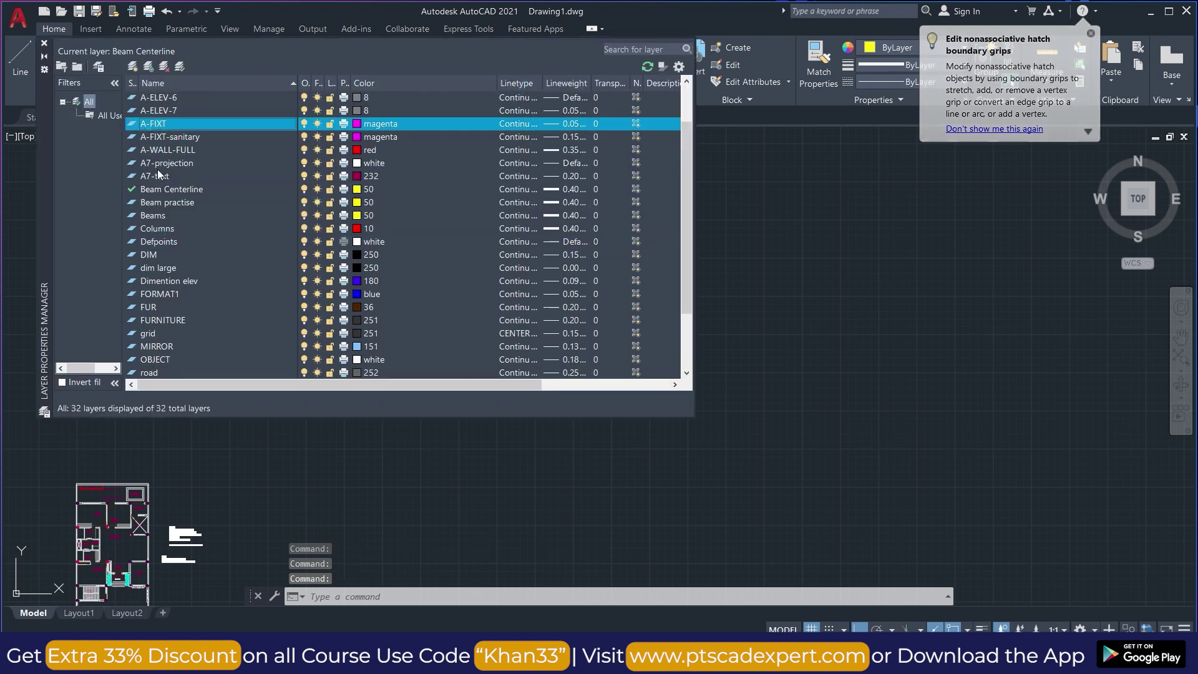
{"action": "key", "text": "ctrl+a"}
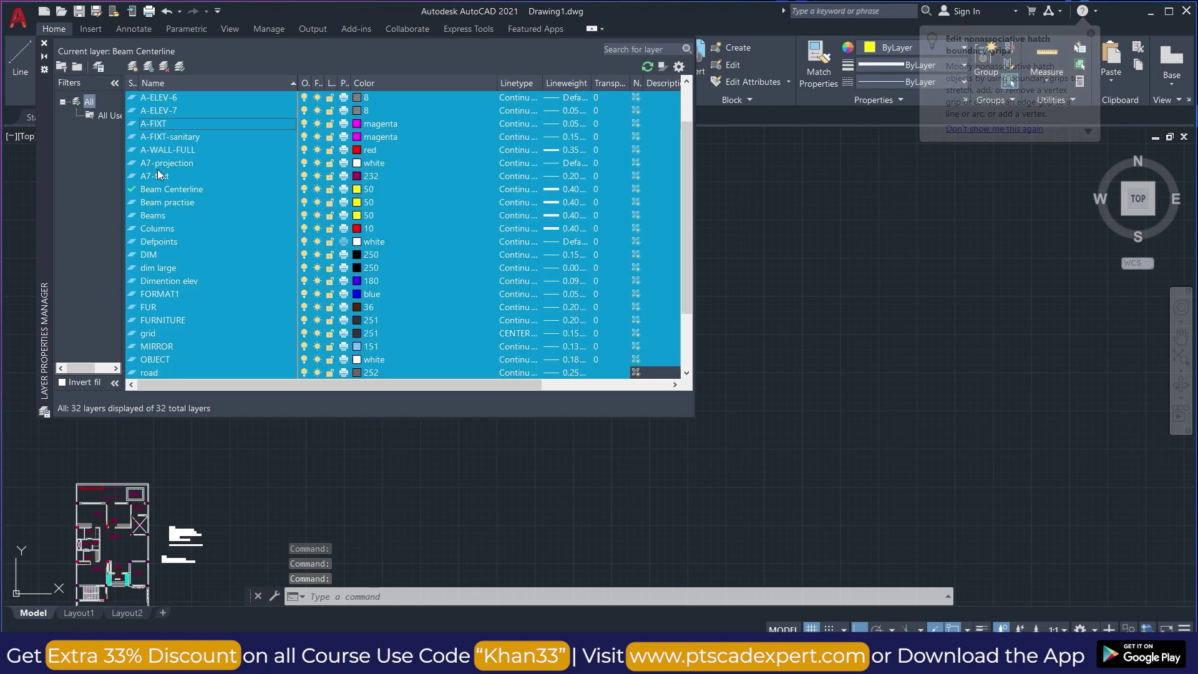
{"action": "left_click", "coordinate": [329, 164]}
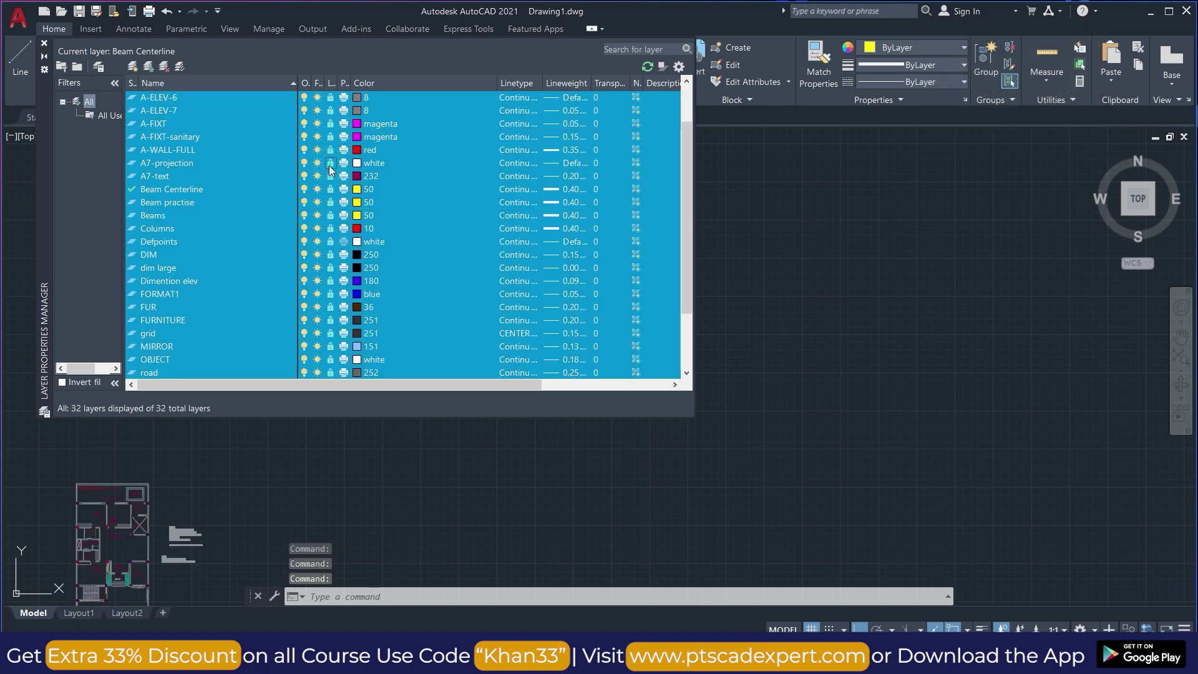
{"action": "left_click", "coordinate": [172, 190]}
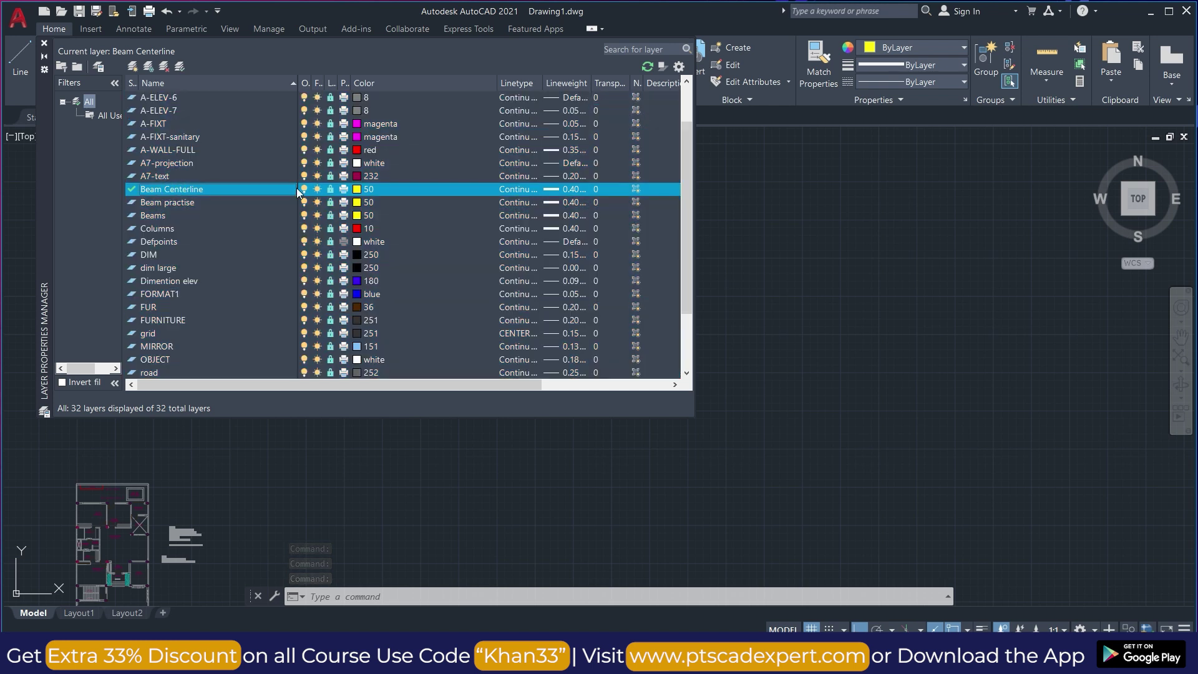
{"action": "left_click", "coordinate": [330, 189]}
{"action": "left_click", "coordinate": [162, 230]}
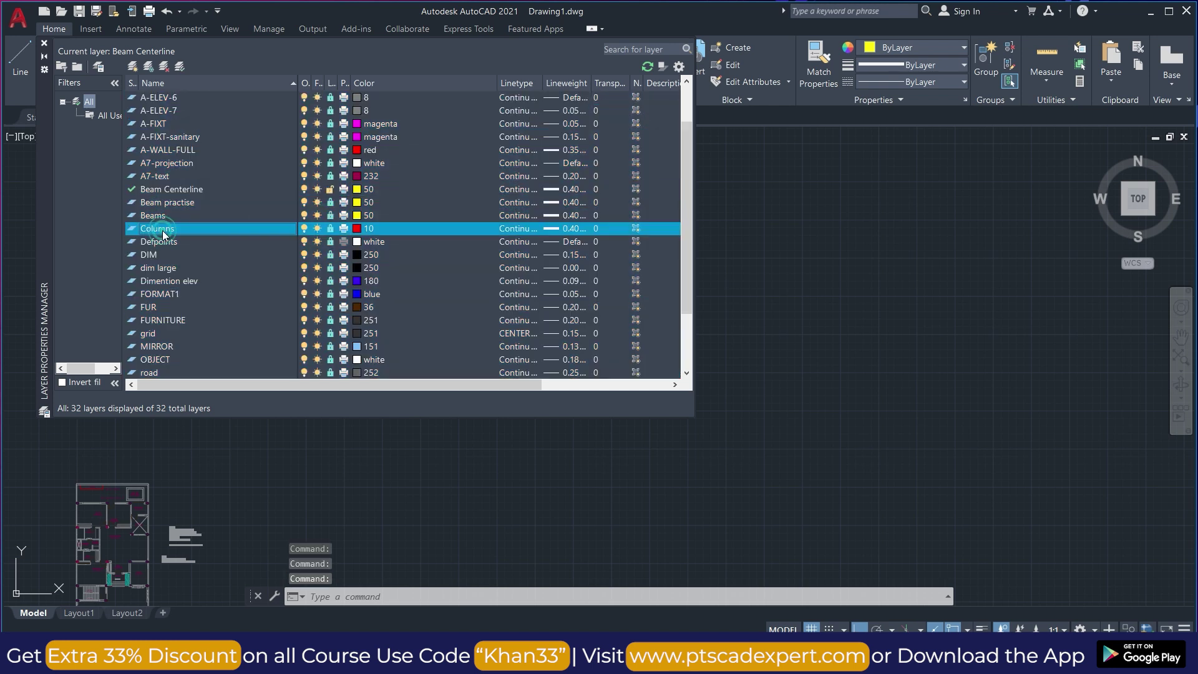
{"action": "left_click", "coordinate": [44, 44]}
- Copy the beam centerlines and columns from the plan's lower-left corner horizontally to the empty area east of the plan
{"action": "key", "text": "Escape"}
{"action": "left_click", "coordinate": [344, 222]}
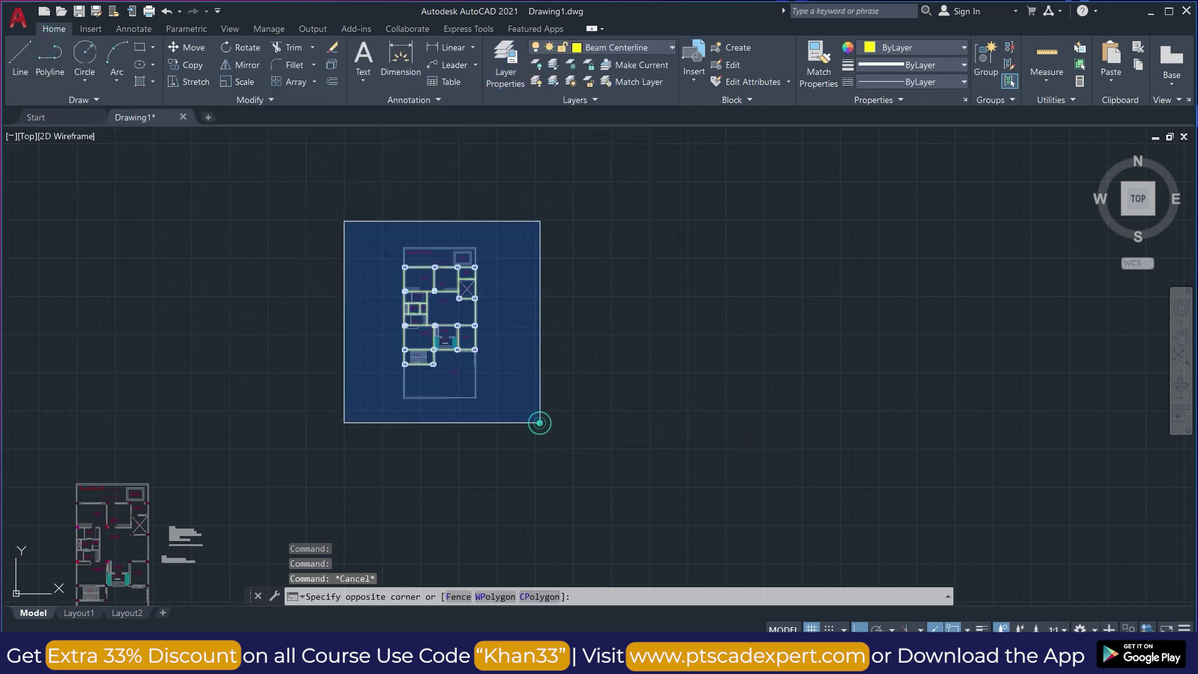
{"action": "left_click", "coordinate": [540, 422]}
{"action": "left_click", "coordinate": [187, 64]}
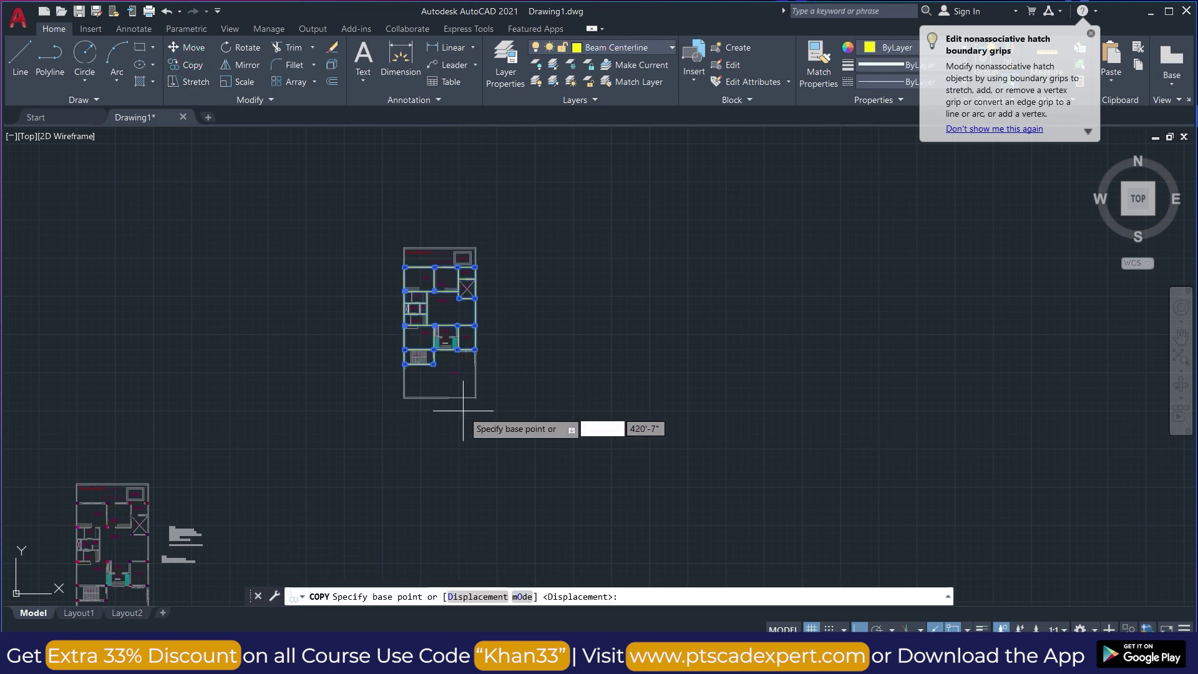
{"action": "left_click", "coordinate": [405, 395]}
{"action": "left_click", "coordinate": [632, 393]}
{"action": "key", "text": "Escape"}
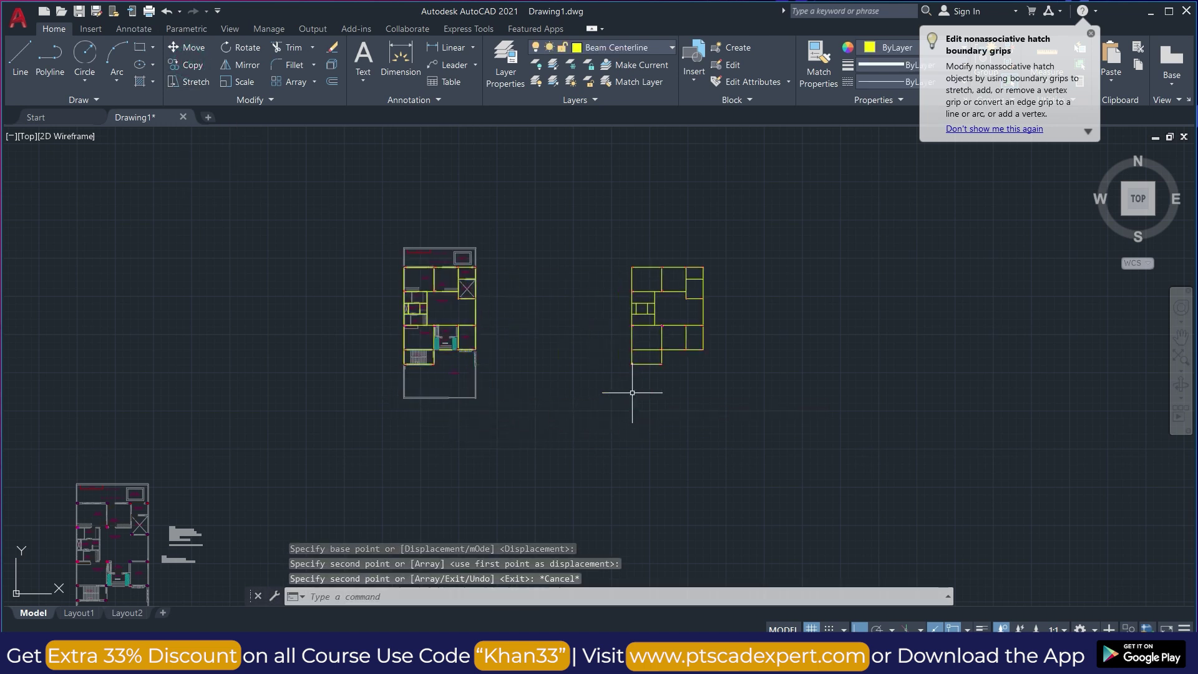
{"action": "key", "text": "Escape"}
- Unlock all layers of the drawing
{"action": "scroll", "coordinate": [701, 318], "scroll_direction": "up", "scroll_amount": 6}
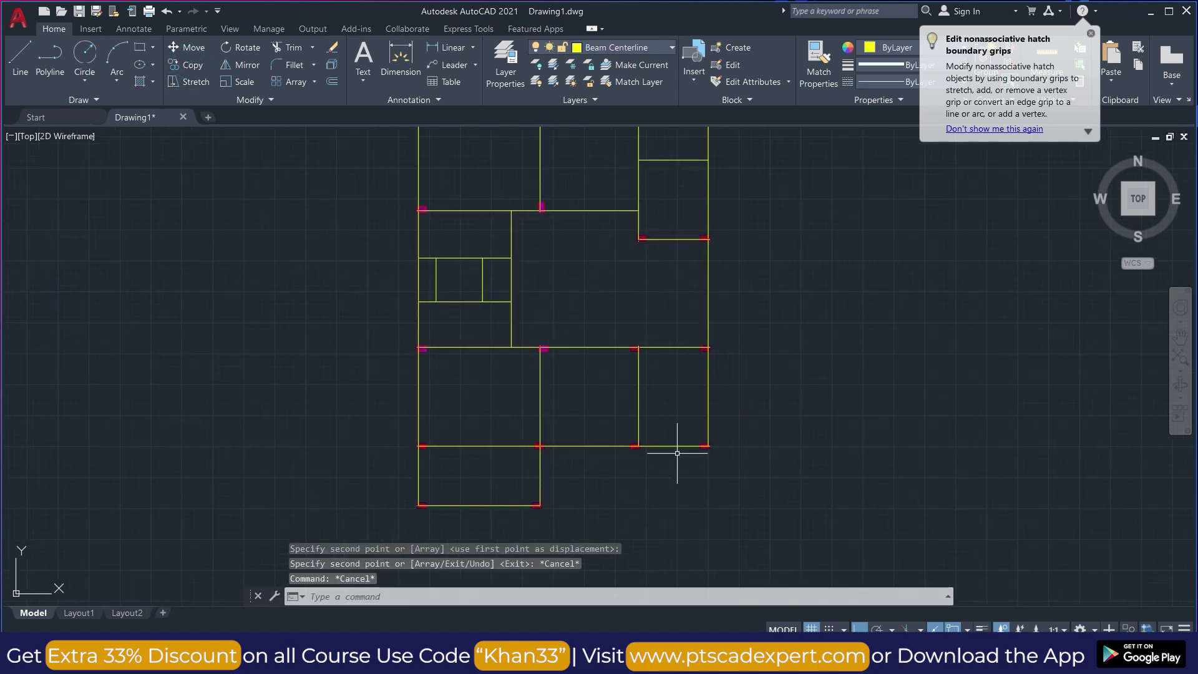
{"action": "scroll", "coordinate": [515, 459], "scroll_direction": "up", "scroll_amount": 3}
{"action": "scroll", "coordinate": [690, 489], "scroll_direction": "down", "scroll_amount": 7}
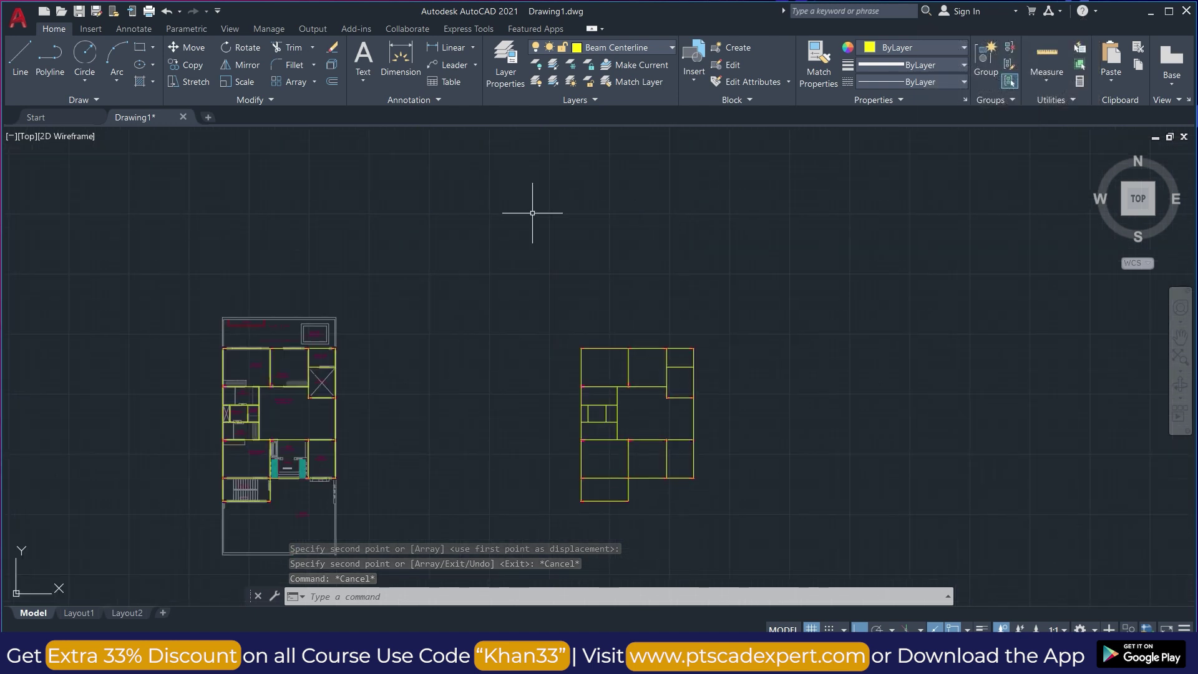
{"action": "left_click", "coordinate": [507, 78]}
{"action": "left_click", "coordinate": [164, 154]}
{"action": "key", "text": "ctrl+a"}
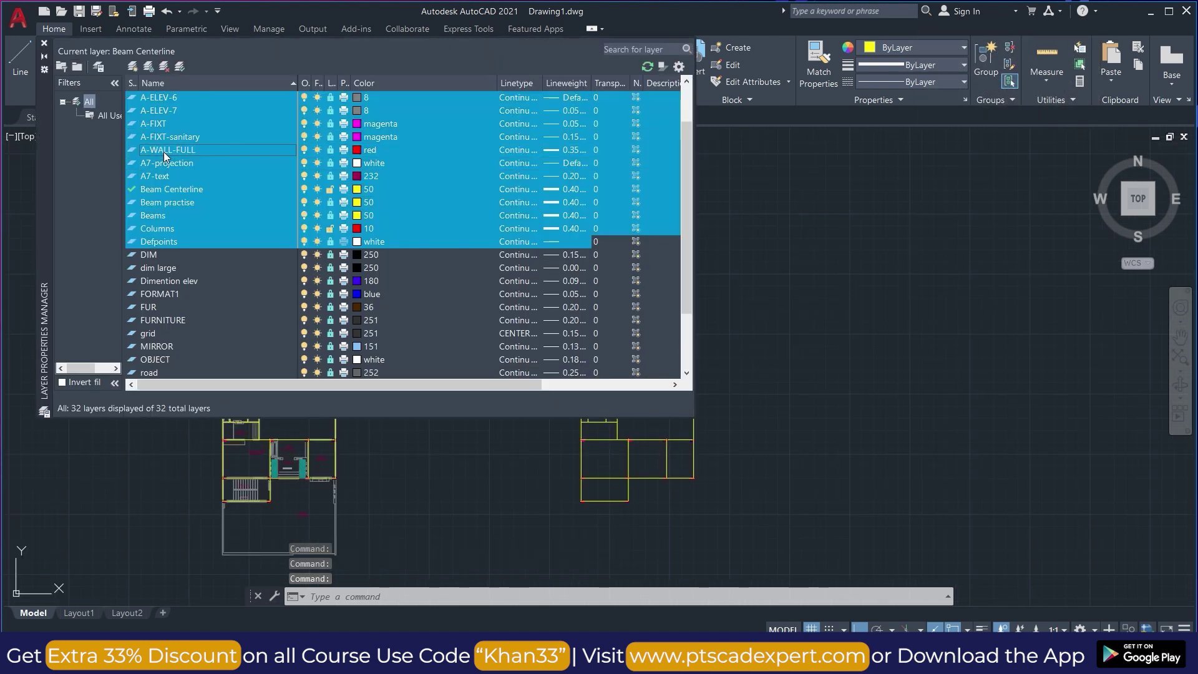
{"action": "left_click", "coordinate": [331, 176]}
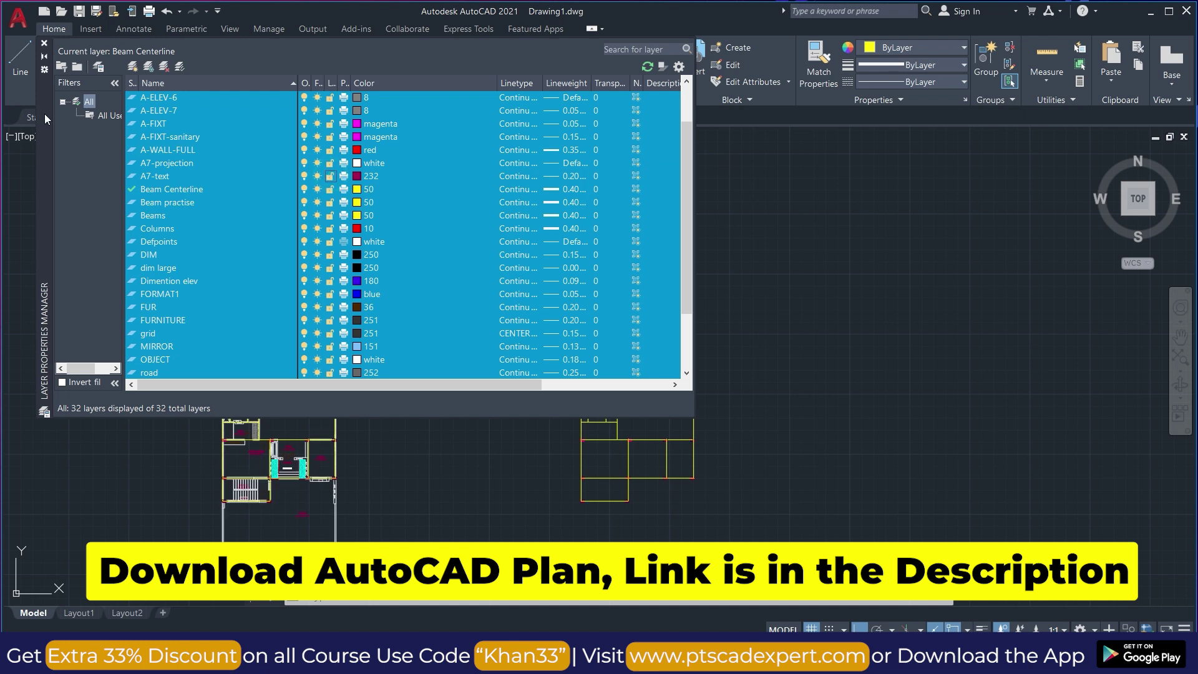
{"action": "left_click", "coordinate": [45, 43]}
- Examine the columns and beam centerlines in the northern part of the separate framing copy
{"action": "scroll", "coordinate": [695, 473], "scroll_direction": "up", "scroll_amount": 3}
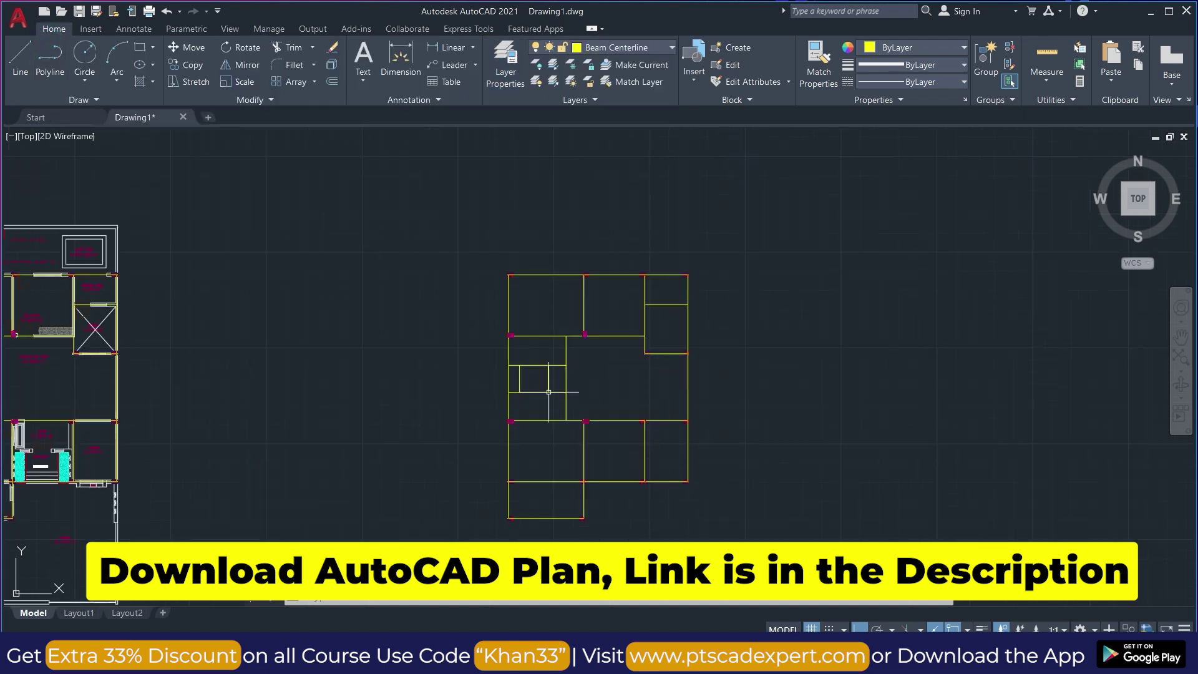
{"action": "scroll", "coordinate": [548, 392], "scroll_direction": "up", "scroll_amount": 2}
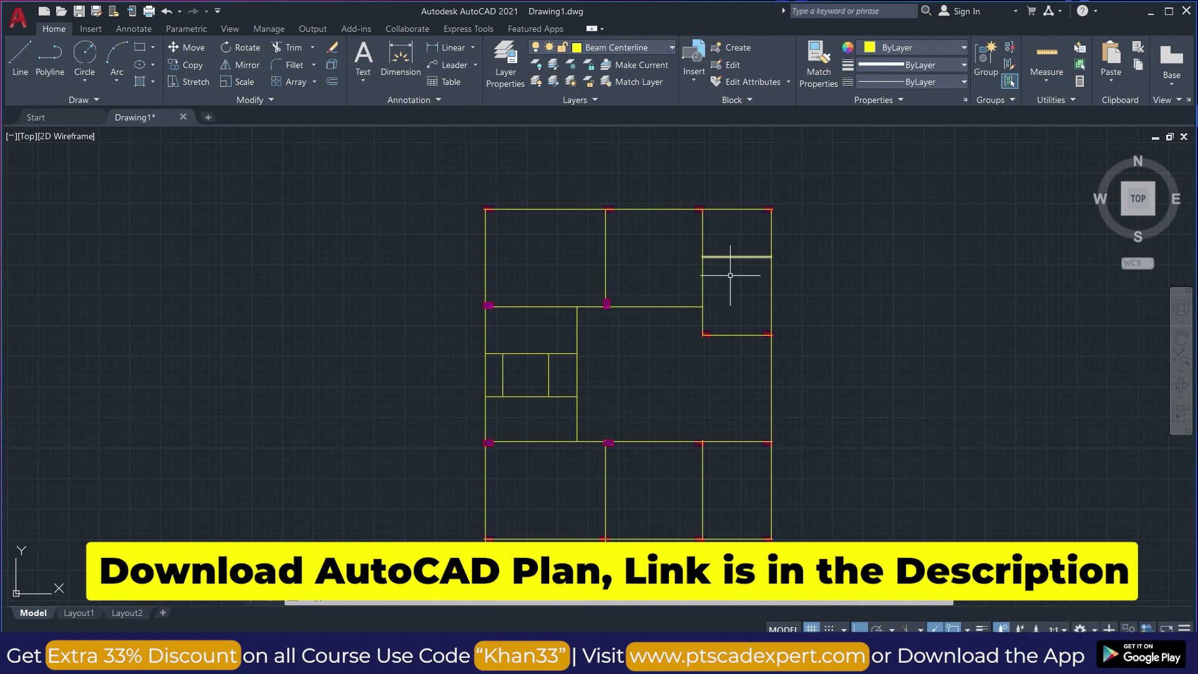
{"action": "scroll", "coordinate": [727, 295], "scroll_direction": "up", "scroll_amount": 2}
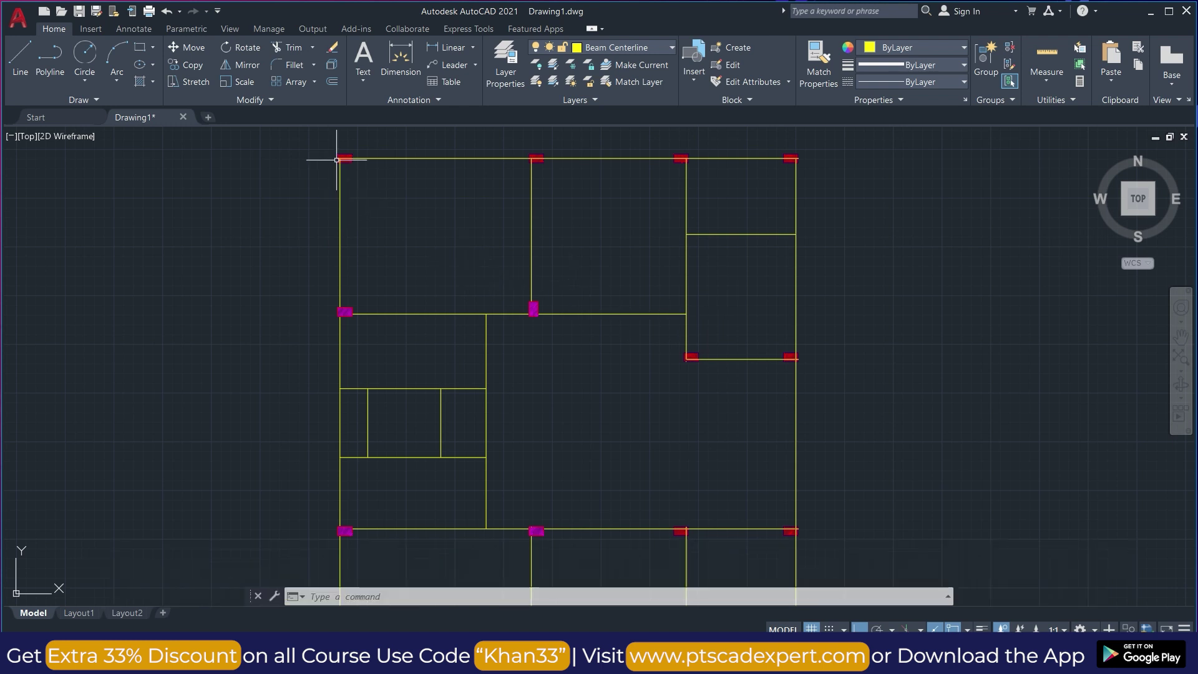
{"action": "scroll", "coordinate": [342, 162], "scroll_direction": "up", "scroll_amount": 2}
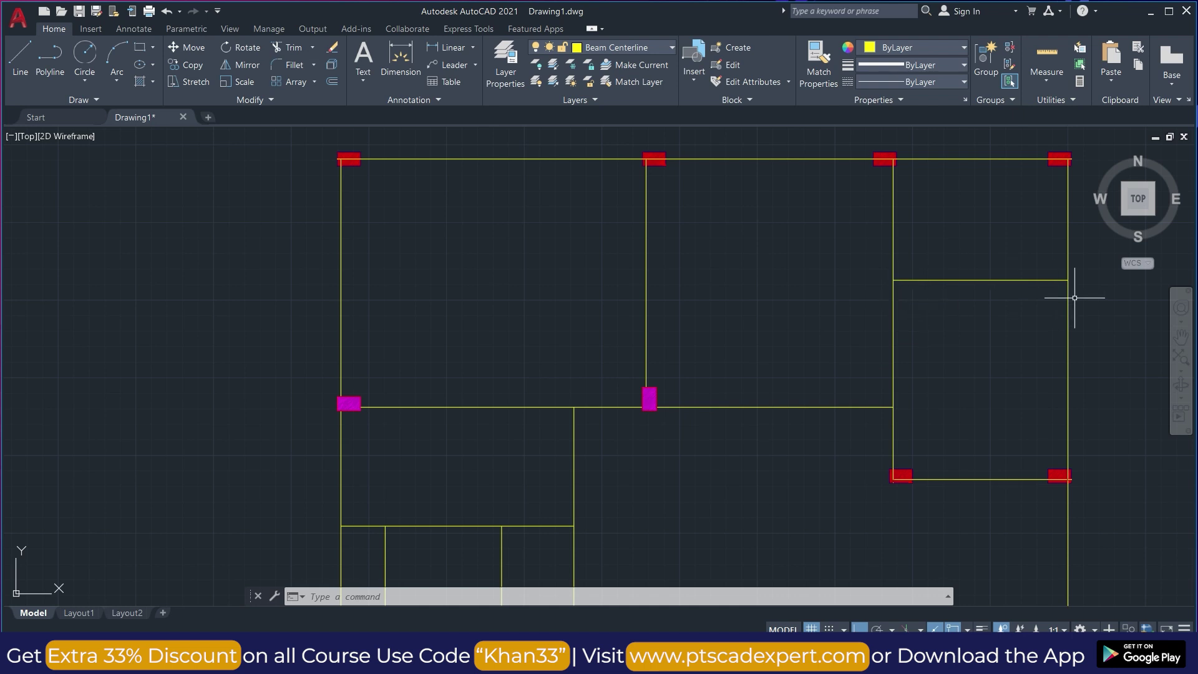
- Examine the secondary beam centerlines in the northeast bay, the central area and around the small inner rooms of the framing copy
{"action": "left_click", "coordinate": [1002, 279]}
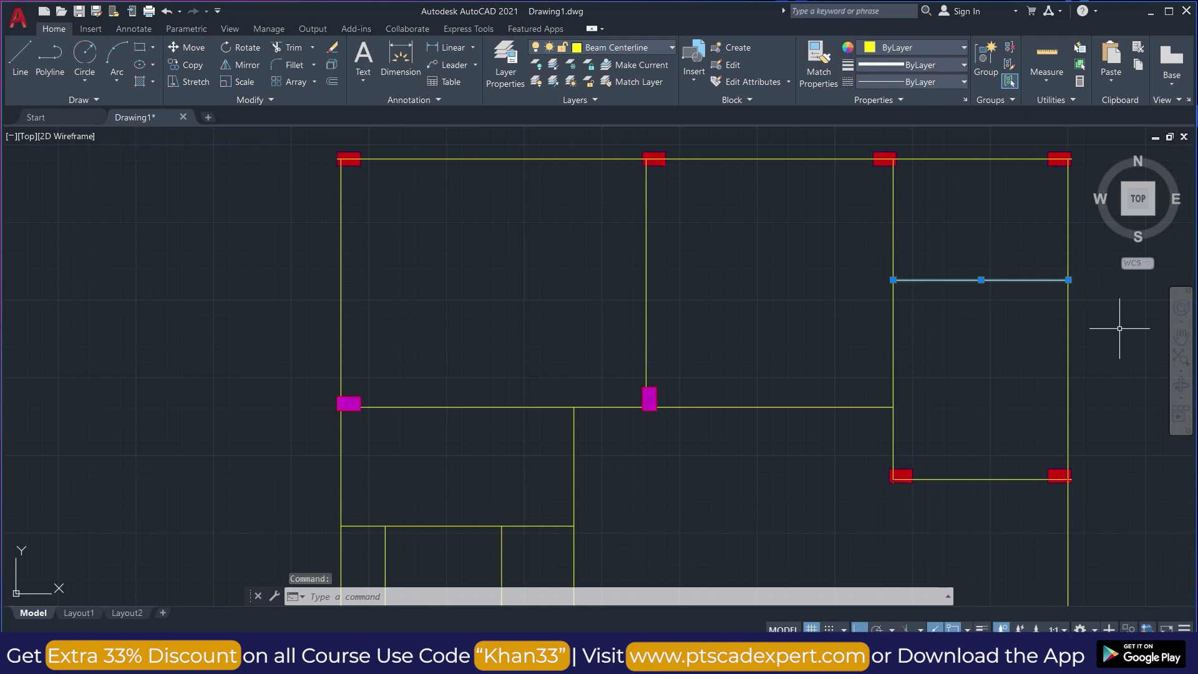
{"action": "scroll", "coordinate": [689, 397], "scroll_direction": "up", "scroll_amount": 3}
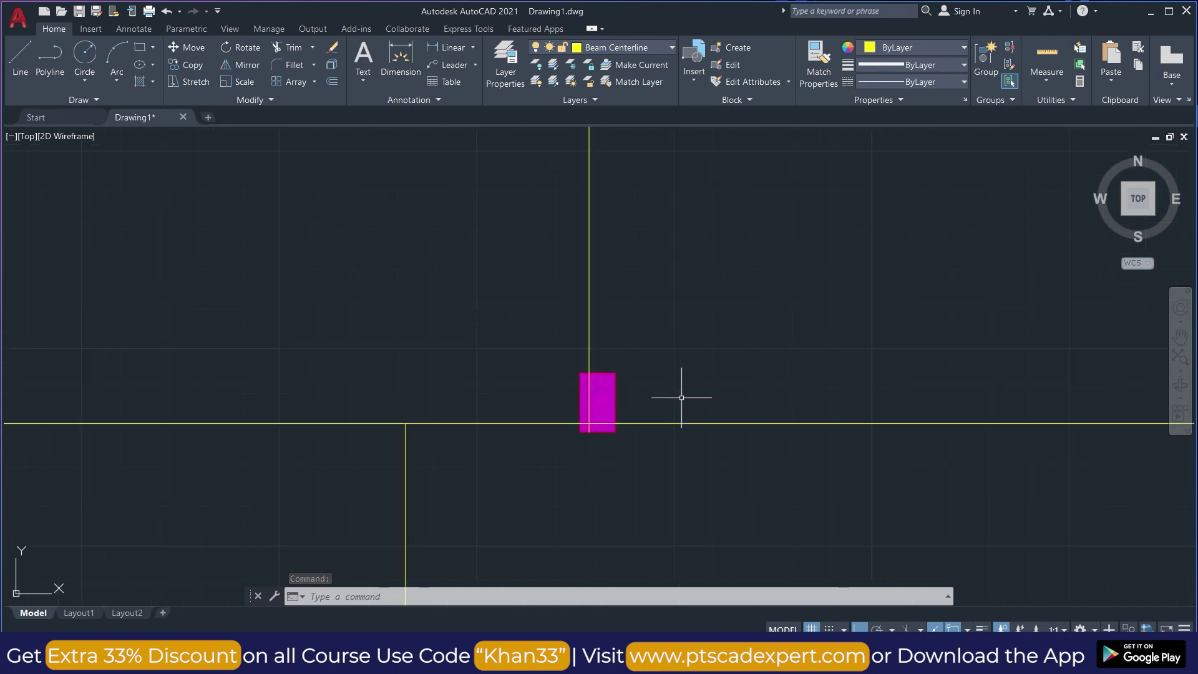
{"action": "scroll", "coordinate": [548, 415], "scroll_direction": "down", "scroll_amount": 3}
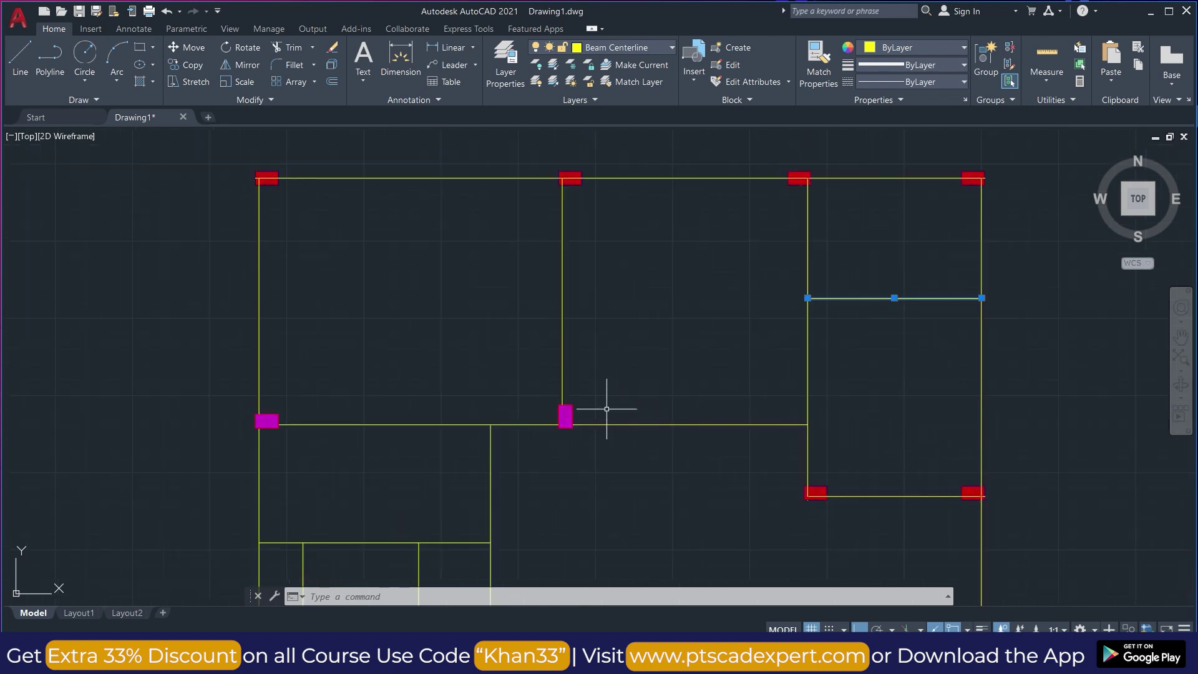
{"action": "scroll", "coordinate": [595, 406], "scroll_direction": "up", "scroll_amount": 2}
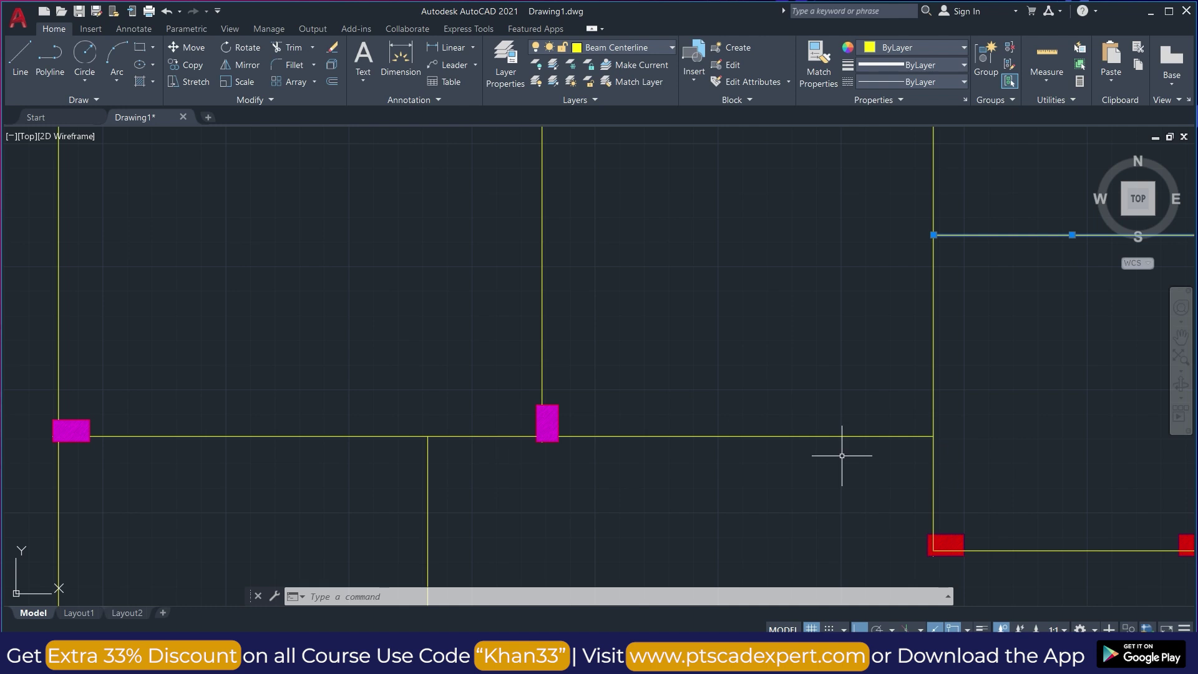
{"action": "left_click", "coordinate": [712, 436]}
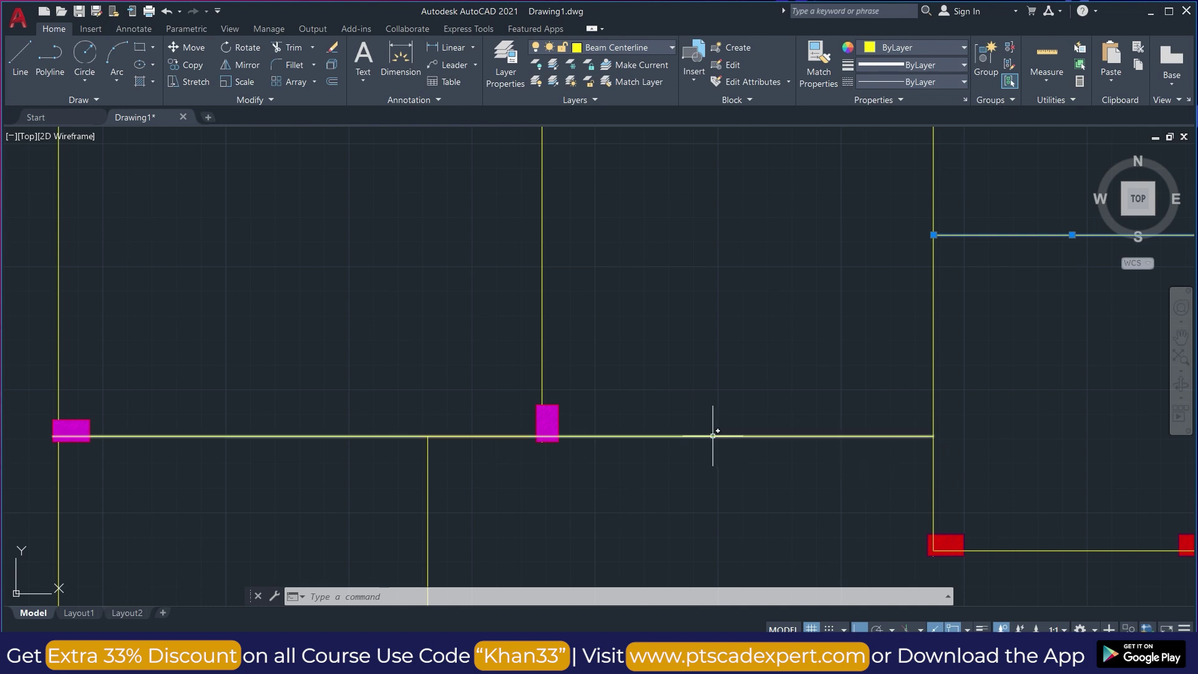
{"action": "scroll", "coordinate": [571, 446], "scroll_direction": "down", "scroll_amount": 4}
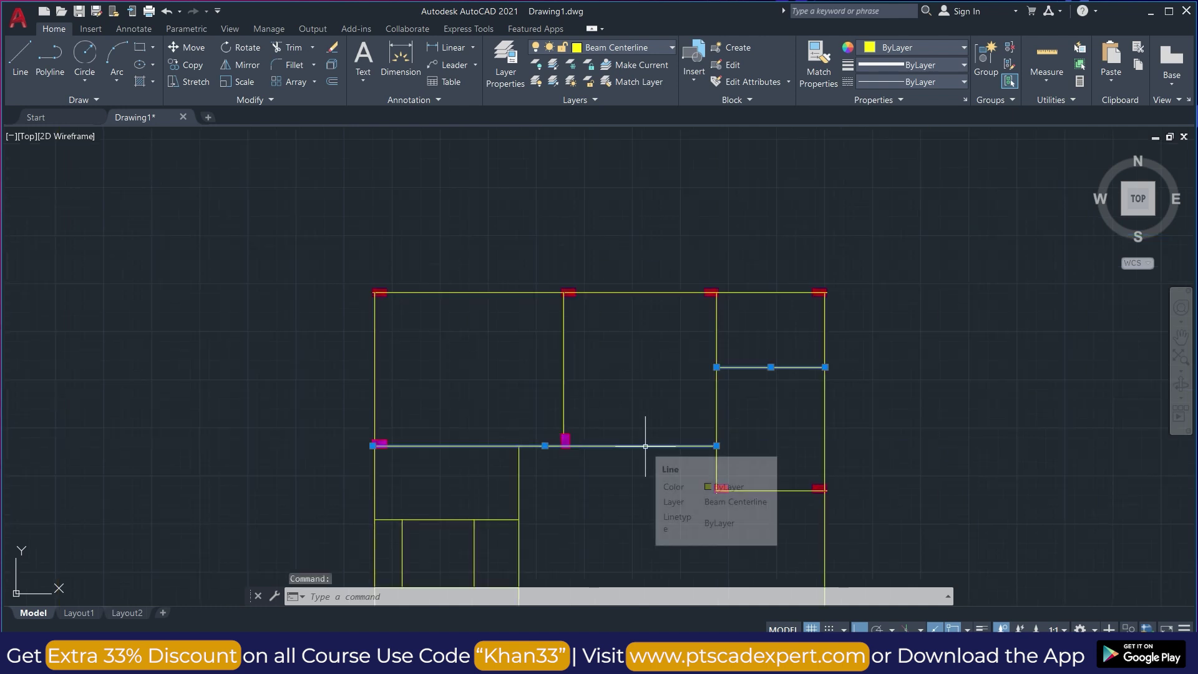
{"action": "key", "text": "Escape"}
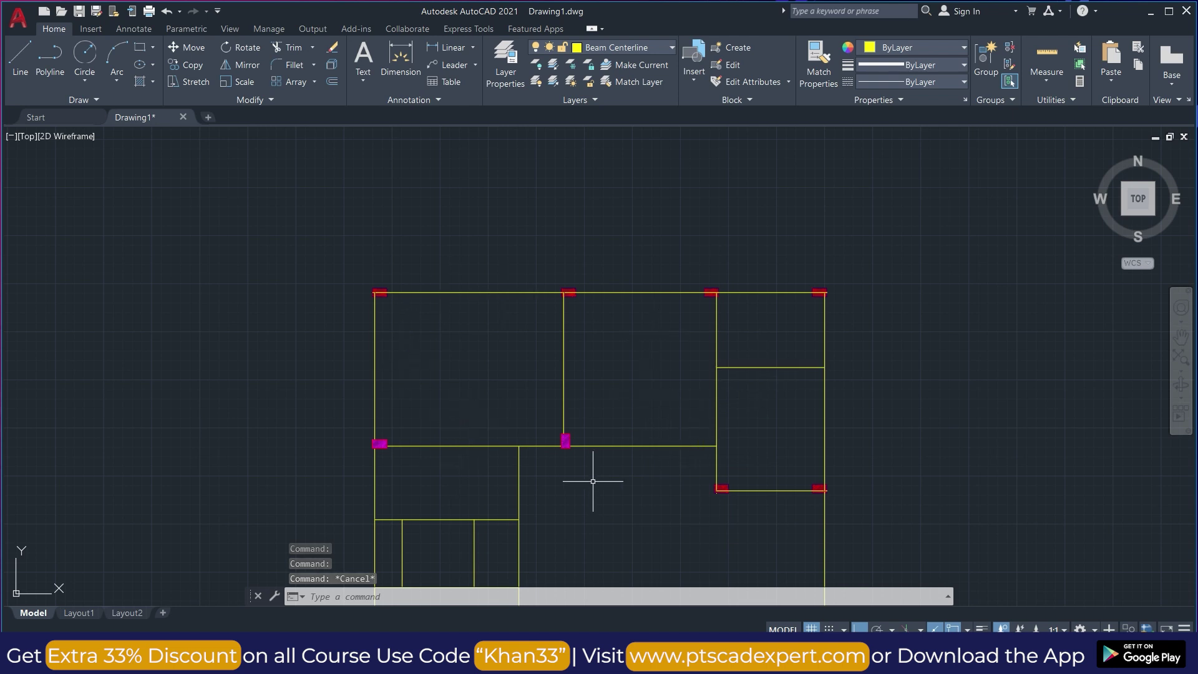
{"action": "scroll", "coordinate": [693, 320], "scroll_direction": "down", "scroll_amount": 2}
{"action": "scroll", "coordinate": [549, 308], "scroll_direction": "up", "scroll_amount": 4}
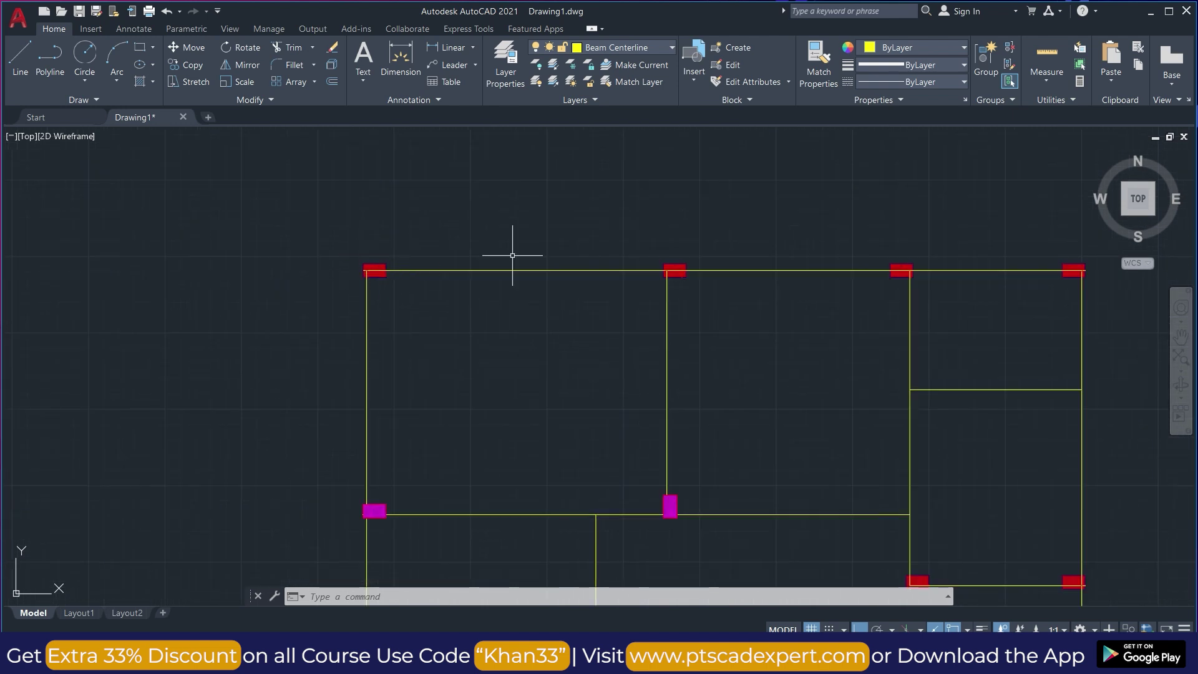
{"action": "scroll", "coordinate": [502, 267], "scroll_direction": "down", "scroll_amount": 2}
{"action": "scroll", "coordinate": [518, 412], "scroll_direction": "up", "scroll_amount": 5}
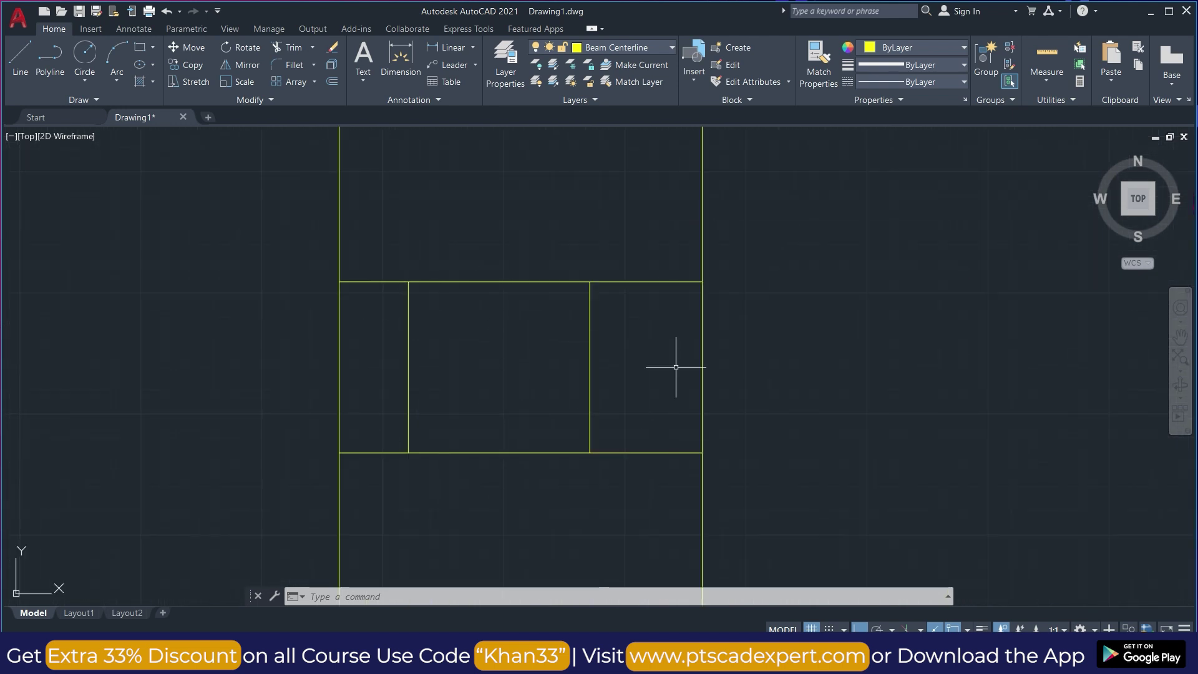
{"action": "scroll", "coordinate": [605, 421], "scroll_direction": "down", "scroll_amount": 2}
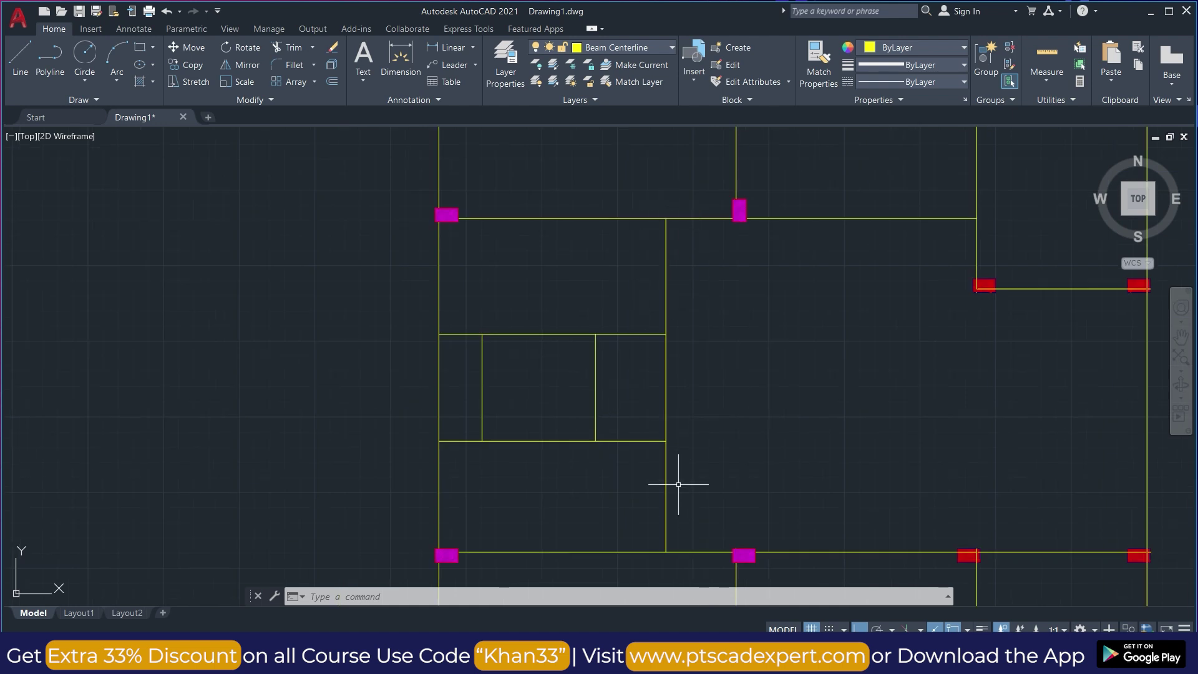
{"action": "scroll", "coordinate": [678, 484], "scroll_direction": "down", "scroll_amount": 2}
{"action": "scroll", "coordinate": [709, 411], "scroll_direction": "up", "scroll_amount": 6}
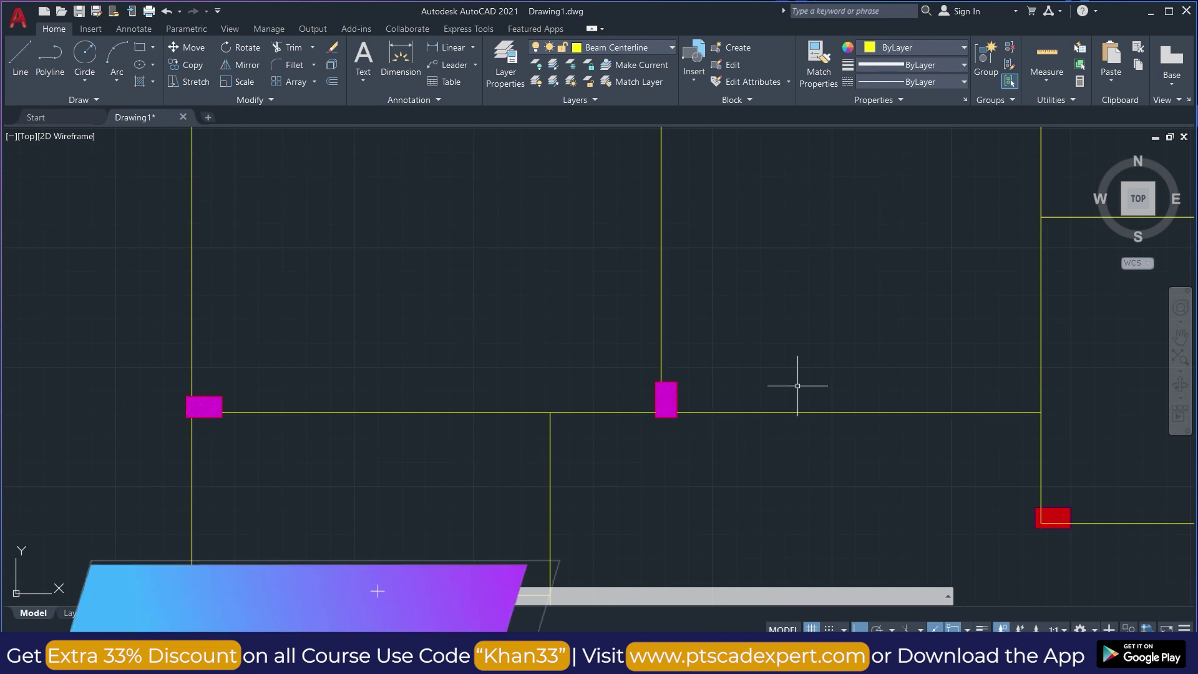
- Examine how the long horizontal beam centerline and the vertical one meet at the interior column north of the central area
{"action": "left_click", "coordinate": [754, 412]}
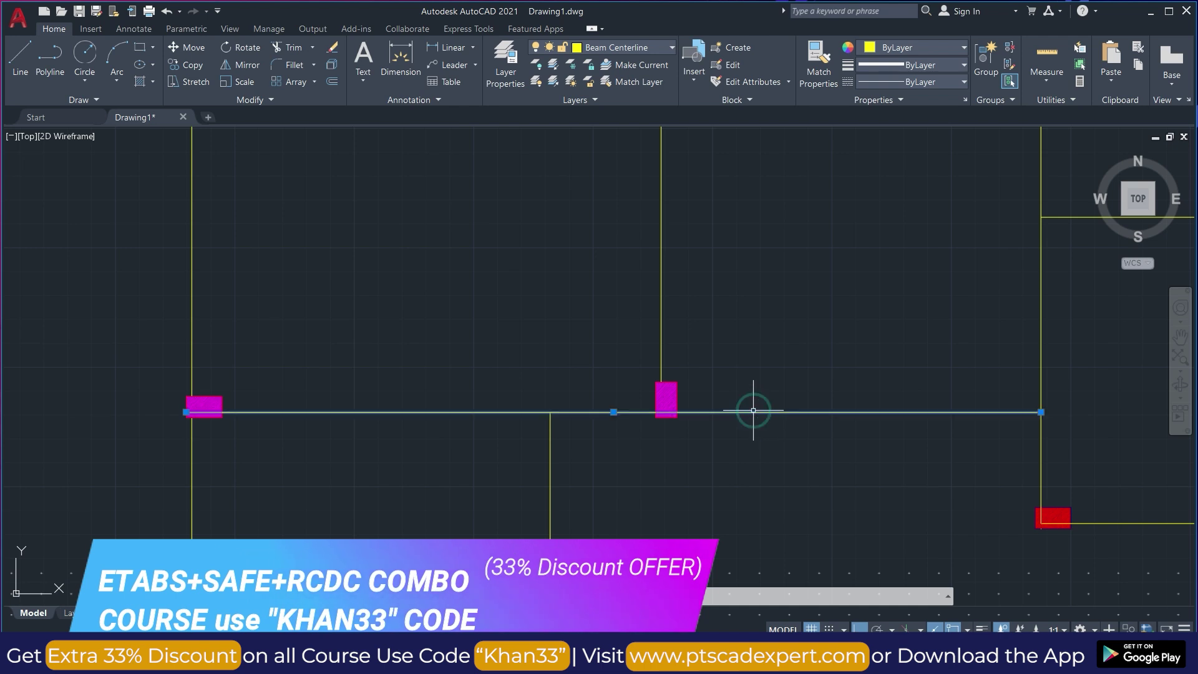
{"action": "left_click", "coordinate": [663, 343]}
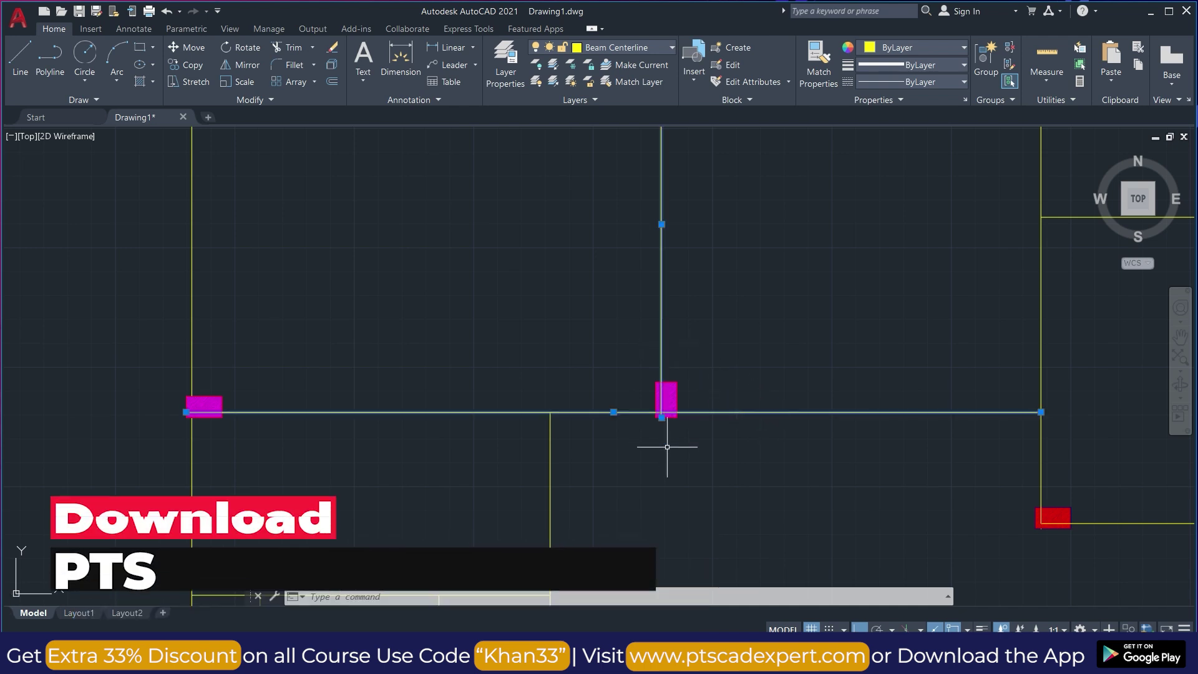
{"action": "scroll", "coordinate": [673, 446], "scroll_direction": "up", "scroll_amount": 2}
{"action": "scroll", "coordinate": [586, 421], "scroll_direction": "down", "scroll_amount": 2}
{"action": "scroll", "coordinate": [586, 421], "scroll_direction": "down", "scroll_amount": 2}
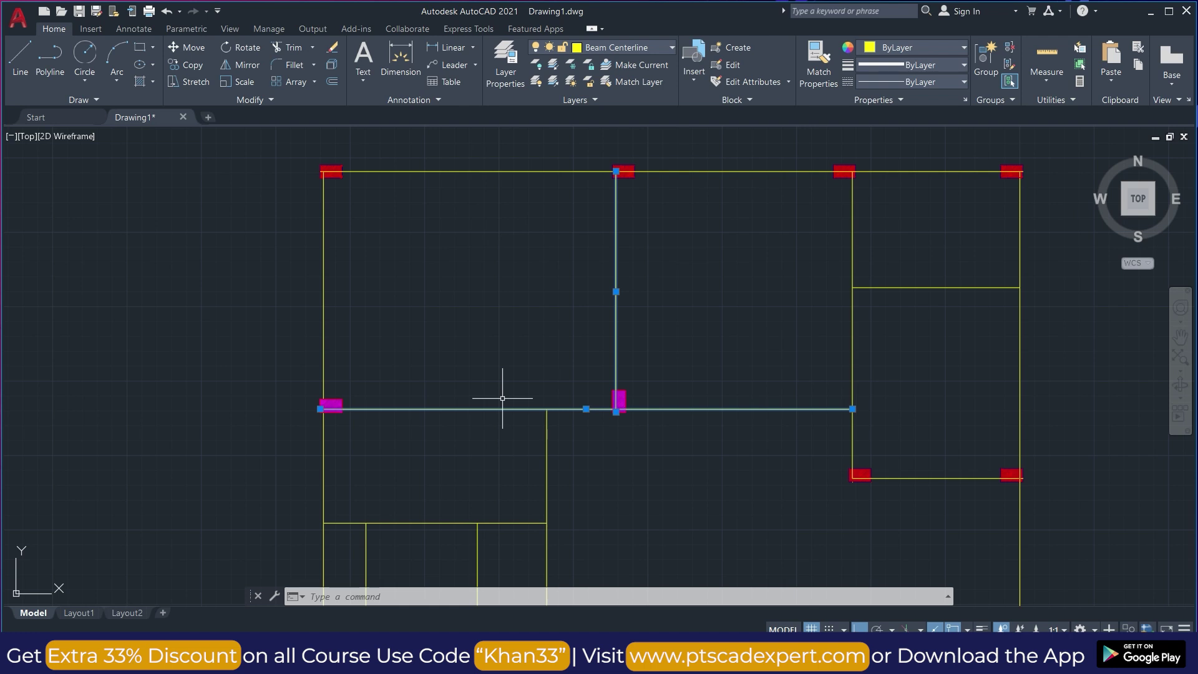
{"action": "scroll", "coordinate": [502, 374], "scroll_direction": "down", "scroll_amount": 5}
{"action": "key", "text": "Escape"}
{"action": "key", "text": "Escape"}
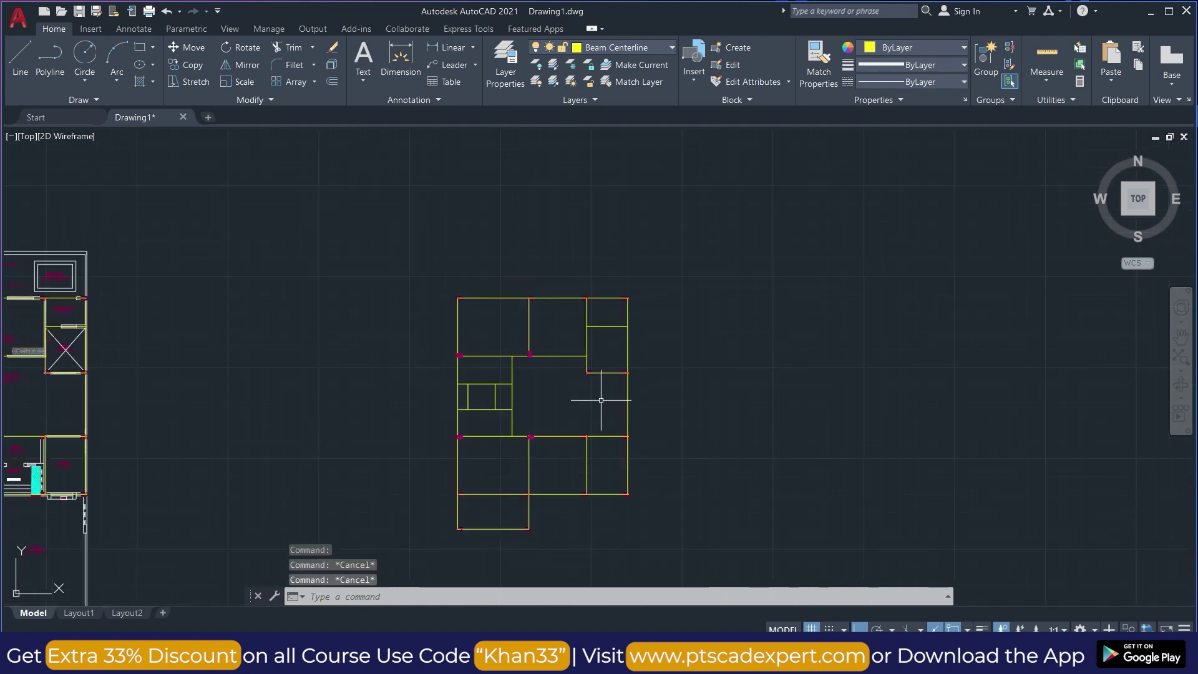
- Draw a vertical beam centerline about 14'-6" long in the floor plan from the duct's lower-left column down to the beam below
{"action": "scroll", "coordinate": [649, 346], "scroll_direction": "down", "scroll_amount": 2}
{"action": "scroll", "coordinate": [215, 381], "scroll_direction": "up", "scroll_amount": 4}
{"action": "scroll", "coordinate": [216, 381], "scroll_direction": "up", "scroll_amount": 2}
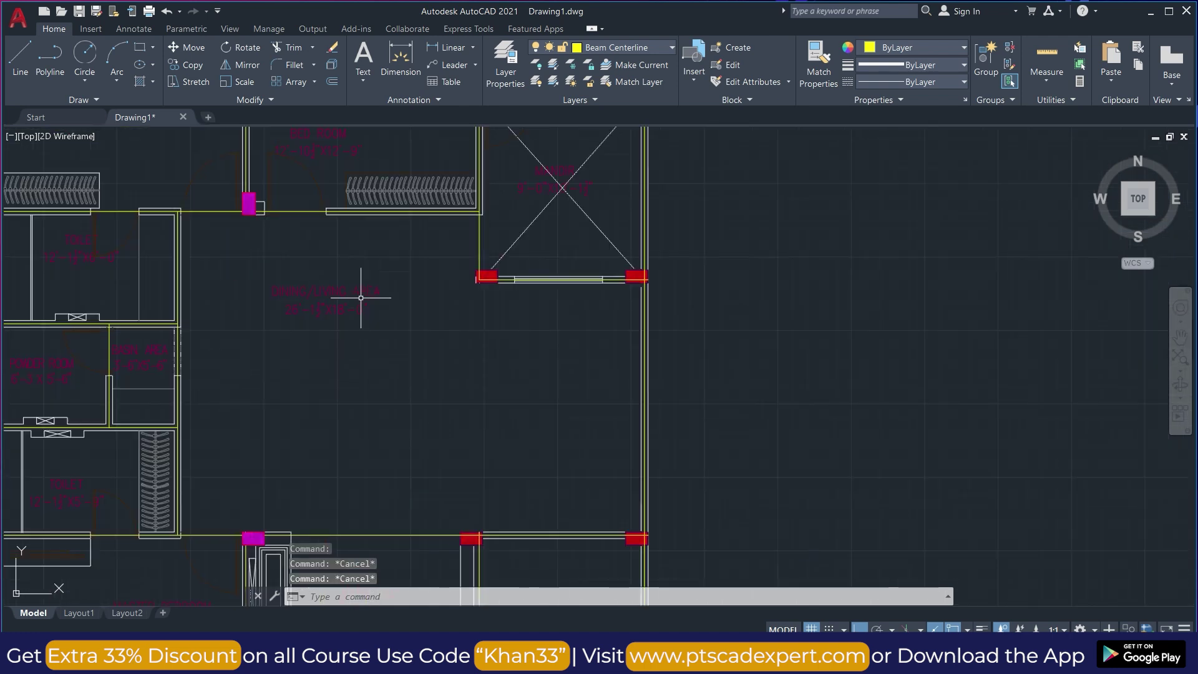
{"action": "scroll", "coordinate": [290, 321], "scroll_direction": "up", "scroll_amount": 2}
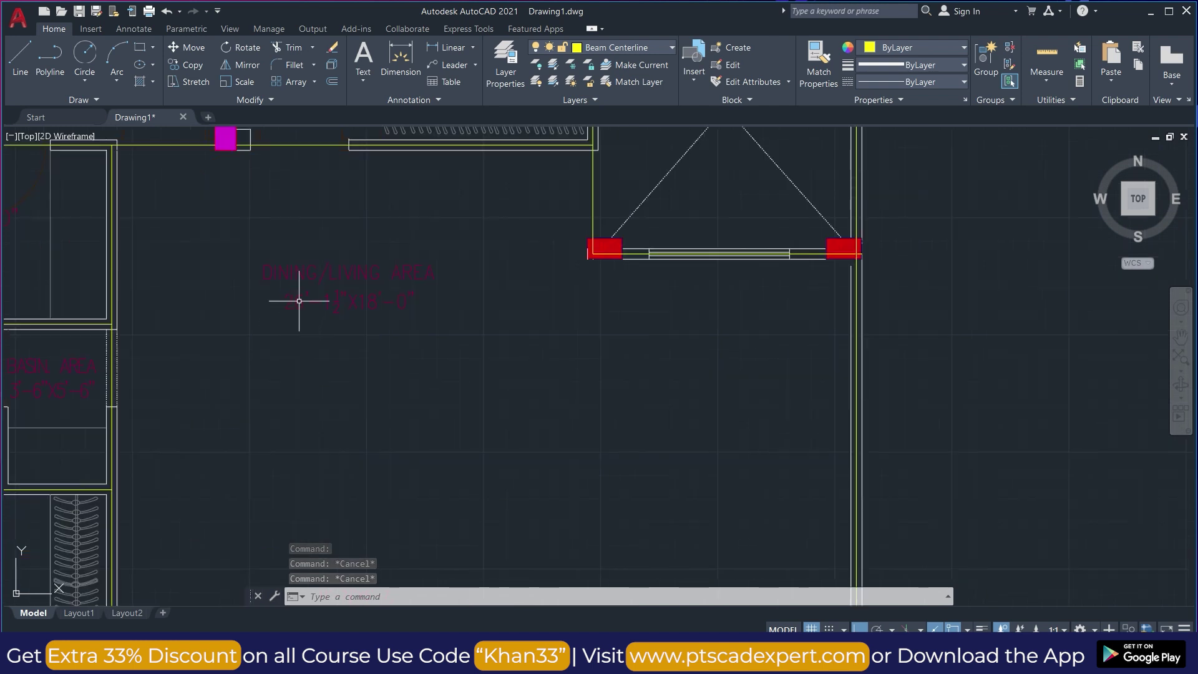
{"action": "scroll", "coordinate": [289, 337], "scroll_direction": "down", "scroll_amount": 2}
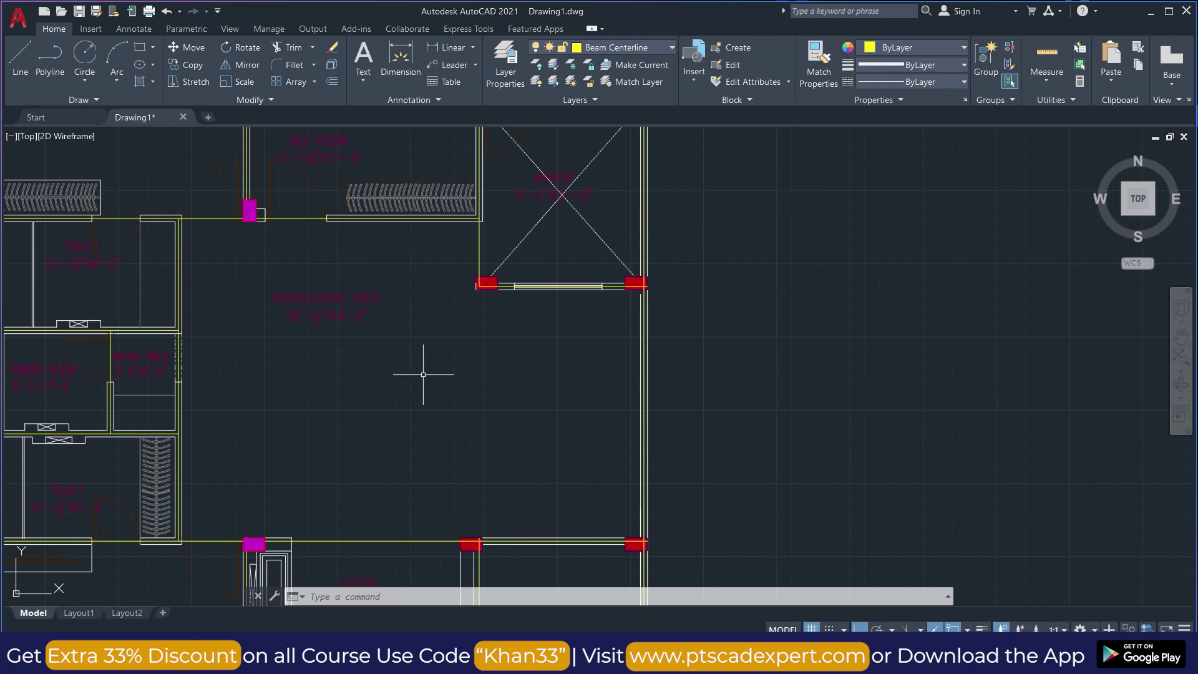
{"action": "left_click", "coordinate": [20, 59]}
{"action": "scroll", "coordinate": [275, 256], "scroll_direction": "down", "scroll_amount": 4}
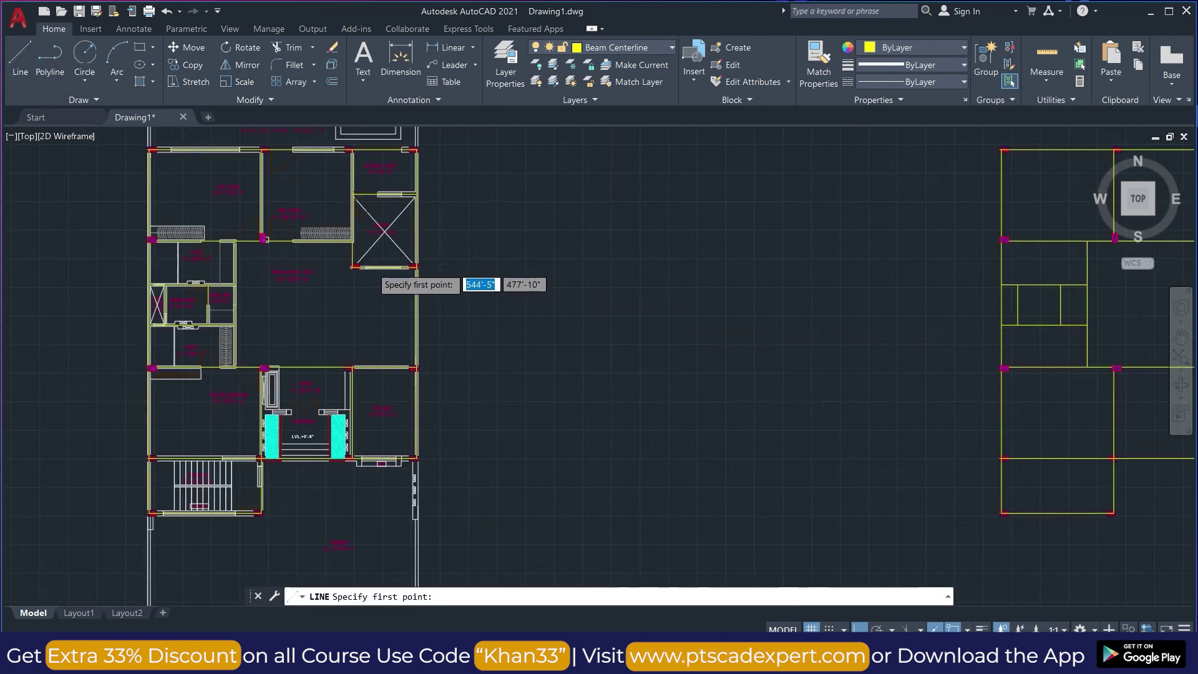
{"action": "scroll", "coordinate": [368, 256], "scroll_direction": "up", "scroll_amount": 8}
{"action": "left_click", "coordinate": [315, 167]}
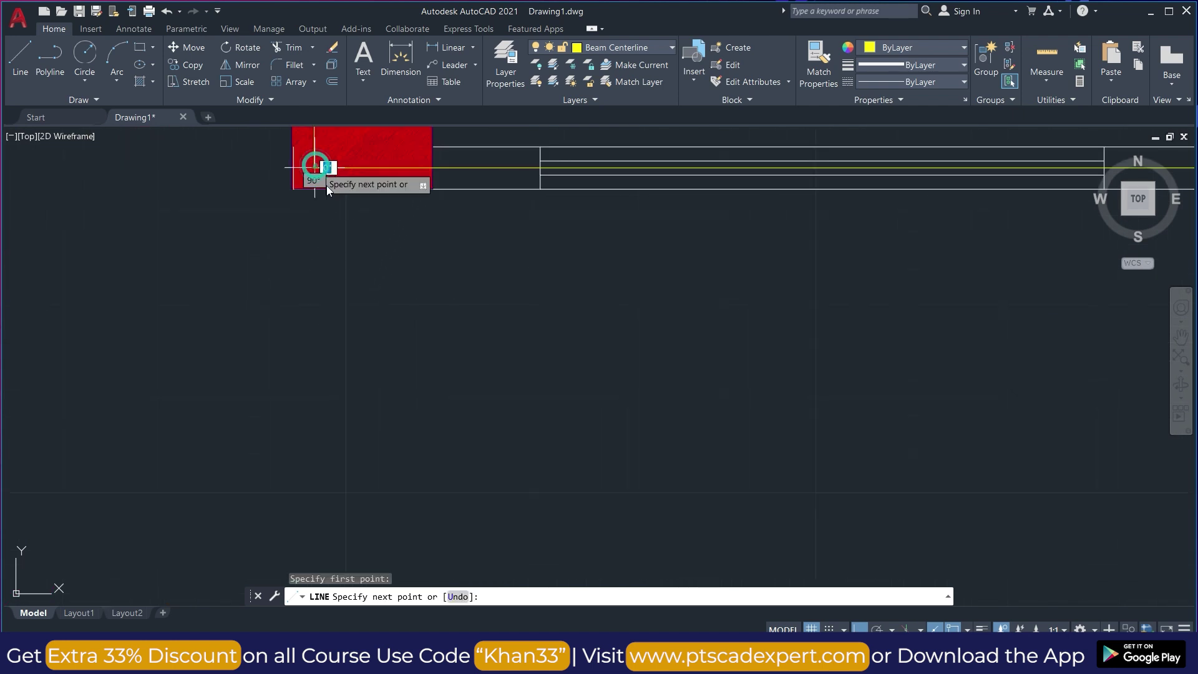
{"action": "scroll", "coordinate": [318, 293], "scroll_direction": "down", "scroll_amount": 2}
{"action": "scroll", "coordinate": [317, 301], "scroll_direction": "down", "scroll_amount": 4}
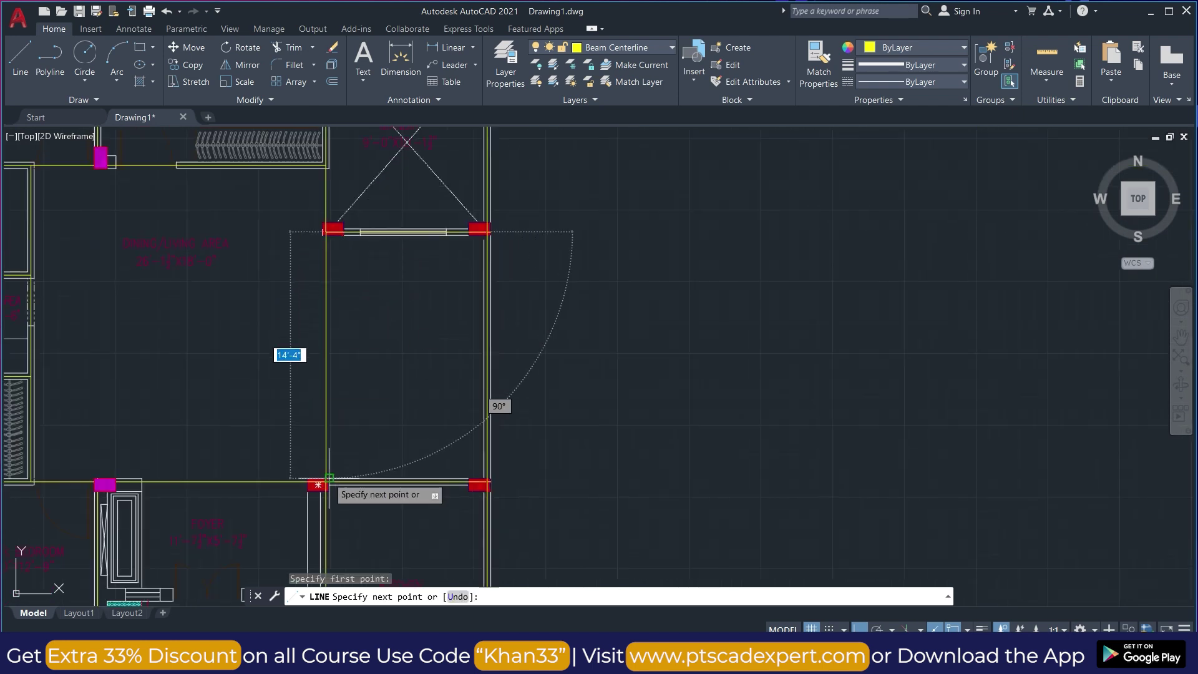
{"action": "scroll", "coordinate": [318, 486], "scroll_direction": "up", "scroll_amount": 8}
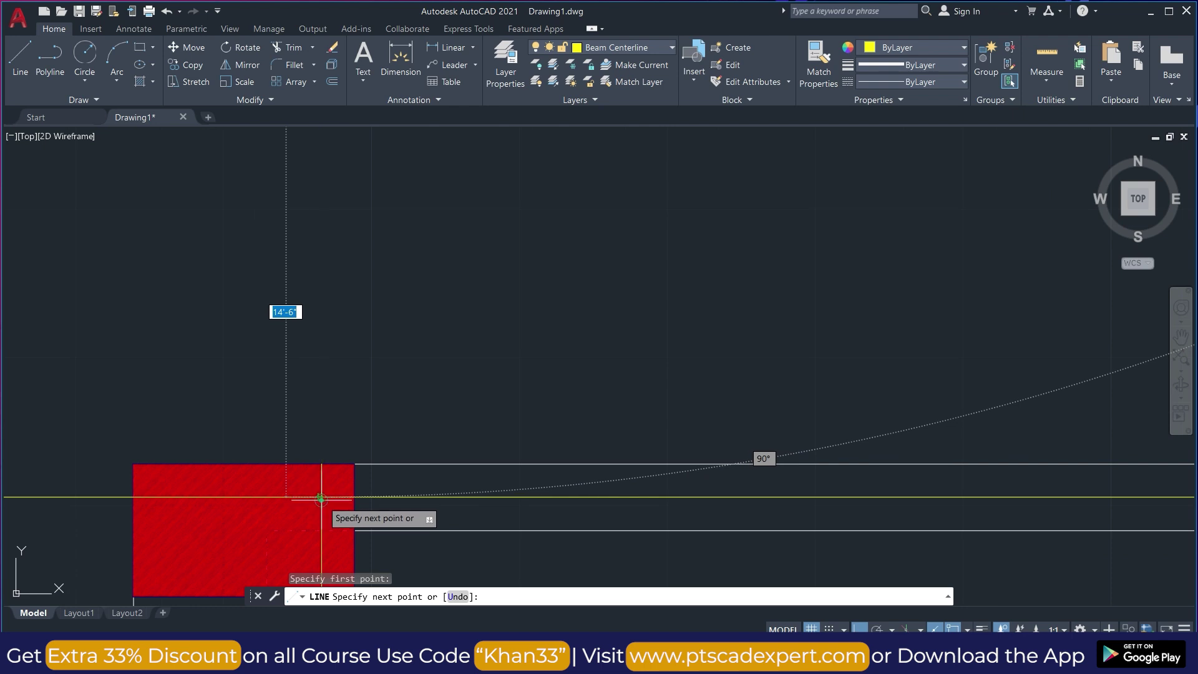
{"action": "key", "text": "Escape"}
{"action": "key", "text": "Escape"}
{"action": "key", "text": "Escape"}
{"action": "scroll", "coordinate": [374, 411], "scroll_direction": "down", "scroll_amount": 6}
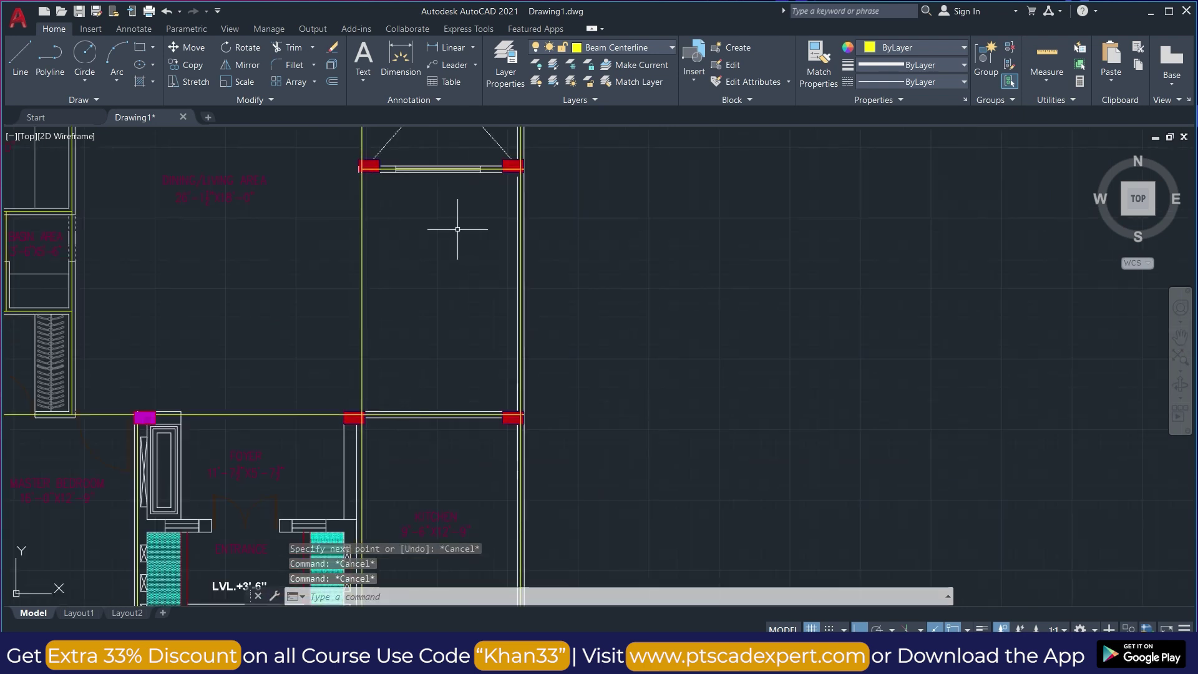
- Draw a small, wide, shallow rectangle in the empty area east of the floor plan
{"action": "scroll", "coordinate": [468, 374], "scroll_direction": "down", "scroll_amount": 5}
{"action": "scroll", "coordinate": [401, 304], "scroll_direction": "up", "scroll_amount": 4}
{"action": "scroll", "coordinate": [468, 386], "scroll_direction": "up", "scroll_amount": 2}
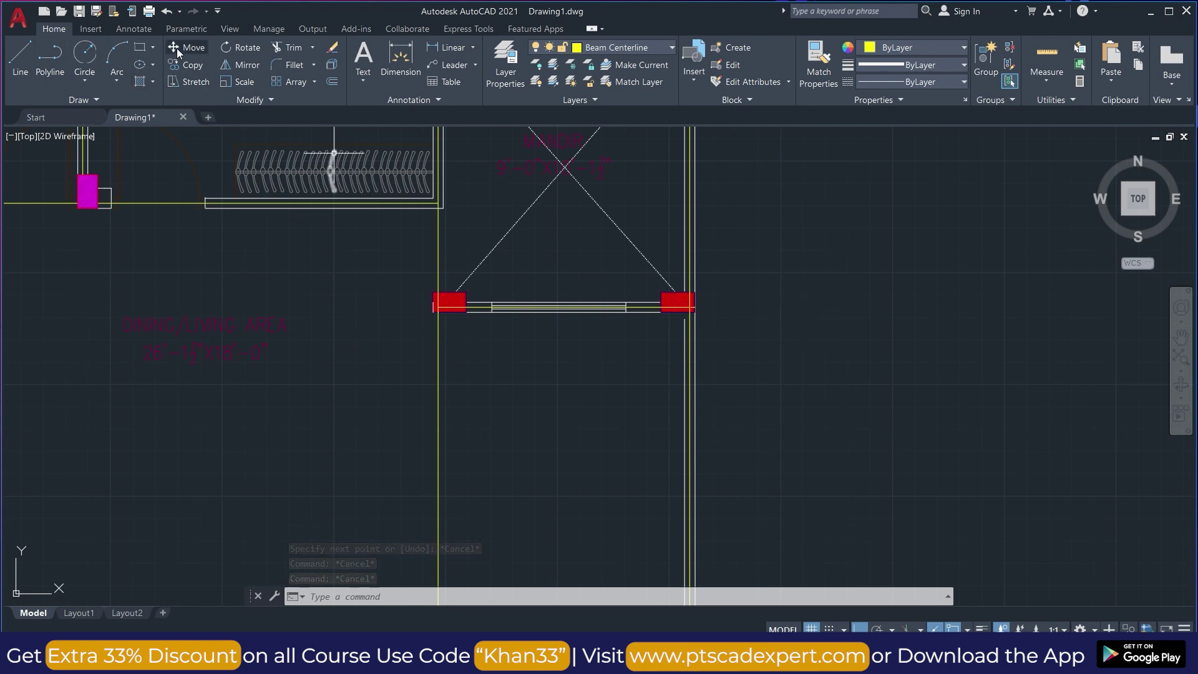
{"action": "left_click", "coordinate": [140, 48]}
{"action": "scroll", "coordinate": [221, 181], "scroll_direction": "down", "scroll_amount": 3}
{"action": "left_click", "coordinate": [569, 273]}
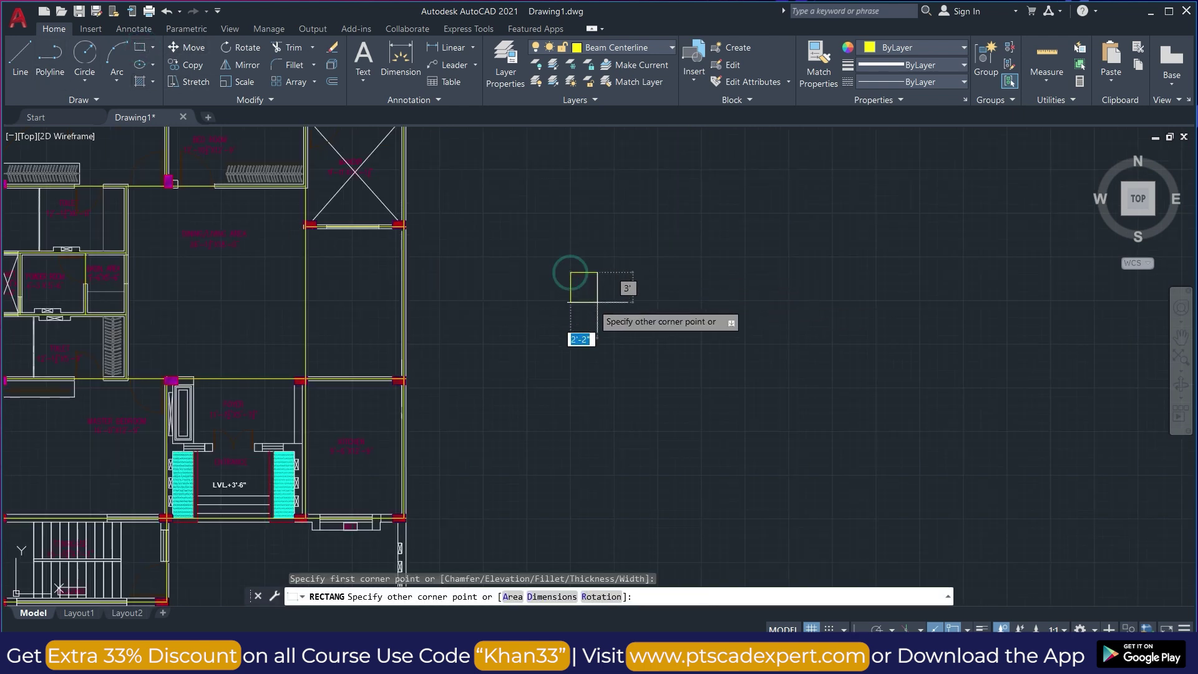
{"action": "left_click", "coordinate": [625, 291]}
{"action": "key", "text": "Escape"}
{"action": "left_click", "coordinate": [689, 264]}
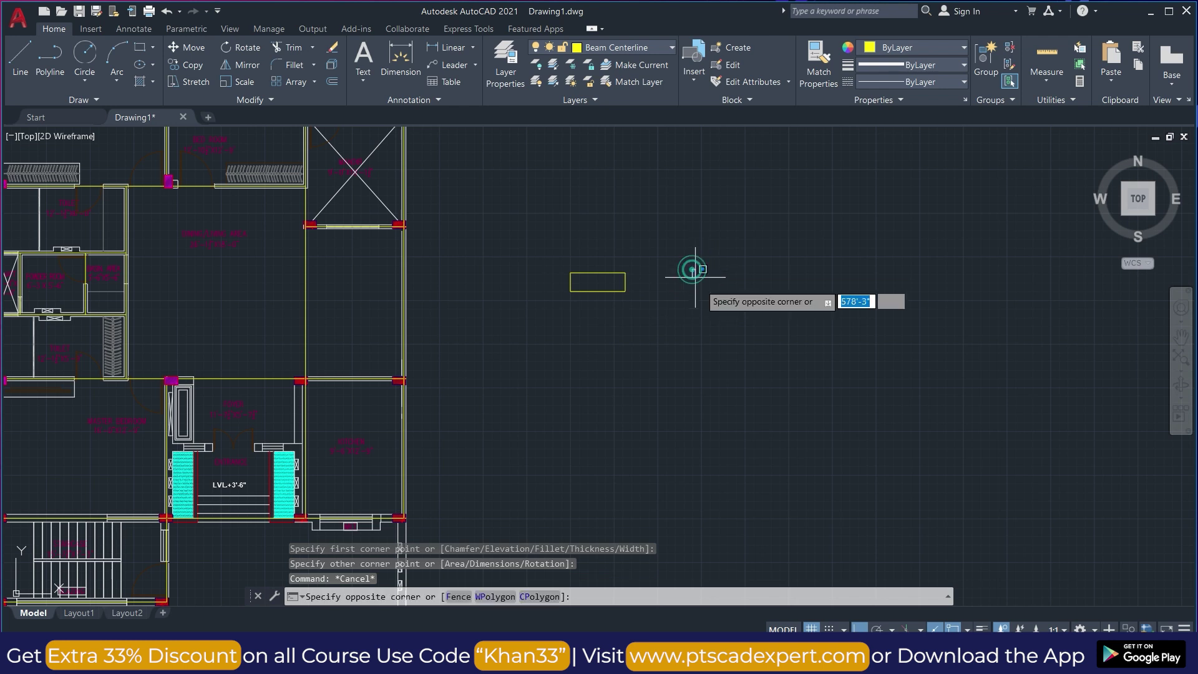
{"action": "left_click", "coordinate": [717, 344]}
- Draw an upright rectangle about 3'-5" wide by 5'-6" high to the east of the shallow rectangle
{"action": "left_click", "coordinate": [140, 47]}
{"action": "left_click", "coordinate": [720, 280]}
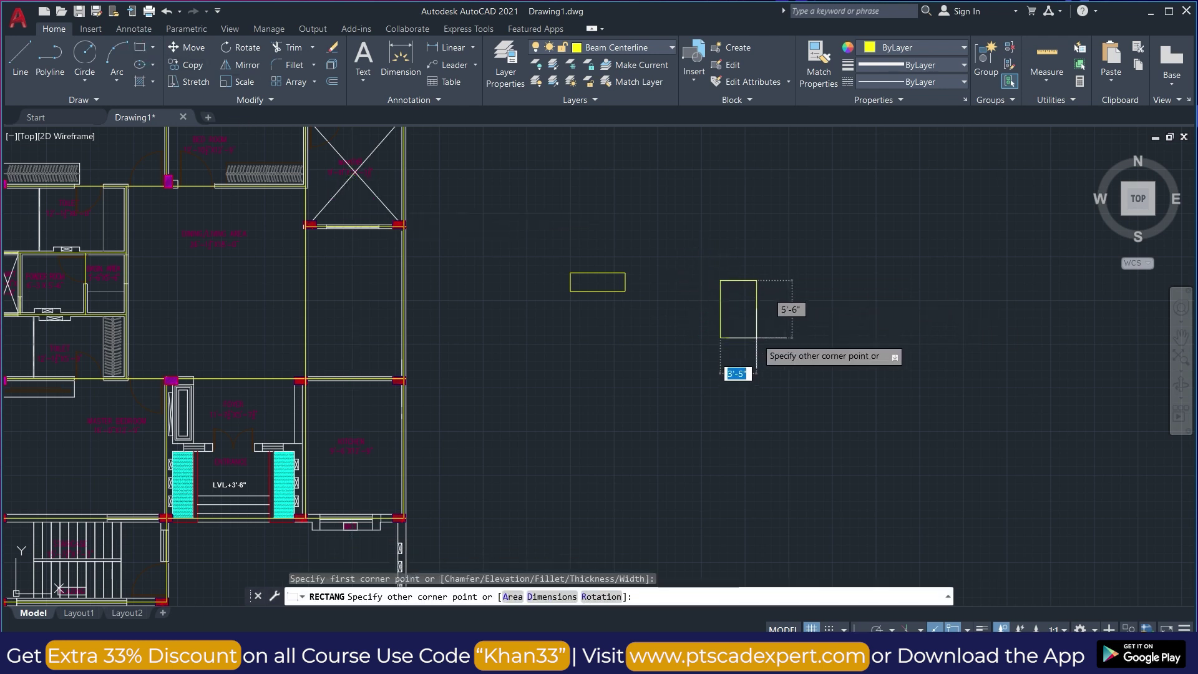
{"action": "left_click", "coordinate": [756, 338]}
{"action": "key", "text": "Escape"}
{"action": "key", "text": "Escape"}
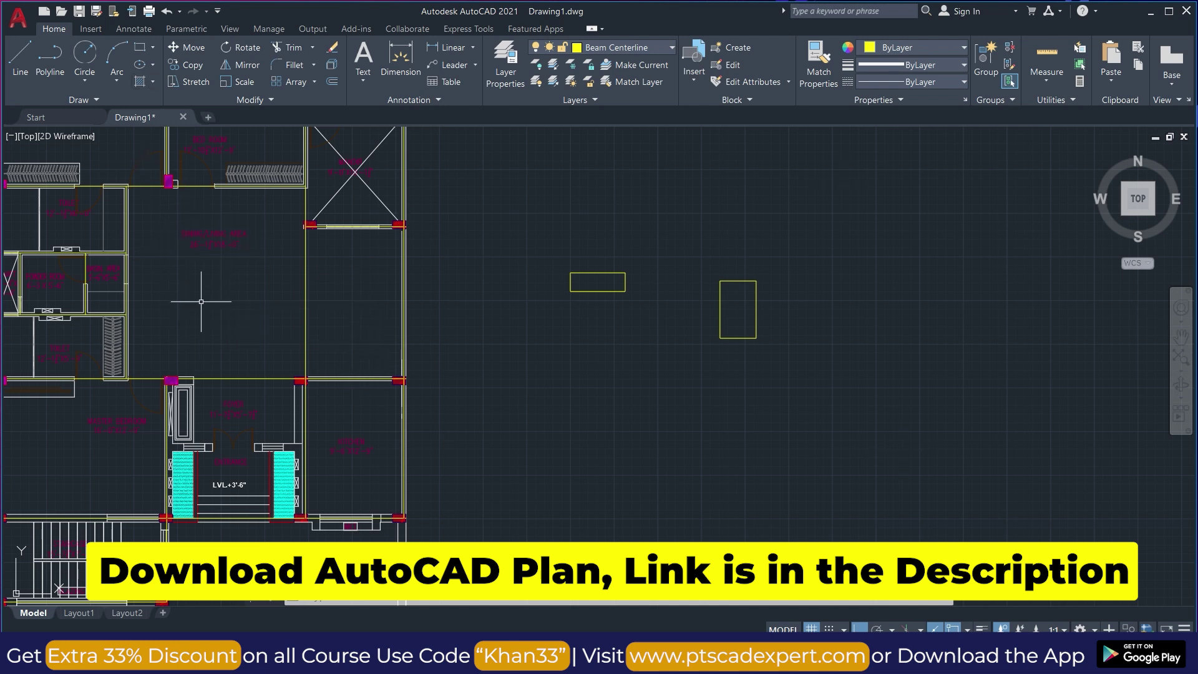
- Draw the matching vertical beam centerline in the framing copy from the northeast bay's lower-left column down to the horizontal beam below
{"action": "scroll", "coordinate": [232, 272], "scroll_direction": "down", "scroll_amount": 5}
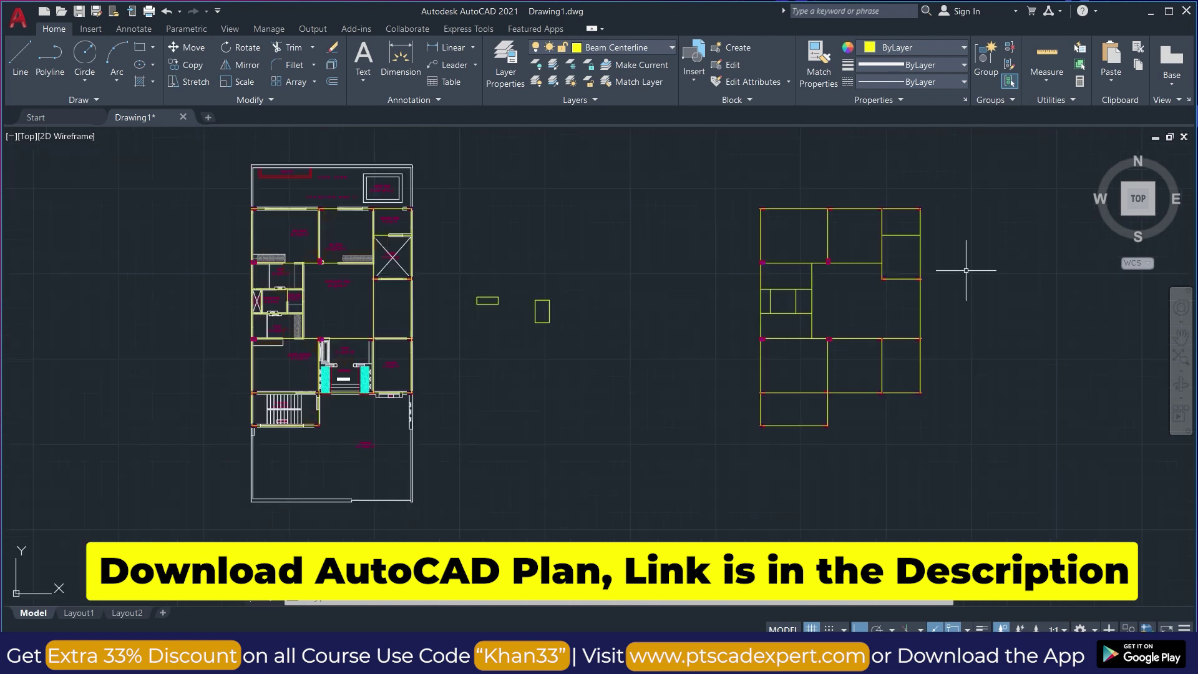
{"action": "scroll", "coordinate": [844, 329], "scroll_direction": "up", "scroll_amount": 8}
{"action": "left_click", "coordinate": [7, 70]}
{"action": "scroll", "coordinate": [633, 290], "scroll_direction": "up", "scroll_amount": 6}
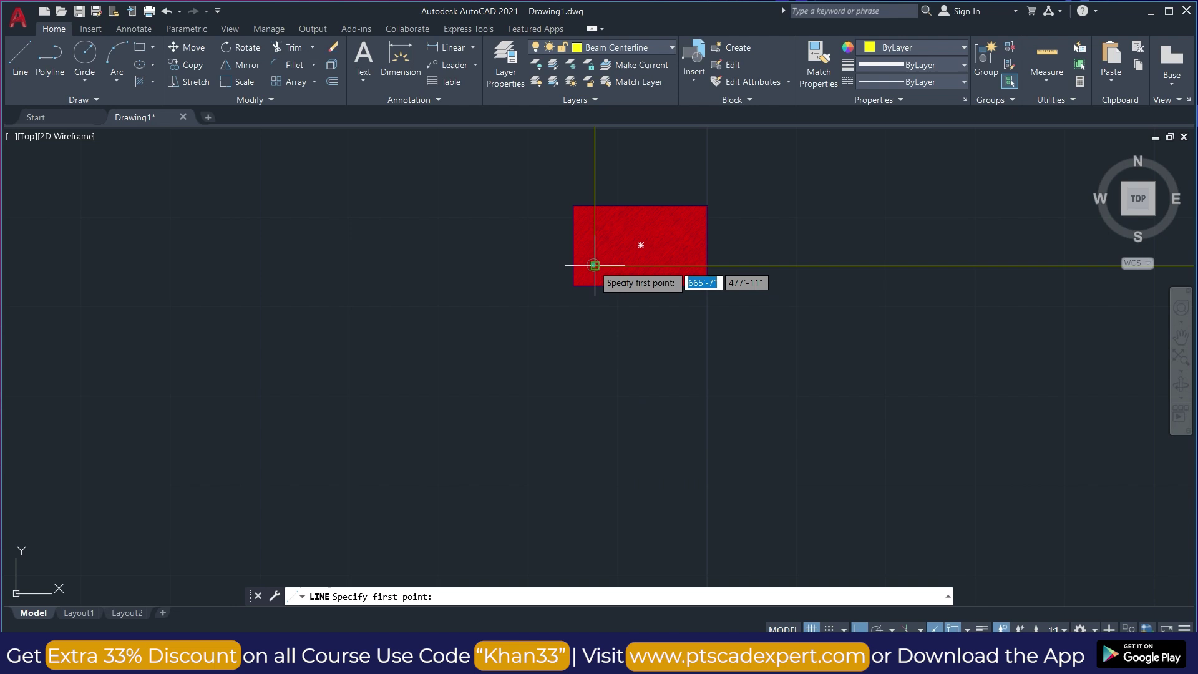
{"action": "left_click", "coordinate": [611, 280]}
{"action": "scroll", "coordinate": [608, 284], "scroll_direction": "down", "scroll_amount": 8}
{"action": "scroll", "coordinate": [608, 496], "scroll_direction": "up", "scroll_amount": 6}
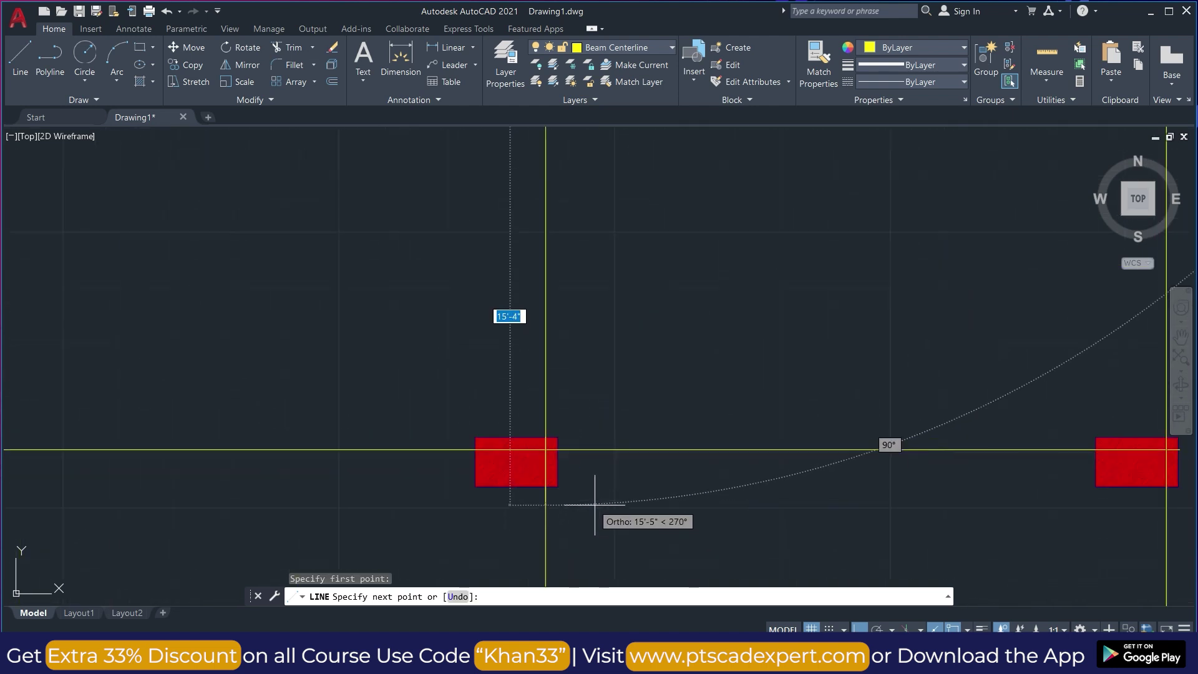
{"action": "left_click", "coordinate": [546, 436]}
{"action": "key", "text": "Escape"}
{"action": "key", "text": "Escape"}
{"action": "key", "text": "Escape"}
{"action": "scroll", "coordinate": [623, 395], "scroll_direction": "down", "scroll_amount": 7}
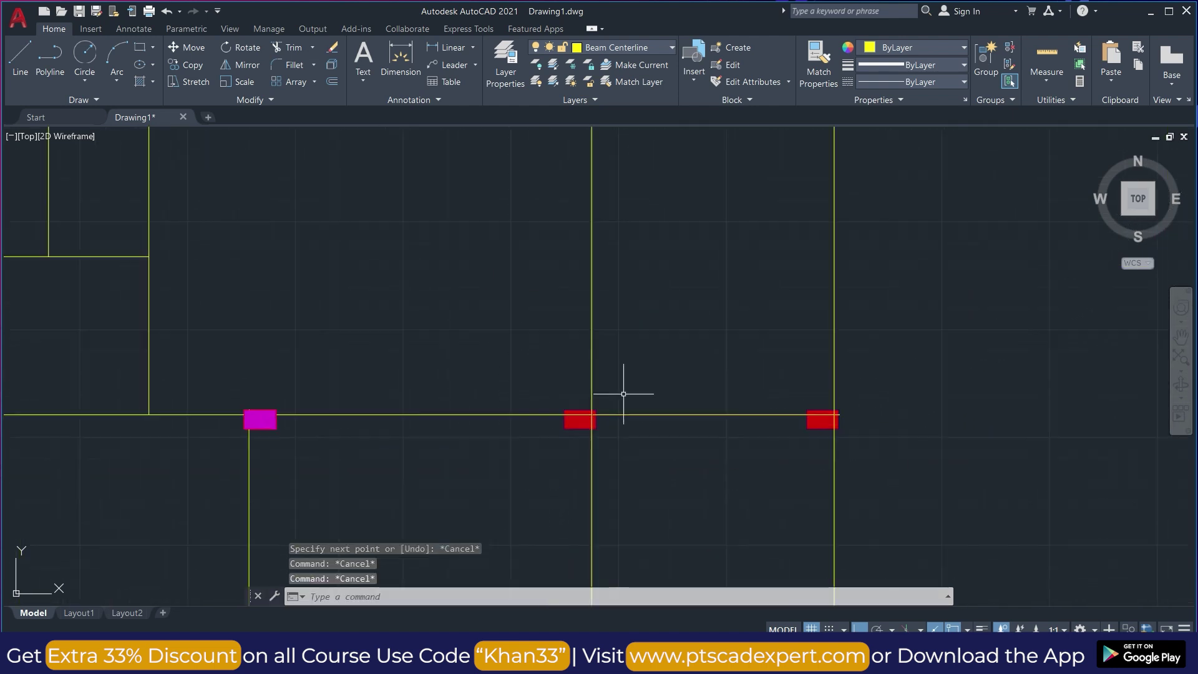
{"action": "scroll", "coordinate": [671, 323], "scroll_direction": "down", "scroll_amount": 6}
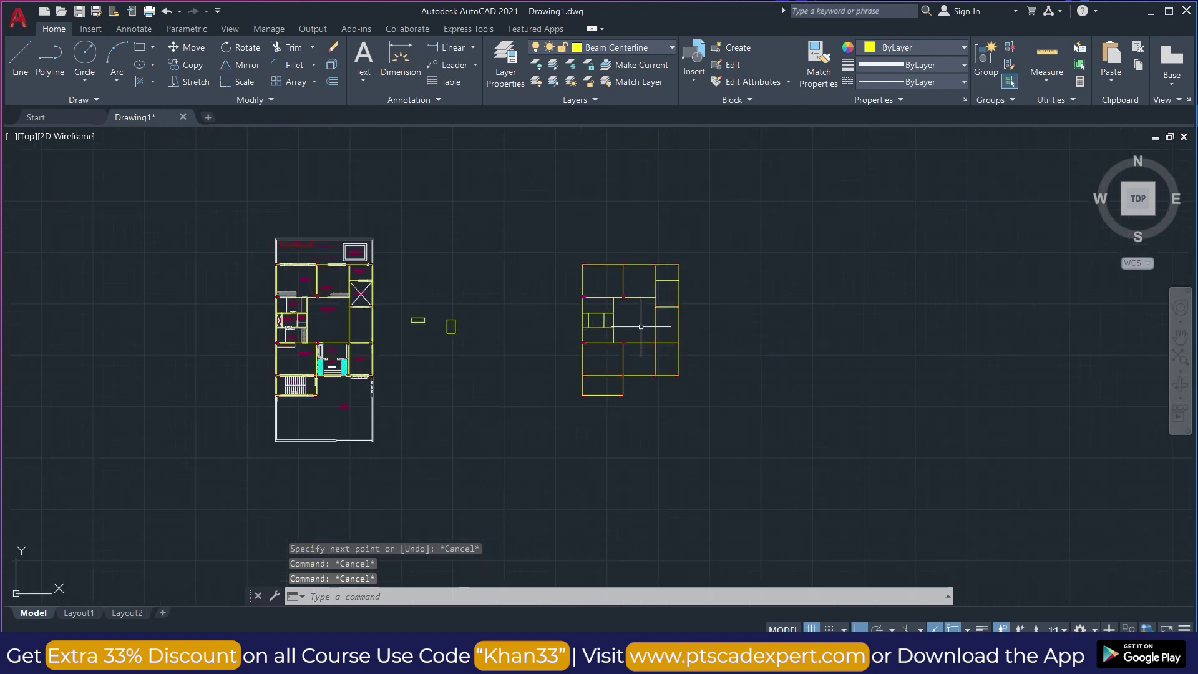
{"action": "scroll", "coordinate": [640, 327], "scroll_direction": "up", "scroll_amount": 4}
{"action": "scroll", "coordinate": [686, 337], "scroll_direction": "down", "scroll_amount": 2}
{"action": "scroll", "coordinate": [163, 337], "scroll_direction": "up", "scroll_amount": 4}
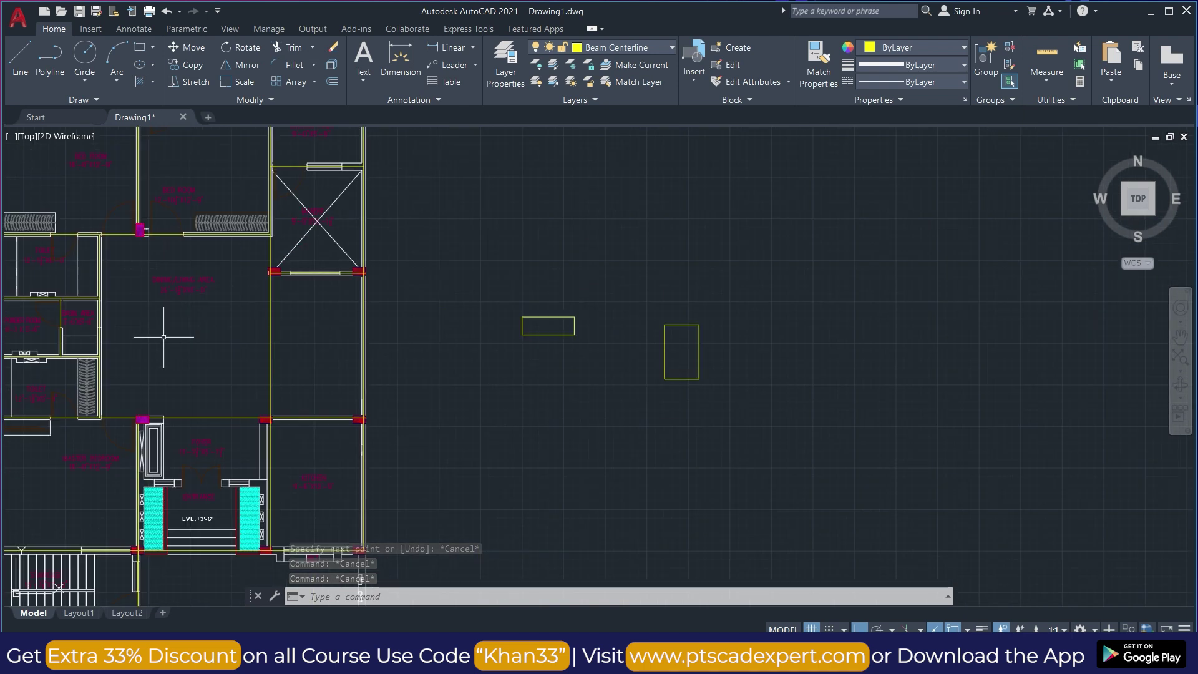
{"action": "scroll", "coordinate": [231, 340], "scroll_direction": "up", "scroll_amount": 2}
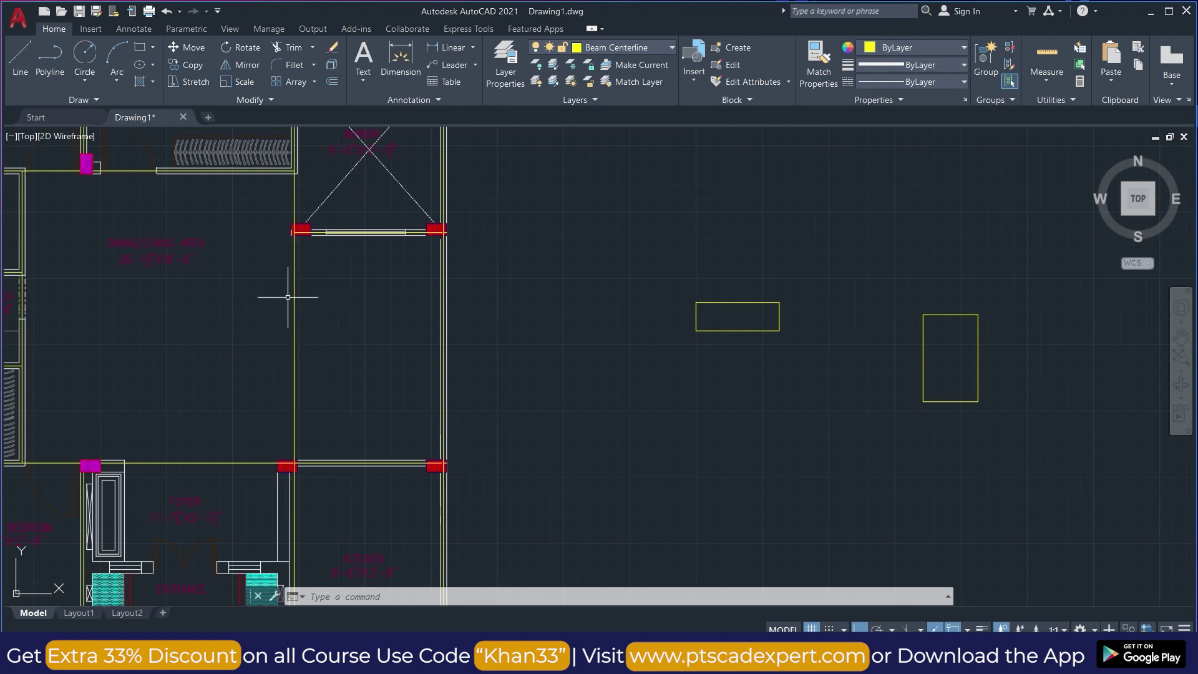
- Examine the new vertical beam centerline in the floor plan and the framing copy, and select the copy's second horizontal beam from the north
{"action": "scroll", "coordinate": [480, 291], "scroll_direction": "down", "scroll_amount": 6}
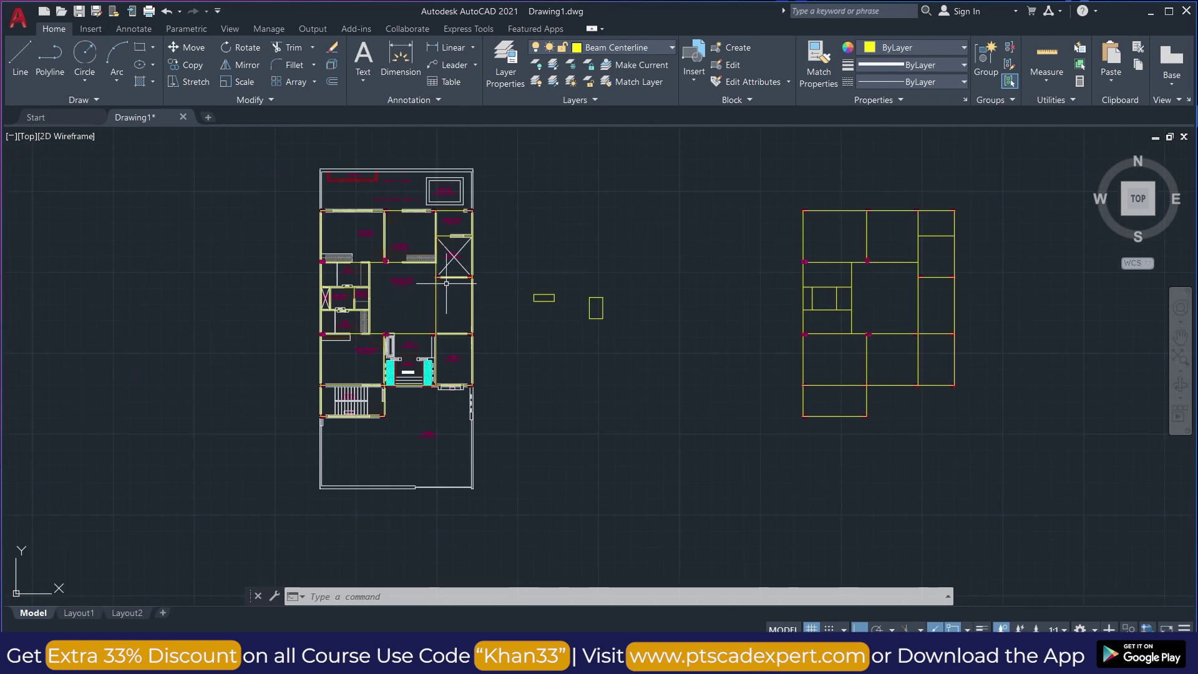
{"action": "scroll", "coordinate": [446, 282], "scroll_direction": "up", "scroll_amount": 8}
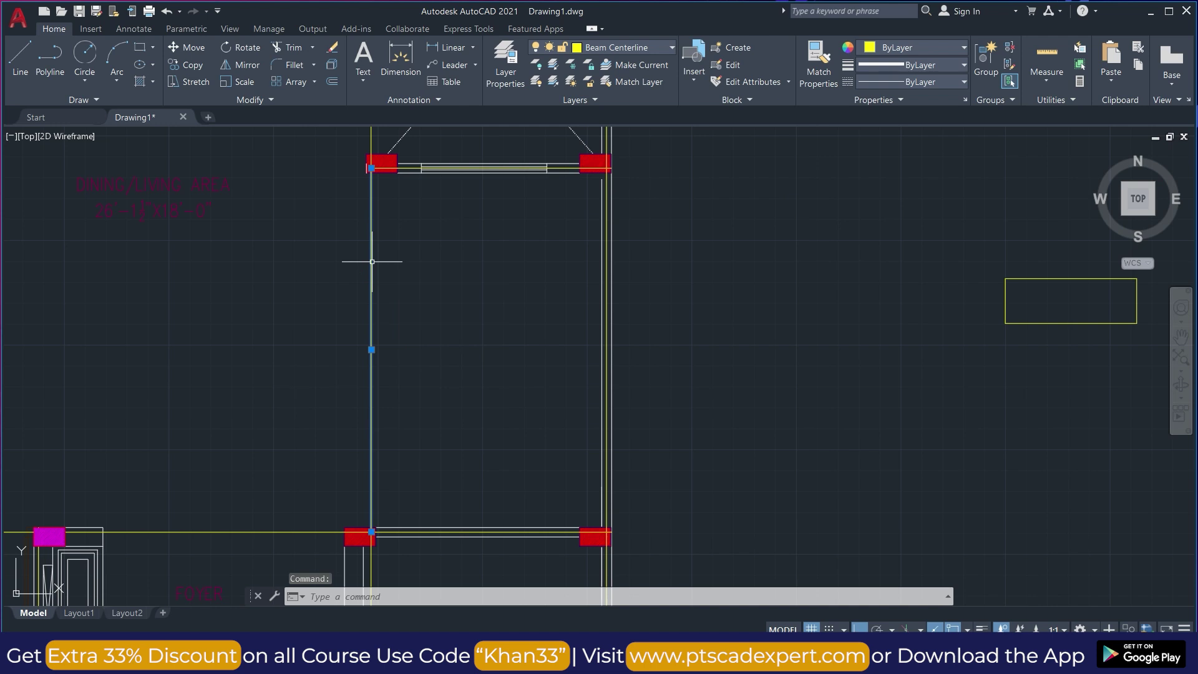
{"action": "scroll", "coordinate": [372, 261], "scroll_direction": "down", "scroll_amount": 4}
{"action": "key", "text": "Escape"}
{"action": "scroll", "coordinate": [805, 376], "scroll_direction": "down", "scroll_amount": 2}
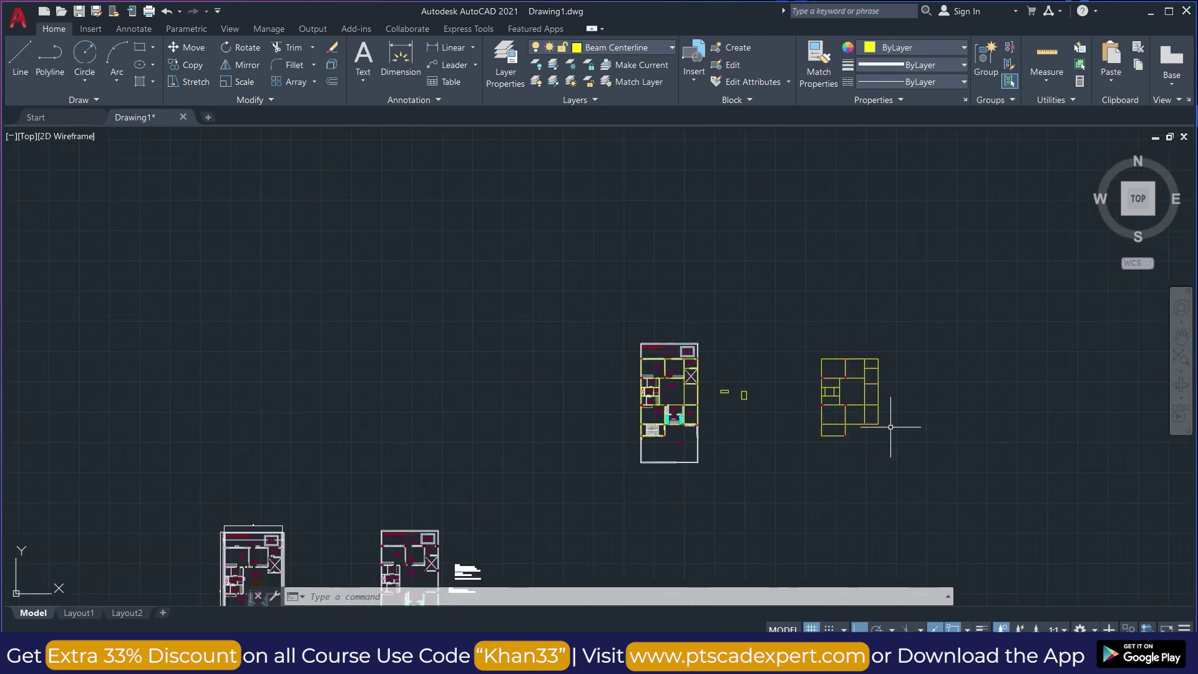
{"action": "scroll", "coordinate": [890, 425], "scroll_direction": "up", "scroll_amount": 2}
{"action": "scroll", "coordinate": [855, 353], "scroll_direction": "up", "scroll_amount": 3}
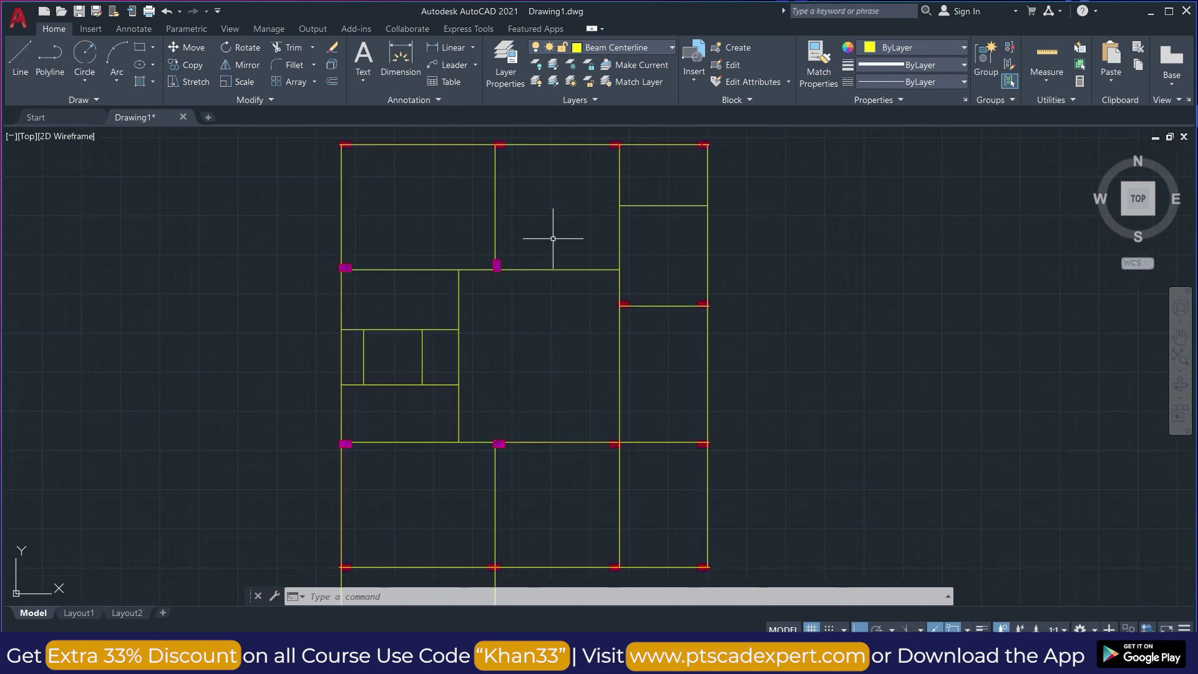
{"action": "scroll", "coordinate": [552, 239], "scroll_direction": "down", "scroll_amount": 3}
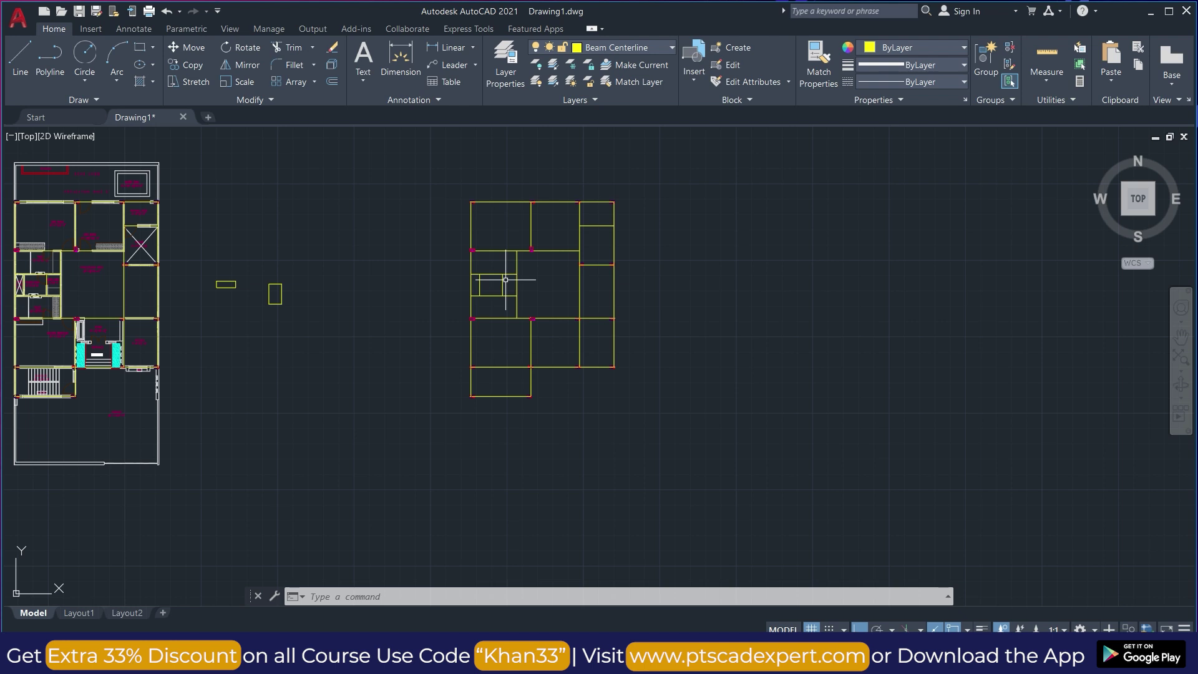
{"action": "scroll", "coordinate": [505, 279], "scroll_direction": "down", "scroll_amount": 4}
{"action": "scroll", "coordinate": [511, 240], "scroll_direction": "up", "scroll_amount": 4}
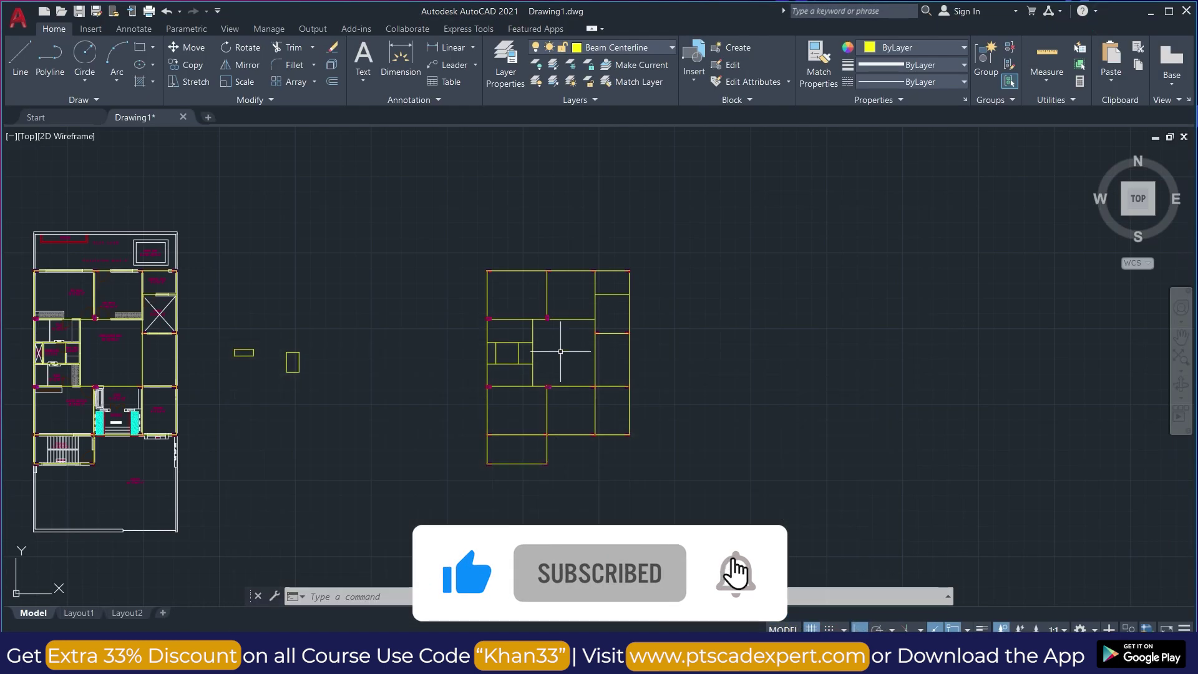
{"action": "scroll", "coordinate": [540, 312], "scroll_direction": "up", "scroll_amount": 2}
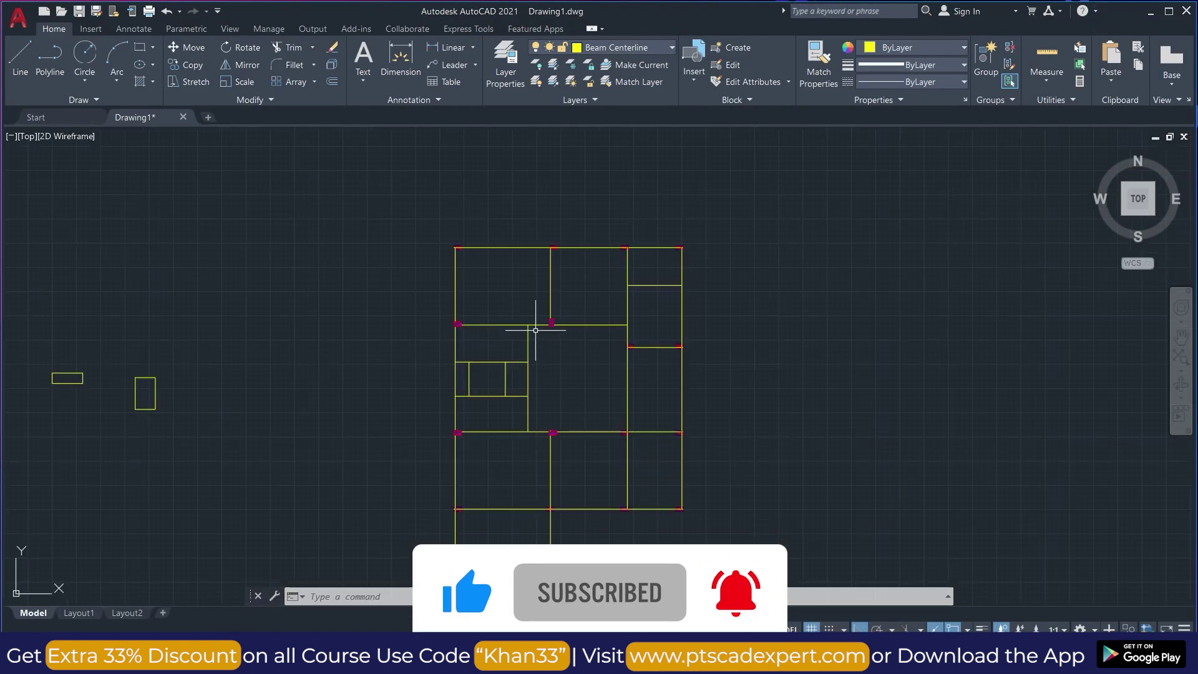
{"action": "left_click", "coordinate": [516, 325]}
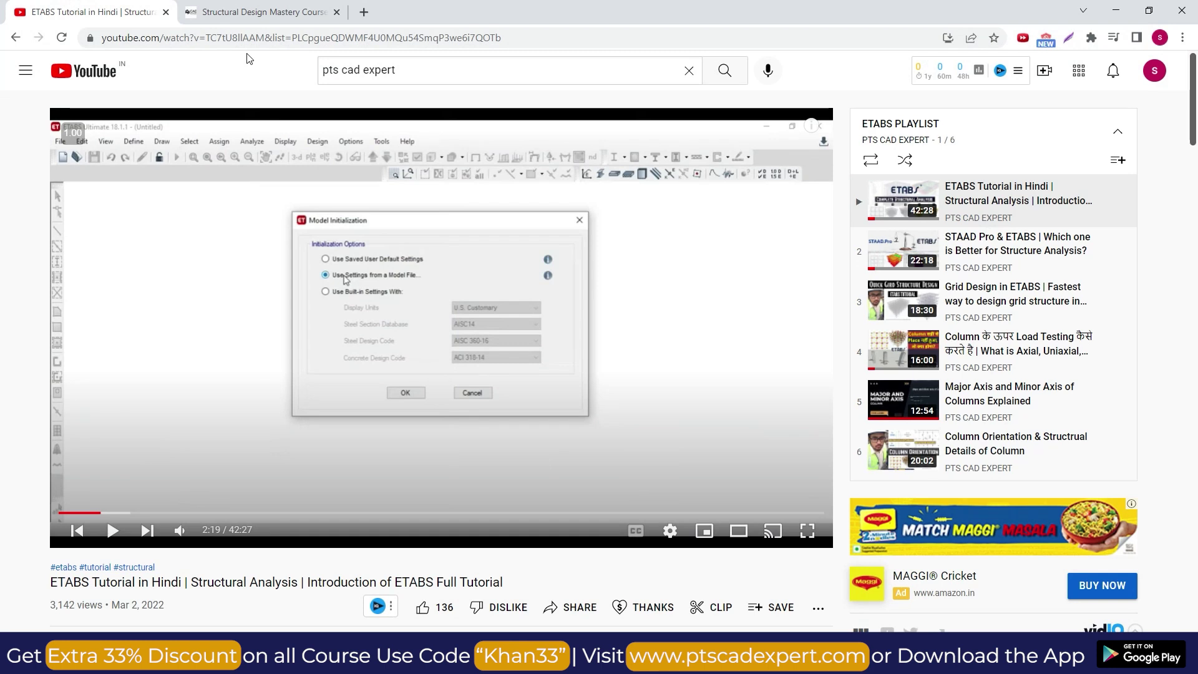
- Open the Structural Design Mastery Course with ETABS page and look through its course content folders
{"action": "left_click", "coordinate": [262, 12]}
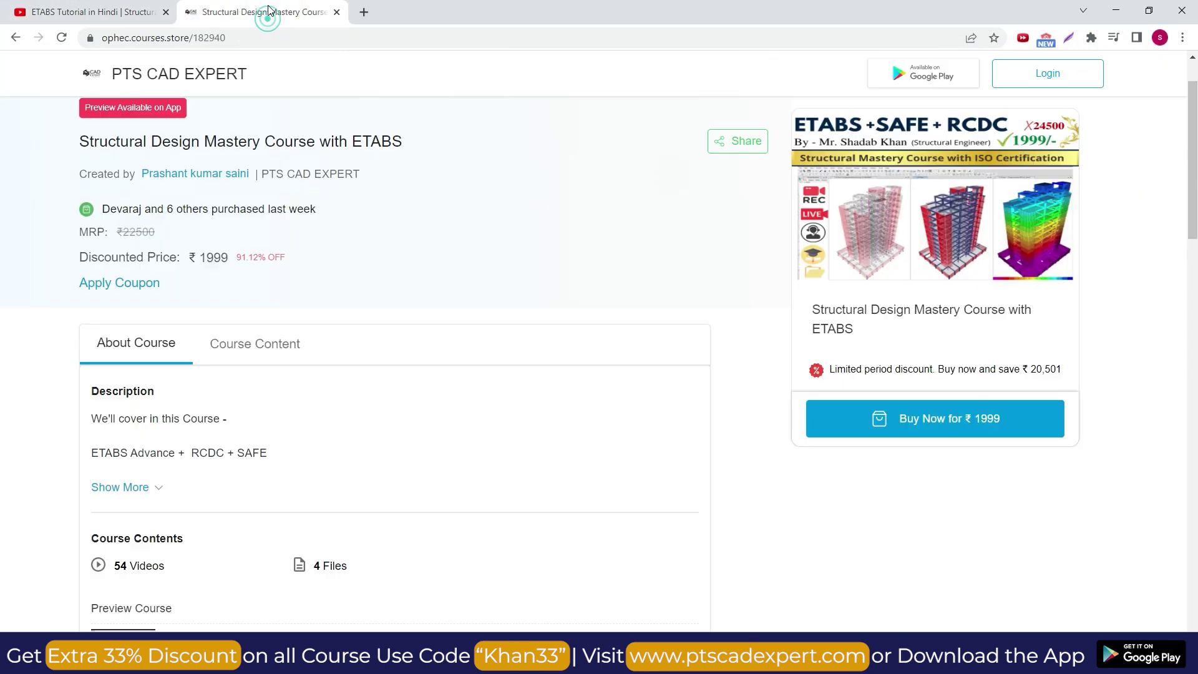
{"action": "scroll", "coordinate": [170, 208], "scroll_direction": "up", "scroll_amount": 1}
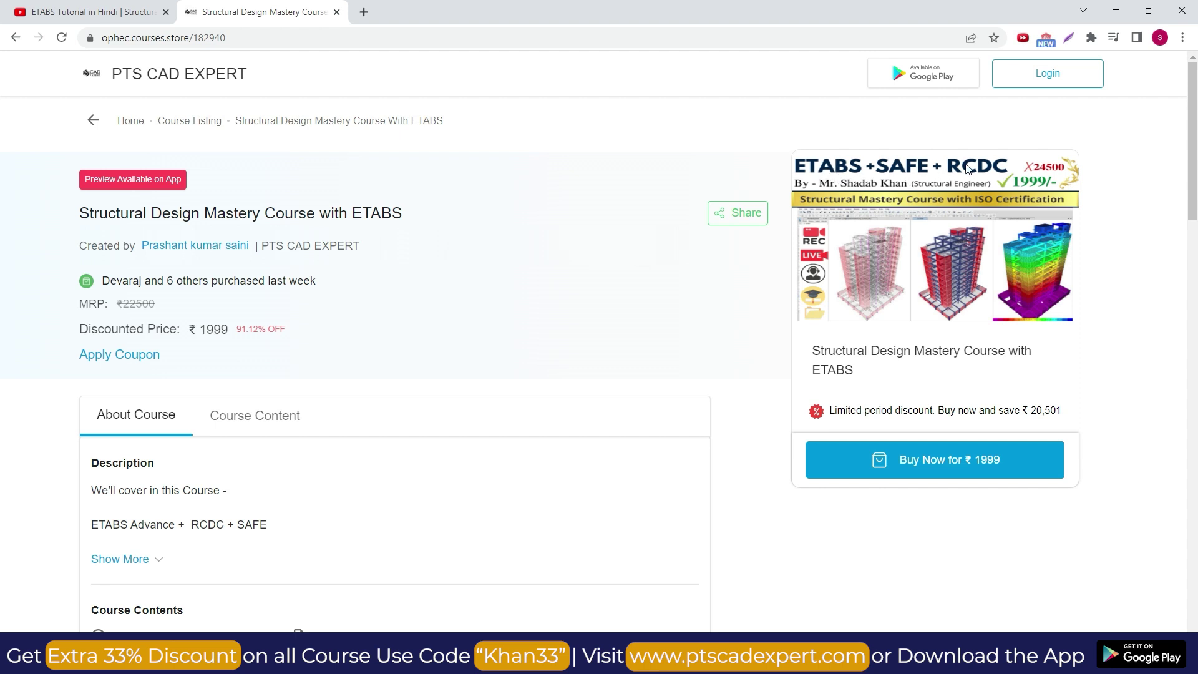
{"action": "scroll", "coordinate": [313, 293], "scroll_direction": "down", "scroll_amount": 8}
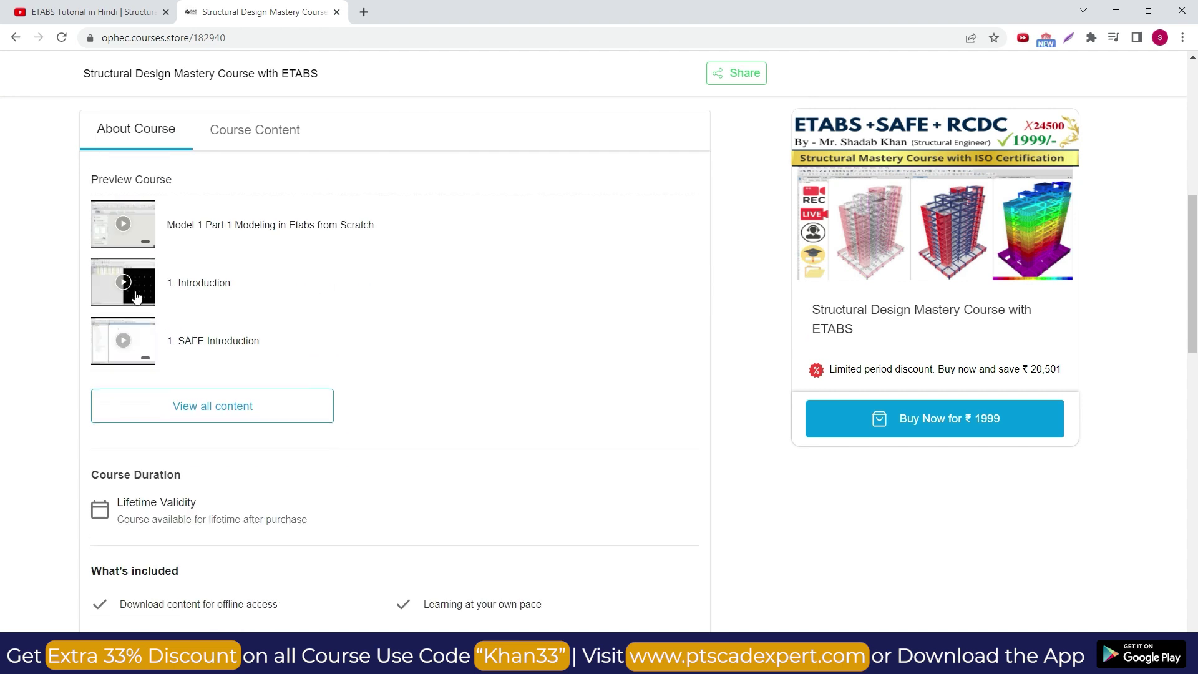
{"action": "left_click", "coordinate": [254, 123]}
{"action": "scroll", "coordinate": [83, 265], "scroll_direction": "down", "scroll_amount": 2}
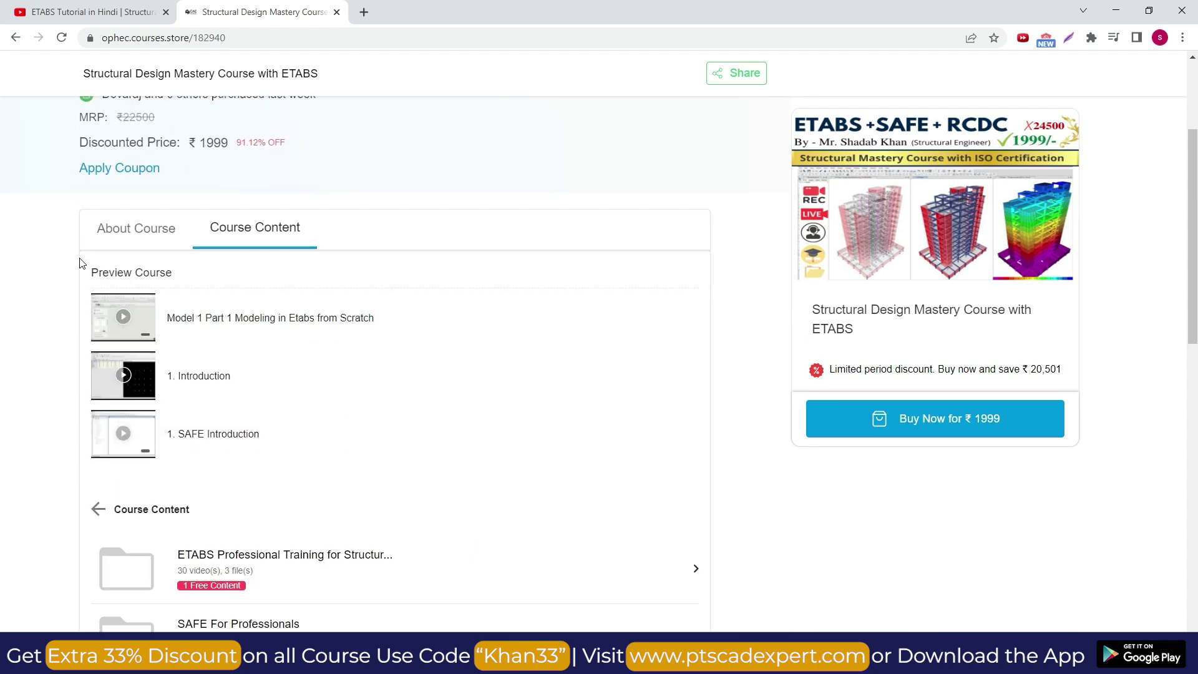
{"action": "scroll", "coordinate": [218, 292], "scroll_direction": "down", "scroll_amount": 5}
{"action": "scroll", "coordinate": [219, 288], "scroll_direction": "up", "scroll_amount": 2}
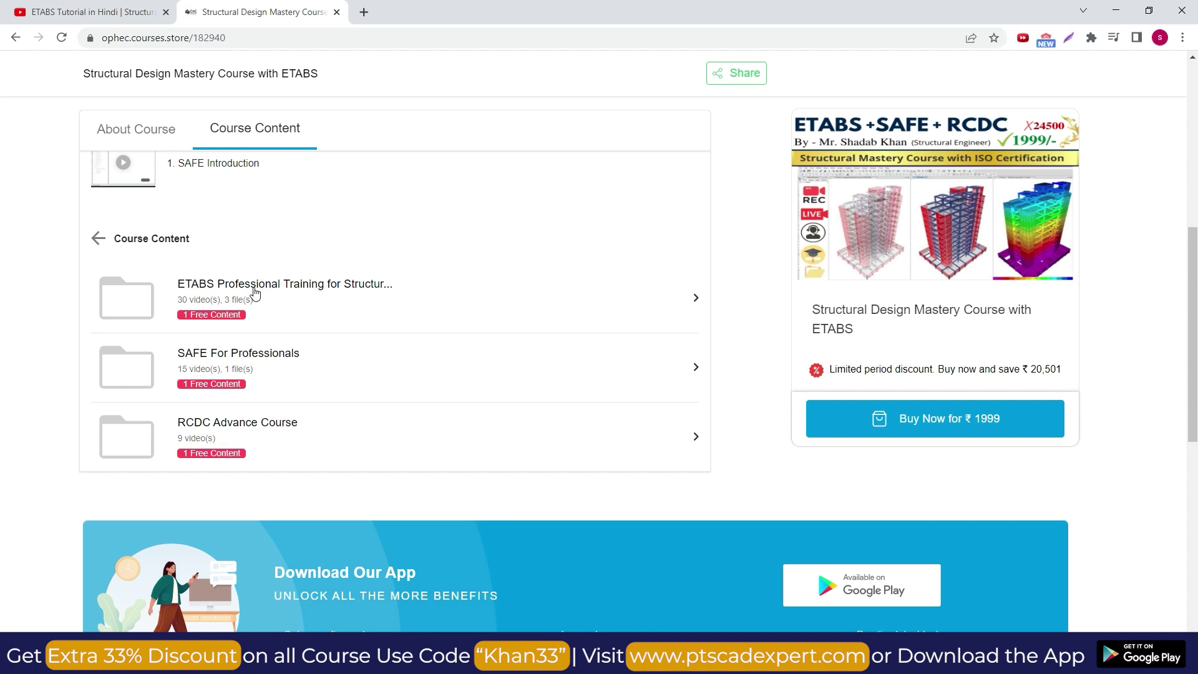
{"action": "scroll", "coordinate": [255, 291], "scroll_direction": "up", "scroll_amount": 6}
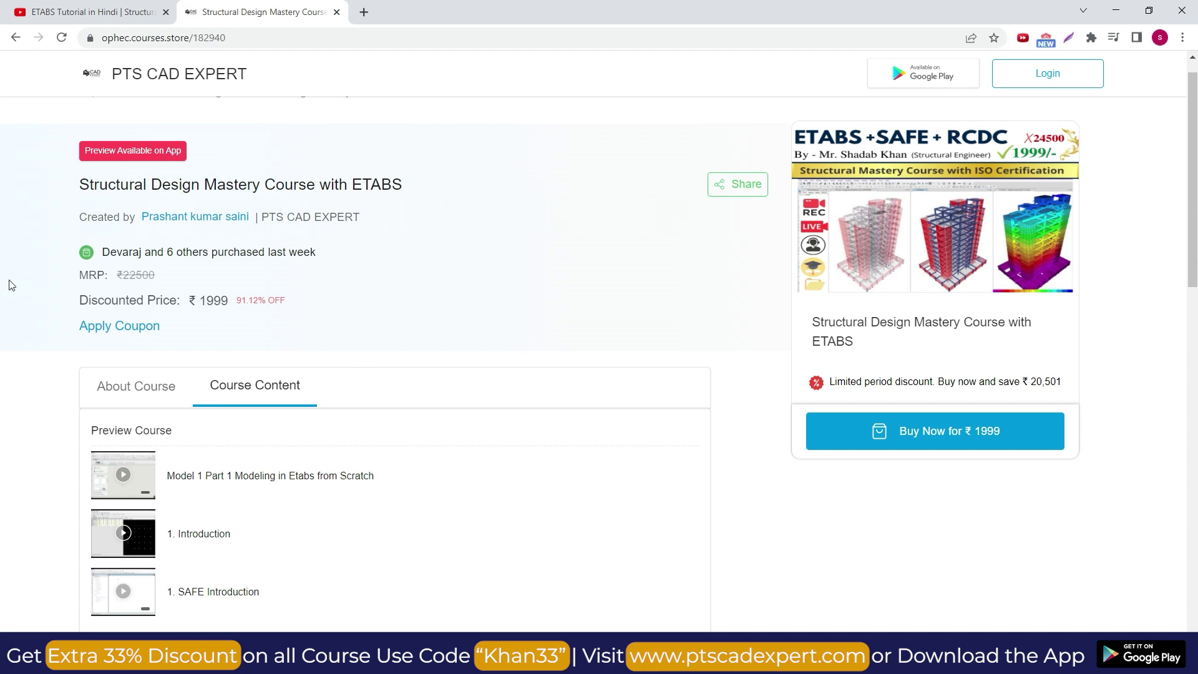
- Apply the coupon code KHAN33 to the course, review the price details and close the purchase form
{"action": "left_click", "coordinate": [133, 328]}
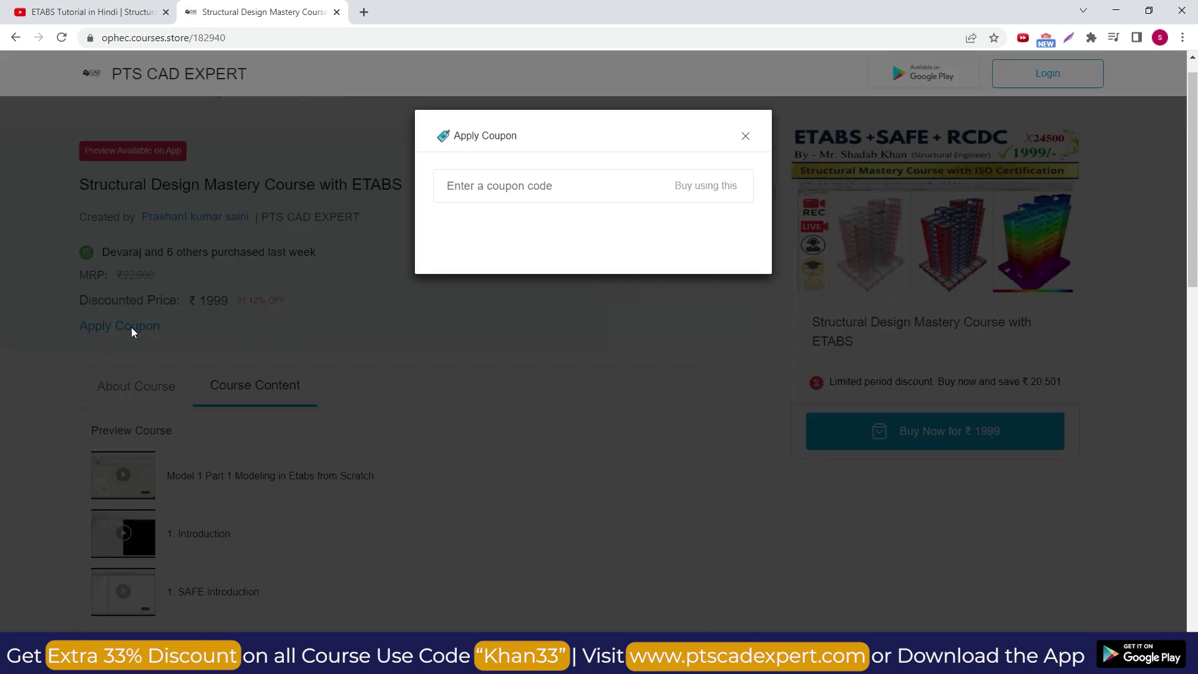
{"action": "left_click", "coordinate": [472, 197]}
{"action": "type", "text": "KHAN33"}
{"action": "left_click", "coordinate": [695, 190]}
{"action": "scroll", "coordinate": [665, 318], "scroll_direction": "down", "scroll_amount": 3}
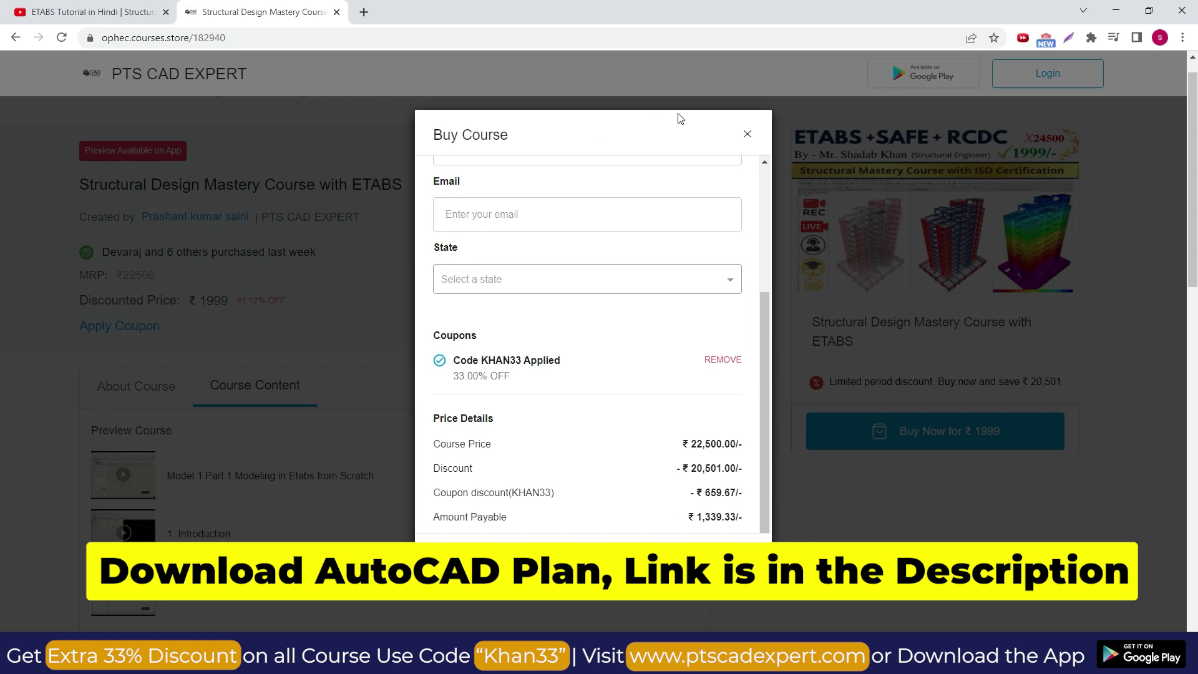
{"action": "left_click", "coordinate": [746, 137]}
- Open the ETABS Professional Training folder in the course content and look through its lessons from Model 1 to Model 6
{"action": "scroll", "coordinate": [269, 303], "scroll_direction": "down", "scroll_amount": 4}
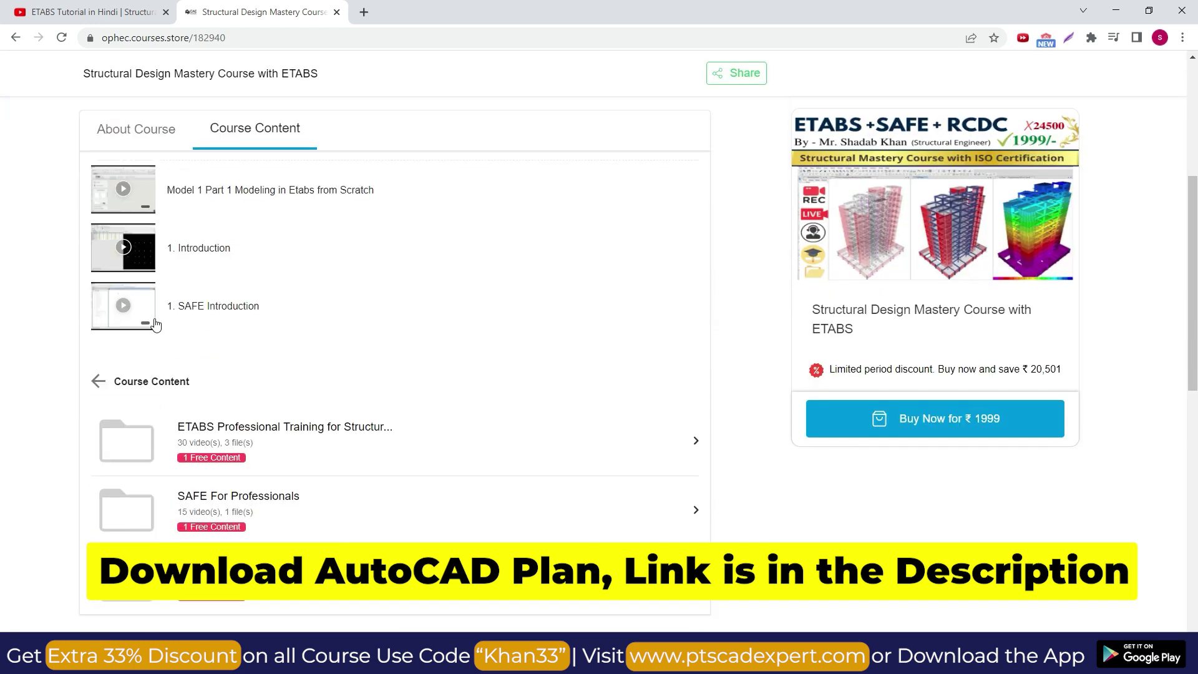
{"action": "left_click", "coordinate": [226, 435]}
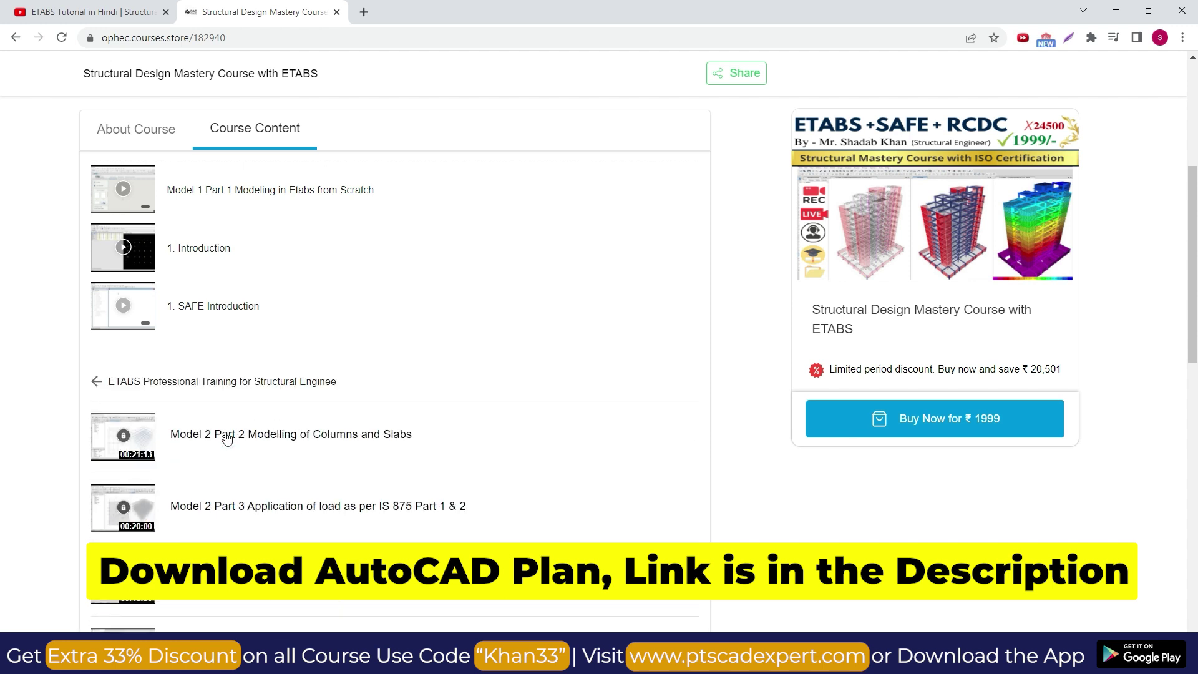
{"action": "scroll", "coordinate": [271, 468], "scroll_direction": "down", "scroll_amount": 6}
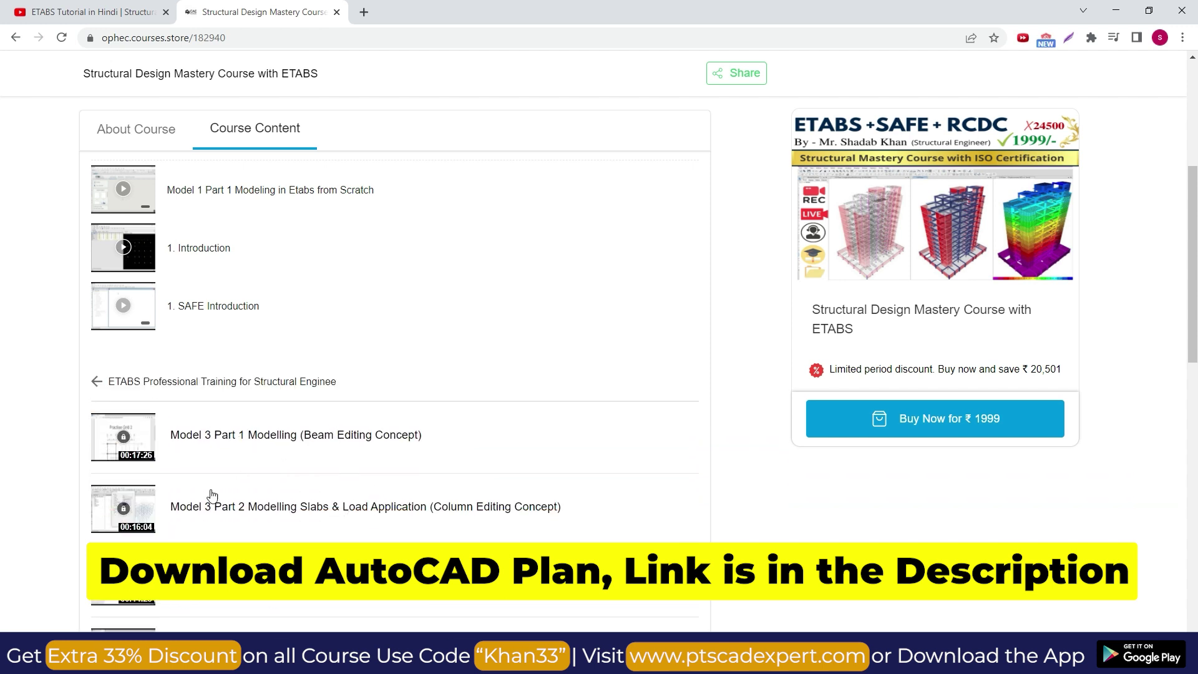
{"action": "scroll", "coordinate": [88, 387], "scroll_direction": "up", "scroll_amount": 1}
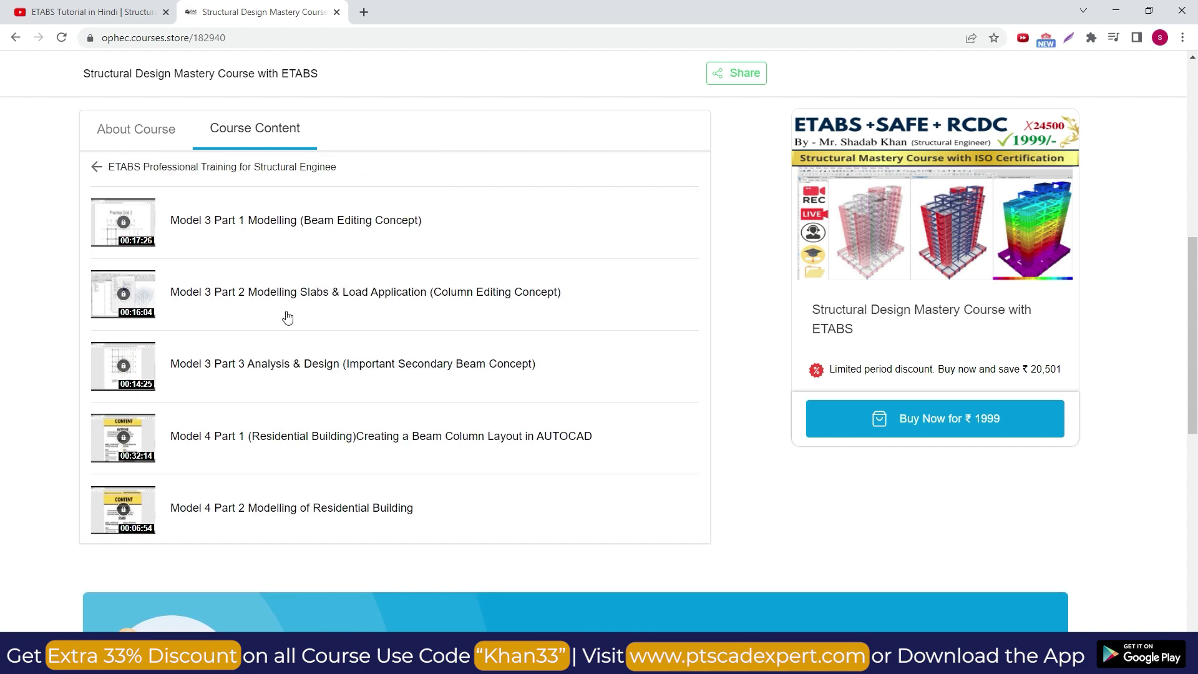
{"action": "scroll", "coordinate": [286, 317], "scroll_direction": "down", "scroll_amount": 2}
{"action": "scroll", "coordinate": [306, 418], "scroll_direction": "up", "scroll_amount": 7}
{"action": "scroll", "coordinate": [306, 418], "scroll_direction": "up", "scroll_amount": 3}
{"action": "scroll", "coordinate": [306, 418], "scroll_direction": "down", "scroll_amount": 8}
{"action": "scroll", "coordinate": [306, 418], "scroll_direction": "down", "scroll_amount": 14}
{"action": "scroll", "coordinate": [306, 418], "scroll_direction": "down", "scroll_amount": 4}
{"action": "scroll", "coordinate": [302, 418], "scroll_direction": "up", "scroll_amount": 3}
{"action": "scroll", "coordinate": [302, 419], "scroll_direction": "down", "scroll_amount": 4}
{"action": "scroll", "coordinate": [260, 382], "scroll_direction": "up", "scroll_amount": 2}
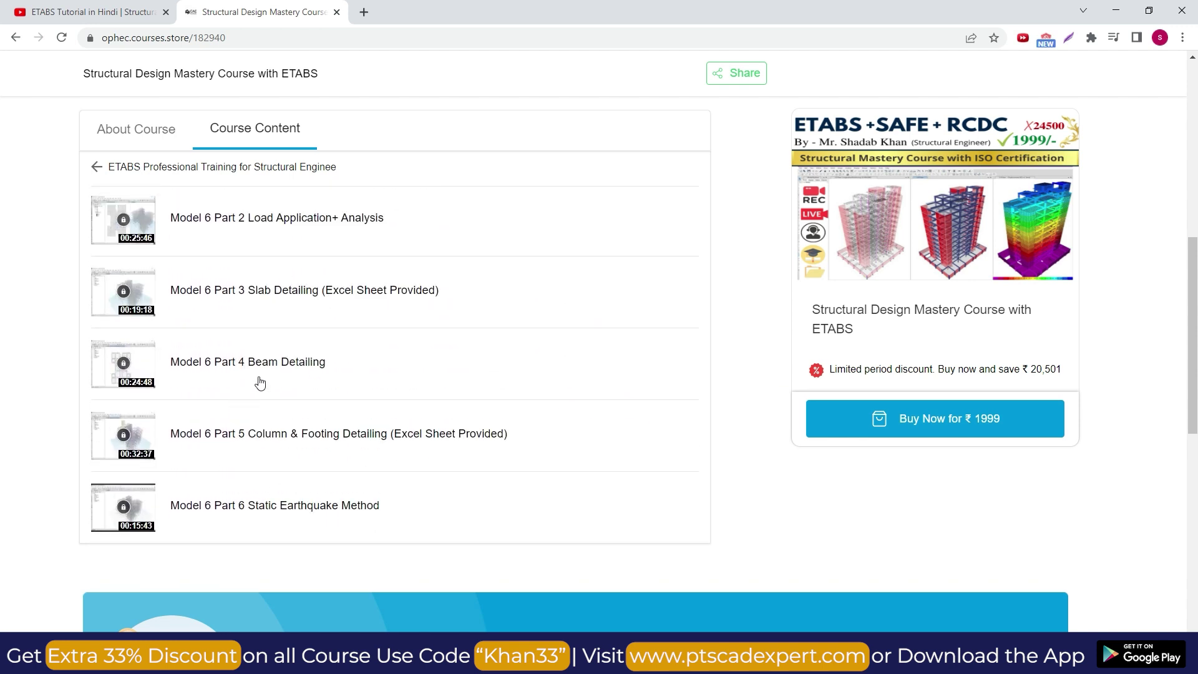
{"action": "scroll", "coordinate": [242, 374], "scroll_direction": "up", "scroll_amount": 2}
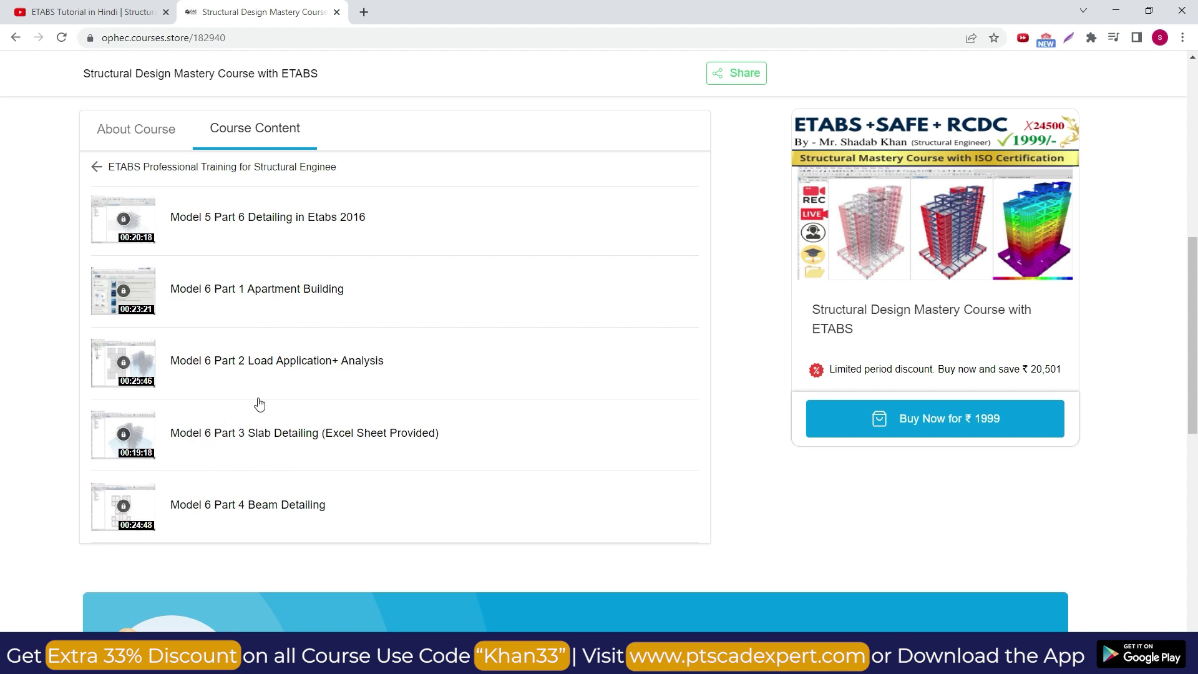
{"action": "scroll", "coordinate": [260, 404], "scroll_direction": "down", "scroll_amount": 4}
{"action": "scroll", "coordinate": [249, 374], "scroll_direction": "up", "scroll_amount": 2}
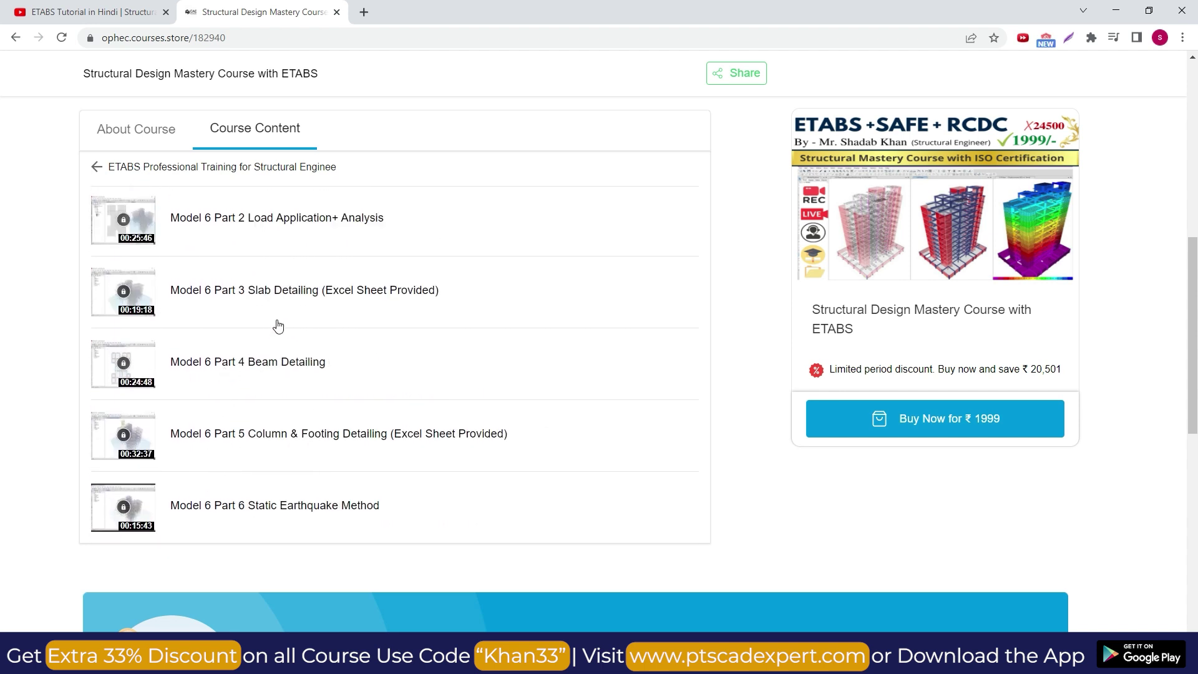
{"action": "scroll", "coordinate": [279, 326], "scroll_direction": "up", "scroll_amount": 1}
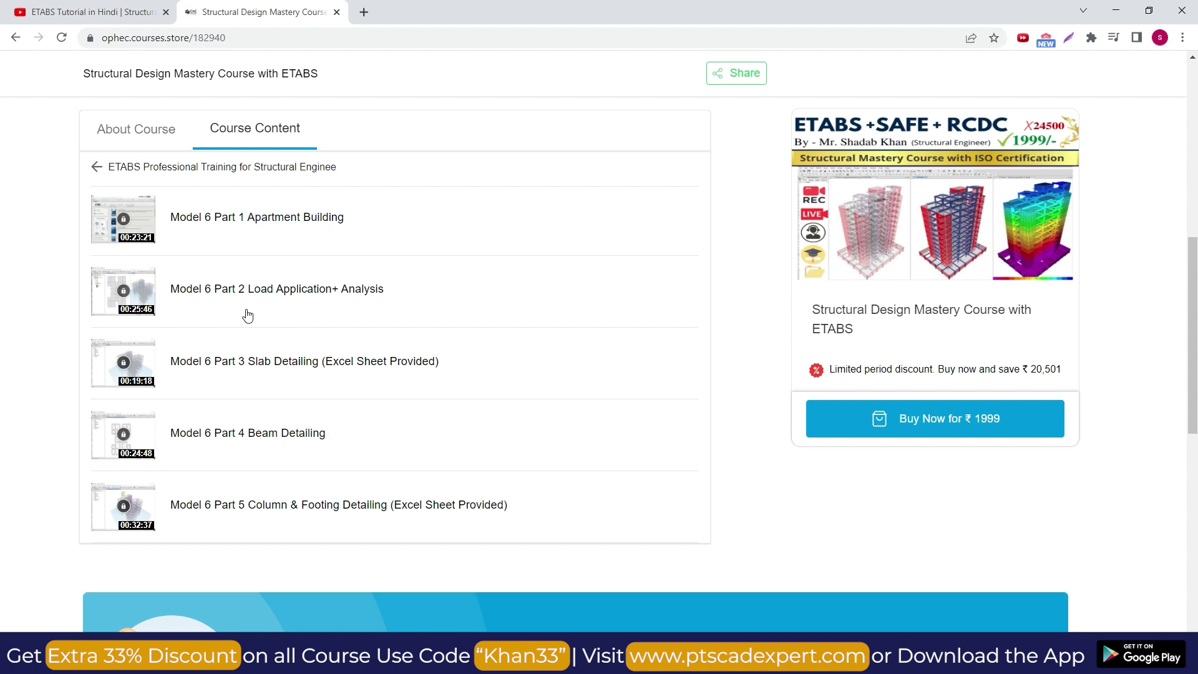
{"action": "scroll", "coordinate": [247, 317], "scroll_direction": "up", "scroll_amount": 2}
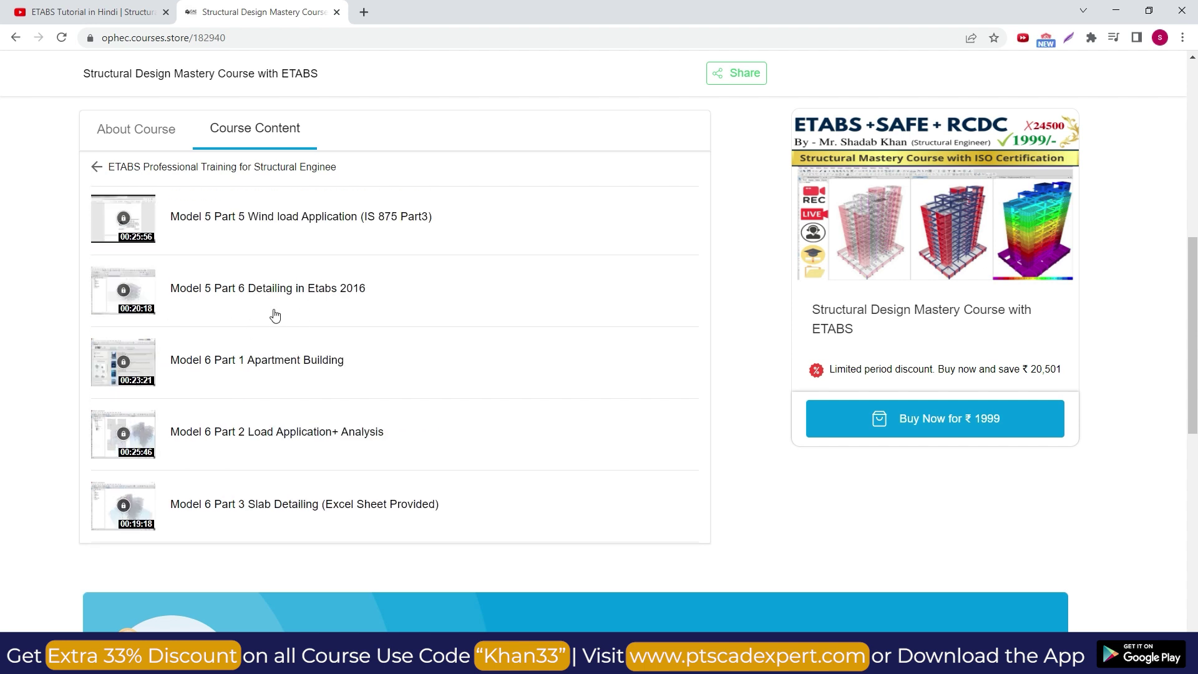
{"action": "scroll", "coordinate": [142, 270], "scroll_direction": "down", "scroll_amount": 5}
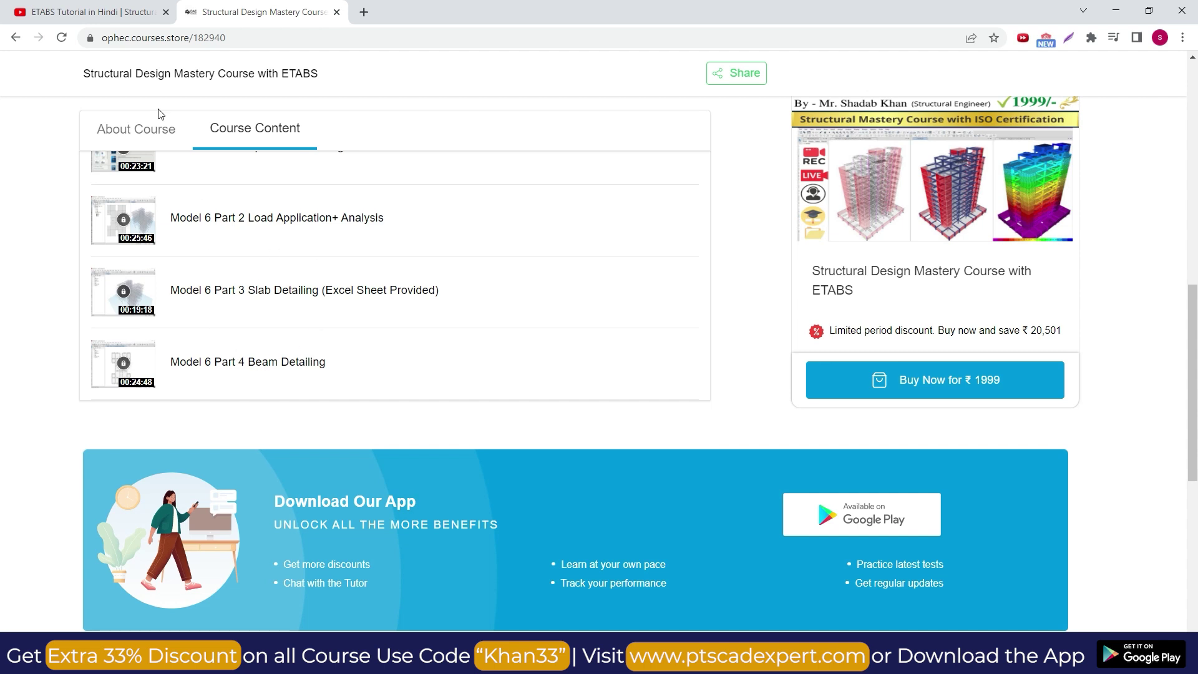
- Look through the About Course description, then return to the course content and browse the ETABS training lessons again
{"action": "left_click", "coordinate": [156, 126]}
{"action": "scroll", "coordinate": [204, 340], "scroll_direction": "down", "scroll_amount": 10}
{"action": "scroll", "coordinate": [209, 353], "scroll_direction": "down", "scroll_amount": 10}
{"action": "scroll", "coordinate": [168, 372], "scroll_direction": "down", "scroll_amount": 3}
{"action": "left_click", "coordinate": [187, 382]}
{"action": "scroll", "coordinate": [201, 382], "scroll_direction": "up", "scroll_amount": 3}
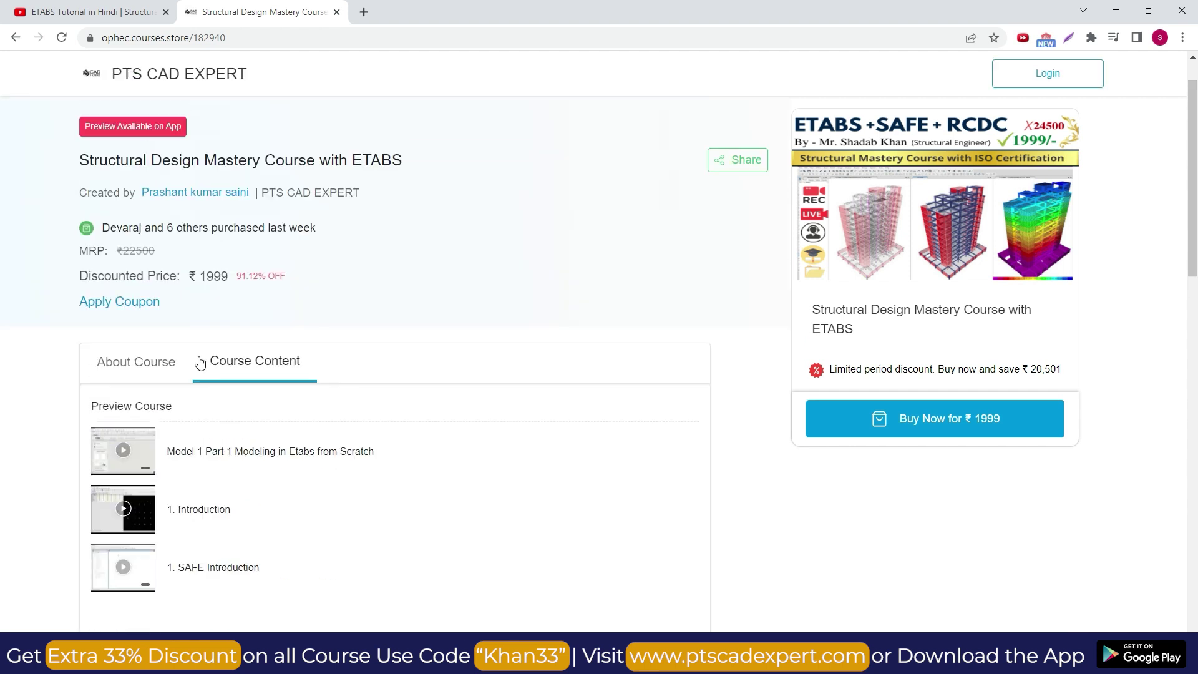
{"action": "scroll", "coordinate": [187, 428], "scroll_direction": "down", "scroll_amount": 9}
{"action": "scroll", "coordinate": [194, 407], "scroll_direction": "down", "scroll_amount": 3}
{"action": "scroll", "coordinate": [212, 330], "scroll_direction": "down", "scroll_amount": 20}
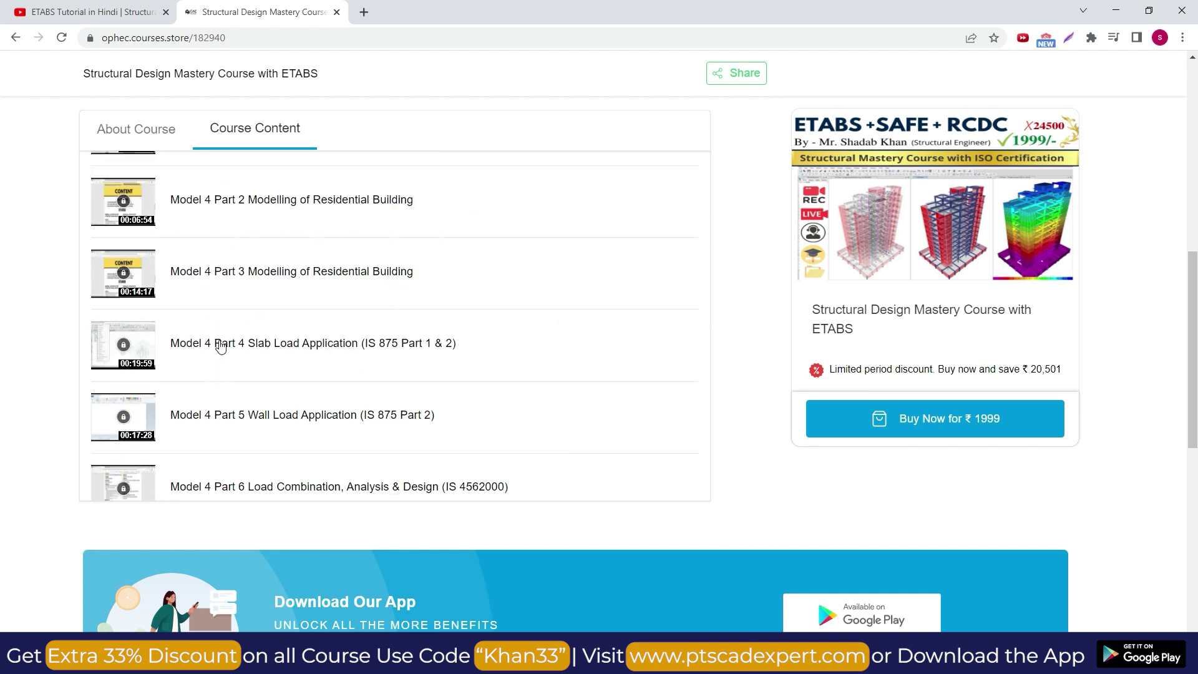
{"action": "scroll", "coordinate": [217, 350], "scroll_direction": "up", "scroll_amount": 20}
{"action": "scroll", "coordinate": [217, 350], "scroll_direction": "up", "scroll_amount": 3}
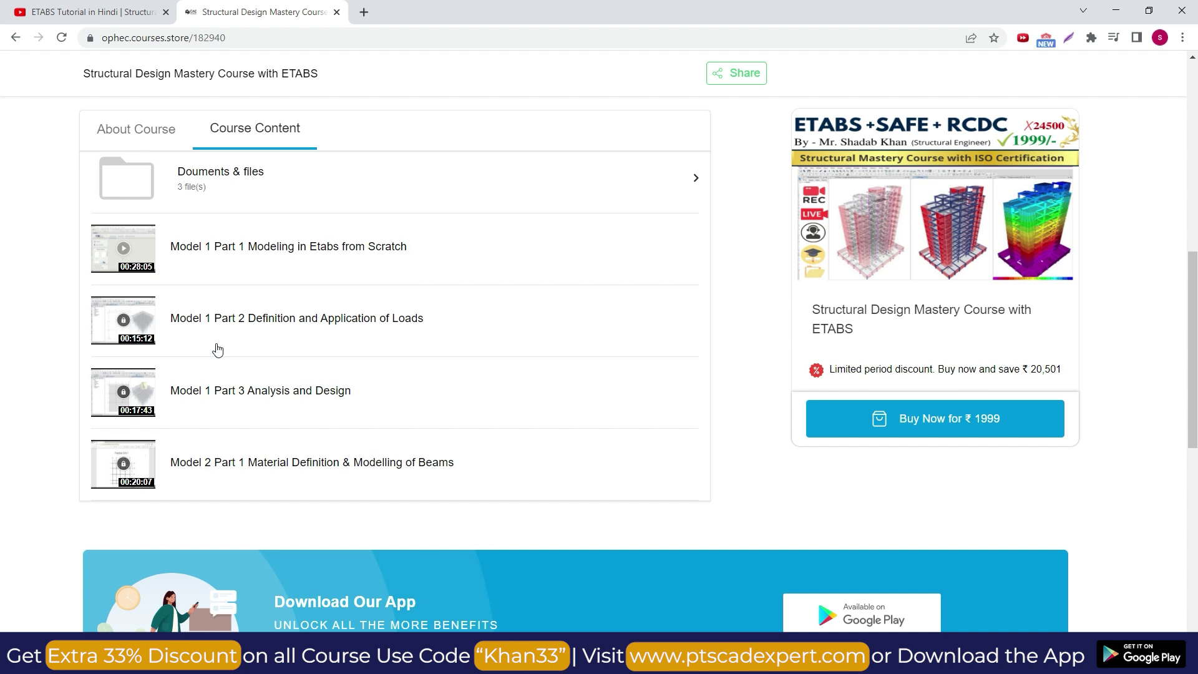
- Read the full syllabus in the About Course description, from the ETABS models through to the RCDC topics
{"action": "left_click", "coordinate": [129, 128]}
{"action": "scroll", "coordinate": [212, 277], "scroll_direction": "down", "scroll_amount": 6}
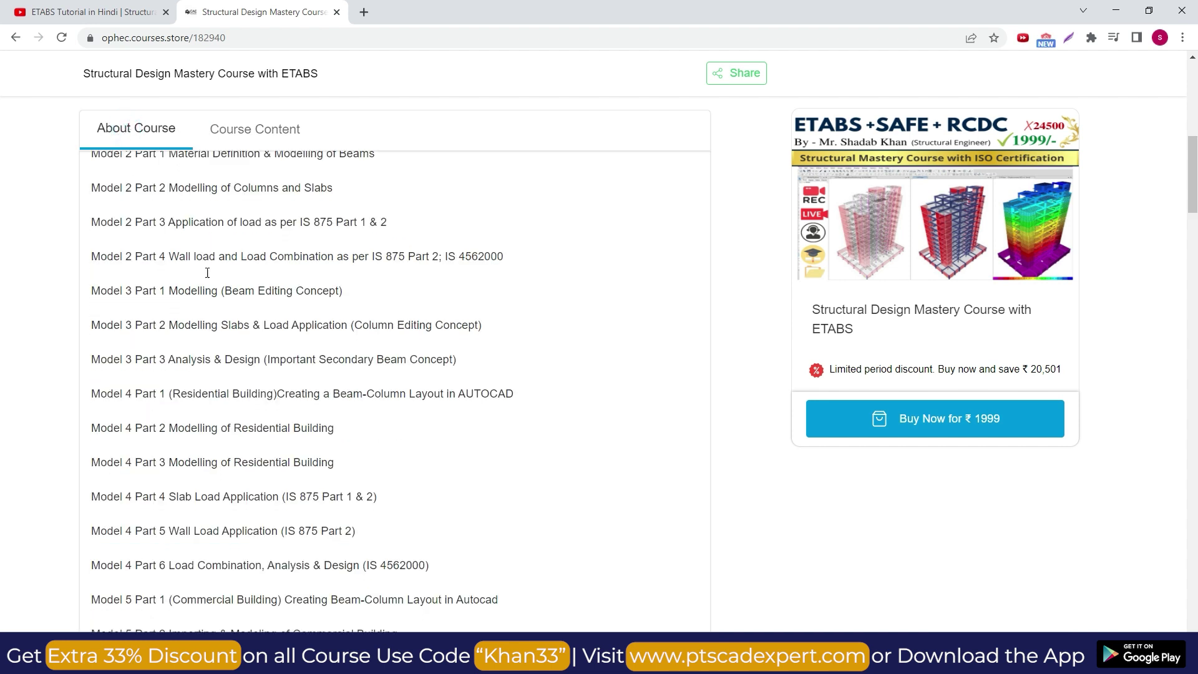
{"action": "scroll", "coordinate": [212, 278], "scroll_direction": "down", "scroll_amount": 10}
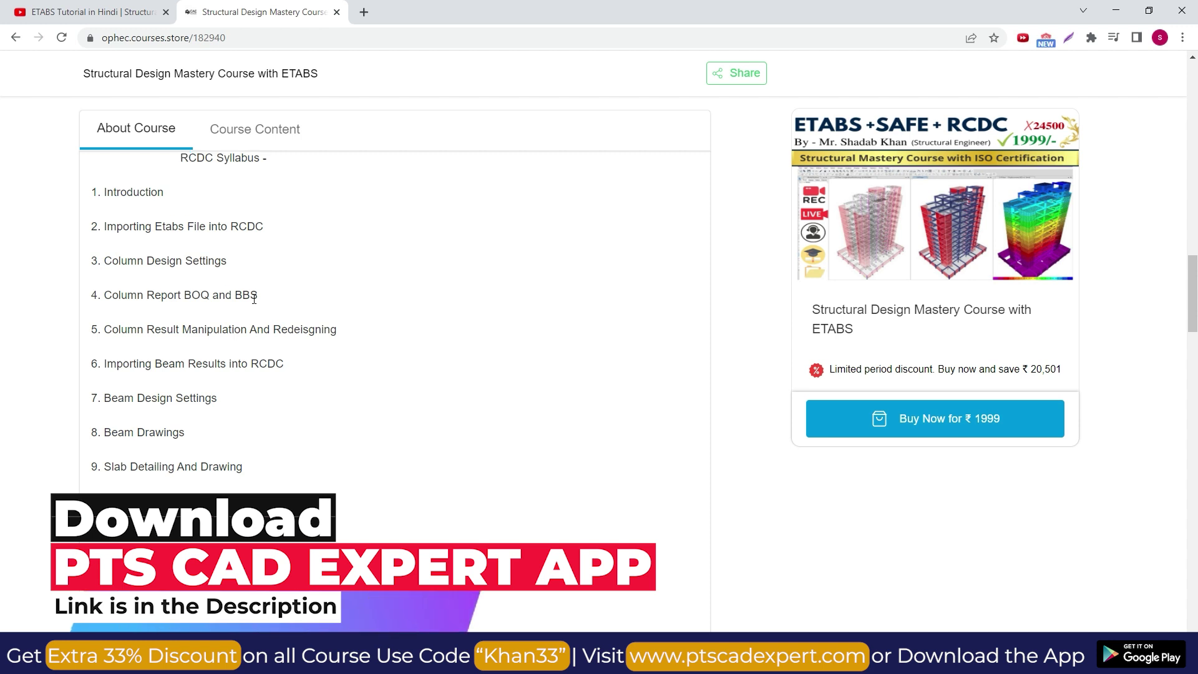
{"action": "scroll", "coordinate": [254, 299], "scroll_direction": "up", "scroll_amount": 3}
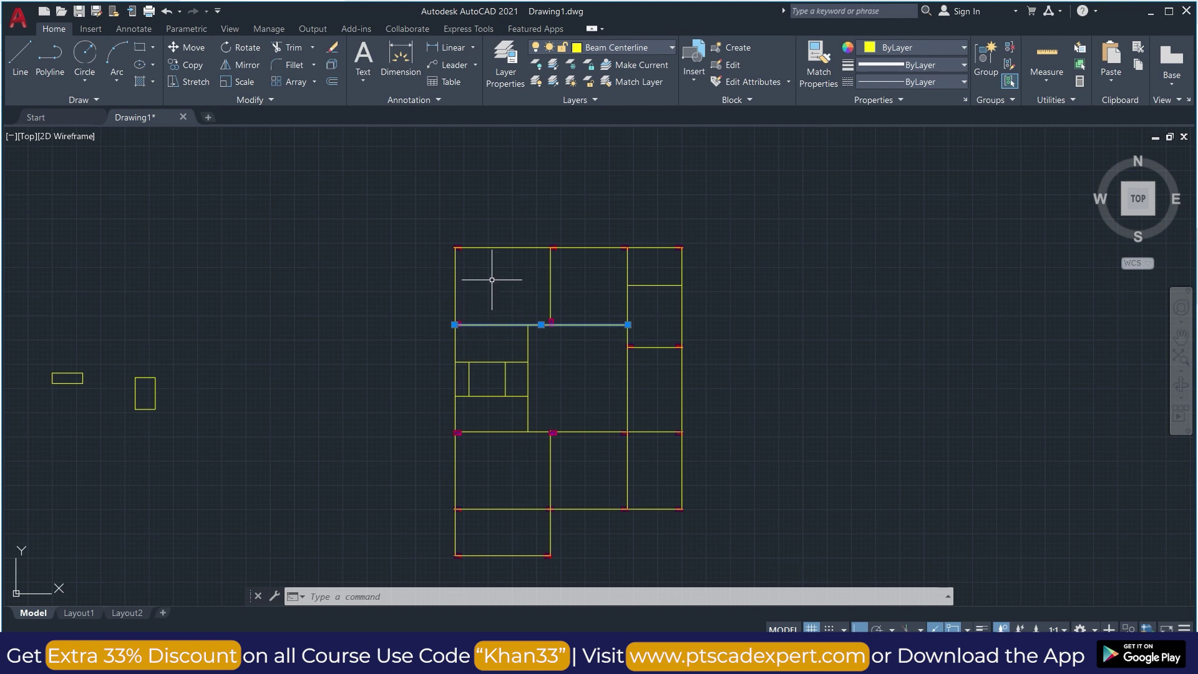
- Highlight the northernmost horizontal beam centerline in the framing copy, inspect the framing layout and clear the selection
{"action": "scroll", "coordinate": [379, 246], "scroll_direction": "down", "scroll_amount": 2}
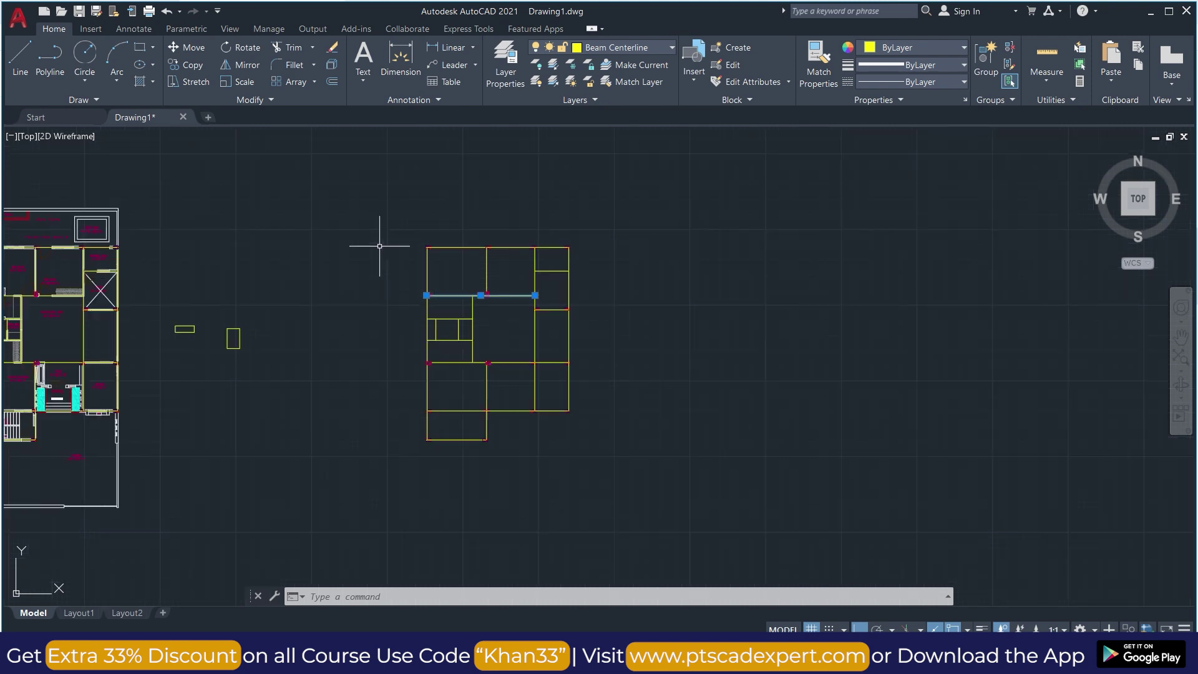
{"action": "left_click", "coordinate": [452, 247]}
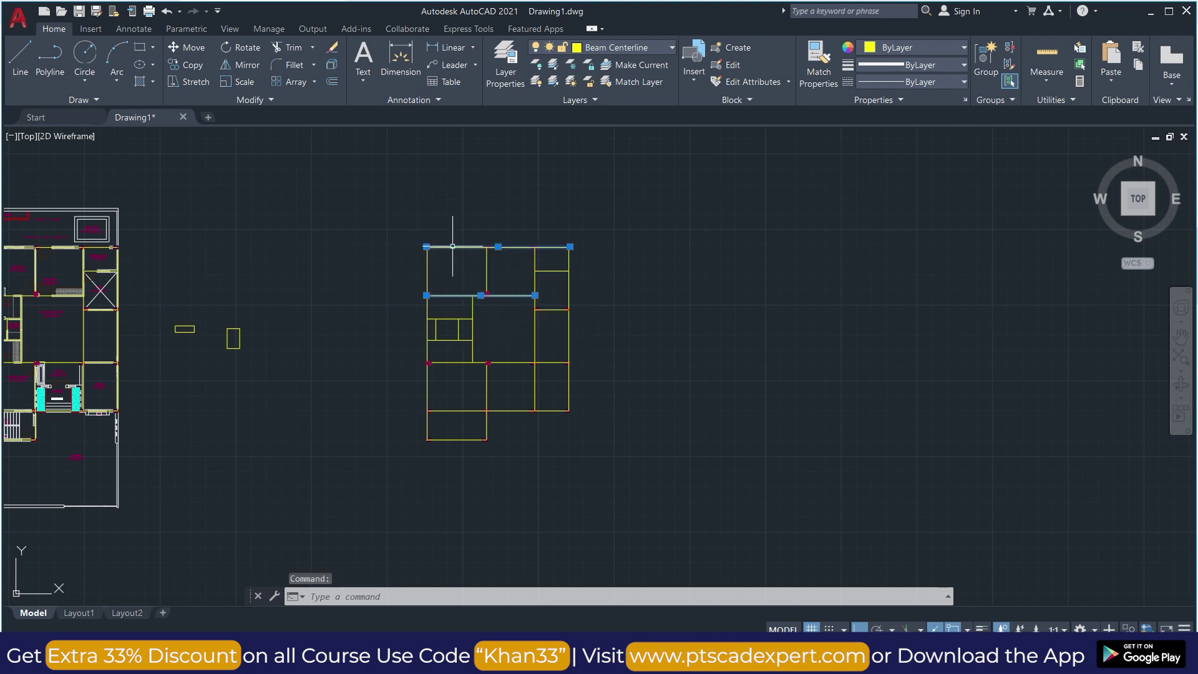
{"action": "scroll", "coordinate": [453, 288], "scroll_direction": "up", "scroll_amount": 4}
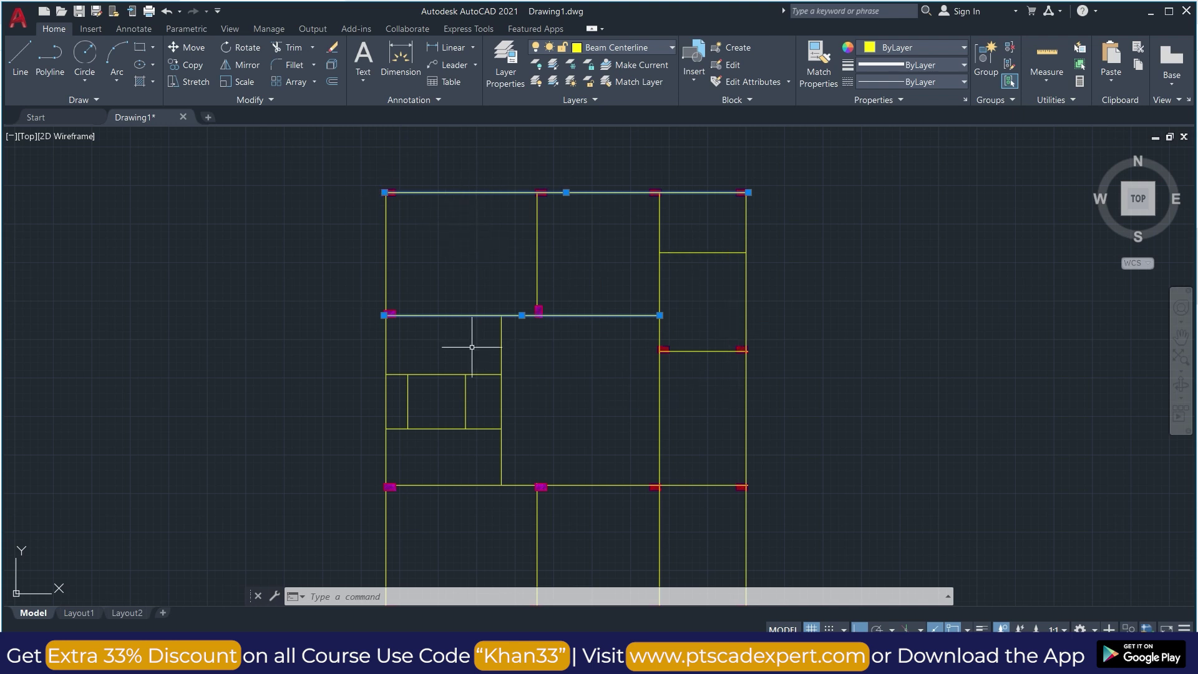
{"action": "key", "text": "Escape"}
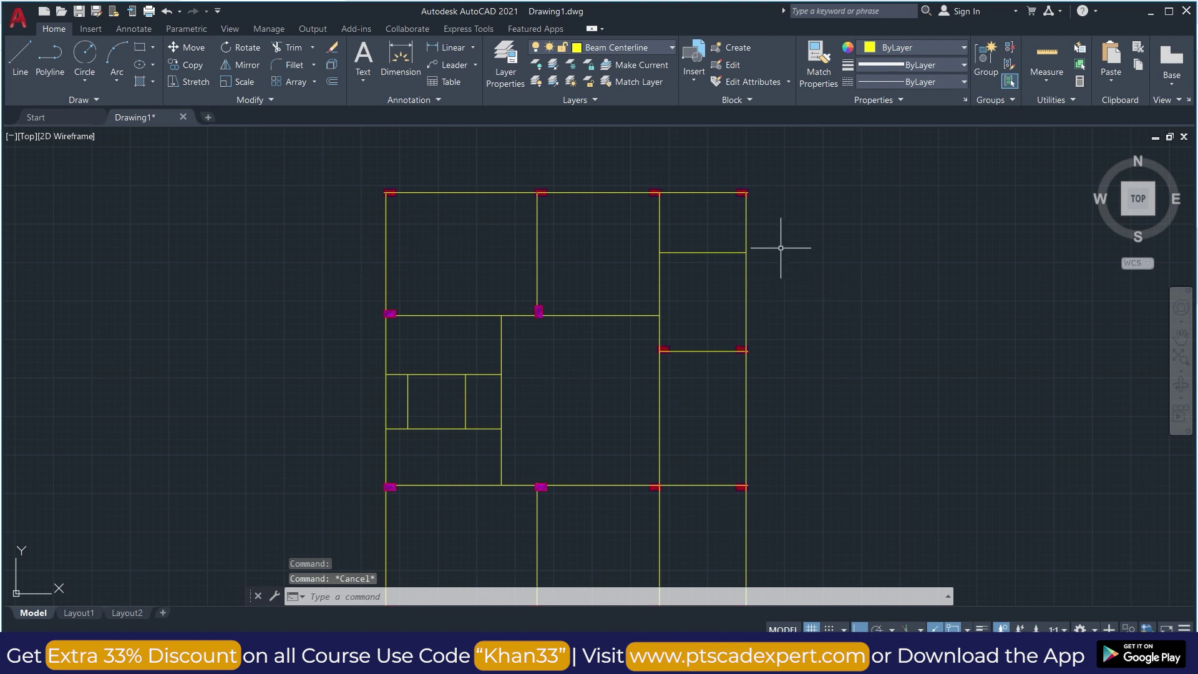
{"action": "scroll", "coordinate": [580, 270], "scroll_direction": "down", "scroll_amount": 4}
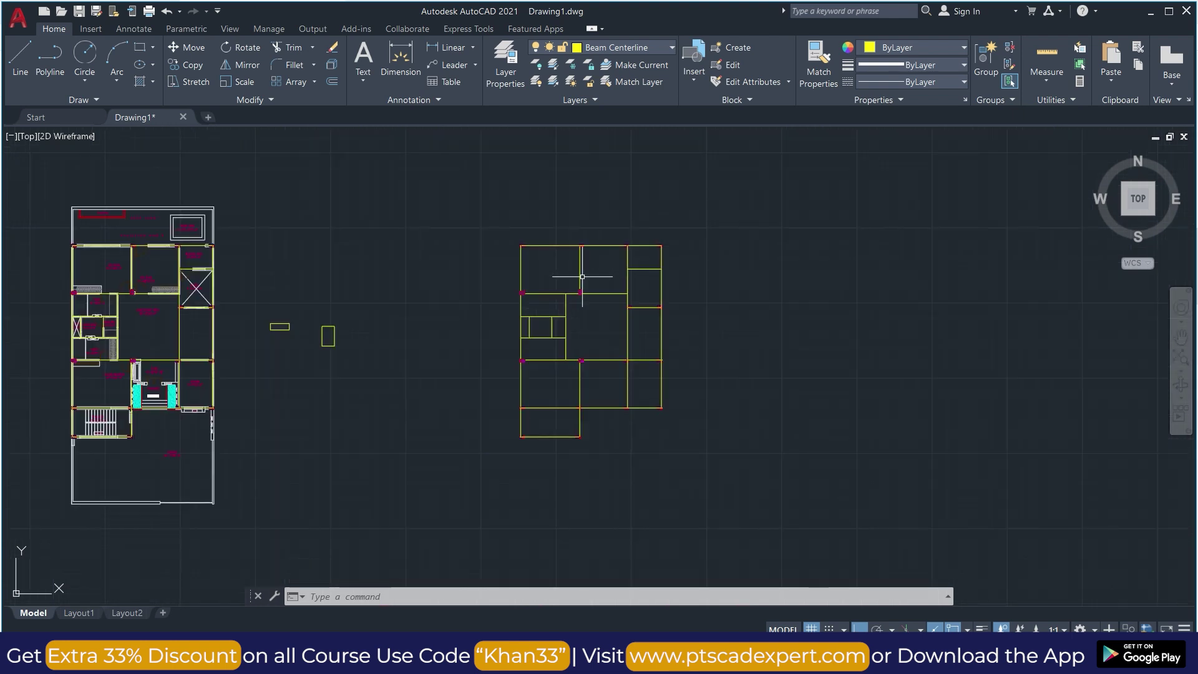